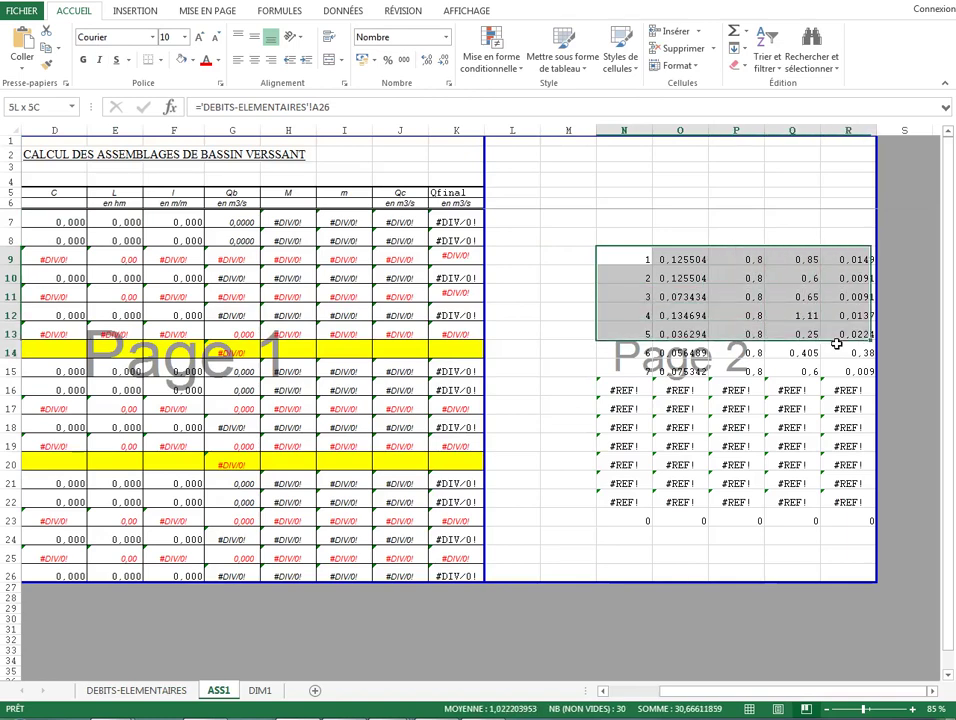
Try clearing the lookup table entries in N16:R23
drag(621, 385, 834, 521)
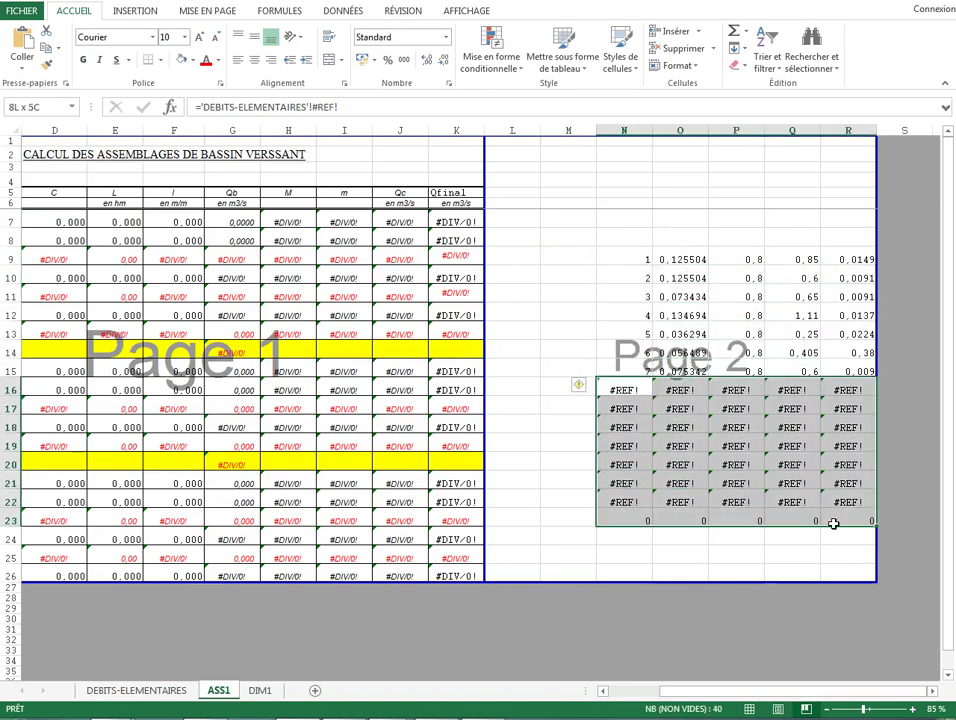
key(Delete)
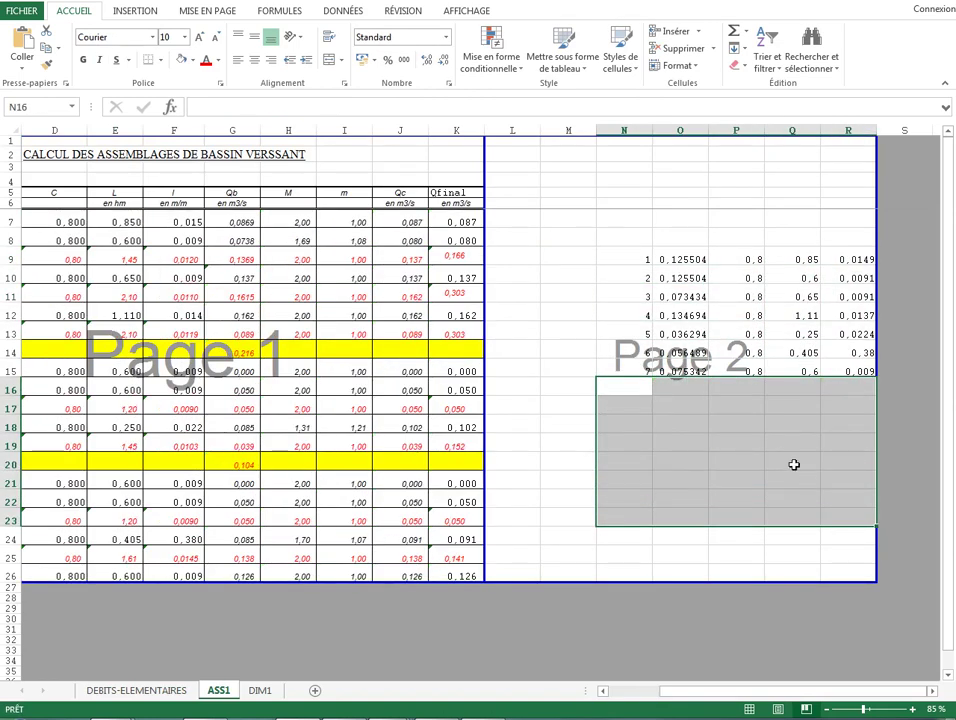
click(51, 2)
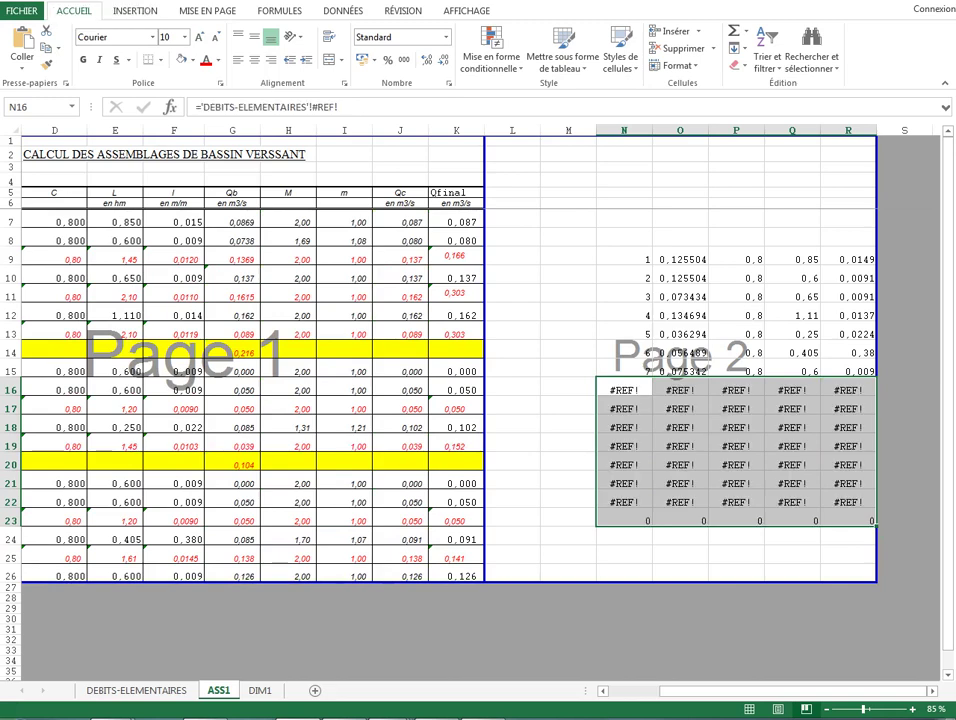
Examine the basin data in N9:R15 alongside the basin numbers in the assembly table
drag(720, 697, 668, 697)
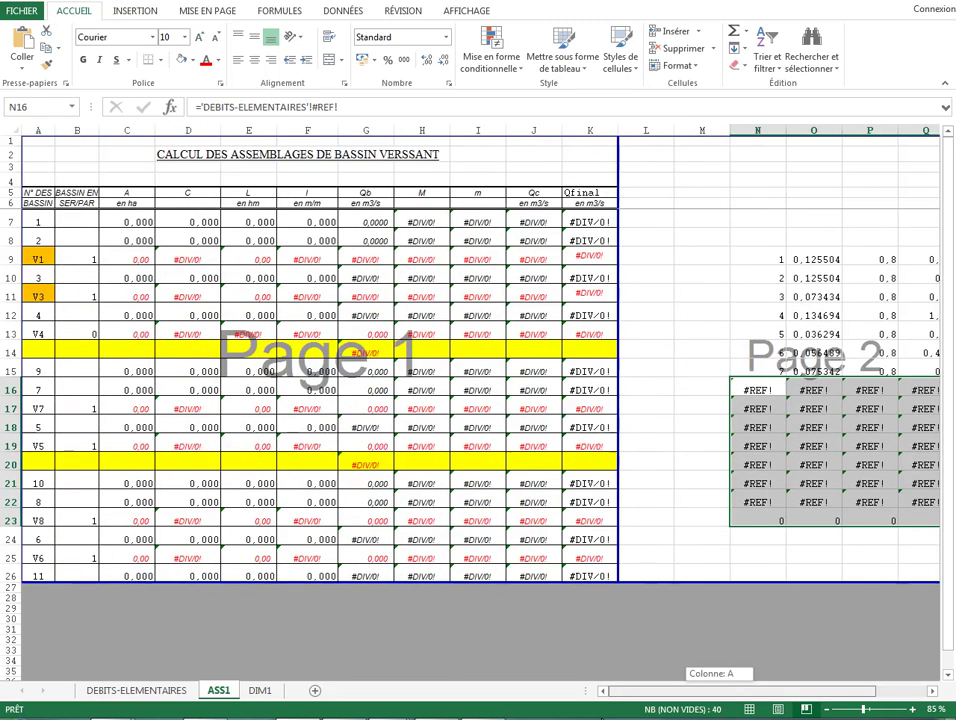
click(12, 349)
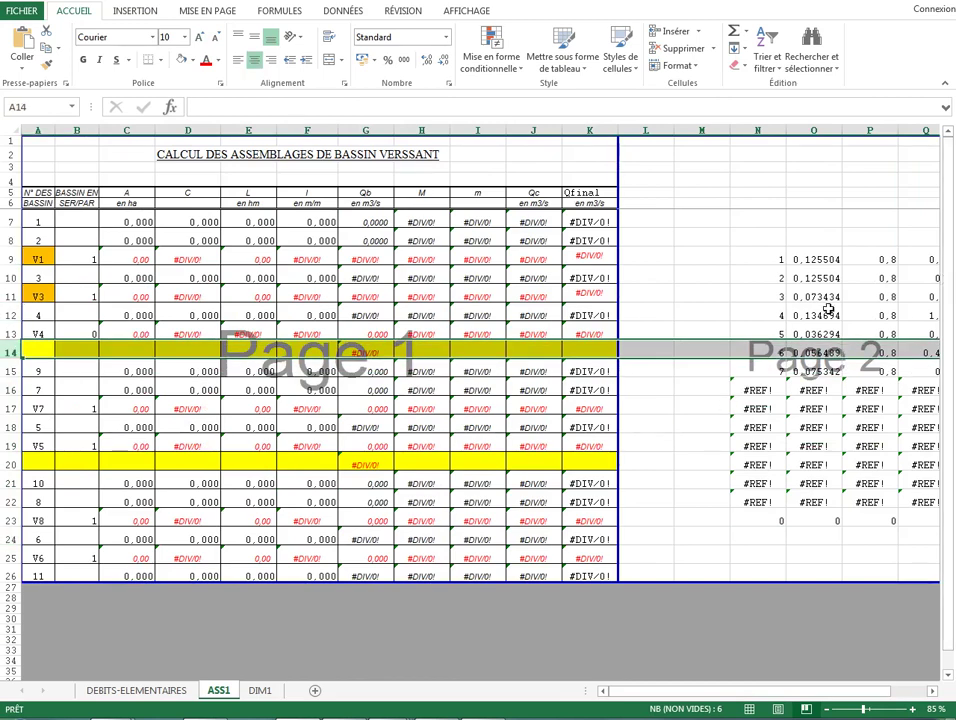
drag(779, 260, 935, 372)
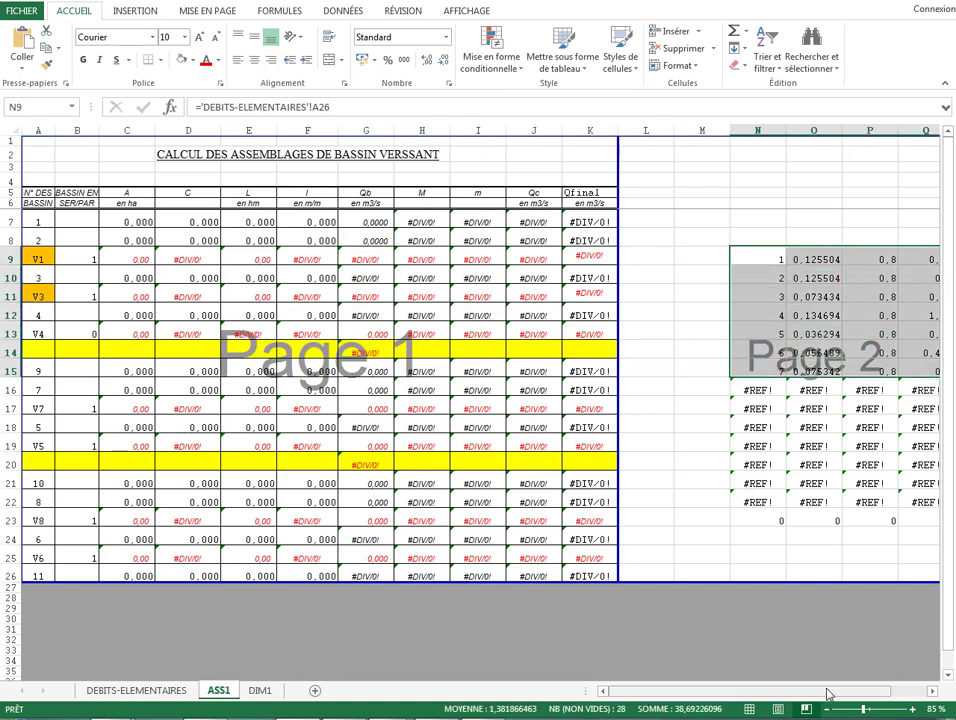
drag(827, 693, 870, 690)
drag(712, 259, 920, 370)
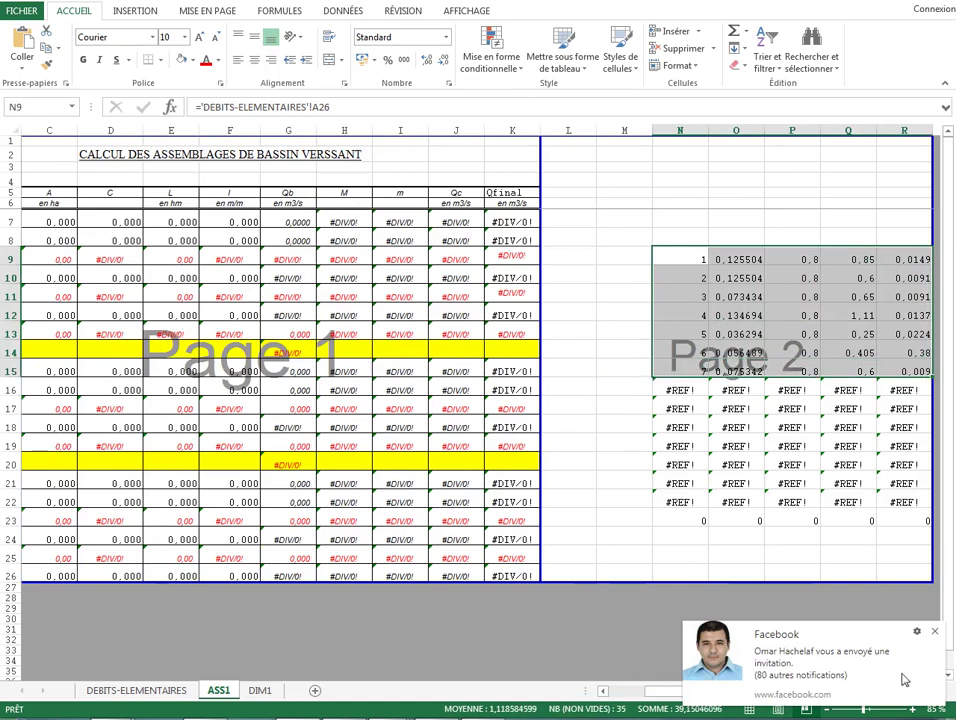
drag(705, 691, 650, 691)
click(74, 252)
click(40, 222)
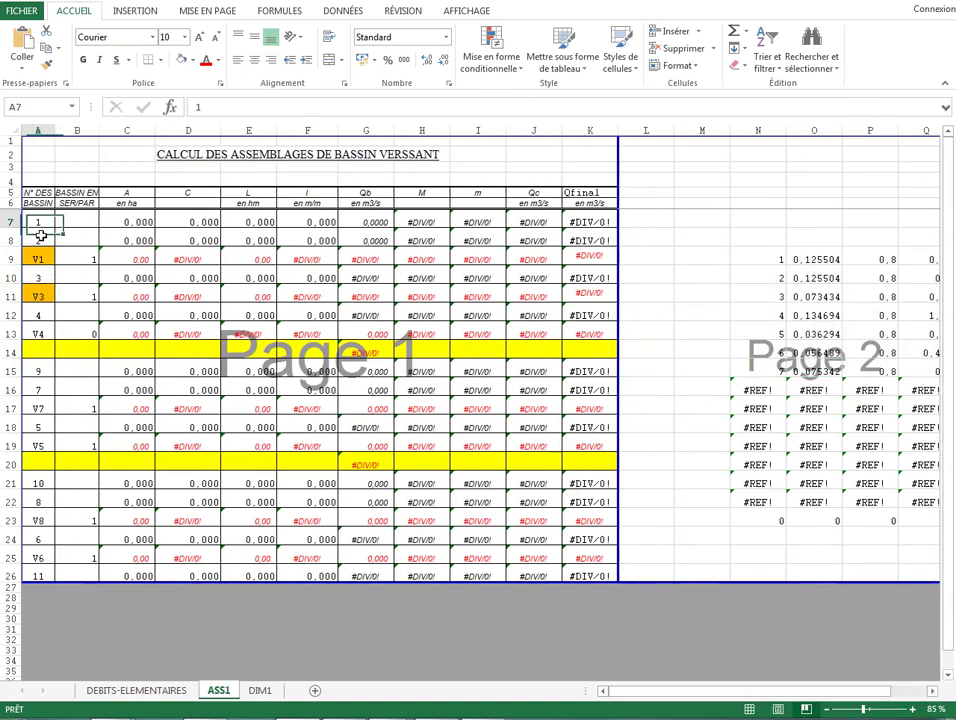
Limit the RECHERCHE ranges in C7 to $N$9:$N$15 for the lookup and $O$9:$O$15 for the result
click(140, 221)
double_click(140, 221)
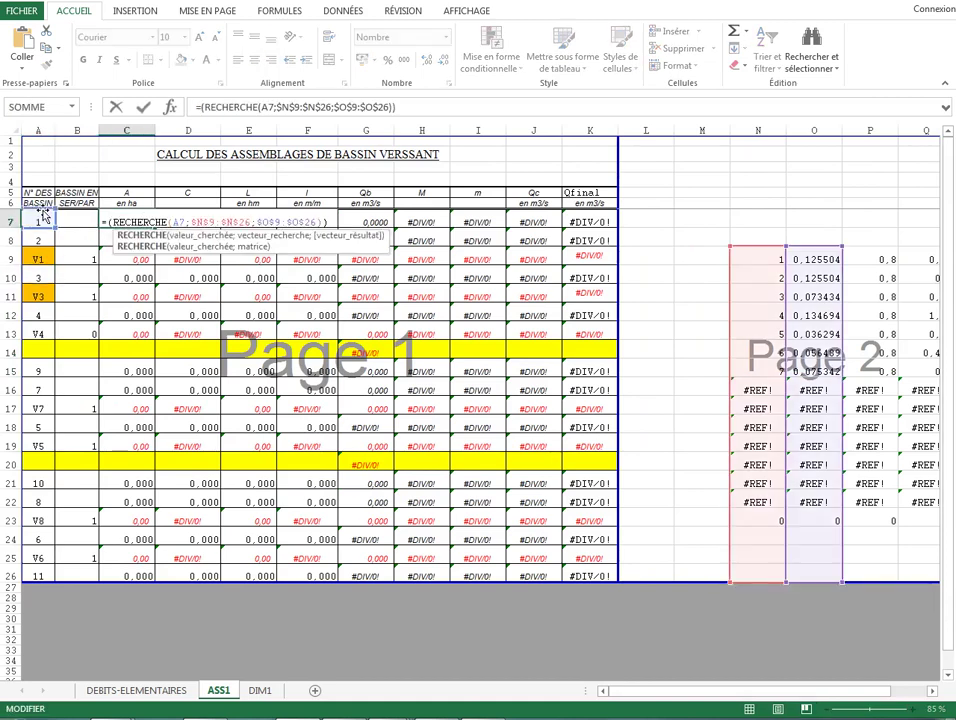
click(806, 258)
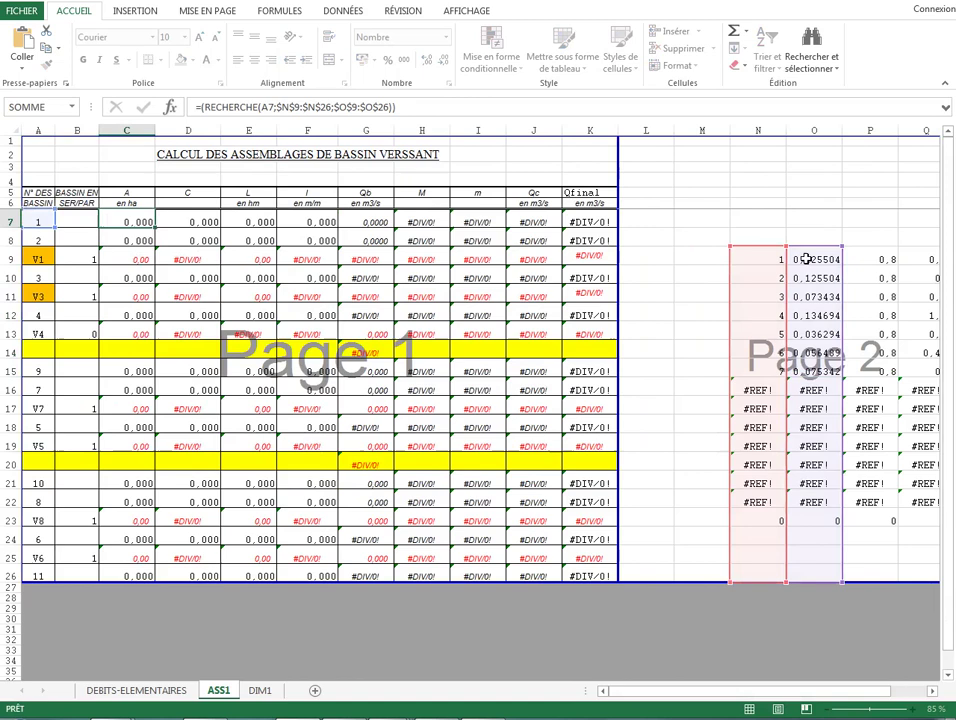
double_click(116, 222)
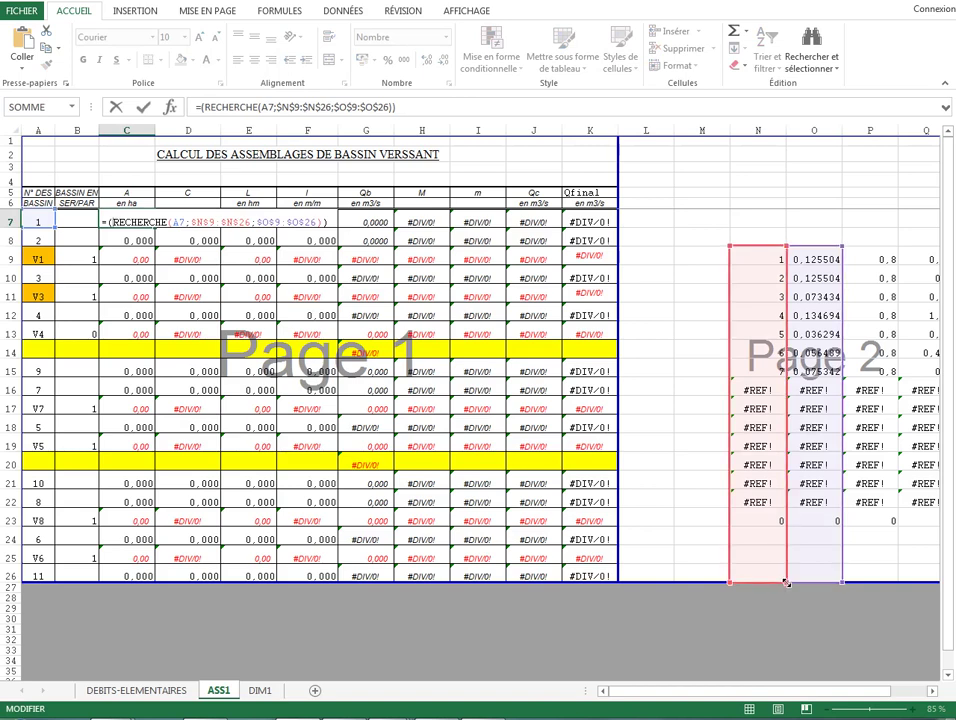
drag(787, 581, 787, 518)
click(790, 368)
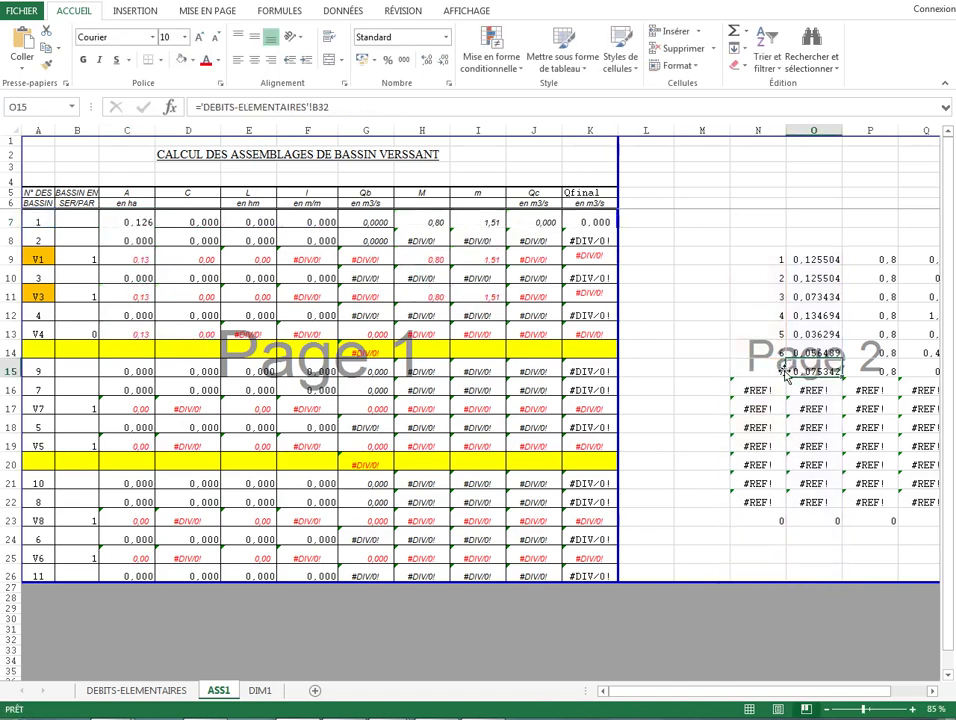
click(778, 515)
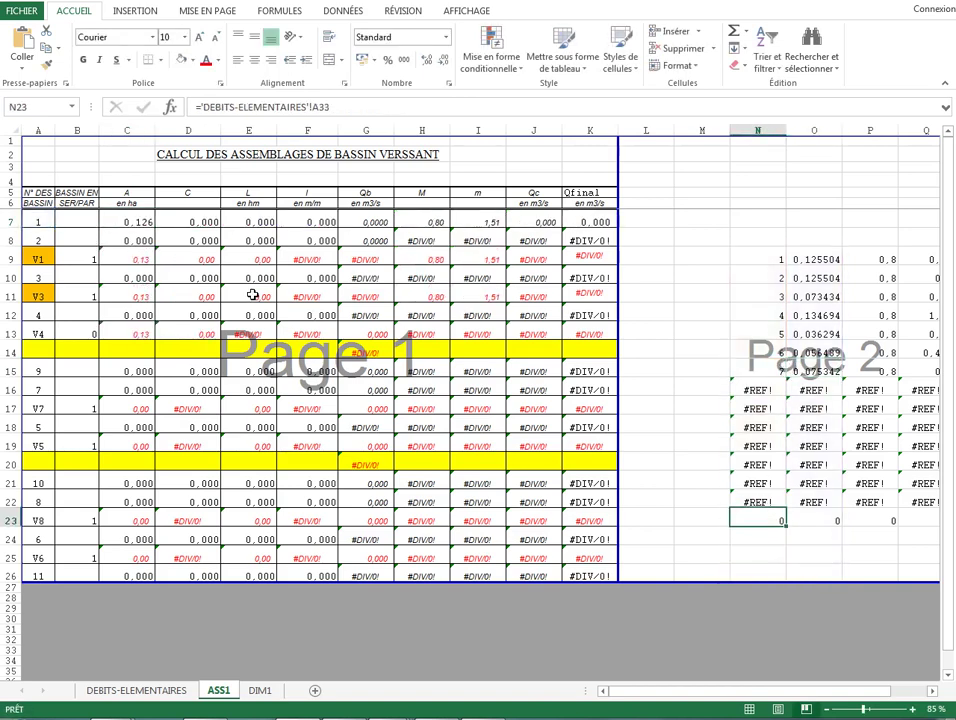
double_click(145, 220)
drag(789, 363, 789, 377)
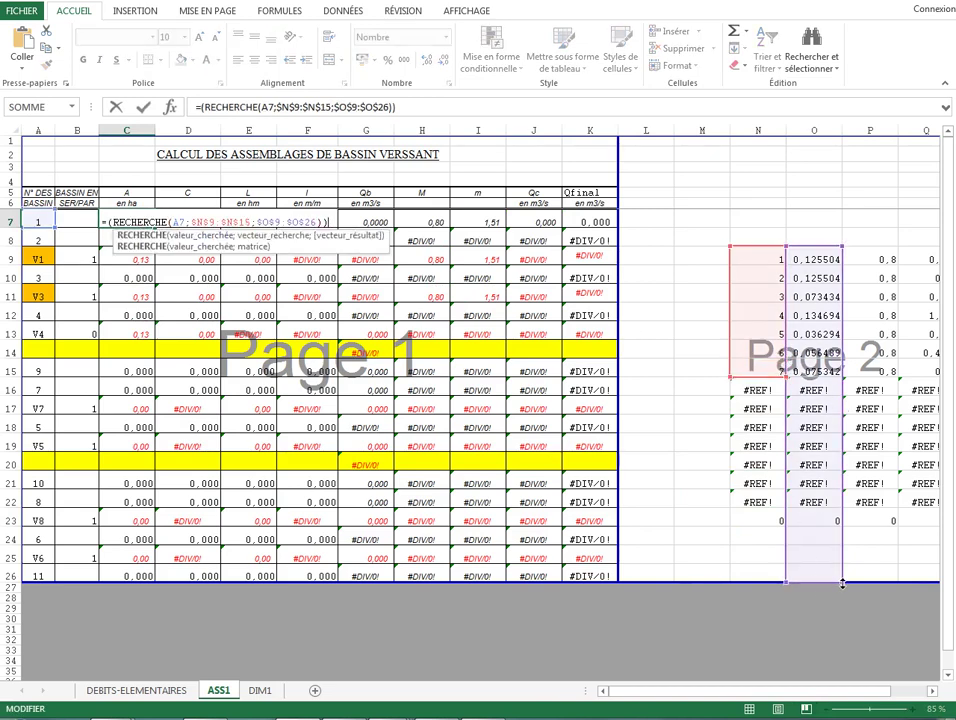
drag(842, 583, 848, 373)
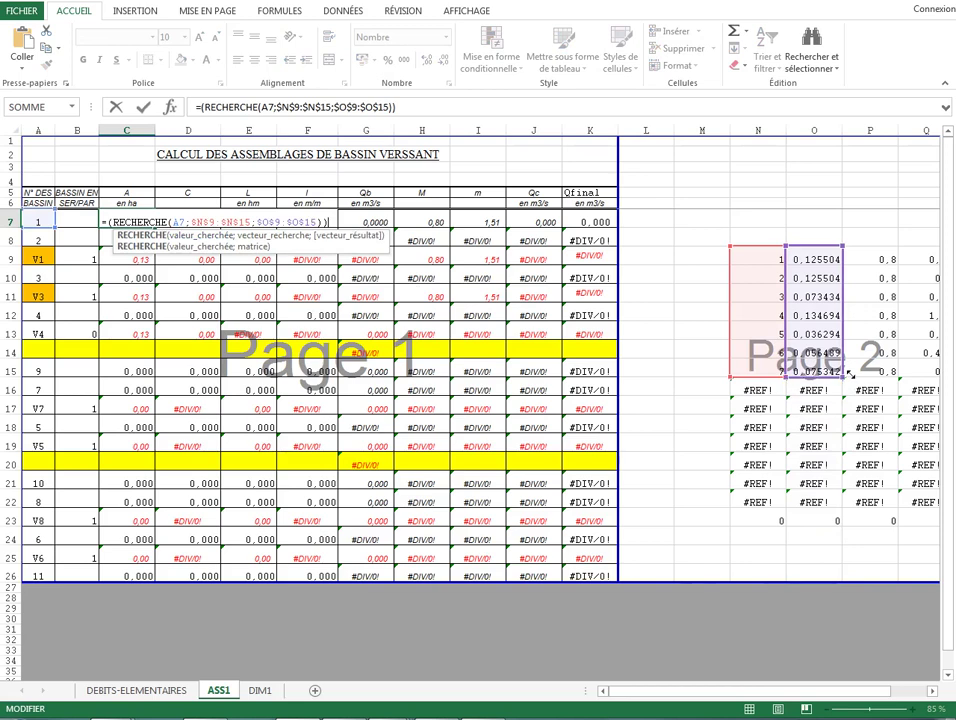
key(Return)
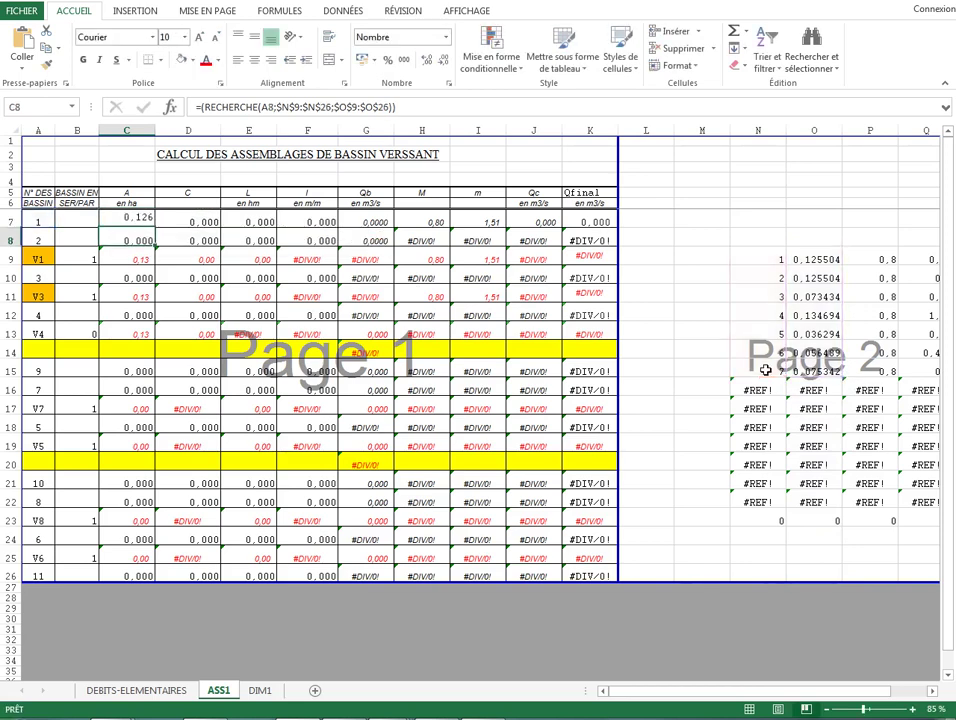
Limit the RECHERCHE ranges in D7 to $N$9:$N$15 for the lookup and $P$9:$P$15 for the result
double_click(177, 221)
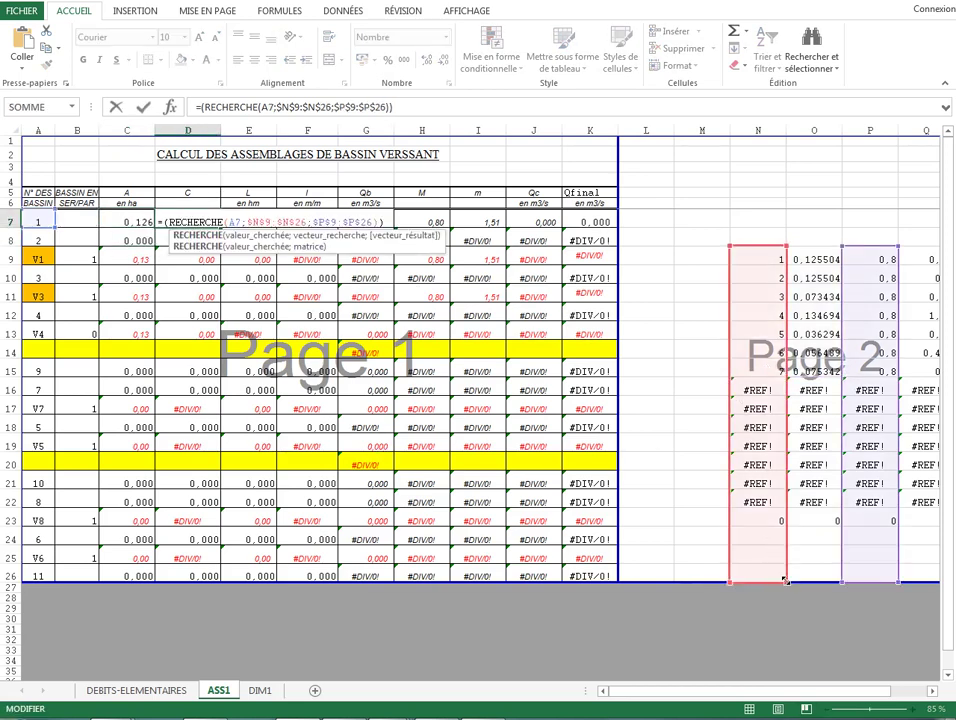
drag(786, 580, 796, 389)
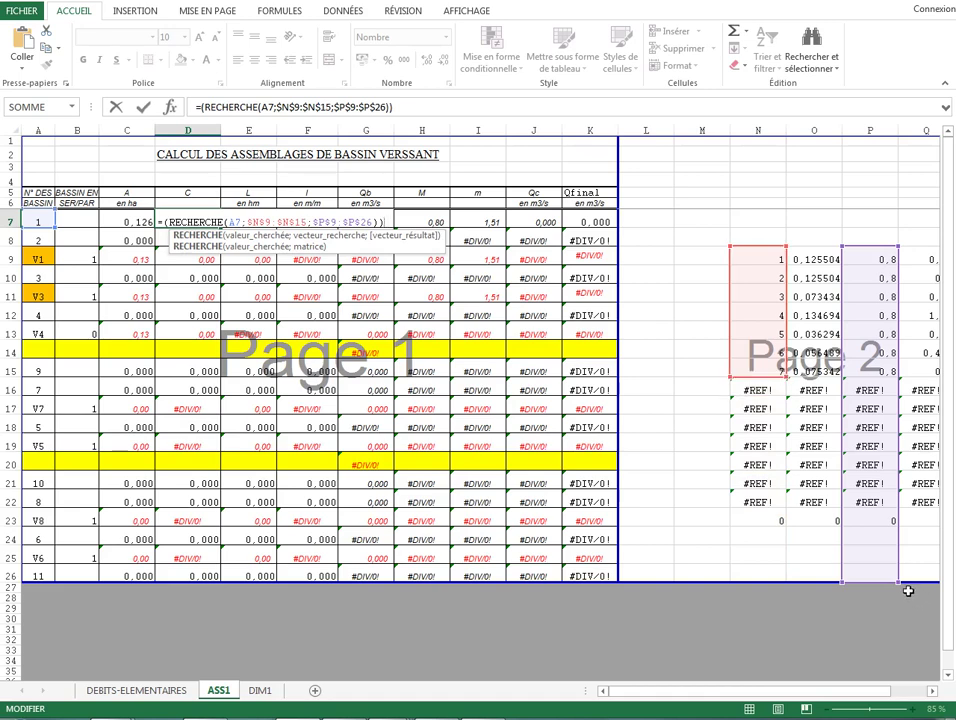
drag(908, 591, 898, 380)
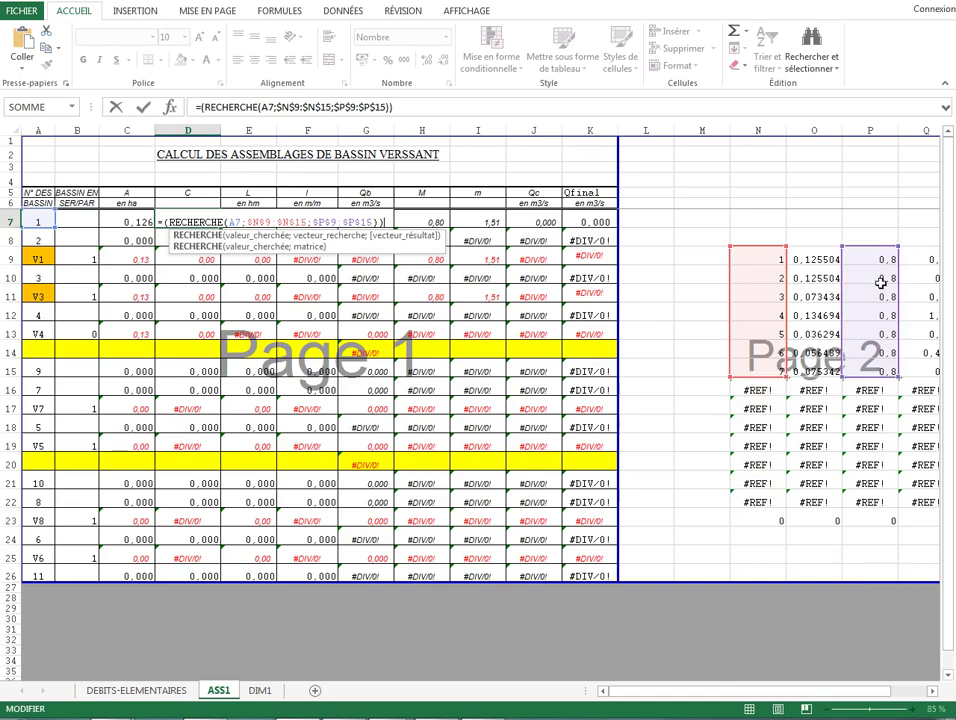
key(Return)
click(32, 350)
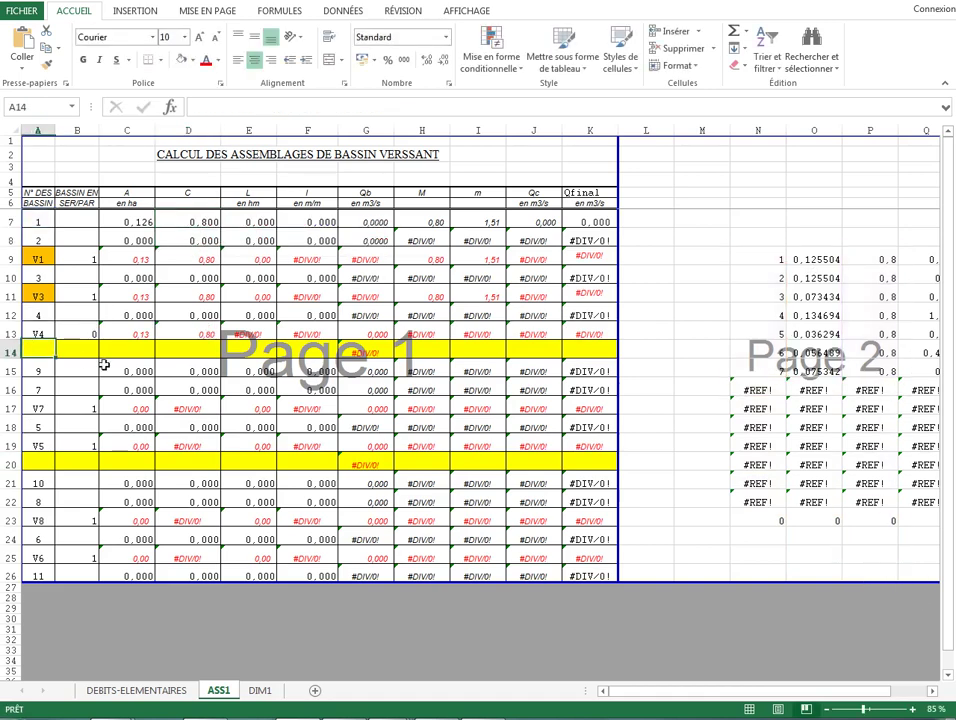
click(124, 378)
click(41, 408)
click(41, 427)
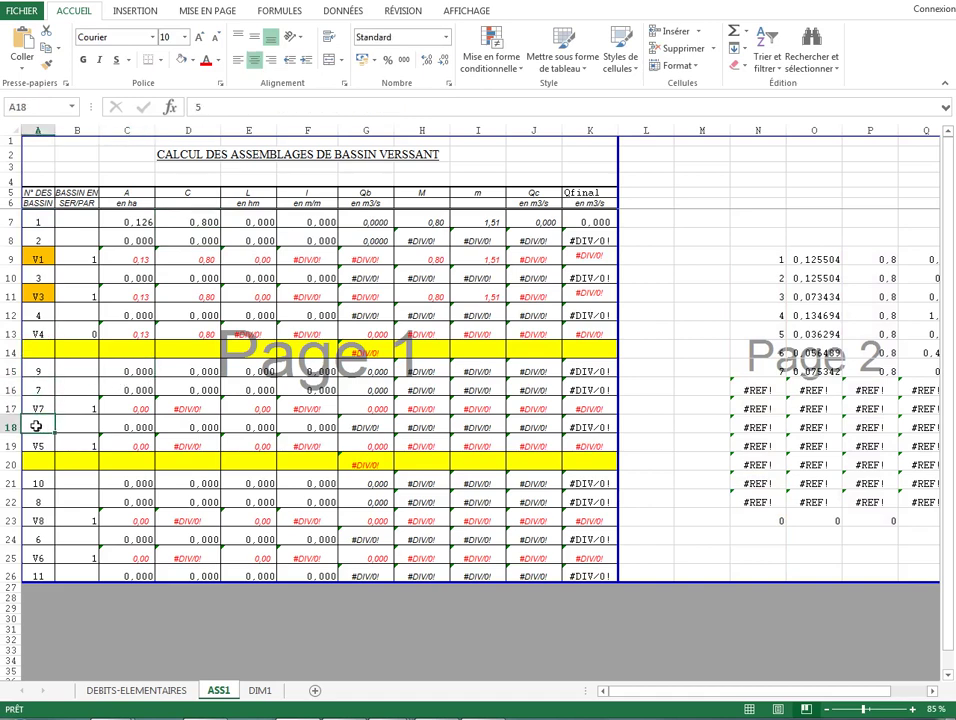
click(12, 427)
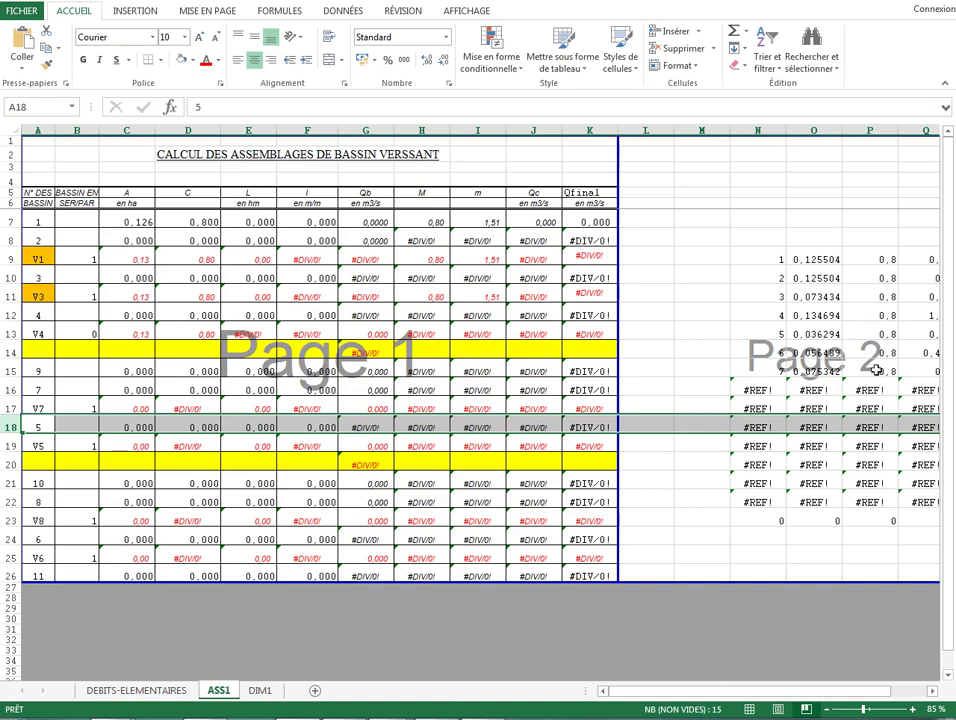
Limit the RECHERCHE ranges in E7 to $N$9:$N$15 for the lookup and $Q$9:$Q$15 for the result
double_click(204, 221)
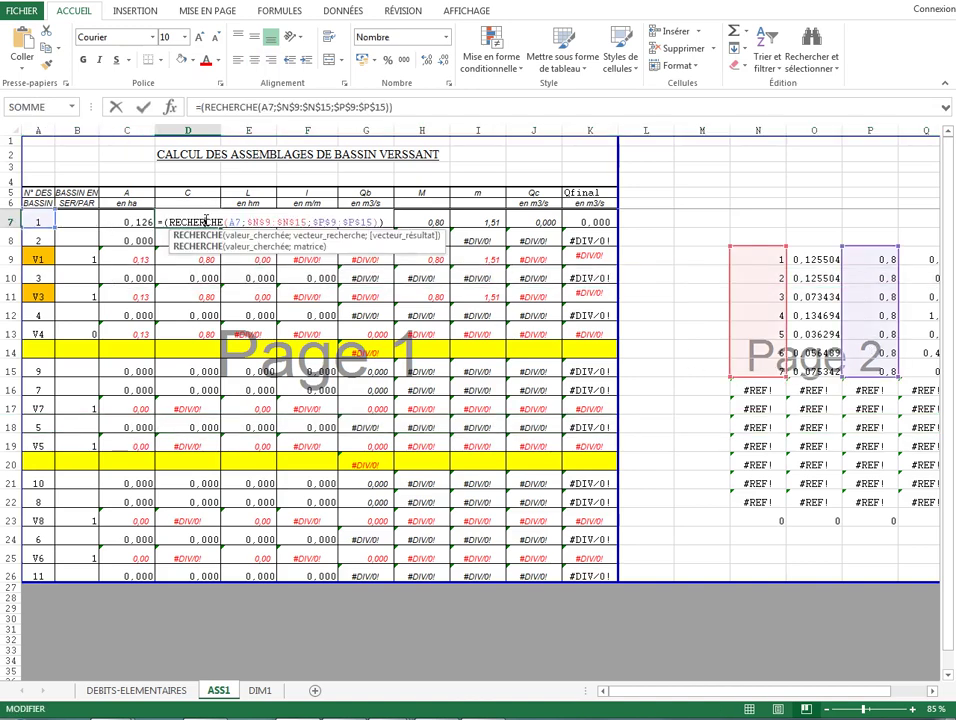
double_click(262, 221)
double_click(262, 221)
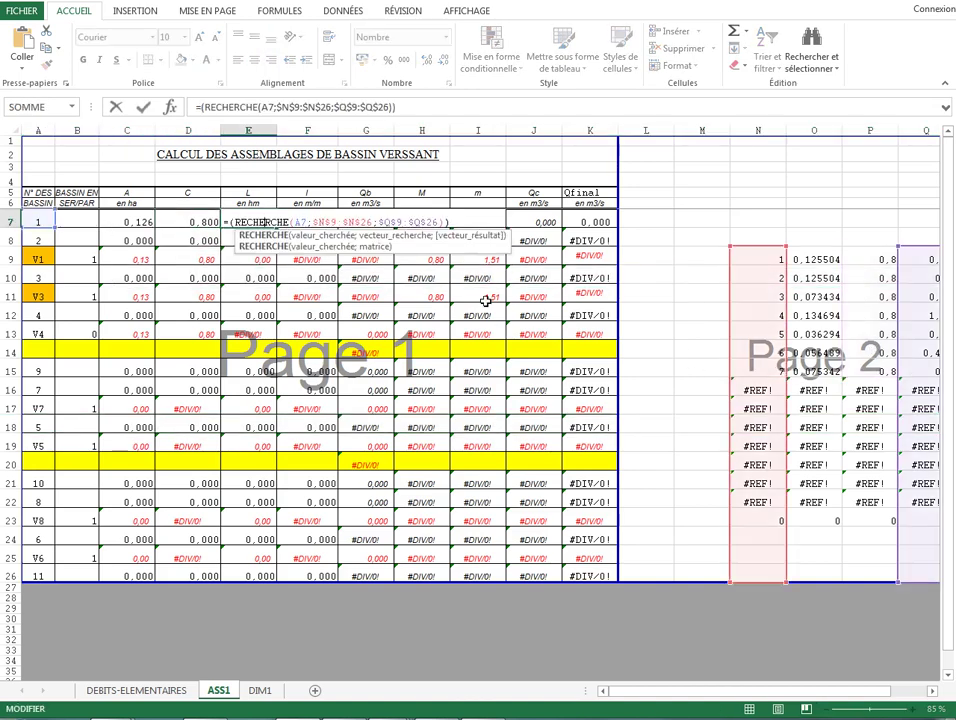
drag(790, 584, 785, 378)
key(Return)
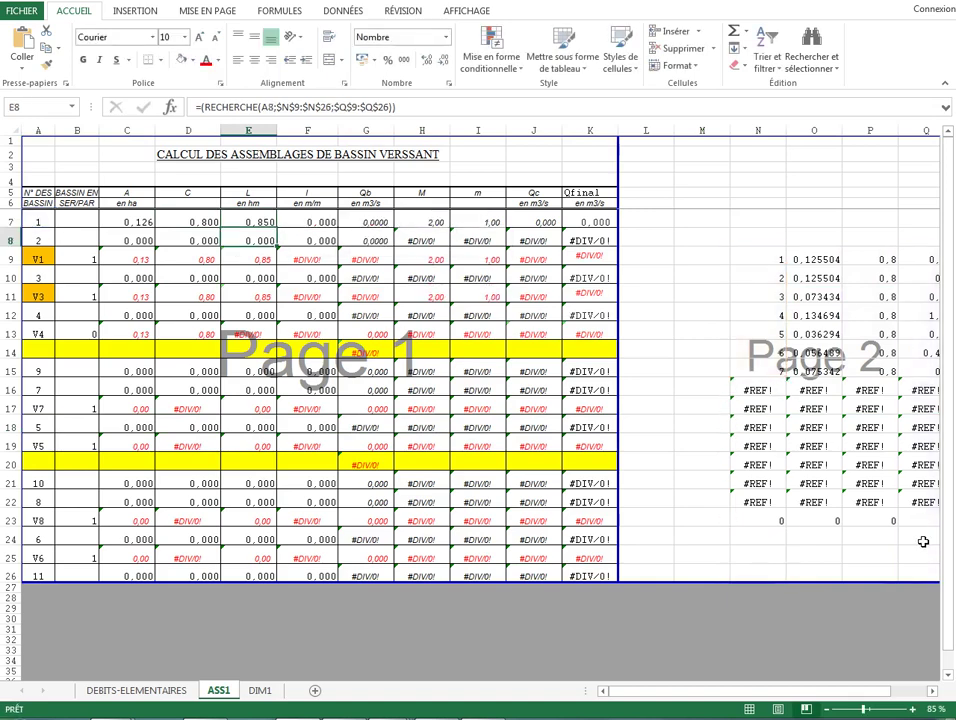
double_click(257, 219)
drag(739, 691, 794, 696)
drag(873, 579, 875, 378)
key(Return)
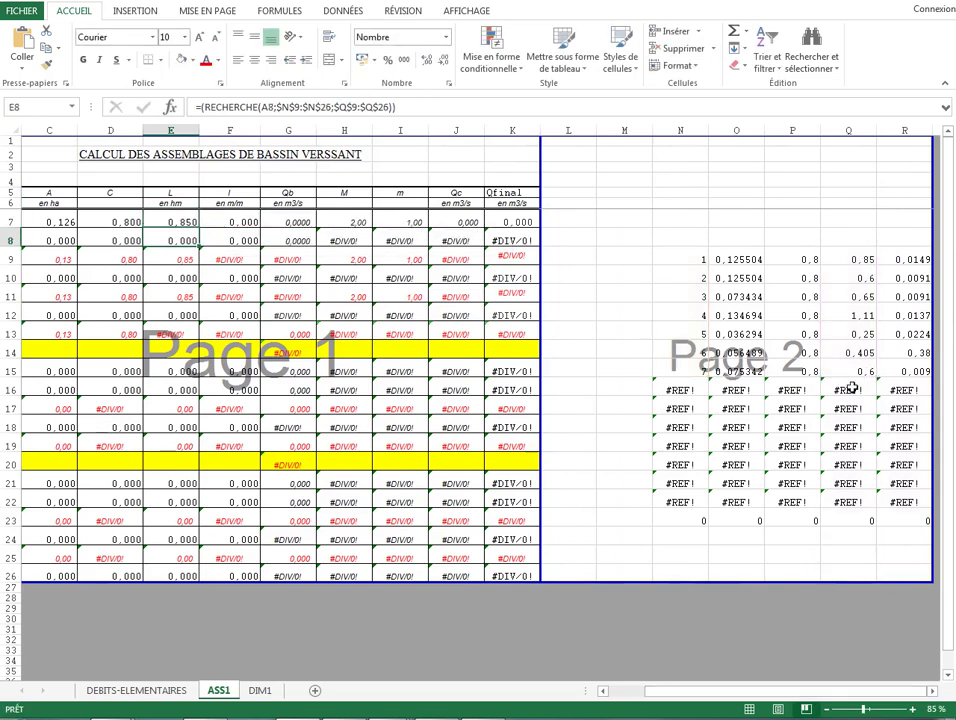
Shorten the column Q result range of the RECHERCHE formula in E8 so it ends at row 15
click(140, 220)
double_click(140, 220)
key(Escape)
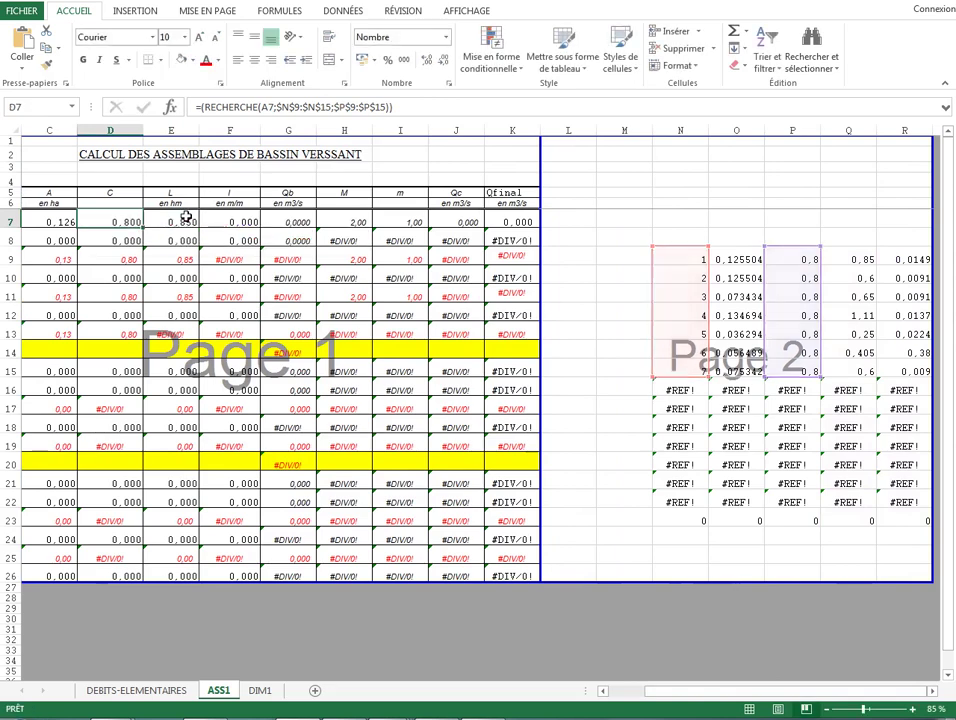
double_click(186, 218)
double_click(186, 236)
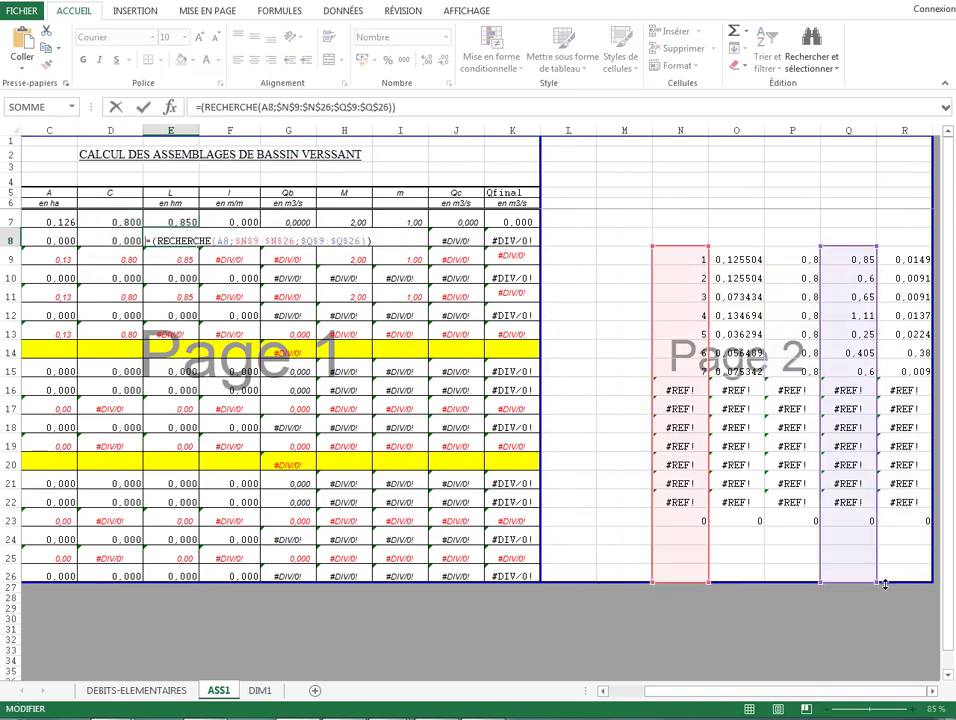
drag(874, 580, 870, 372)
key(Return)
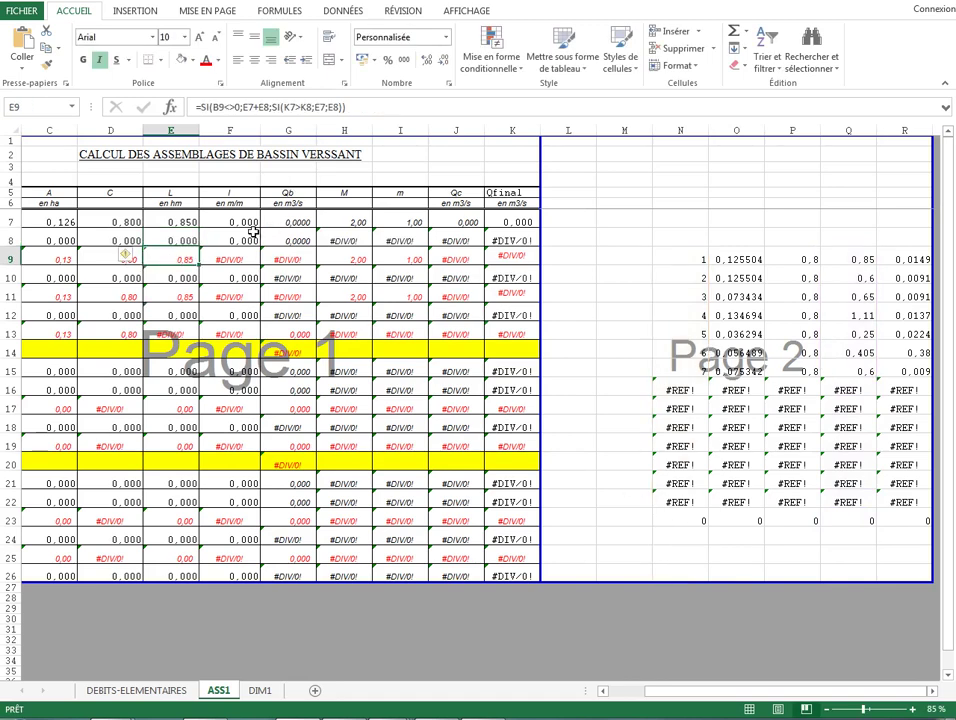
Review basin 1's lookup formulas in row 7, from the area in C7 to the slope in F7
drag(687, 694, 533, 700)
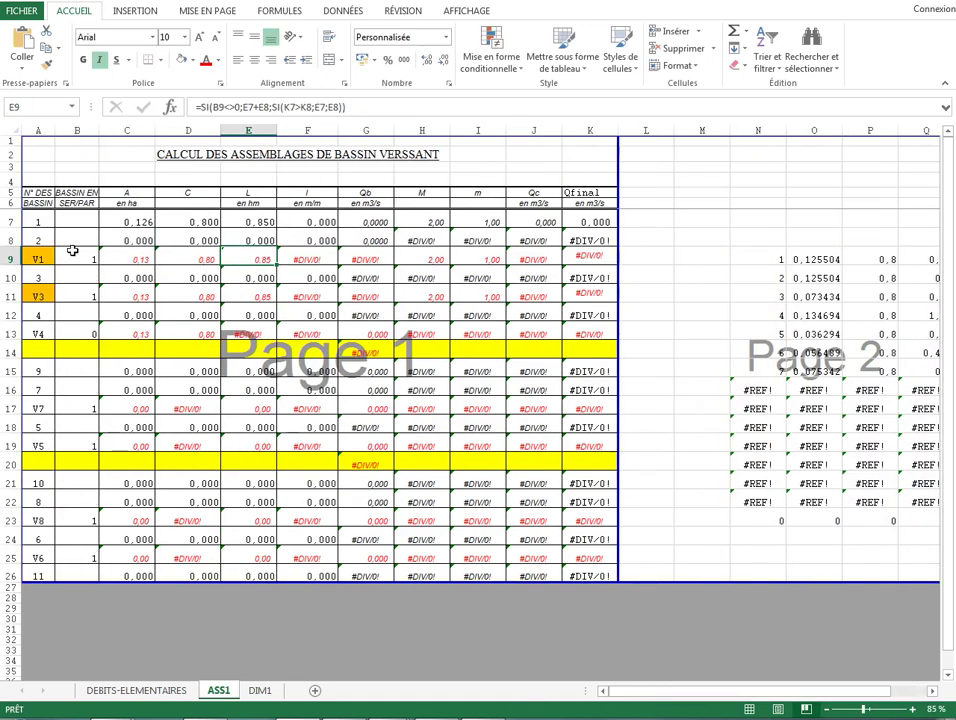
click(40, 221)
click(120, 216)
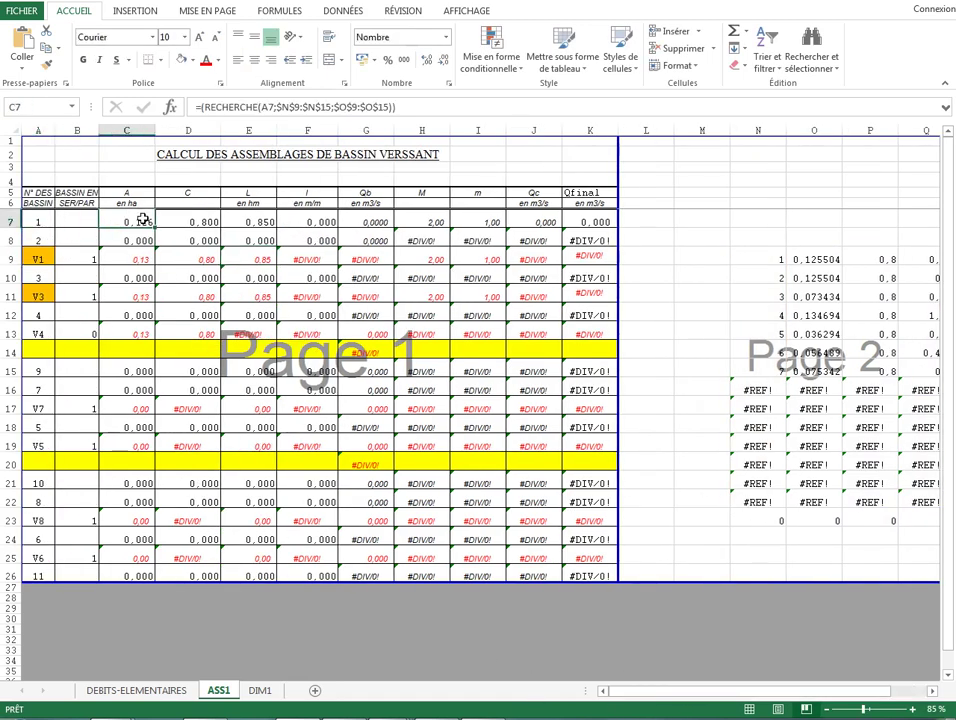
double_click(130, 225)
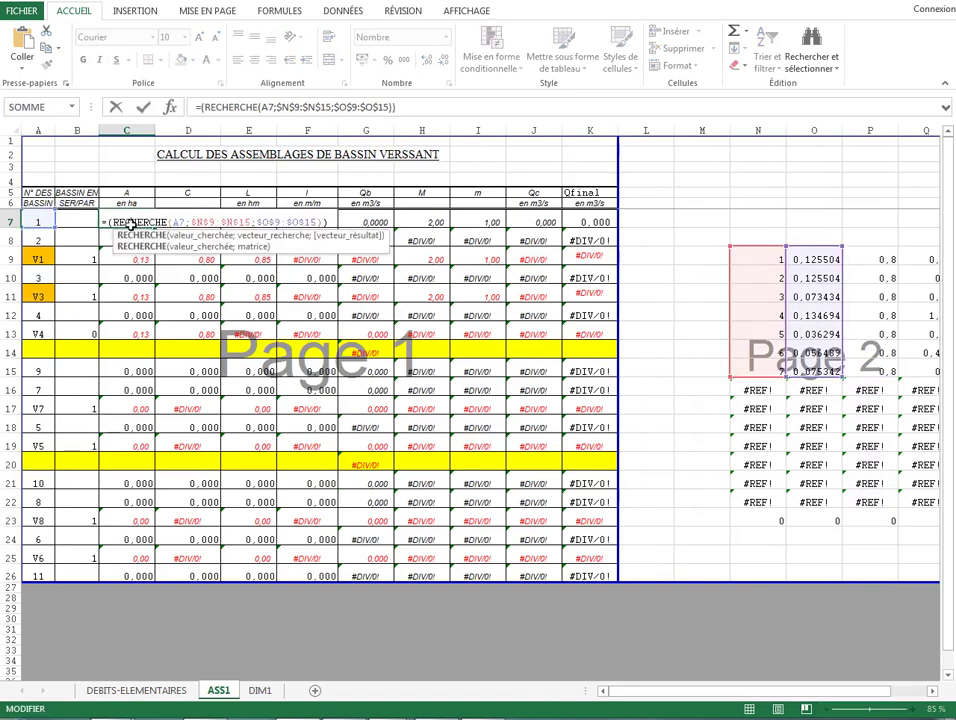
key(Escape)
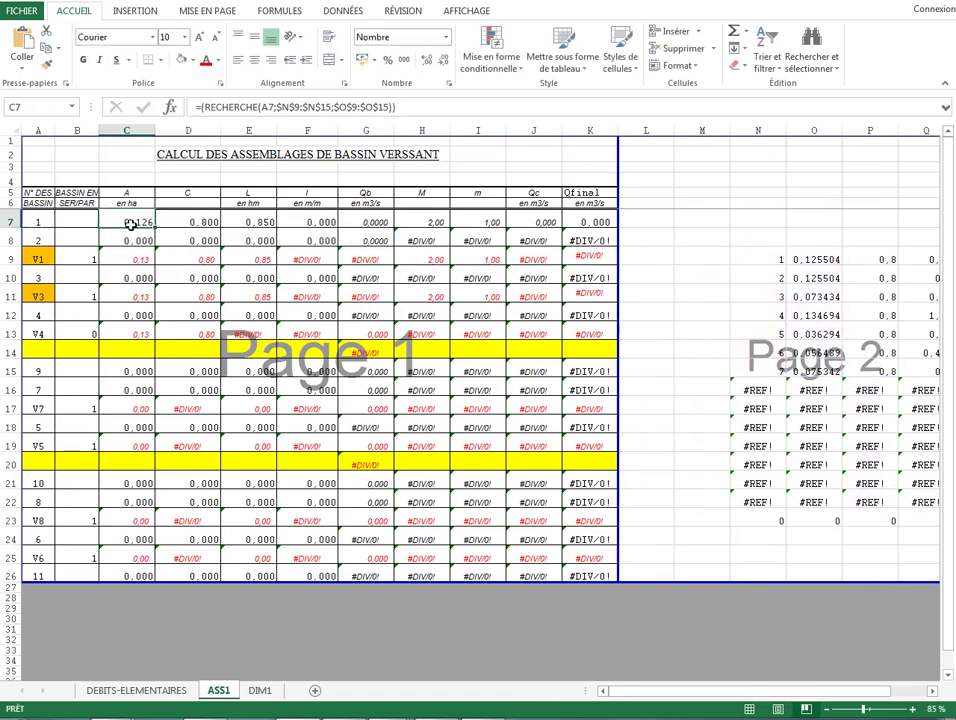
key(Right)
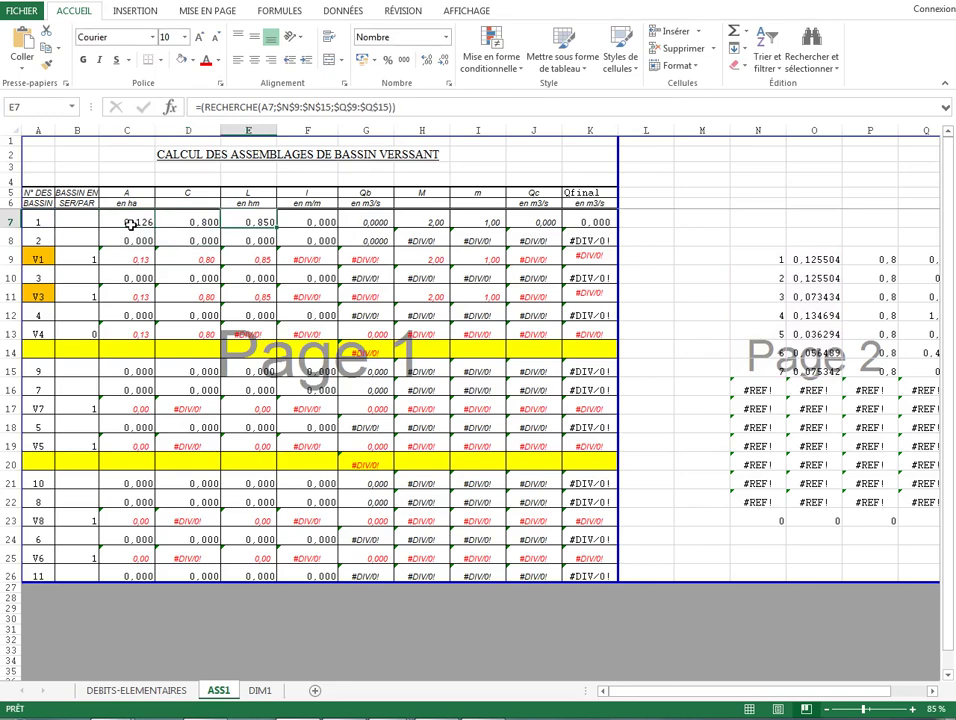
key(Right)
key(Right)
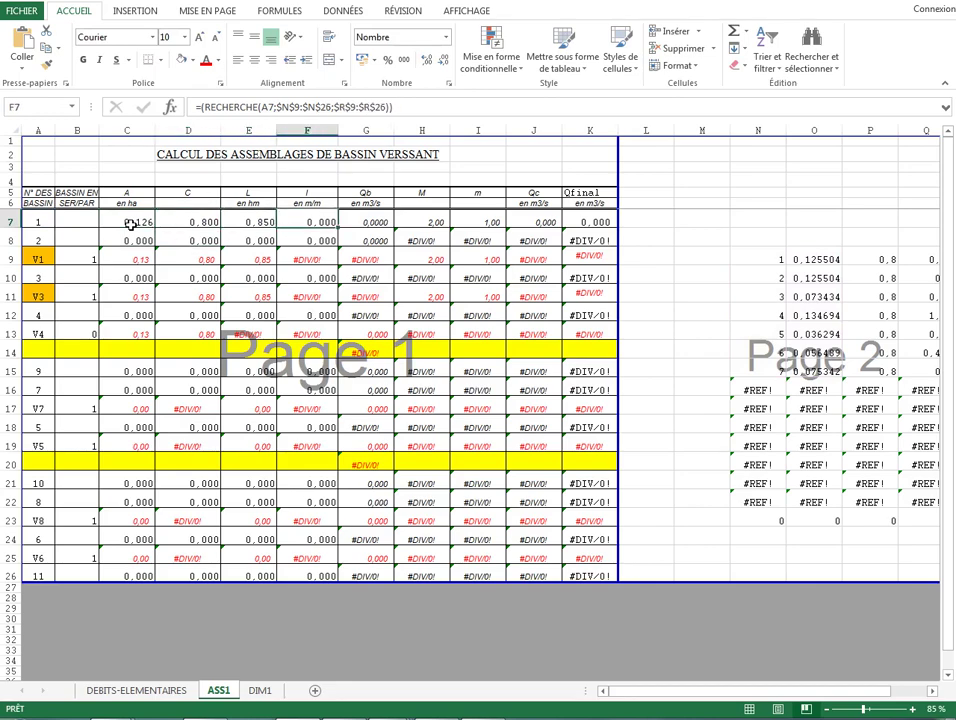
Examine the runoff coefficients of basins 1 to 7 on the DEBITS-ELEMENTAIRES sheet
key(Right)
key(Right)
key(Left)
click(150, 690)
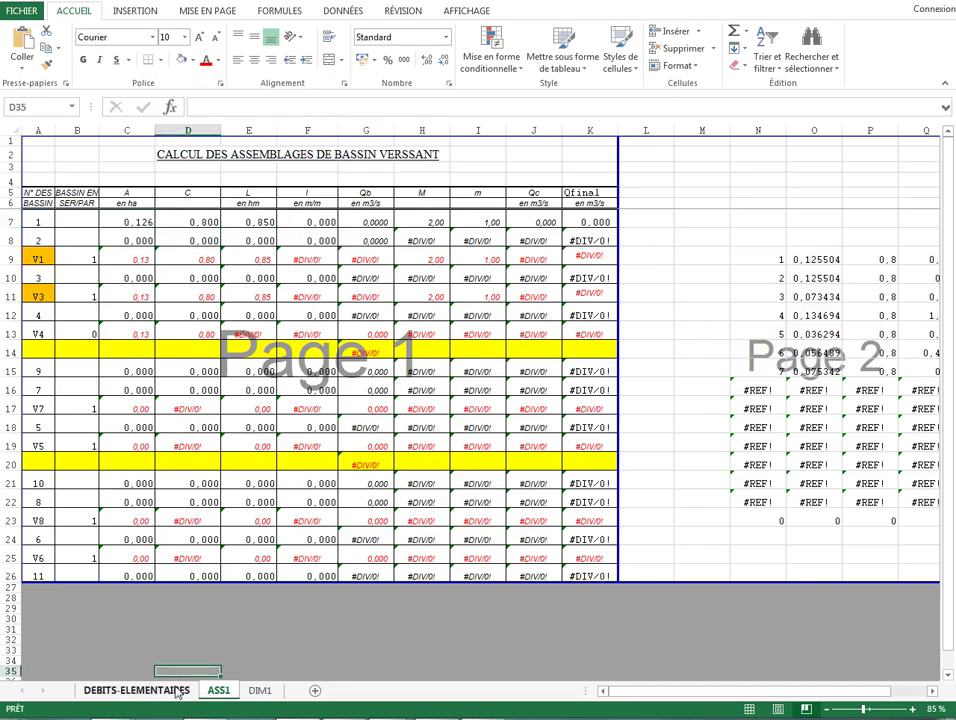
drag(153, 500, 152, 650)
click(164, 512)
key(Down)
key(Down)
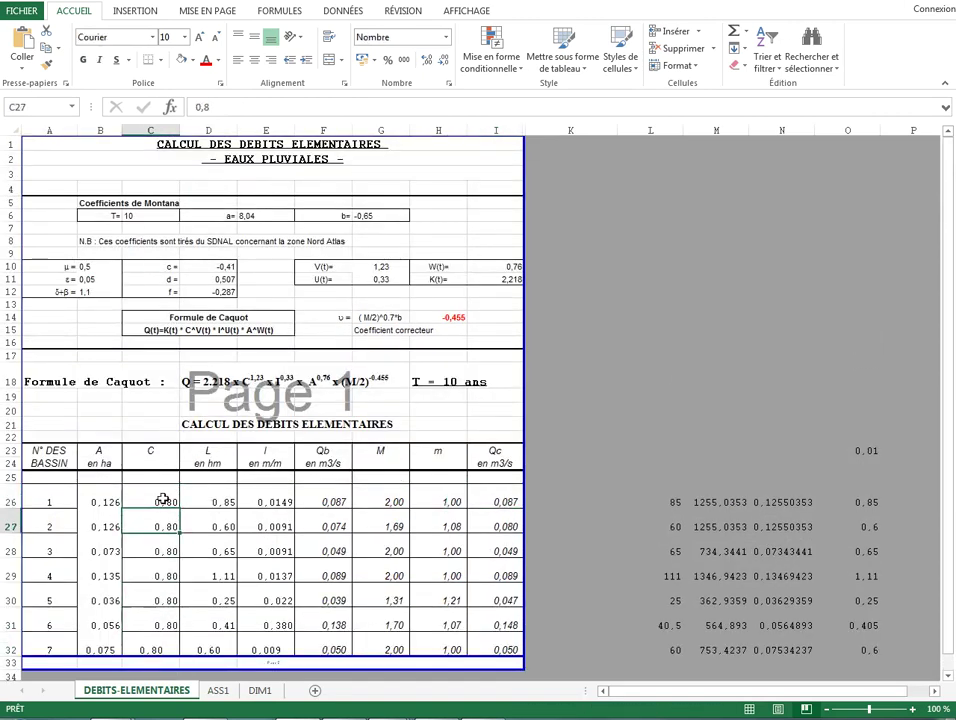
click(166, 500)
click(166, 527)
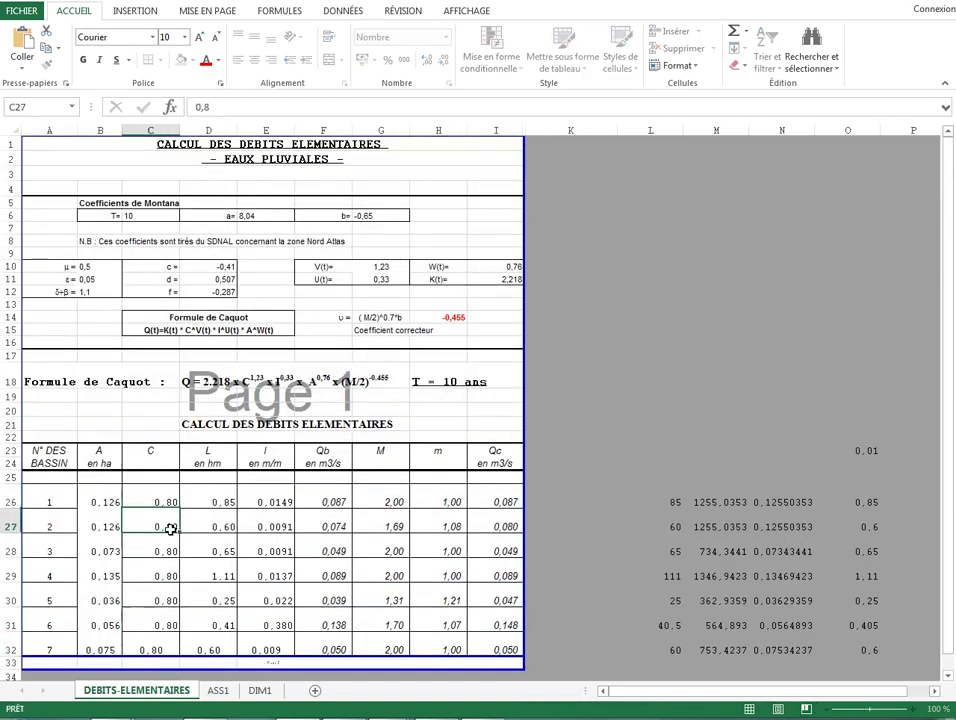
click(169, 503)
click(166, 529)
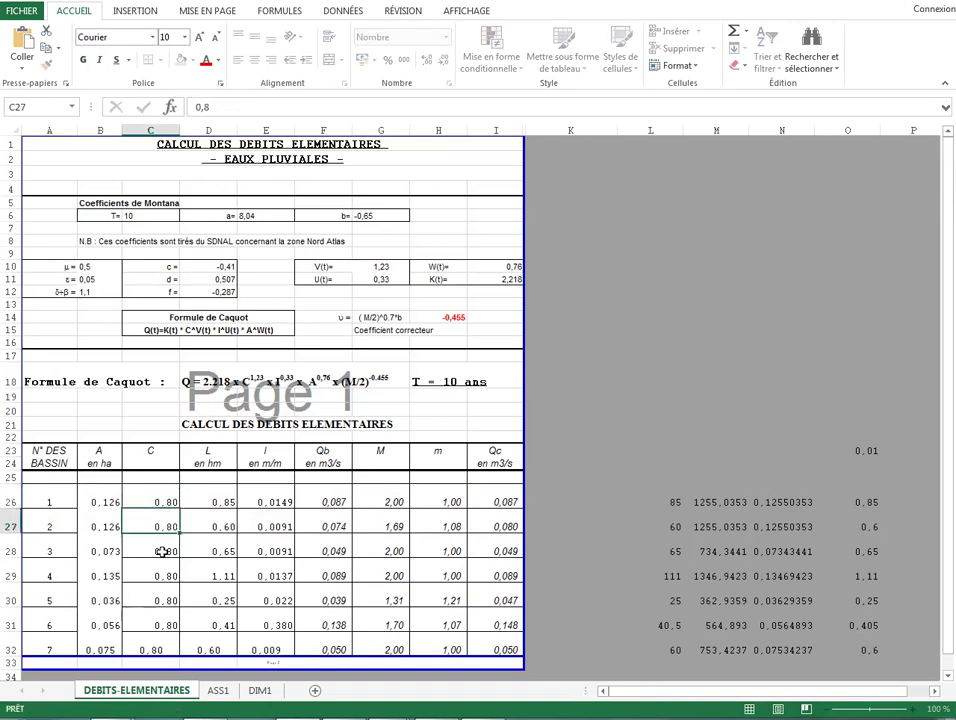
click(165, 552)
double_click(163, 572)
key(Escape)
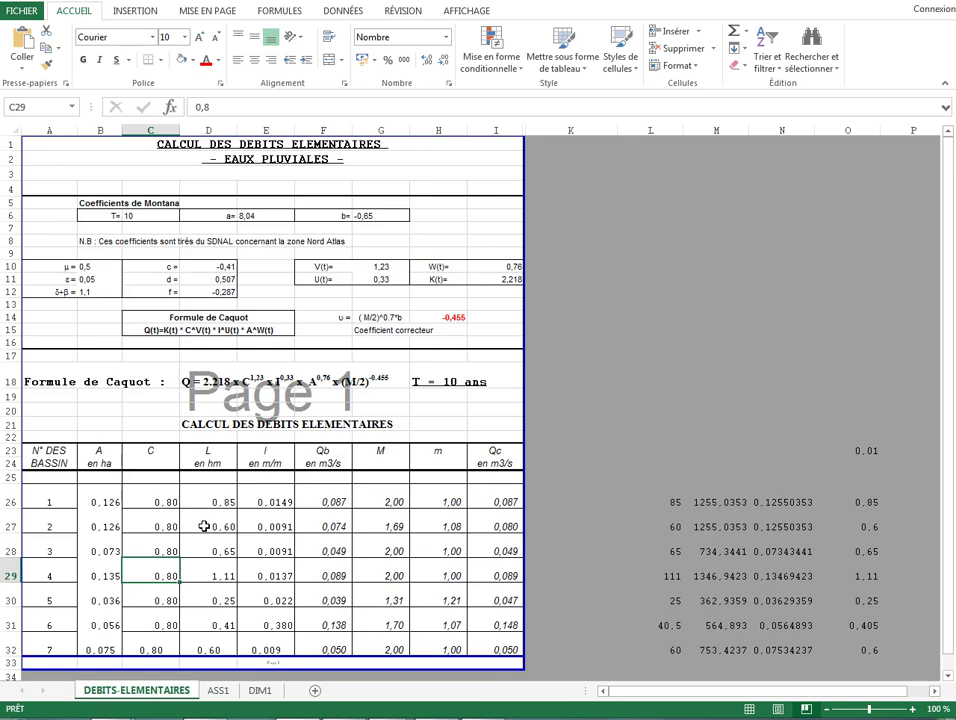
drag(166, 527, 150, 648)
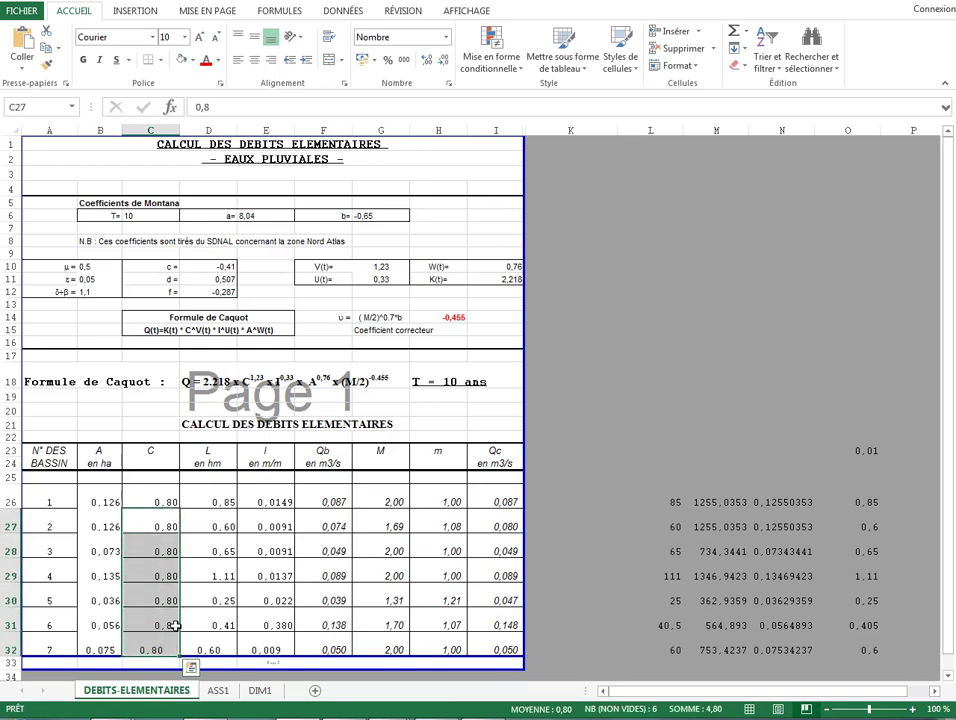
drag(175, 512, 155, 648)
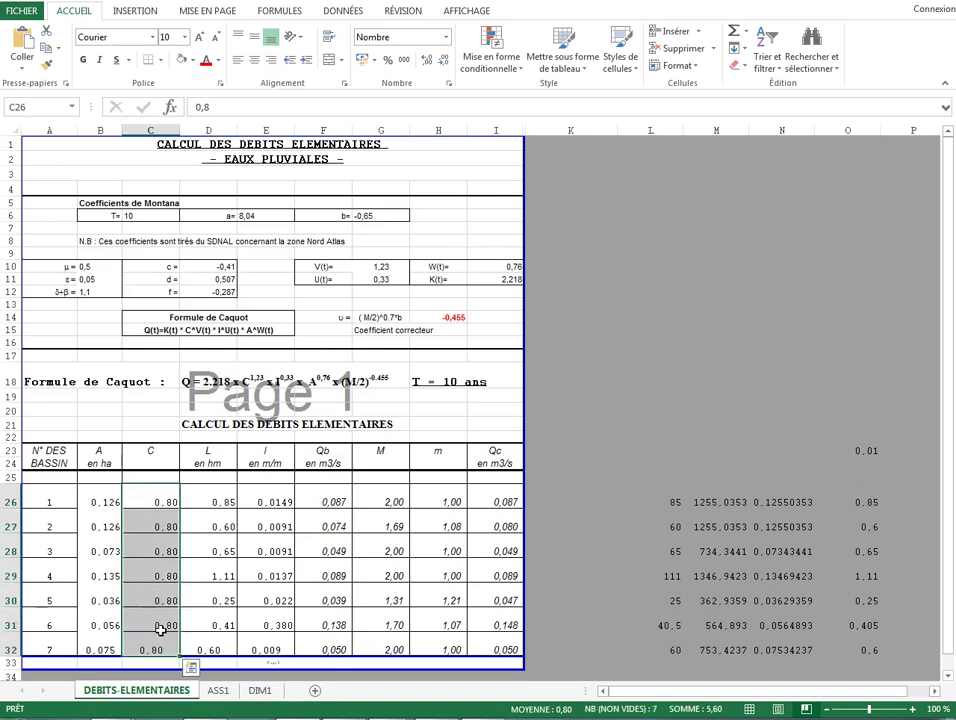
drag(152, 519, 164, 651)
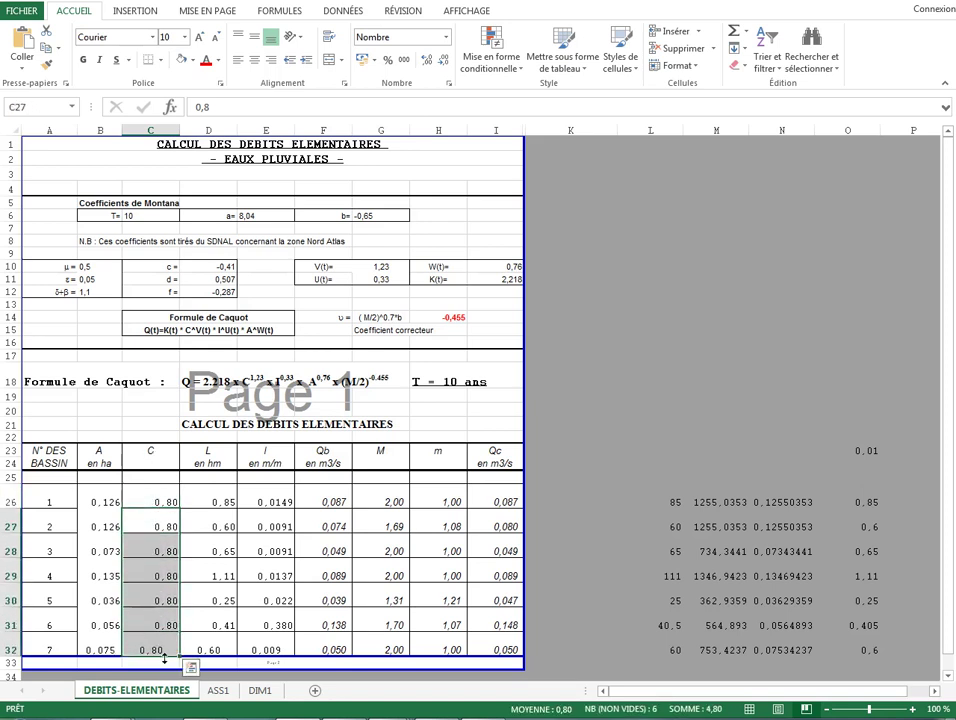
click(166, 661)
click(174, 648)
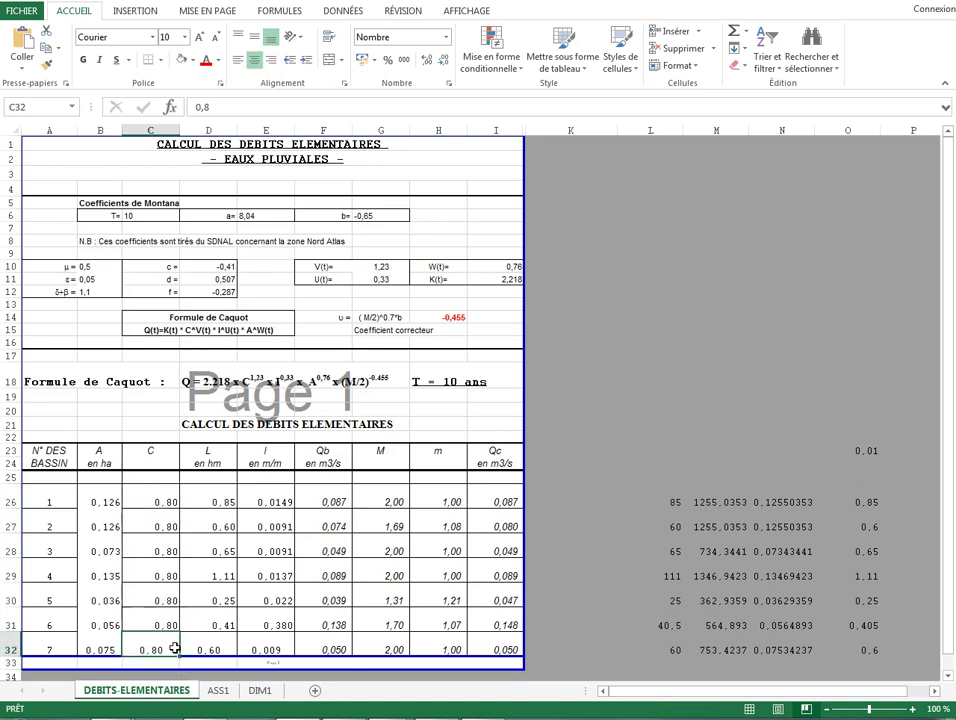
On the ASS1 sheet, limit the lookup range of the RECHERCHE formula in E8 to $N$9:$N$15
click(218, 690)
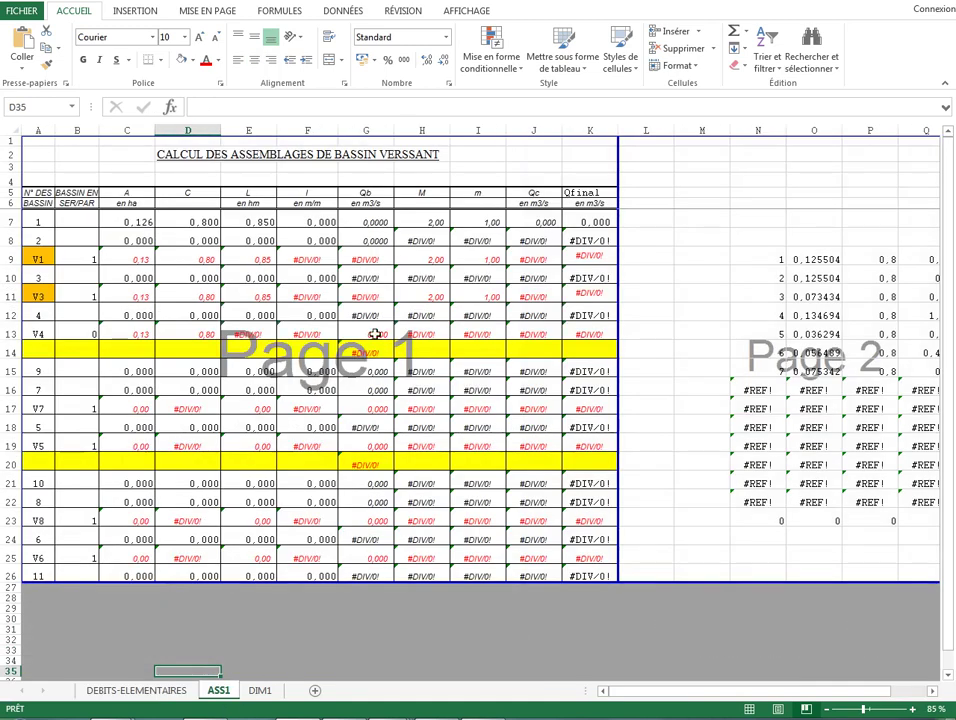
double_click(246, 220)
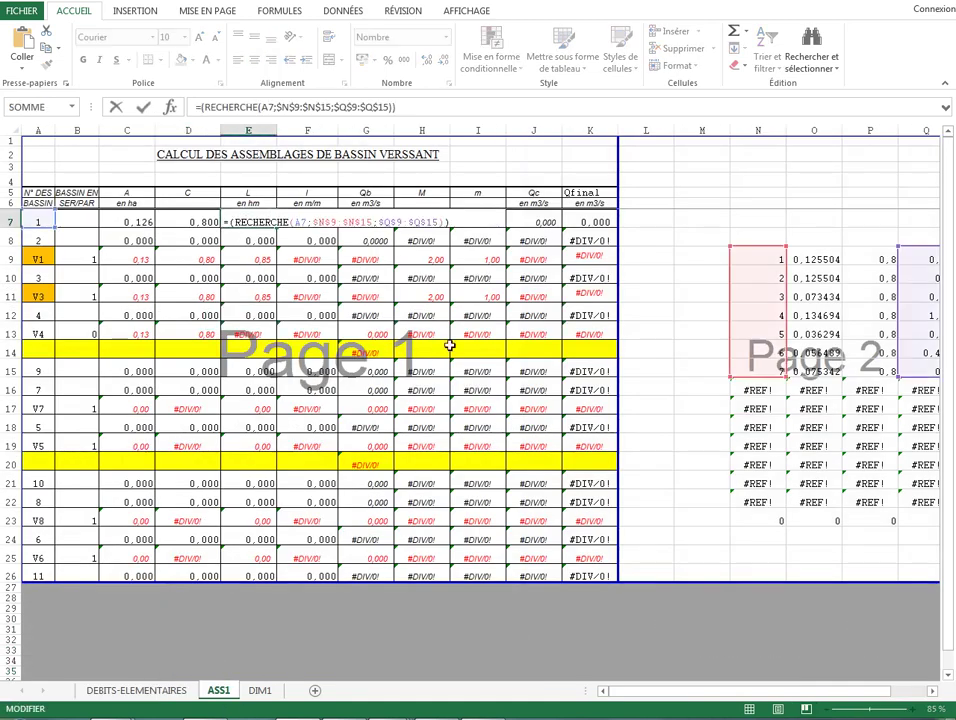
key(Escape)
double_click(250, 241)
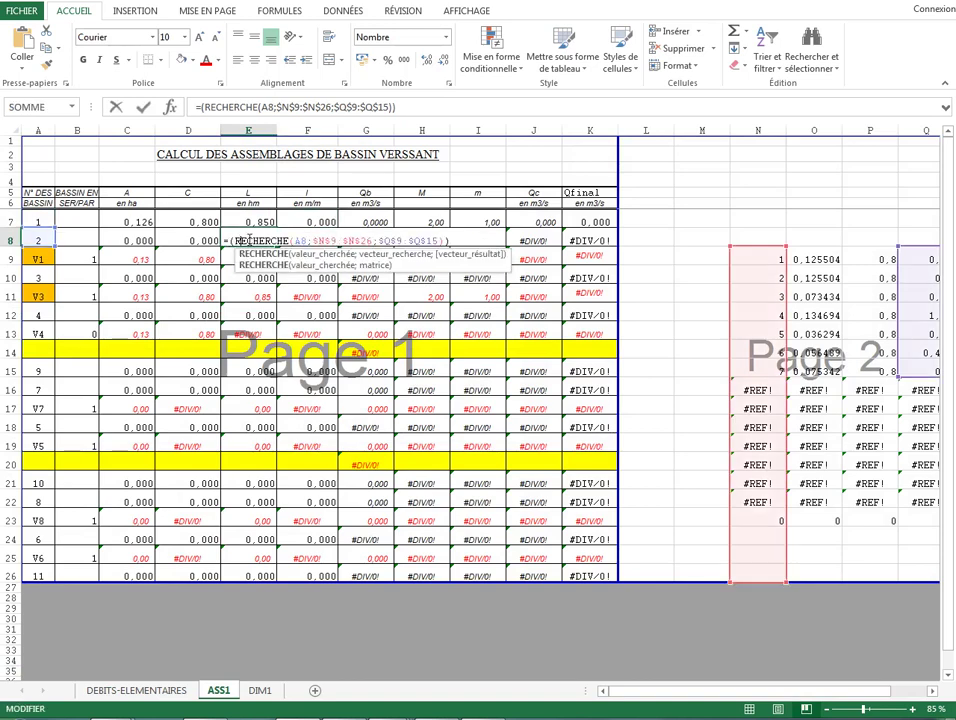
drag(785, 580, 795, 376)
key(Return)
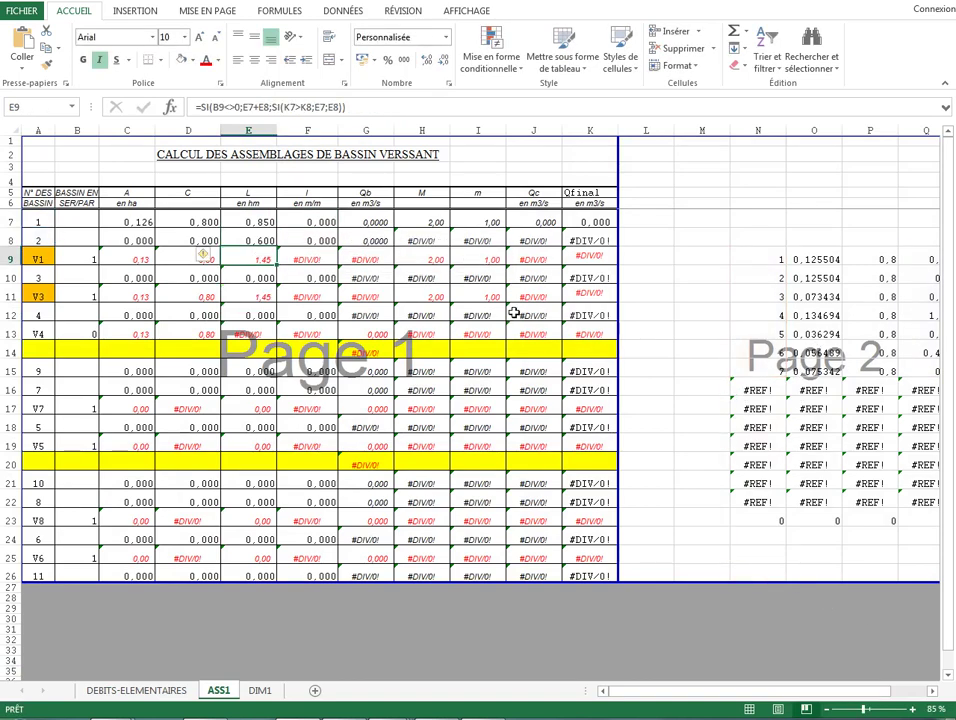
Limit the lookup range of basin 1's slope formula in F7 to $N$9:$N$15
double_click(306, 228)
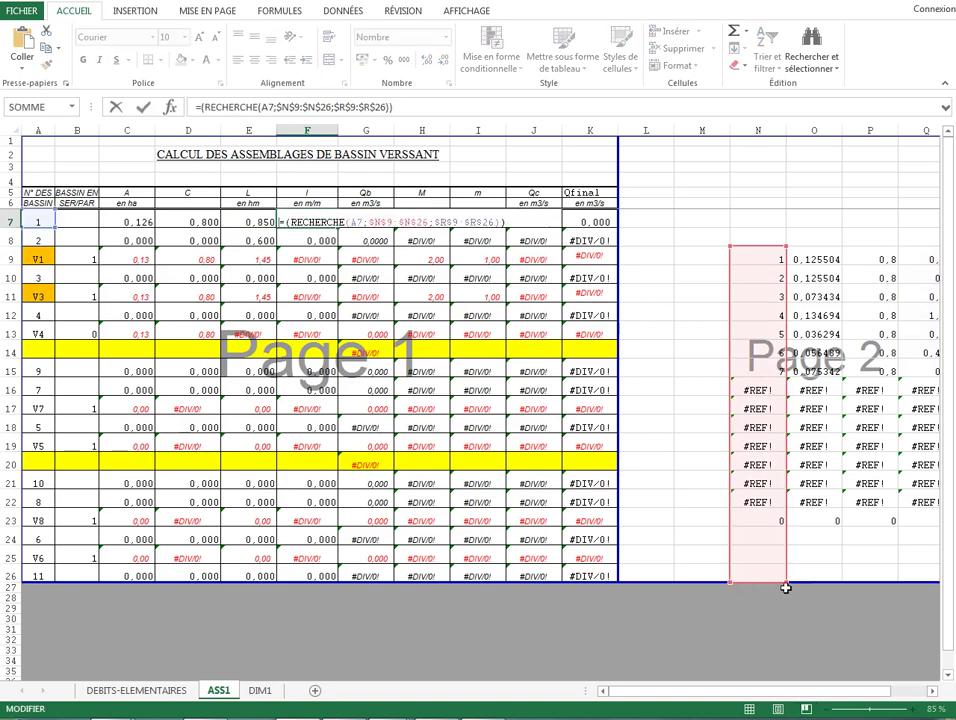
drag(788, 577, 788, 352)
key(Return)
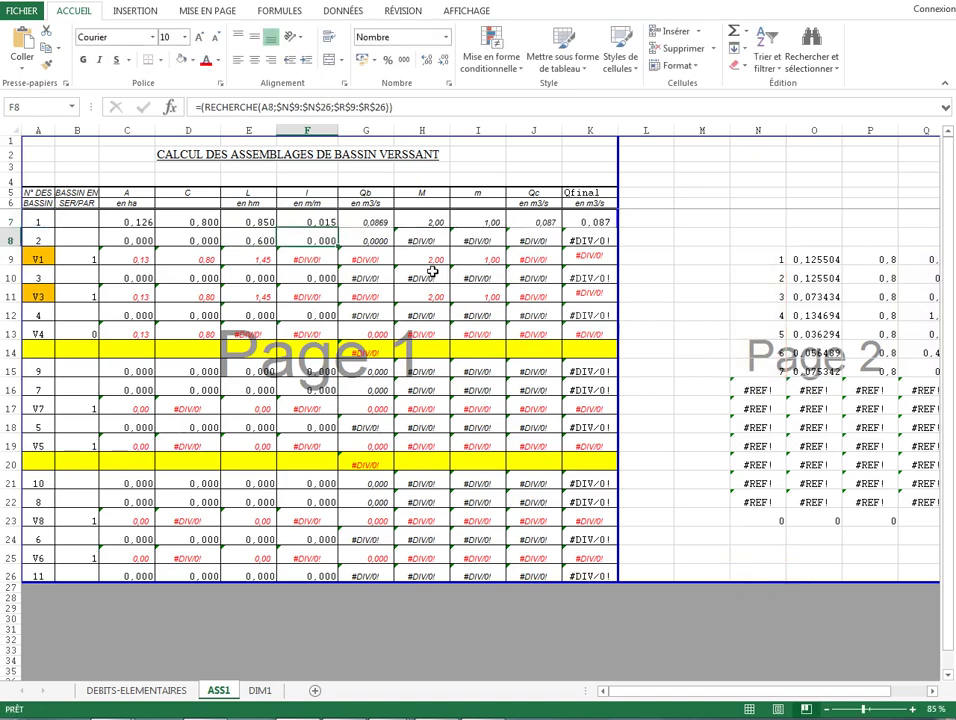
Limit the lookup range of basin 2's slope formula in F8 to $N$9:$N$15
double_click(326, 241)
key(Escape)
double_click(321, 235)
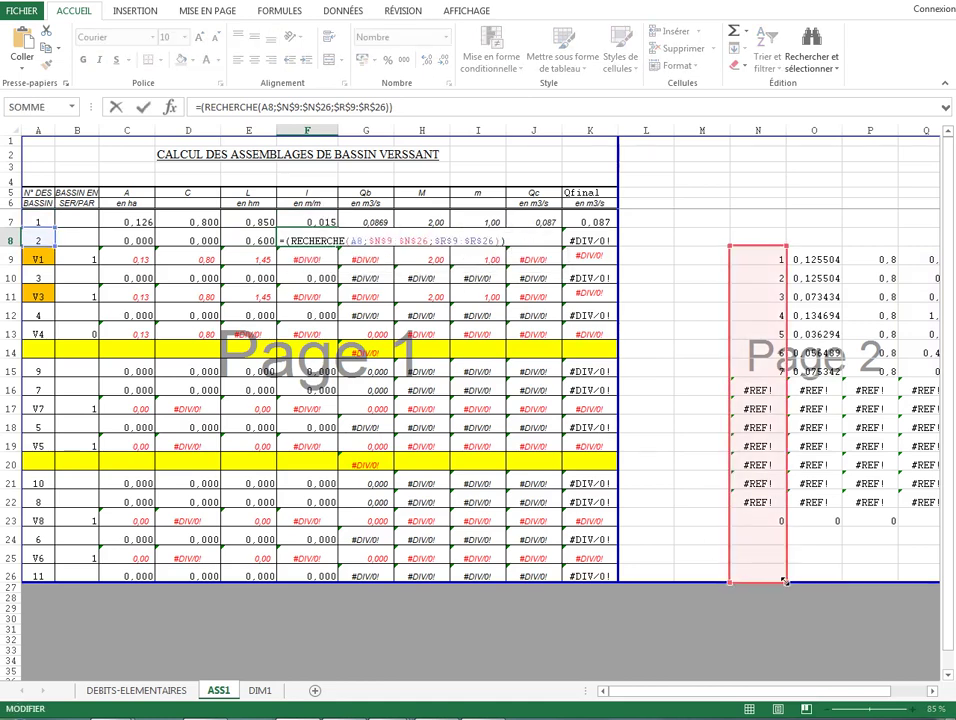
drag(777, 579, 789, 380)
key(Return)
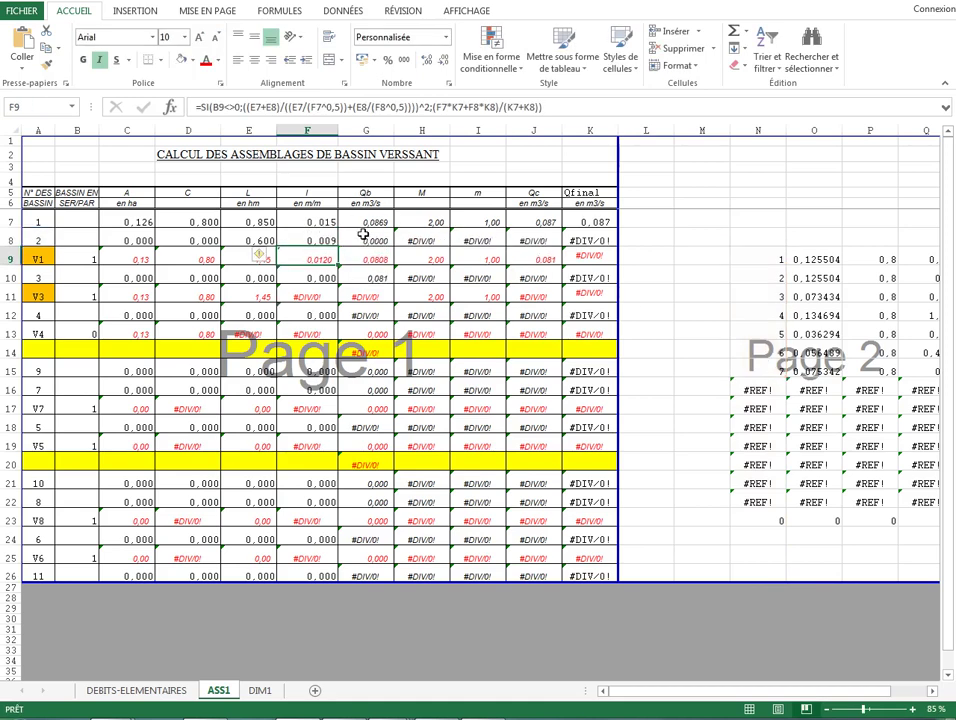
Review the Qb, M and m formulas of basins 1 and 2 in columns G to I
click(384, 224)
double_click(384, 224)
double_click(385, 236)
double_click(416, 222)
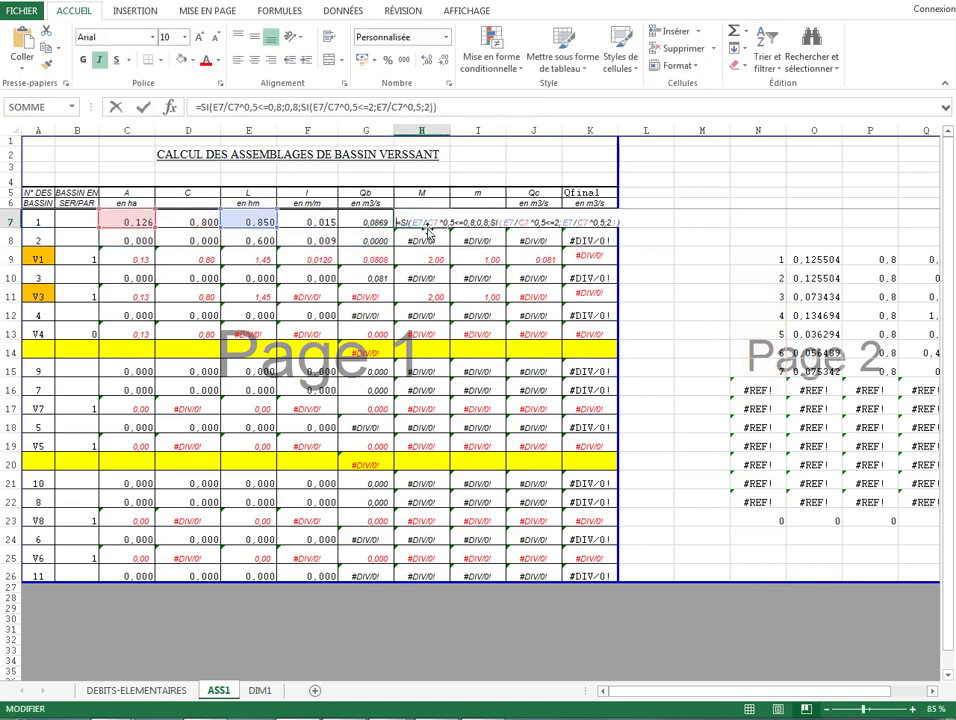
double_click(433, 235)
click(479, 238)
double_click(479, 238)
key(Escape)
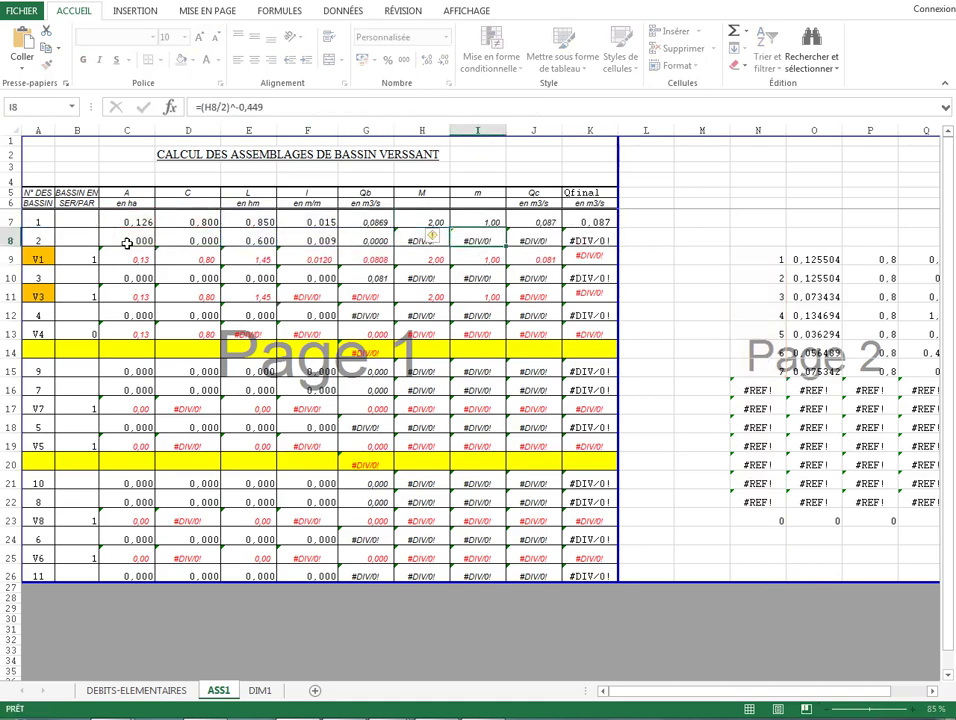
Limit the RECHERCHE ranges in C8 to $N$9:$N$15 for the lookup and $O$9:$O$15 for the result
click(128, 241)
double_click(128, 241)
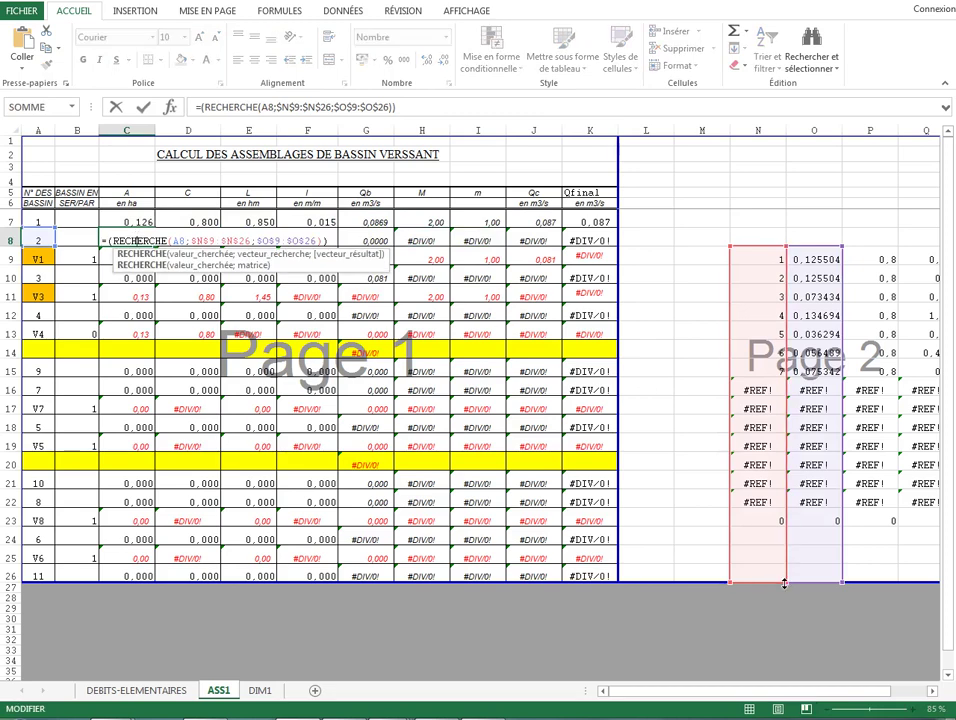
drag(785, 581, 785, 378)
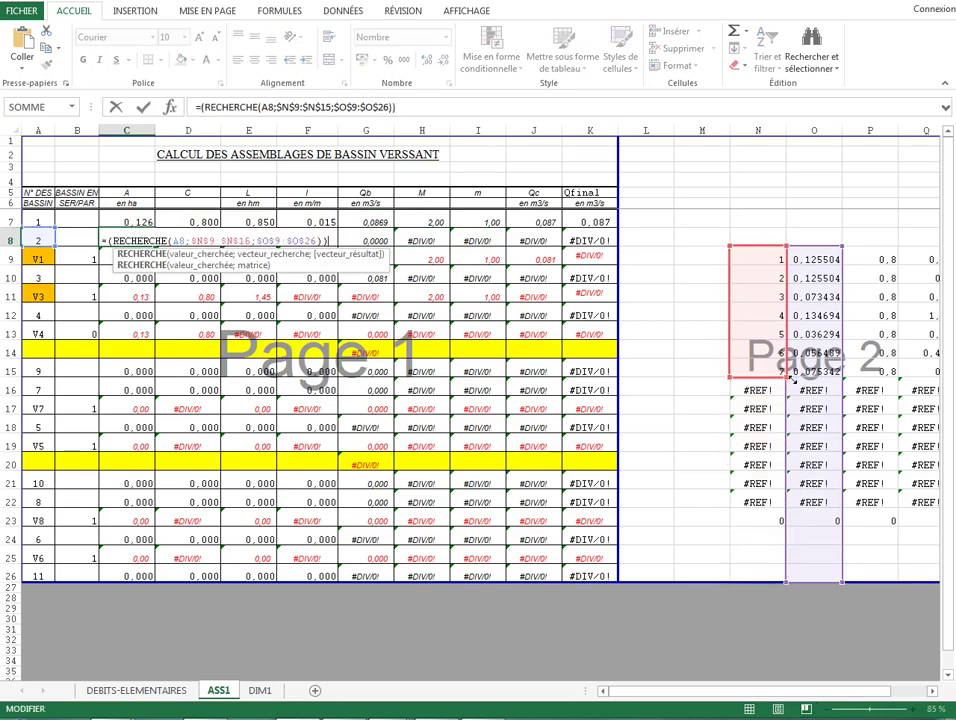
drag(842, 581, 845, 380)
key(Return)
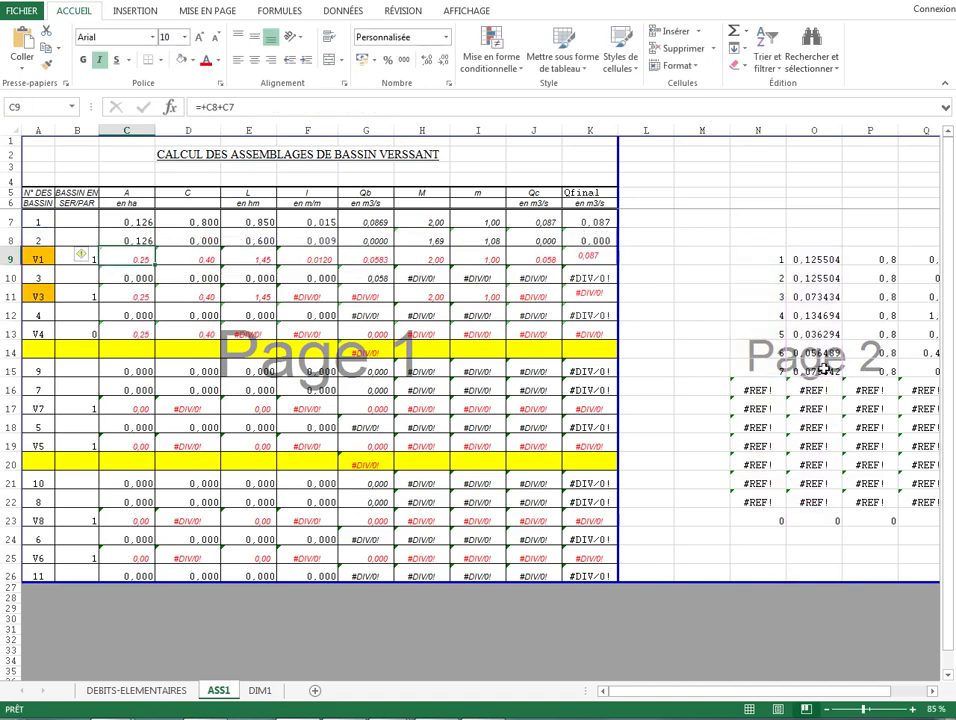
Copy the runoff coefficient formula from D7 down to D8 and check its ranges
double_click(203, 240)
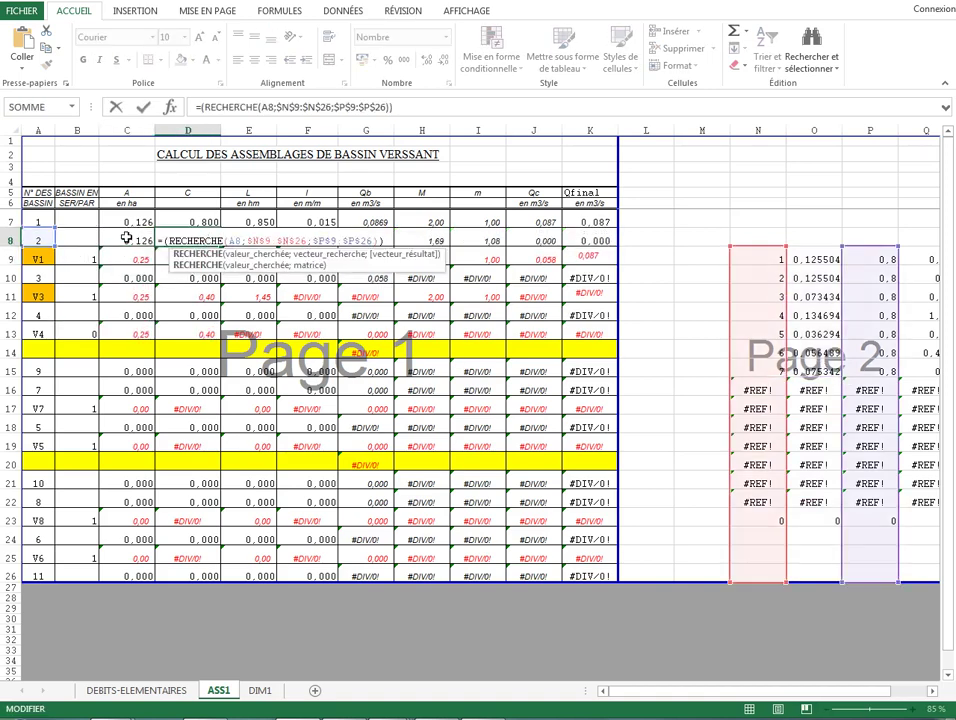
click(186, 222)
drag(218, 229, 217, 242)
double_click(212, 240)
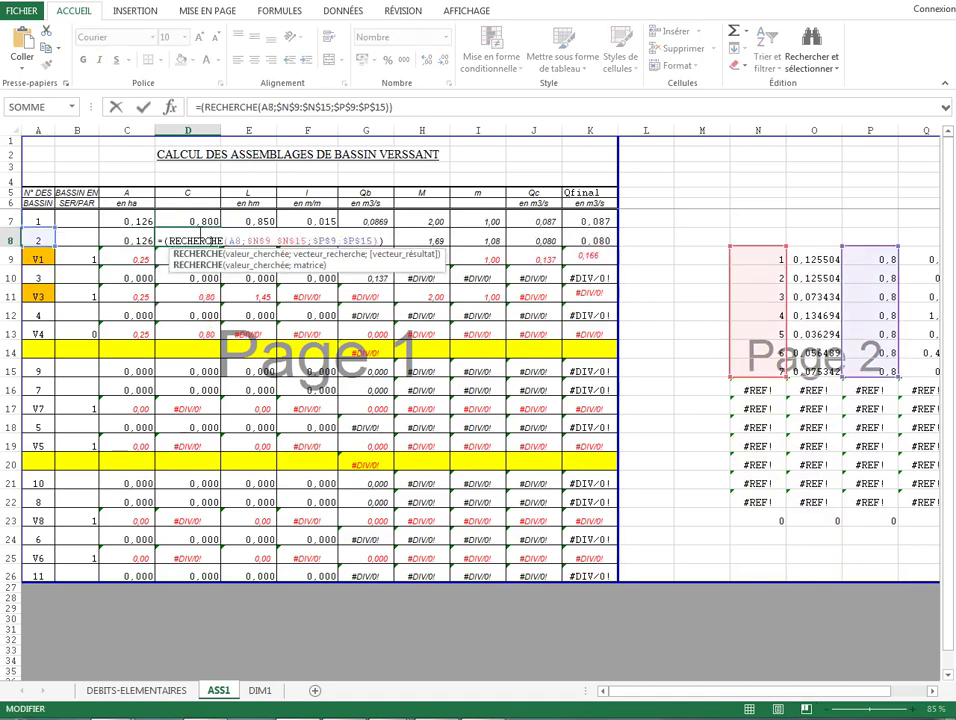
Copy the length and slope formulas from E7 and F7 down to row 8 and check the ranges in F8
click(257, 218)
double_click(257, 220)
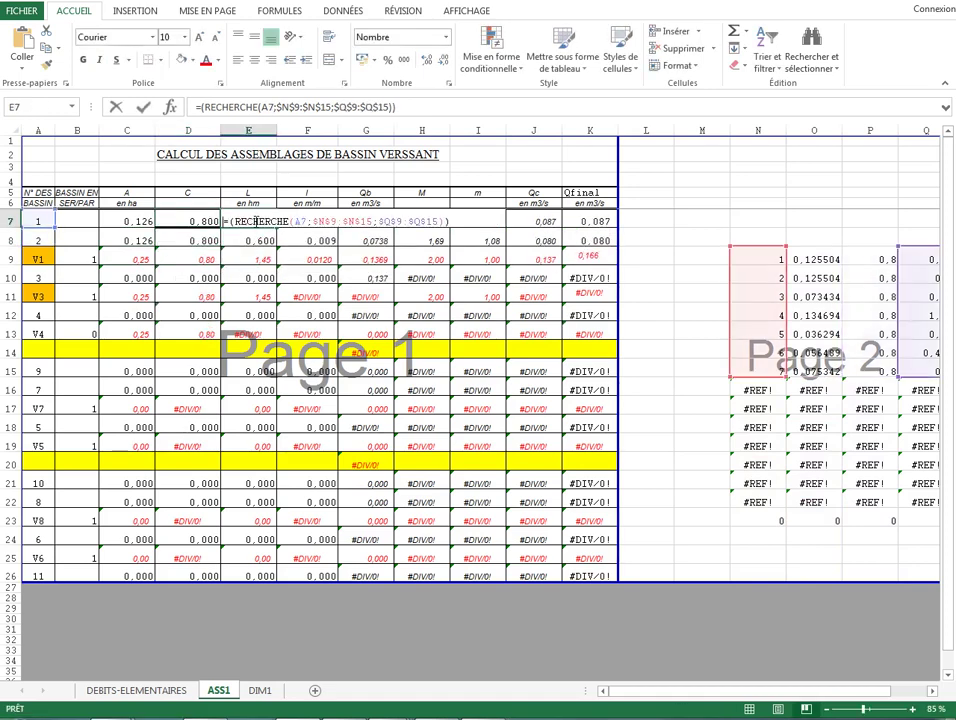
key(Escape)
drag(257, 221, 338, 243)
double_click(314, 243)
key(Escape)
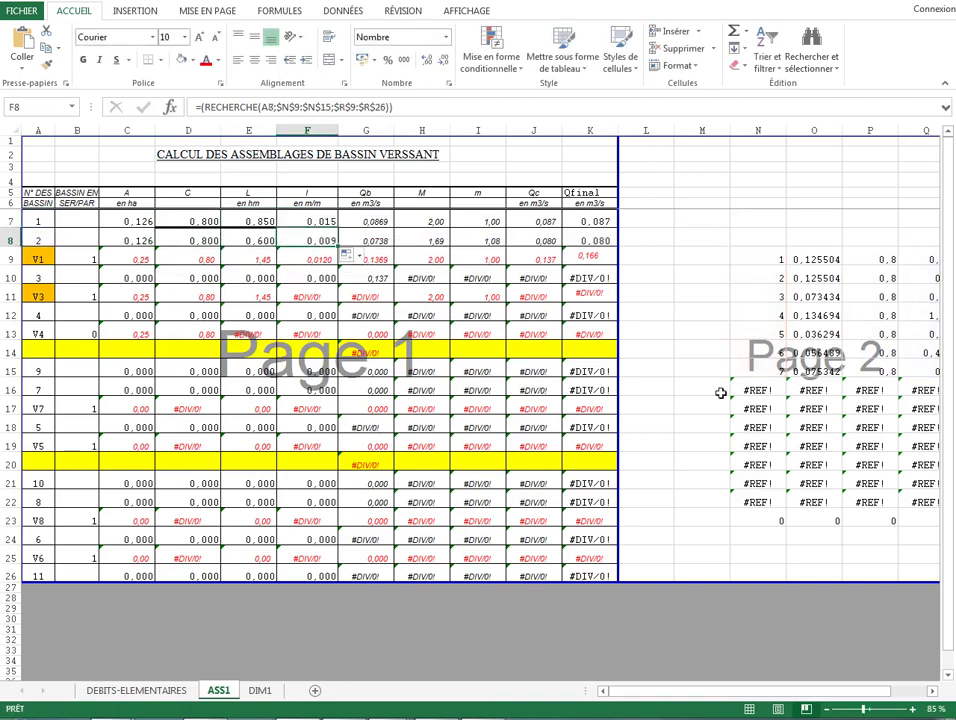
Display the slope values in F7:F8 with four decimal places
mouse_move(787, 690)
mouse_down()
mouse_move(866, 693)
mouse_move(790, 695)
mouse_up()
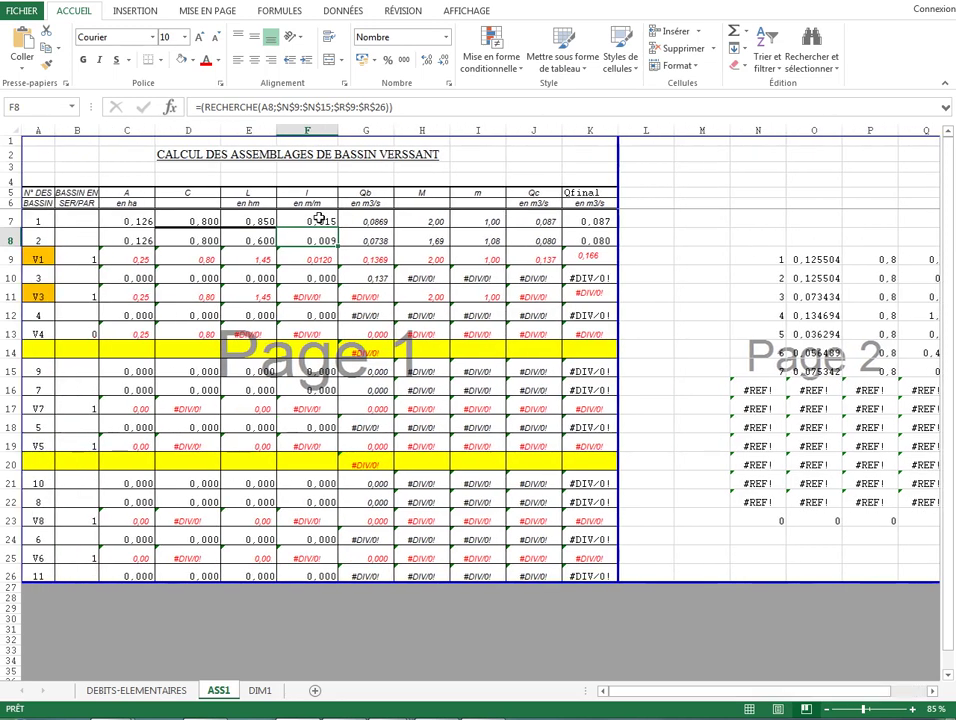
drag(318, 219, 320, 240)
click(422, 61)
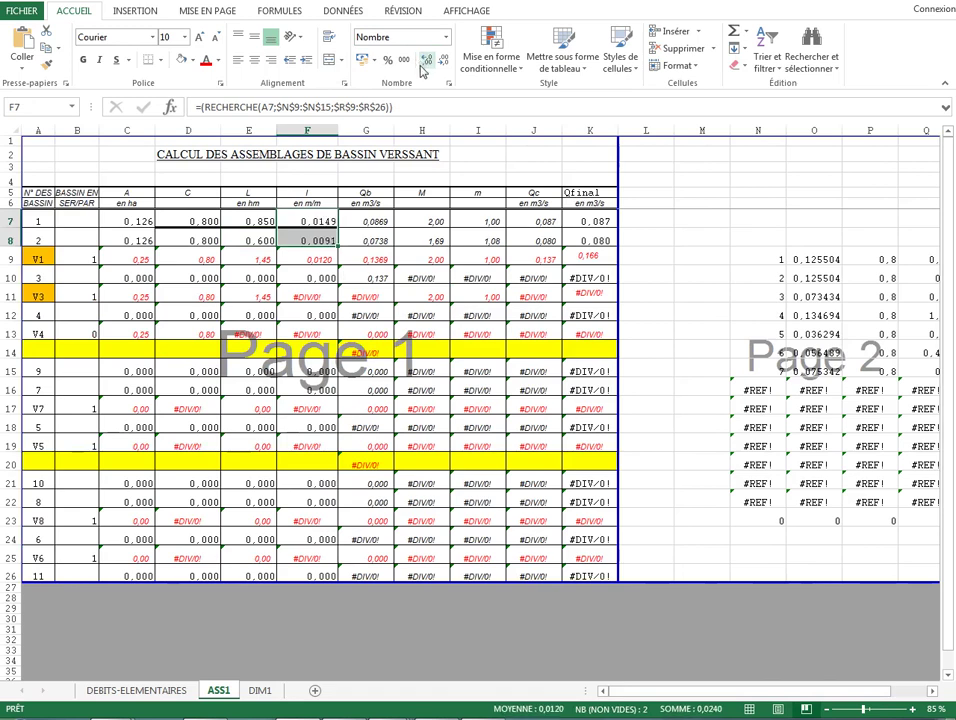
Compare the results of basins 1 and 2 on ASS1 with their rows on the DEBITS-ELEMENTAIRES sheet
click(421, 314)
click(597, 219)
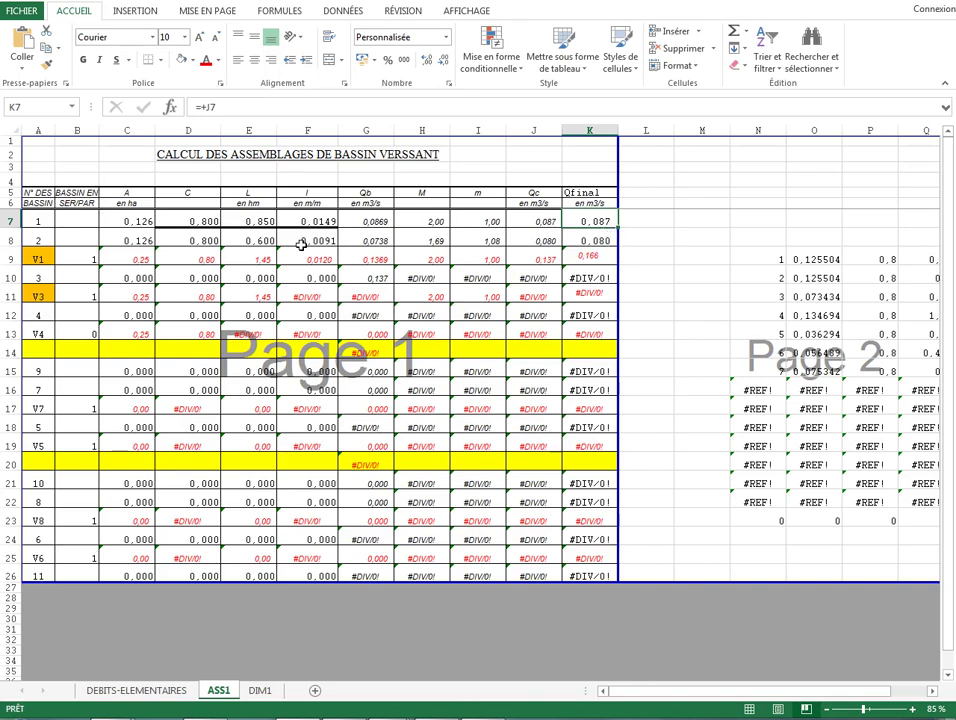
click(157, 694)
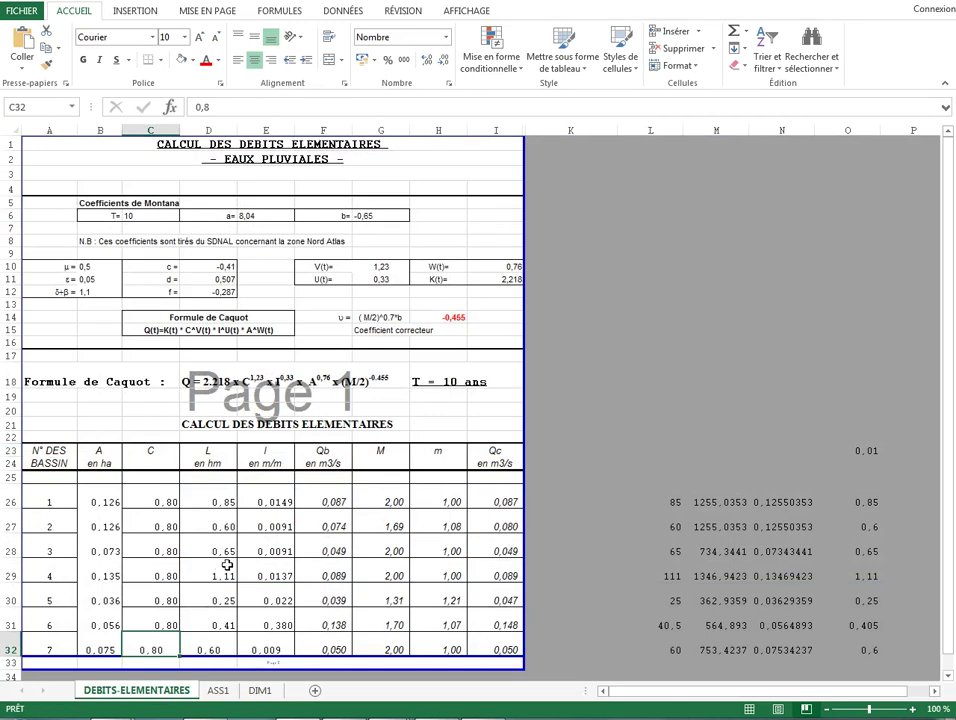
click(218, 690)
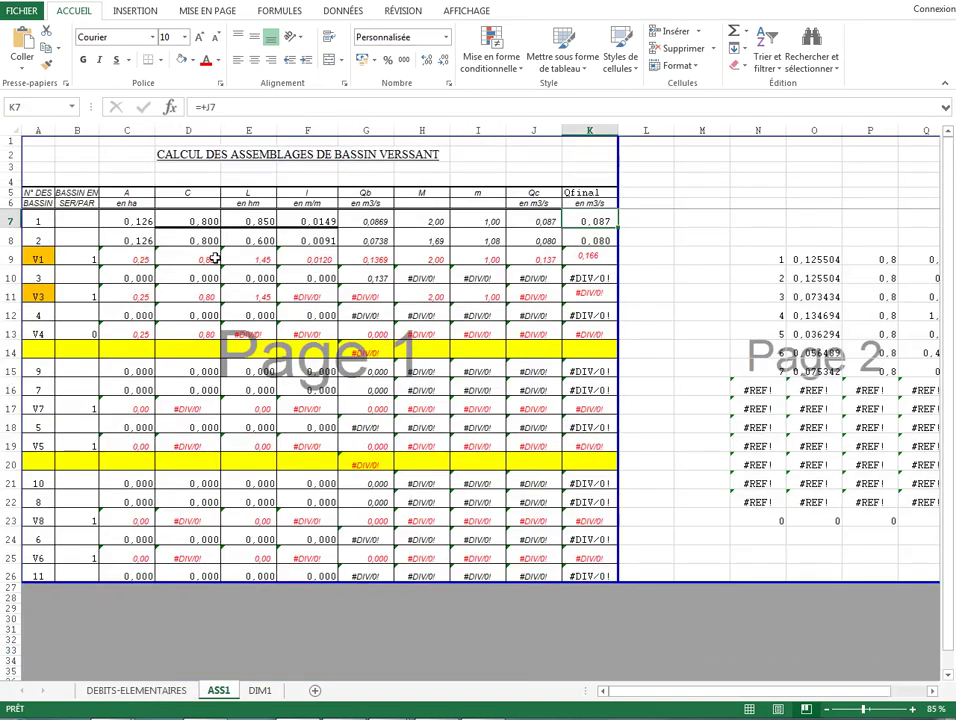
Examine the V1 assembly row: the area formula in C9, the series/parallel code in B9 and the Qfinal formula in K9
drag(38, 195, 590, 556)
click(370, 298)
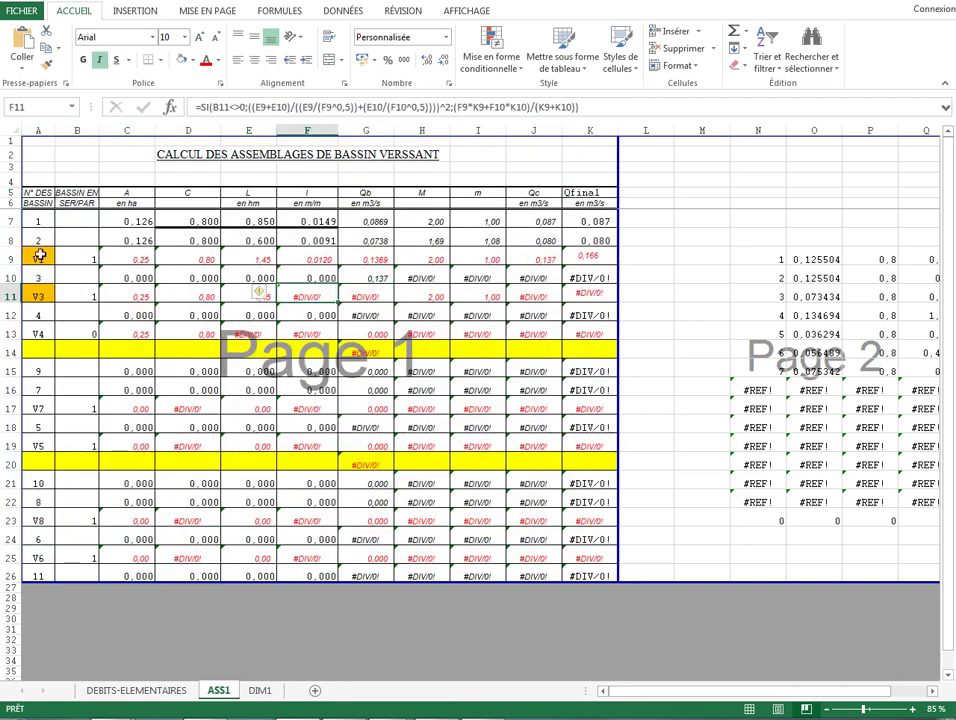
double_click(124, 259)
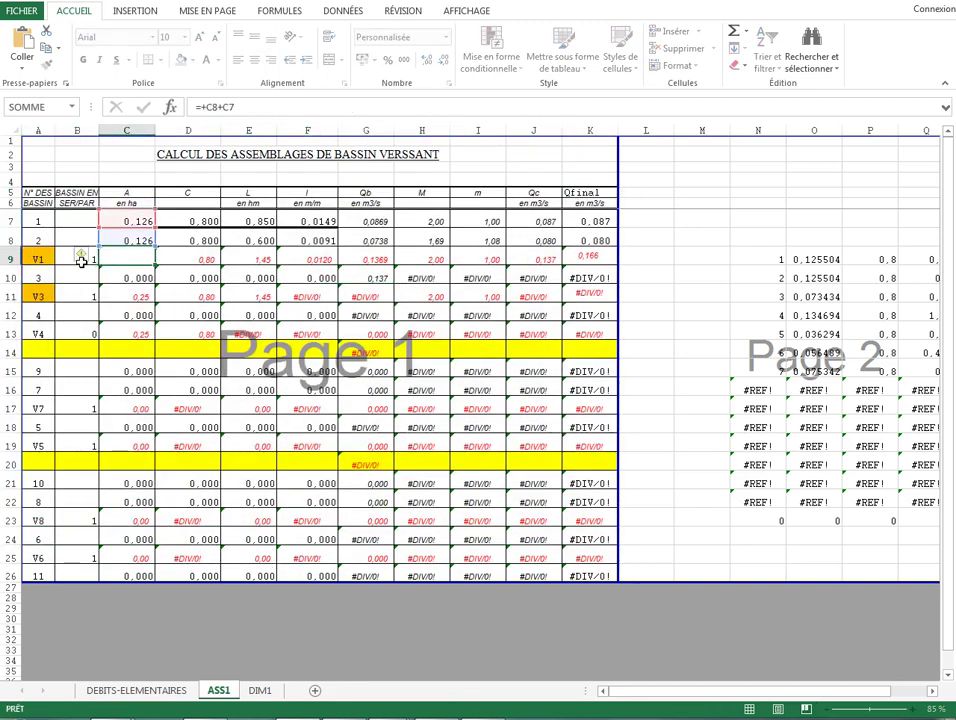
double_click(85, 259)
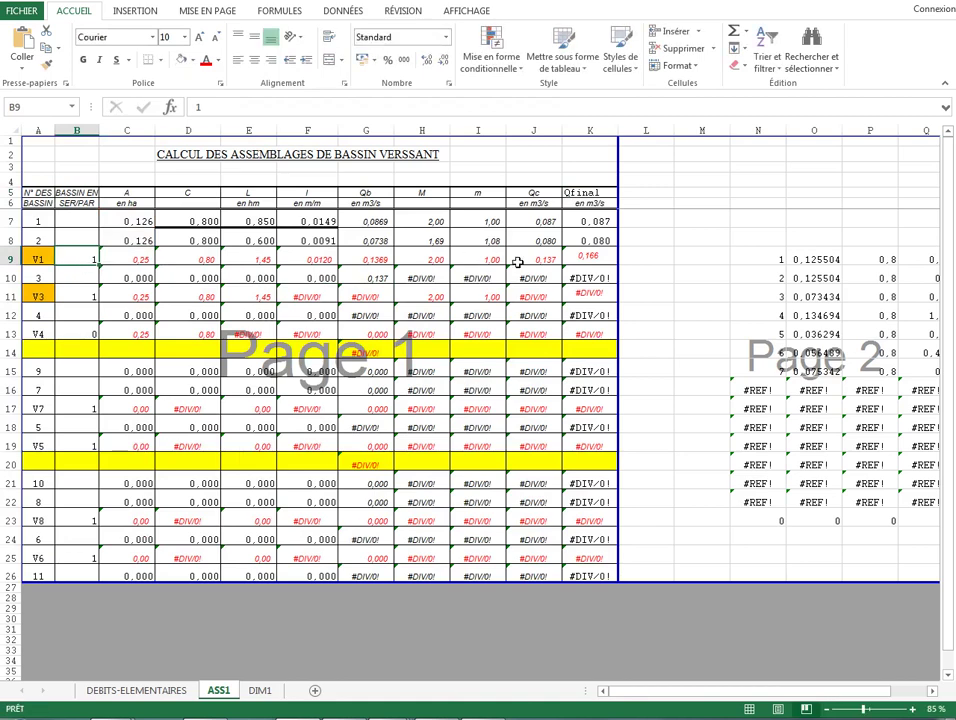
double_click(590, 259)
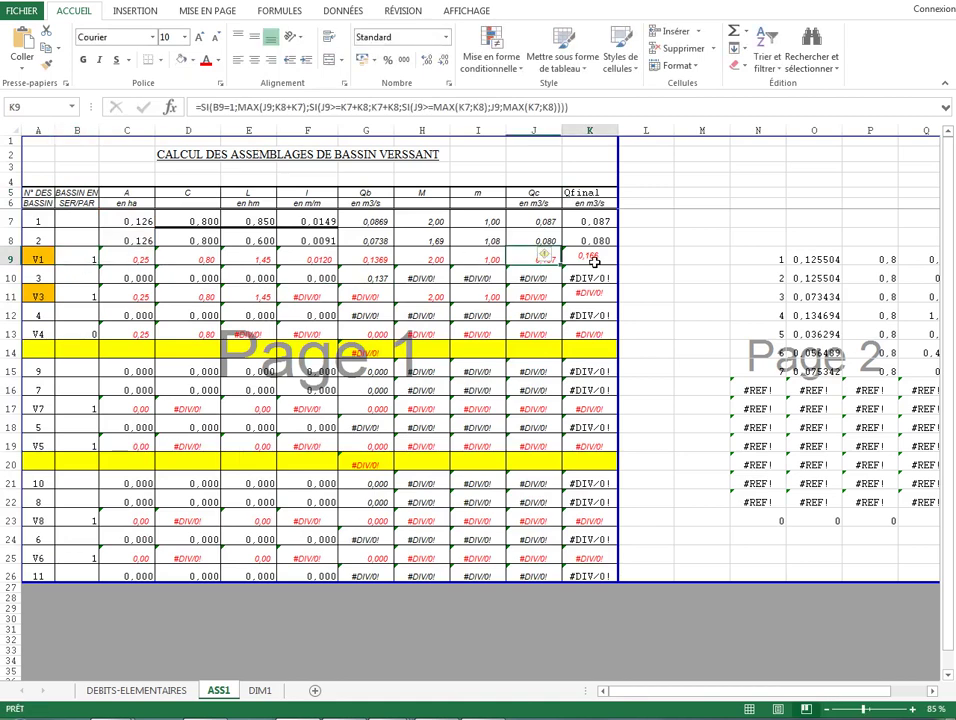
Set the series/parallel code of the V1 assembly in B9 to 0
drag(88, 259, 585, 259)
click(92, 253)
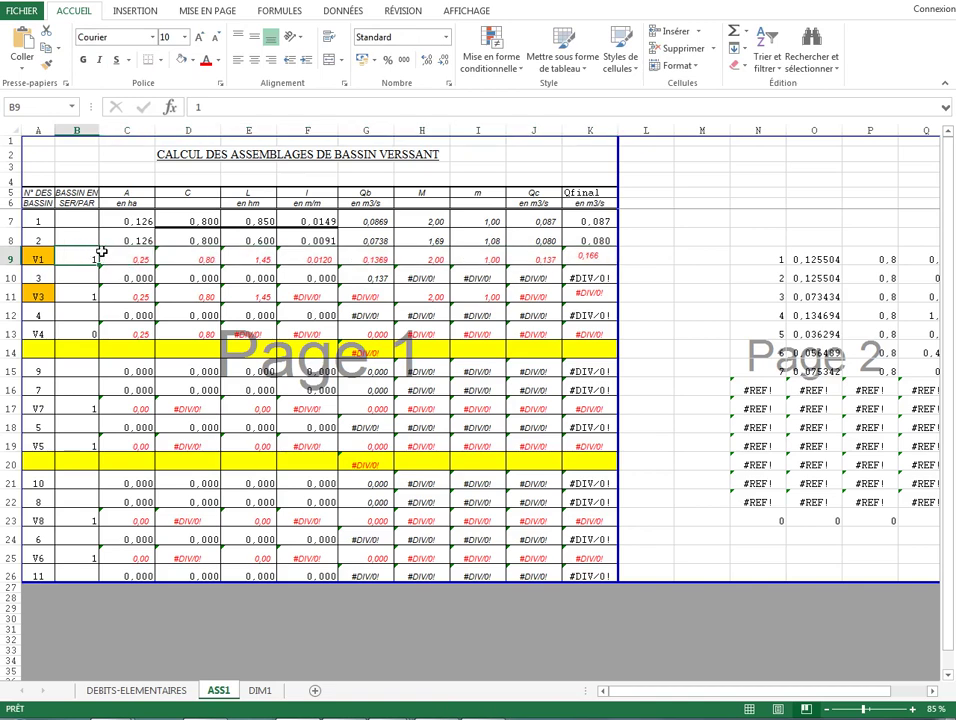
text(0)
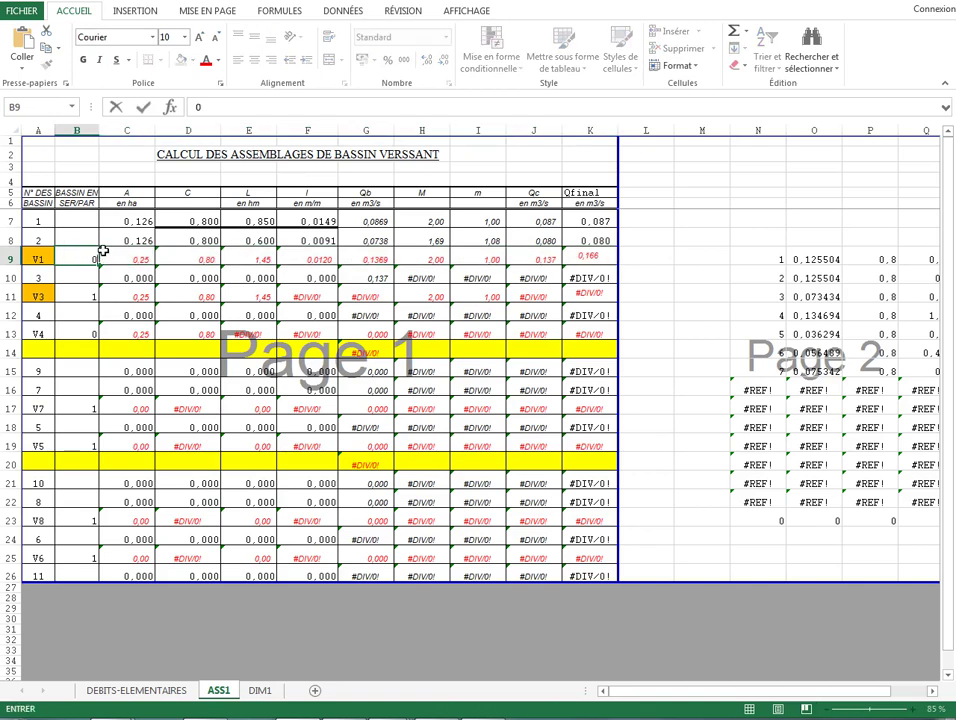
key(Return)
key(Up)
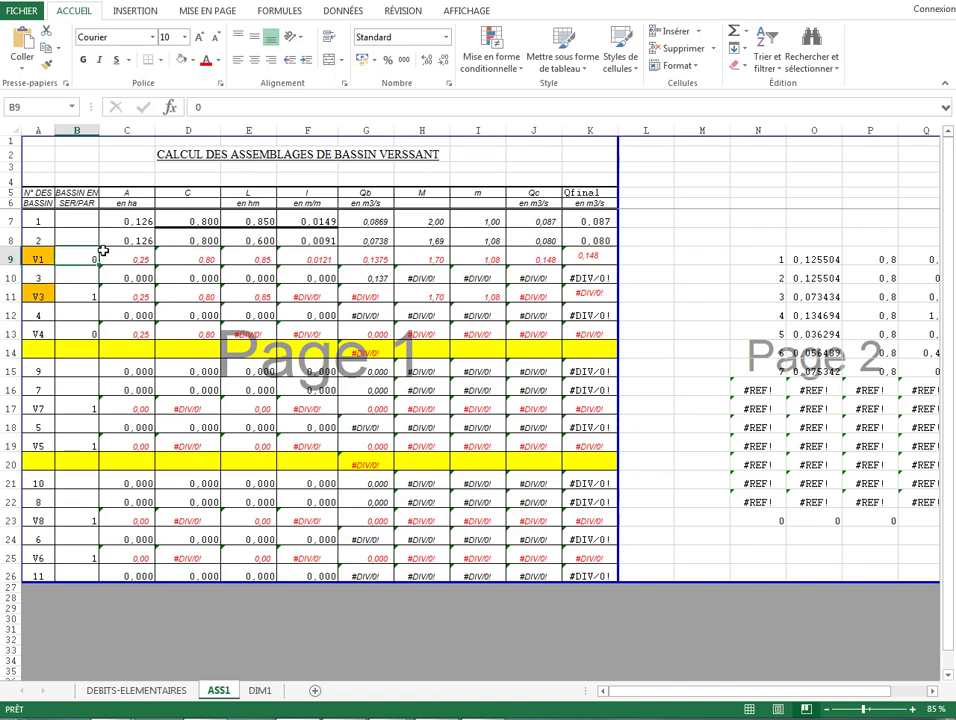
Switch the V1 code in B9 to 1 and back to 0 to compare the assembly results
text(1)
key(Return)
key(Up)
text(0)
key(Return)
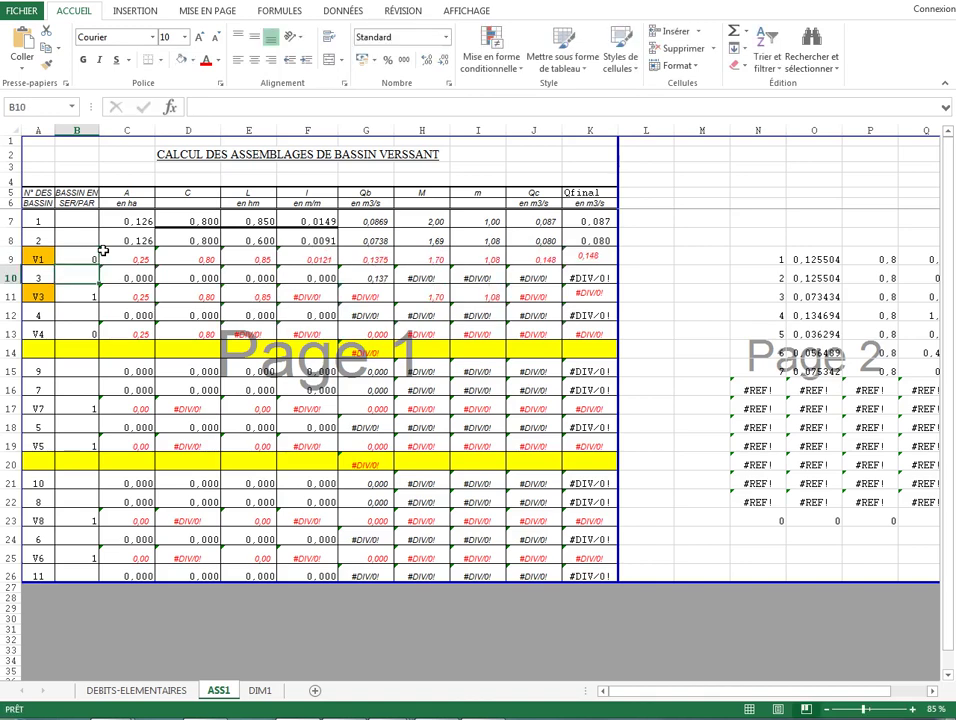
key(Up)
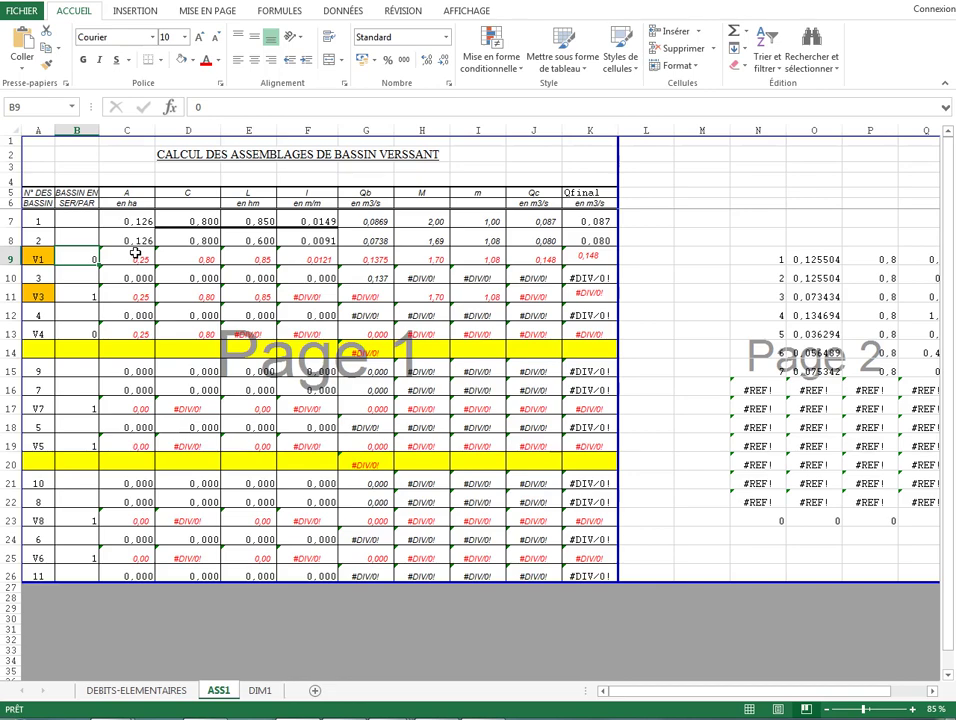
Open the report Rapport-mission1p3.doc from the VRD folder on the desktop
key(super+d)
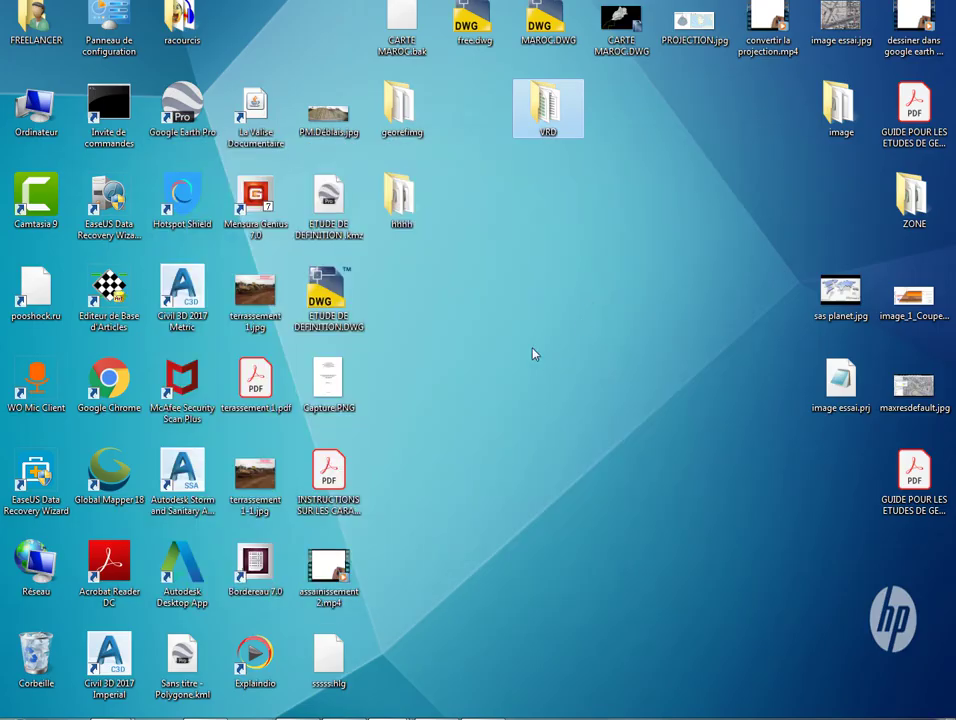
double_click(540, 100)
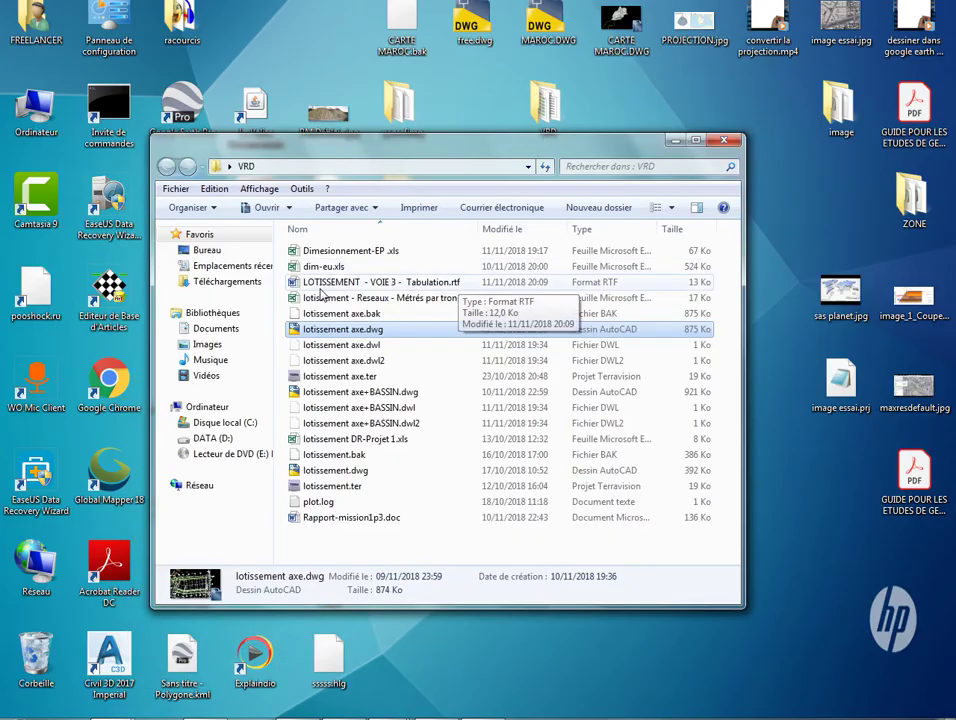
click(325, 288)
double_click(314, 517)
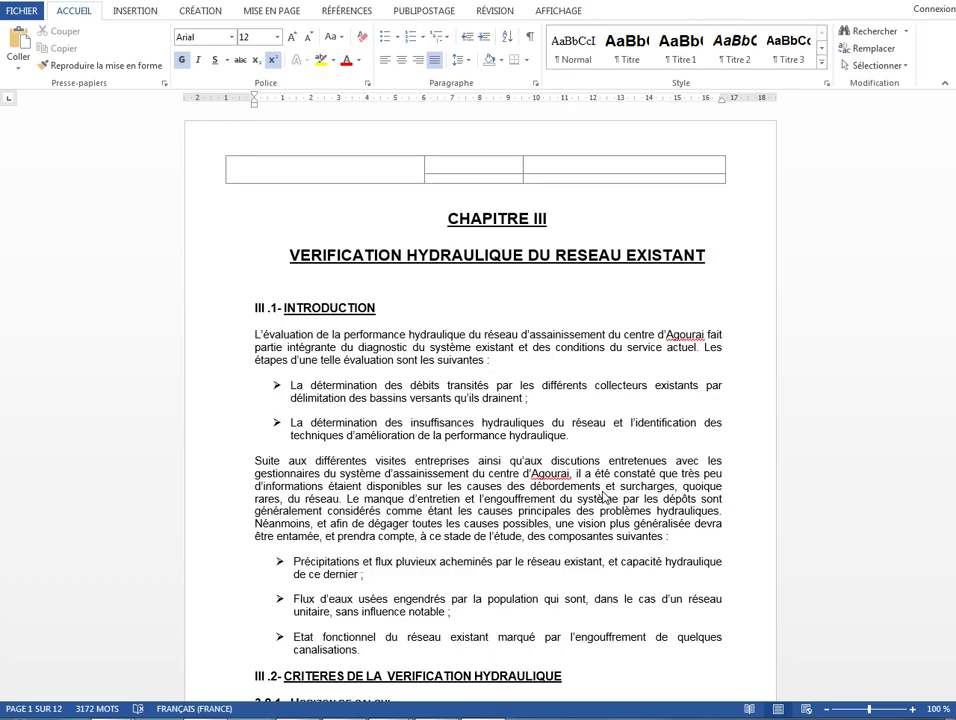
Review the Caquot superficial formula section and highlight the flow formulas for return periods of 2, 5 and 10 years
scroll(499, 412, down, 9)
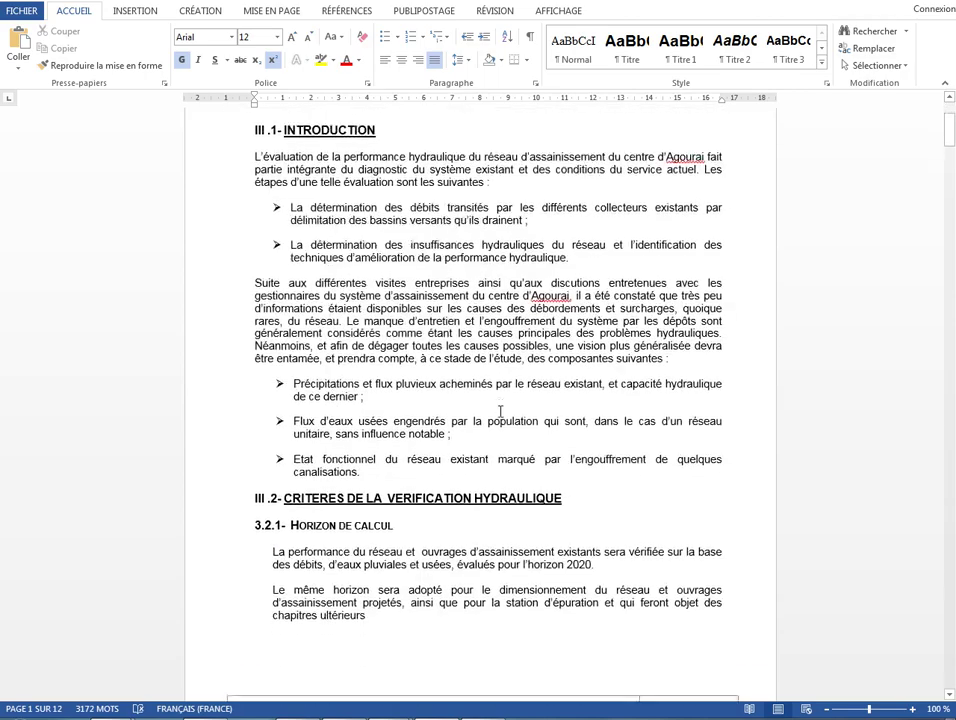
scroll(499, 412, down, 15)
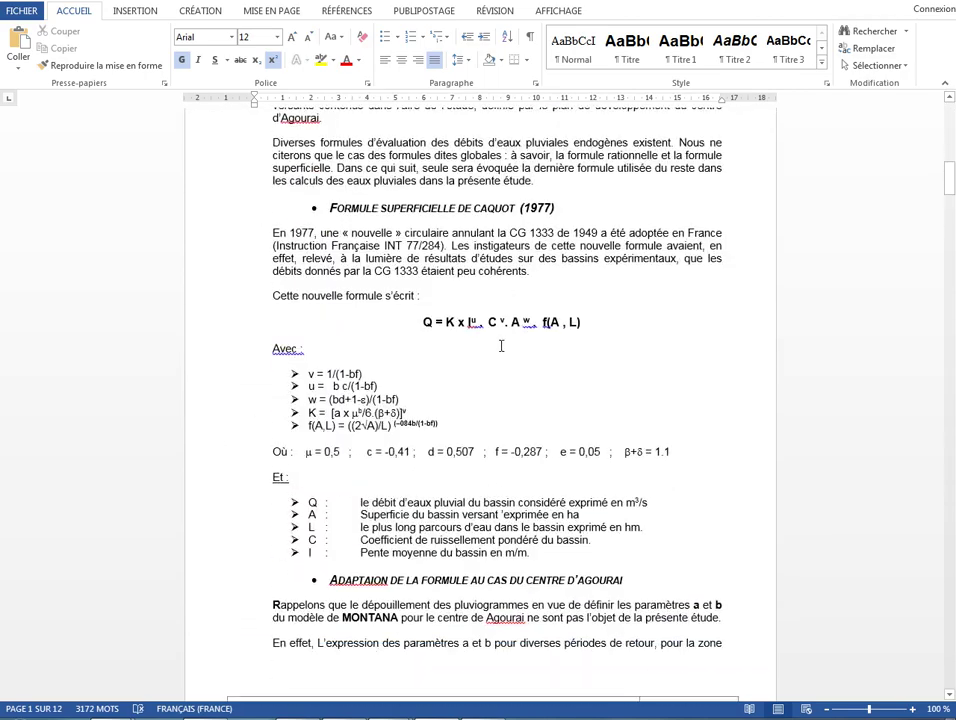
scroll(443, 355, down, 15)
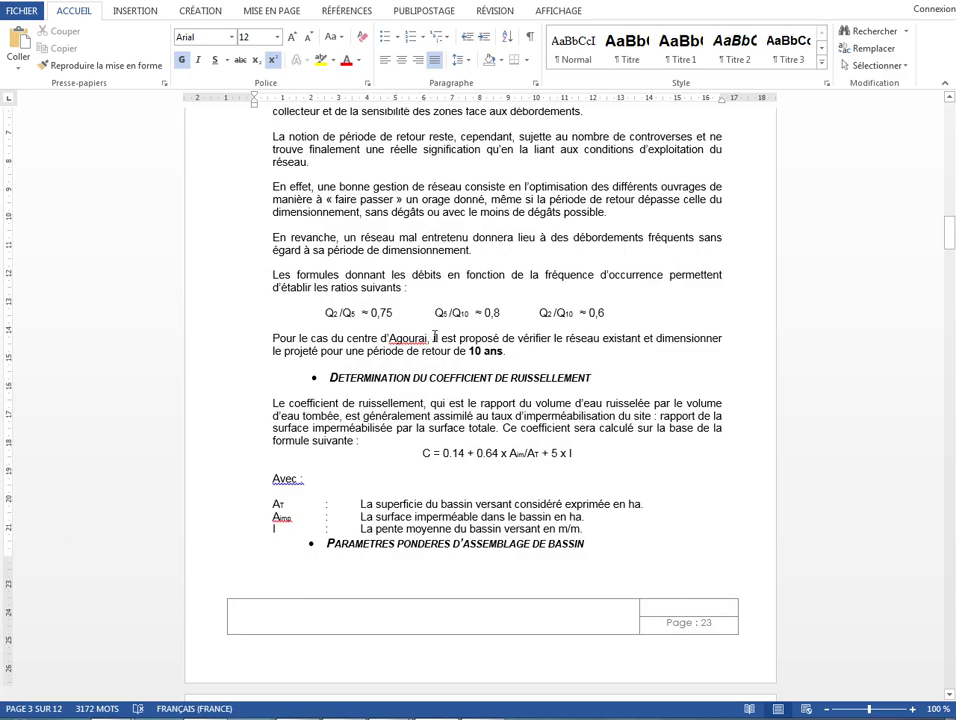
scroll(434, 337, up, 15)
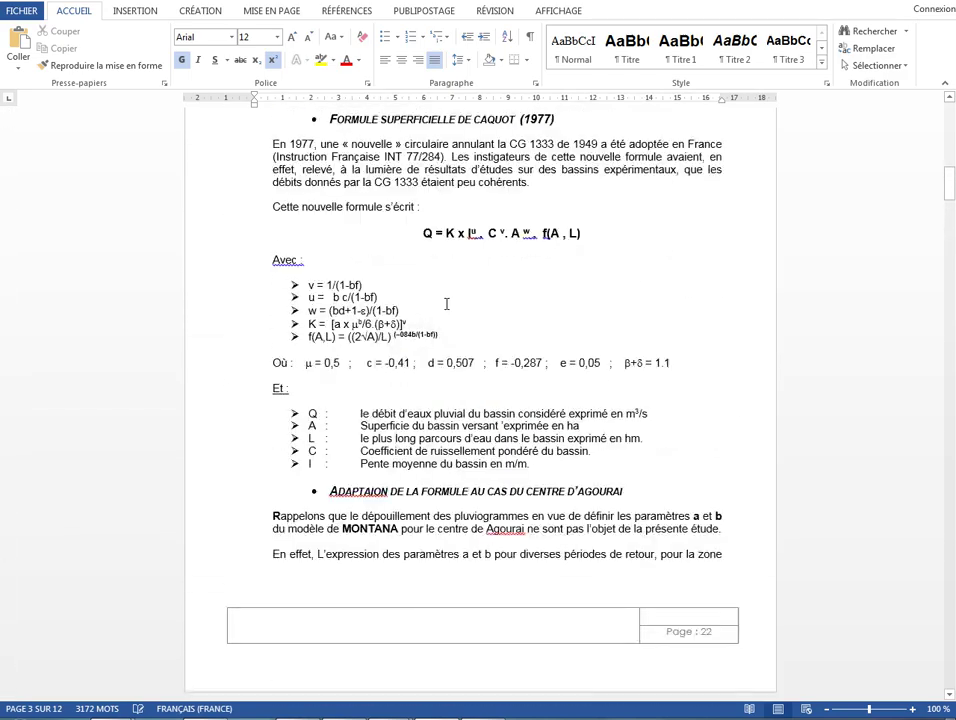
scroll(447, 304, up, 5)
scroll(429, 194, down, 3)
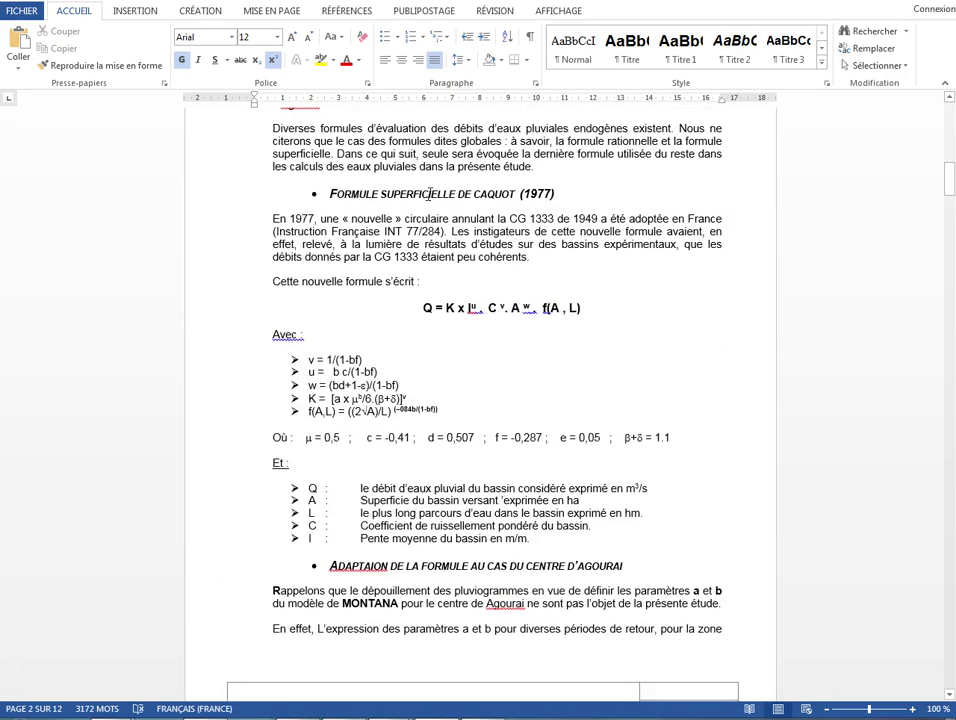
scroll(429, 194, down, 5)
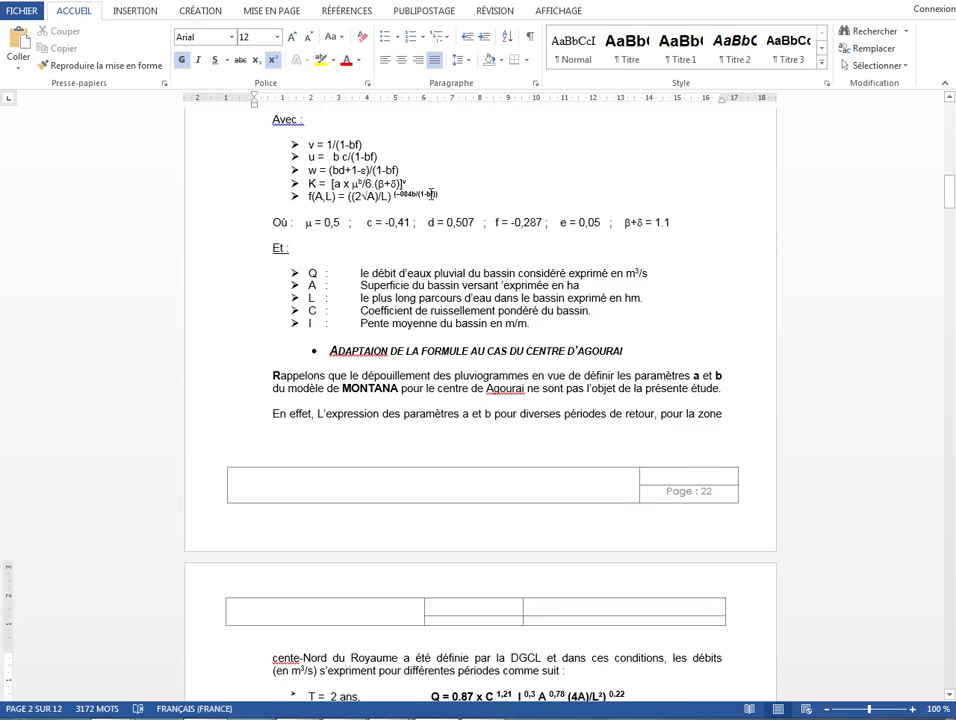
scroll(429, 194, down, 4)
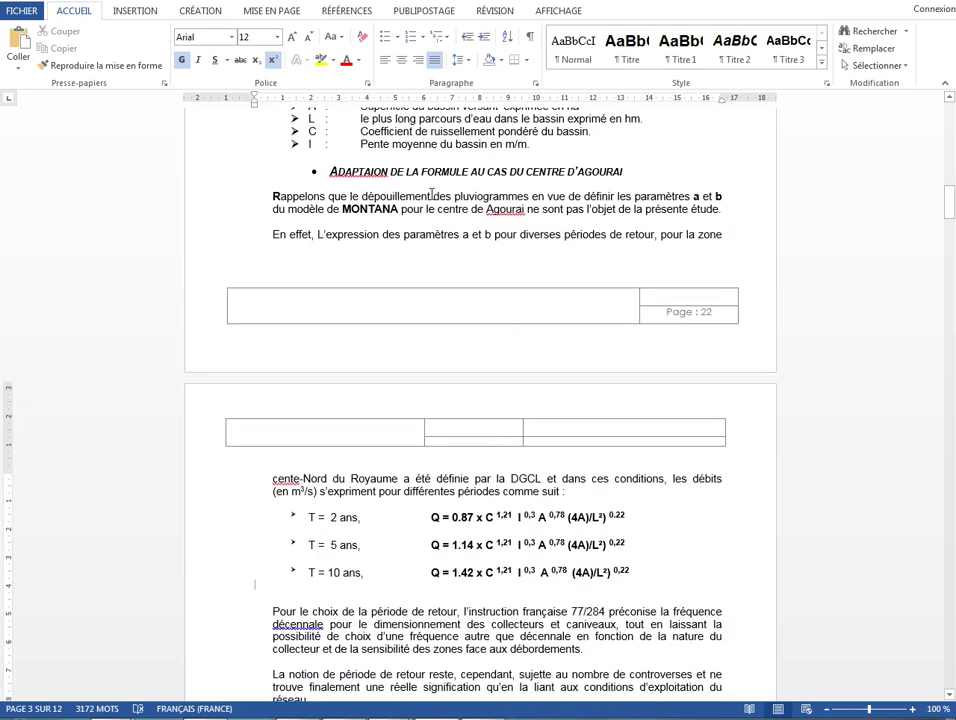
scroll(432, 194, down, 3)
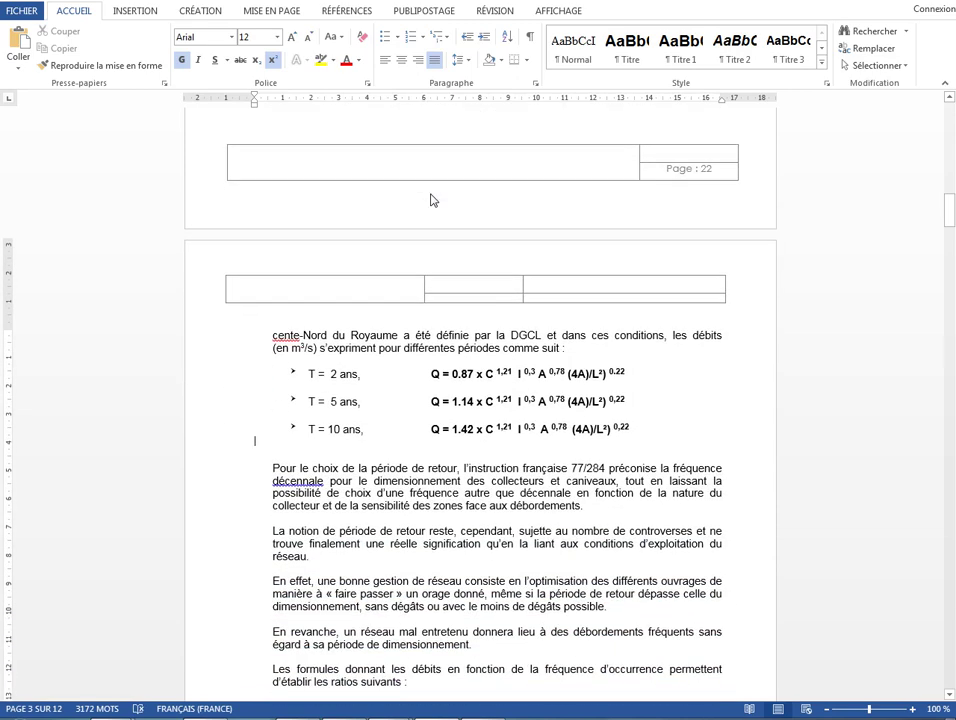
scroll(432, 200, down, 3)
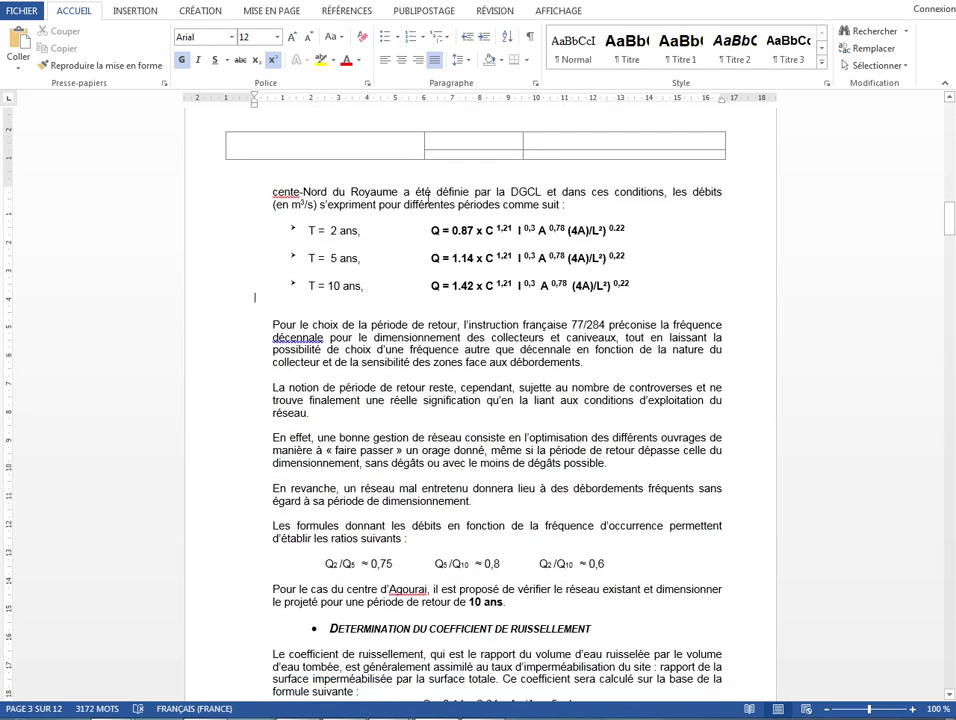
click(298, 228)
shift+click(674, 292)
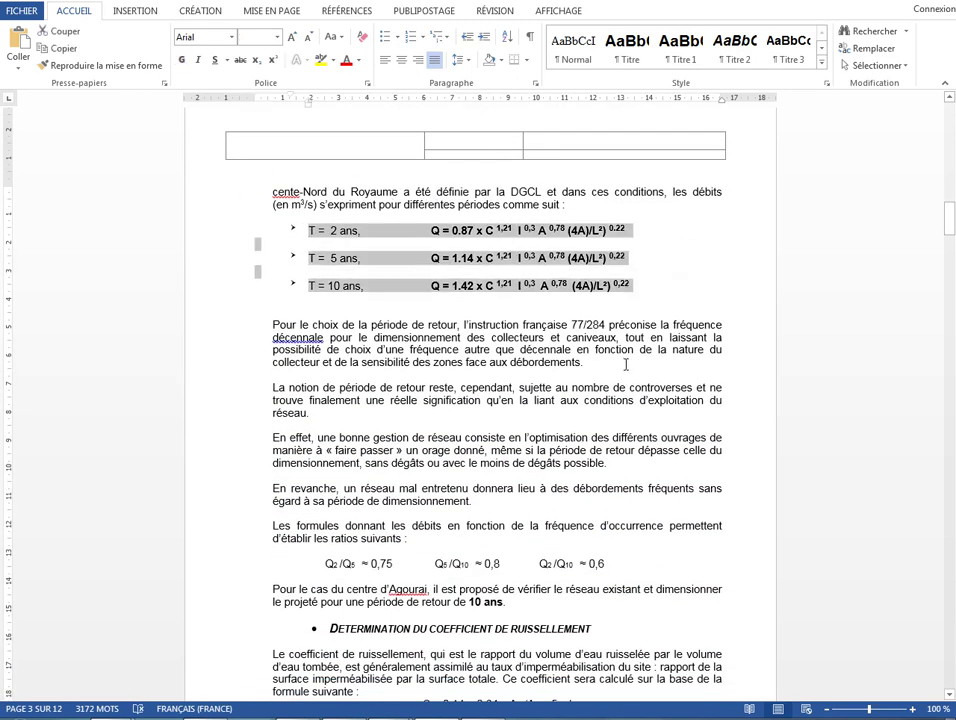
click(474, 363)
Consult Tableau 3-1 on weighted parameters for basins in series and in parallel, including the parallel flow length rule
scroll(467, 360, down, 2)
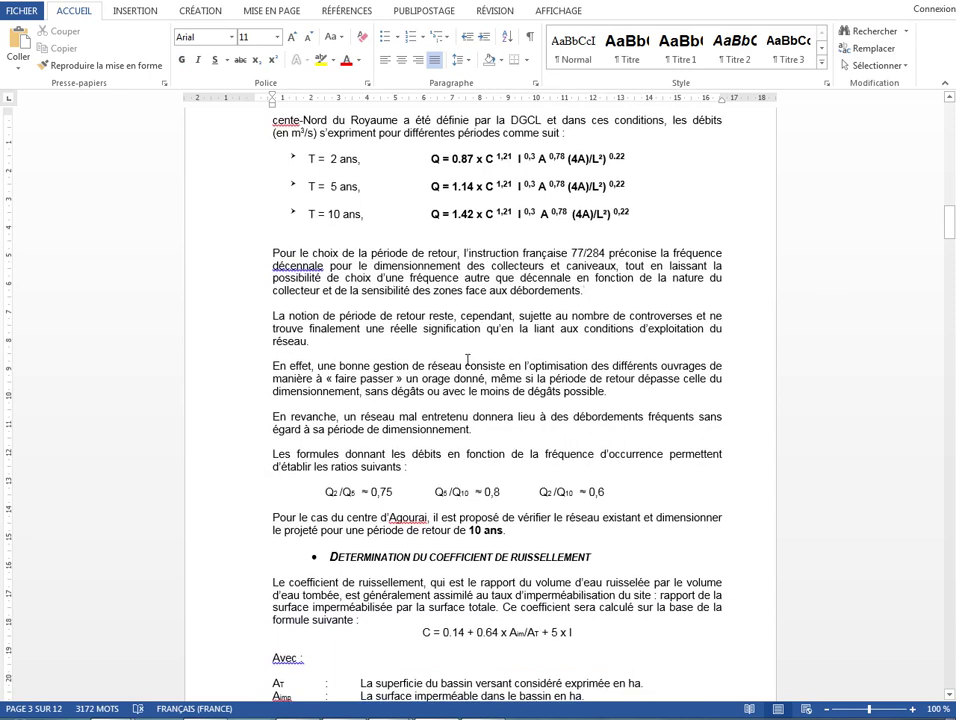
scroll(467, 360, down, 3)
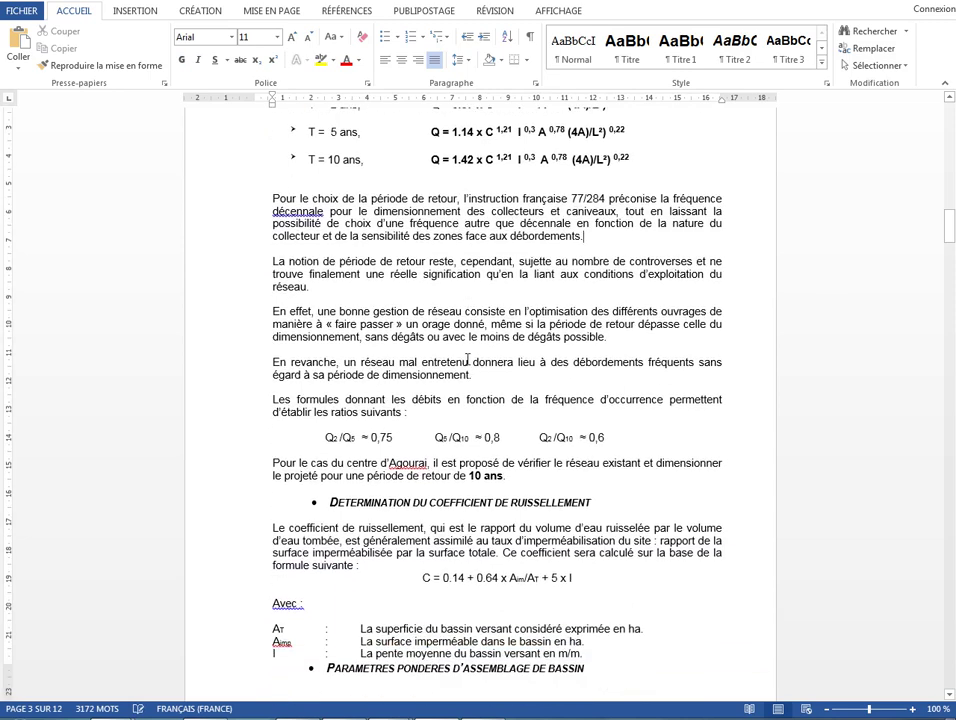
scroll(472, 357, down, 2)
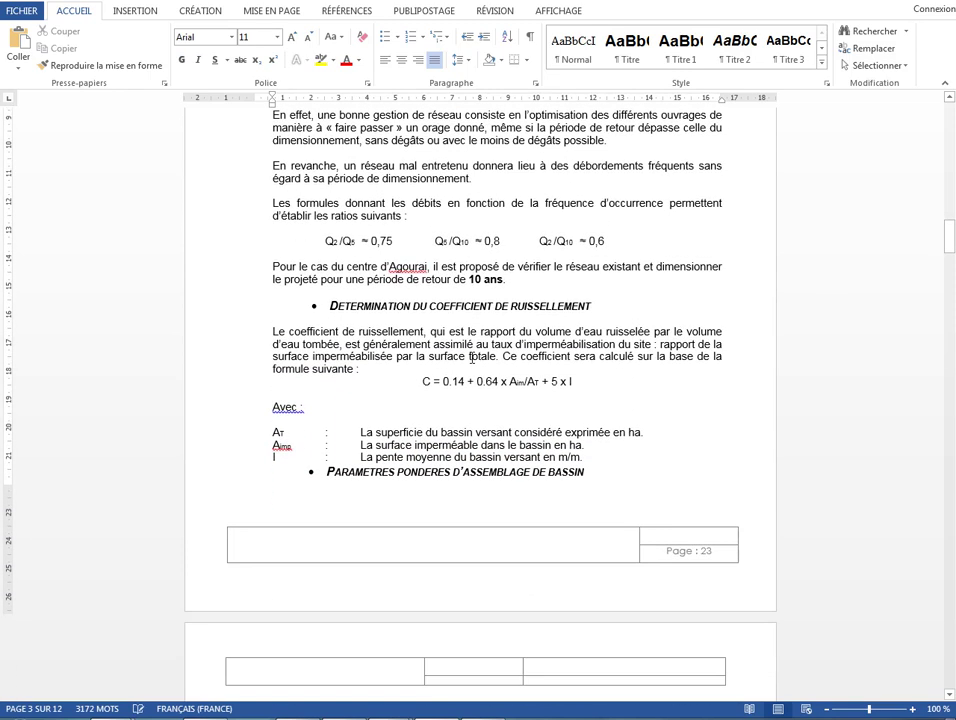
scroll(470, 352, down, 10)
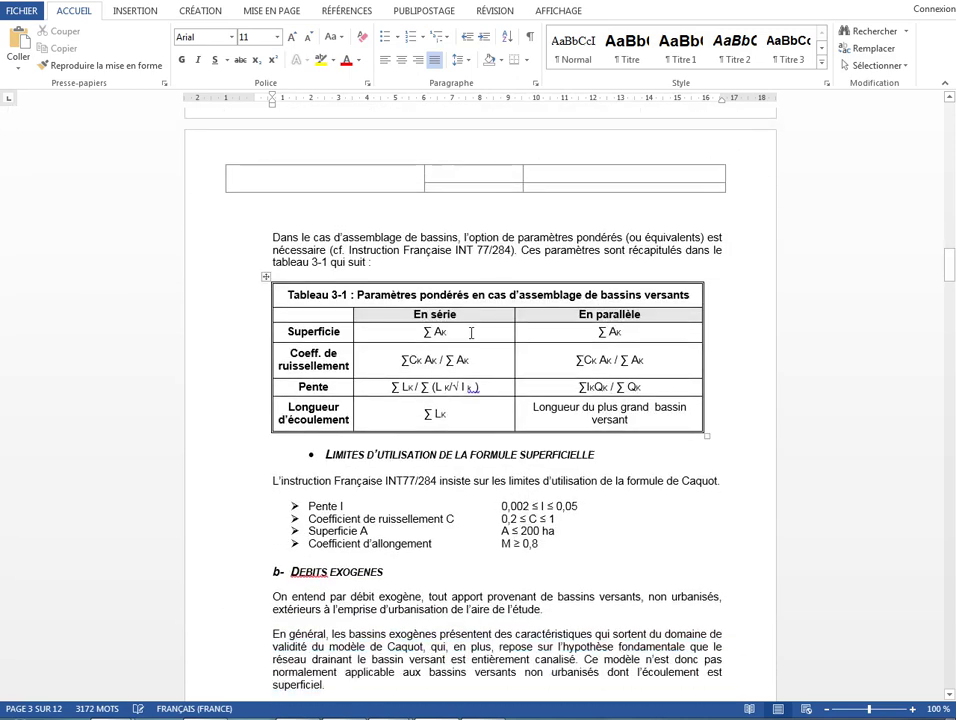
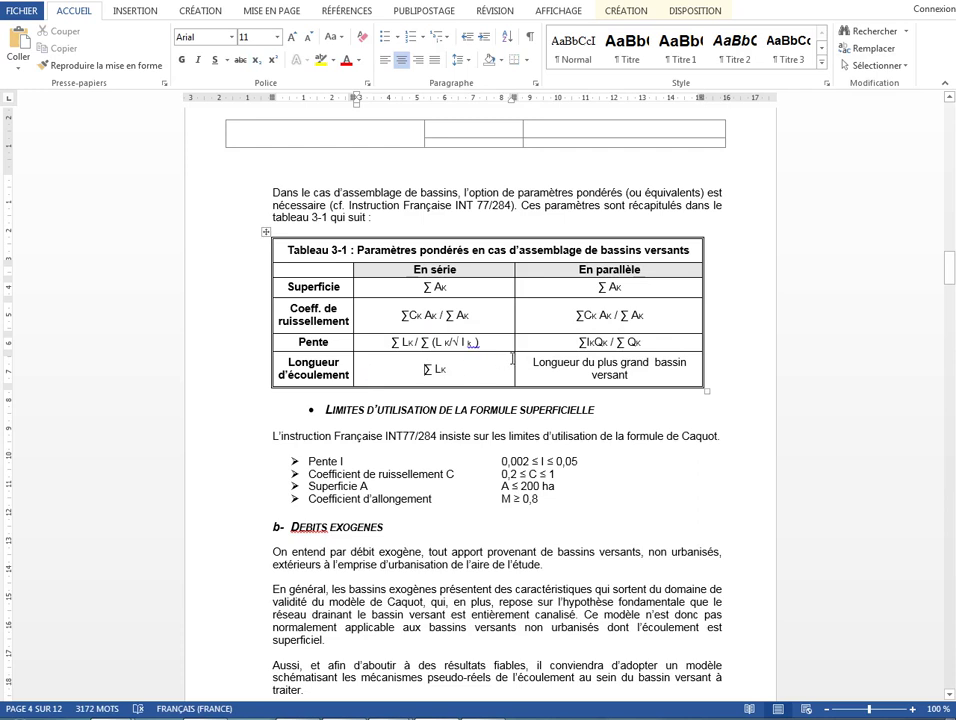
triple_click(590, 365)
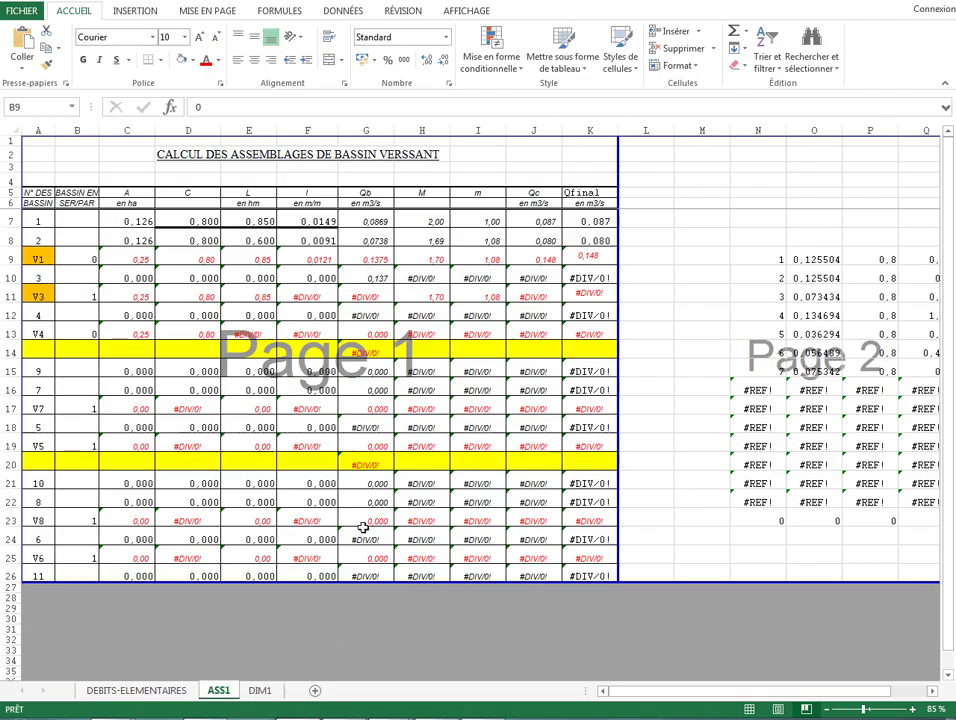
Back in the Excel sheet ASS1, examine the V3 assembly row and its Qfinal formula in K11
click(88, 303)
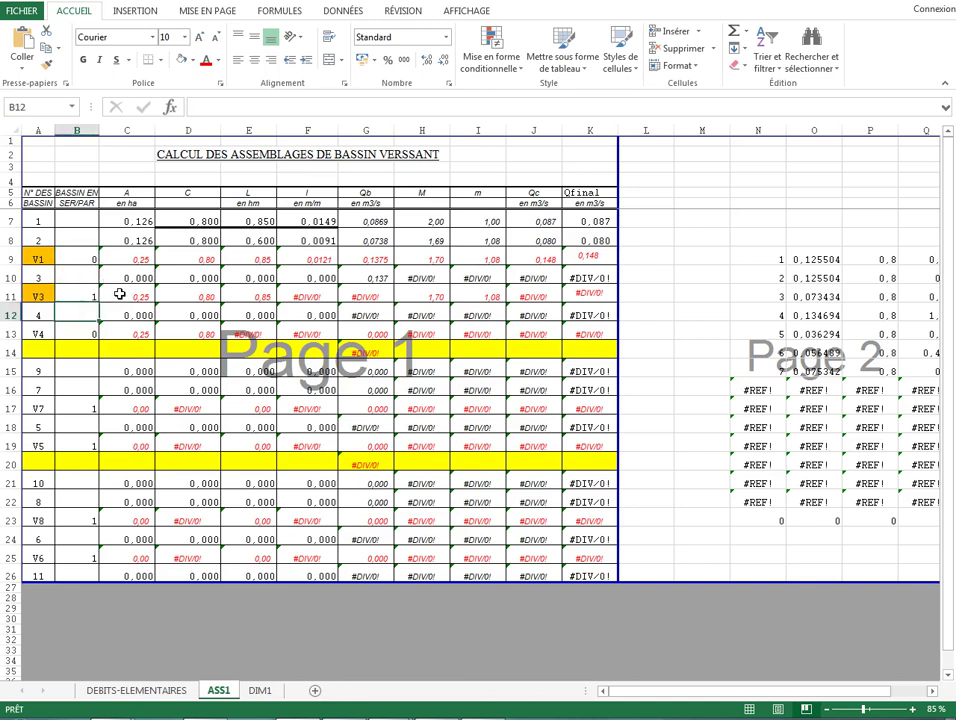
double_click(119, 294)
click(190, 296)
double_click(489, 293)
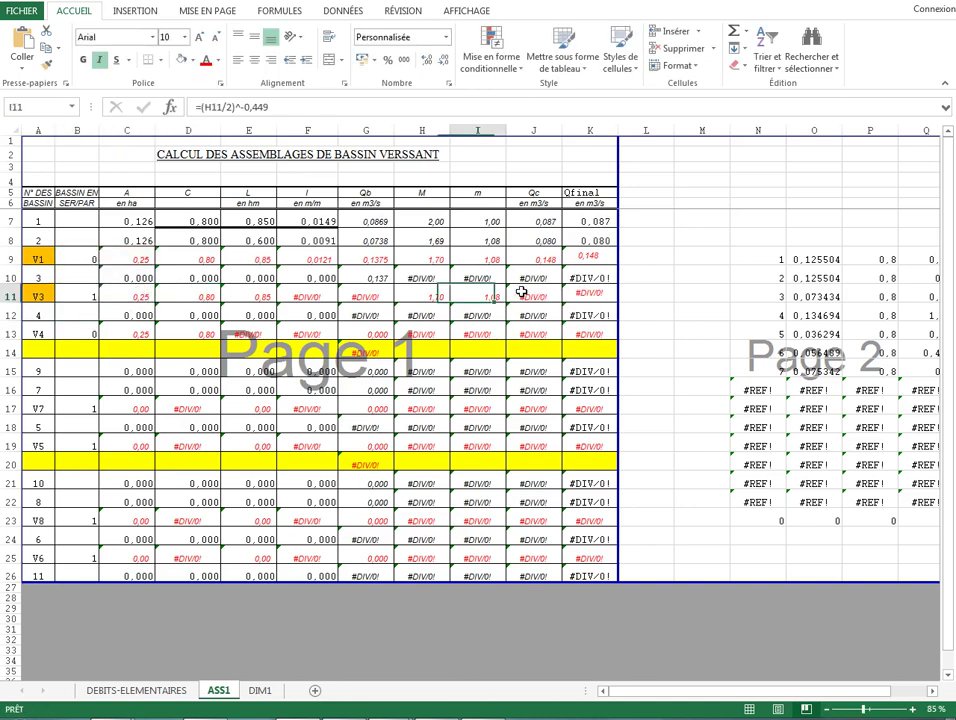
double_click(540, 295)
double_click(592, 294)
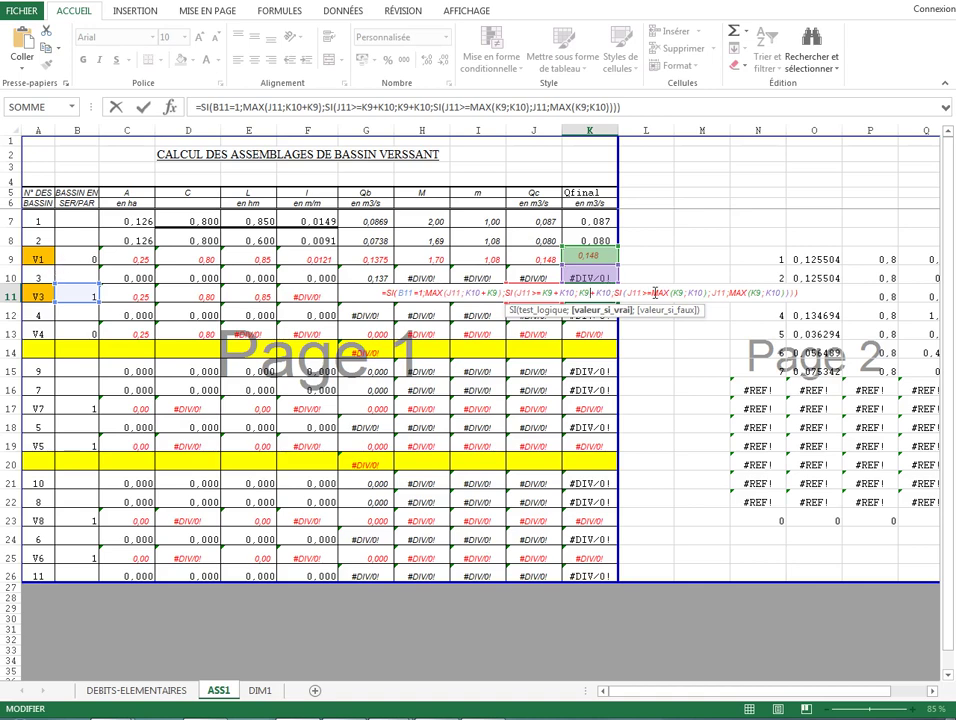
key(ctrl+Return)
Compare the V3 area formula in C11 with the V1 area formula in C9
double_click(145, 292)
key(Escape)
click(164, 292)
click(140, 292)
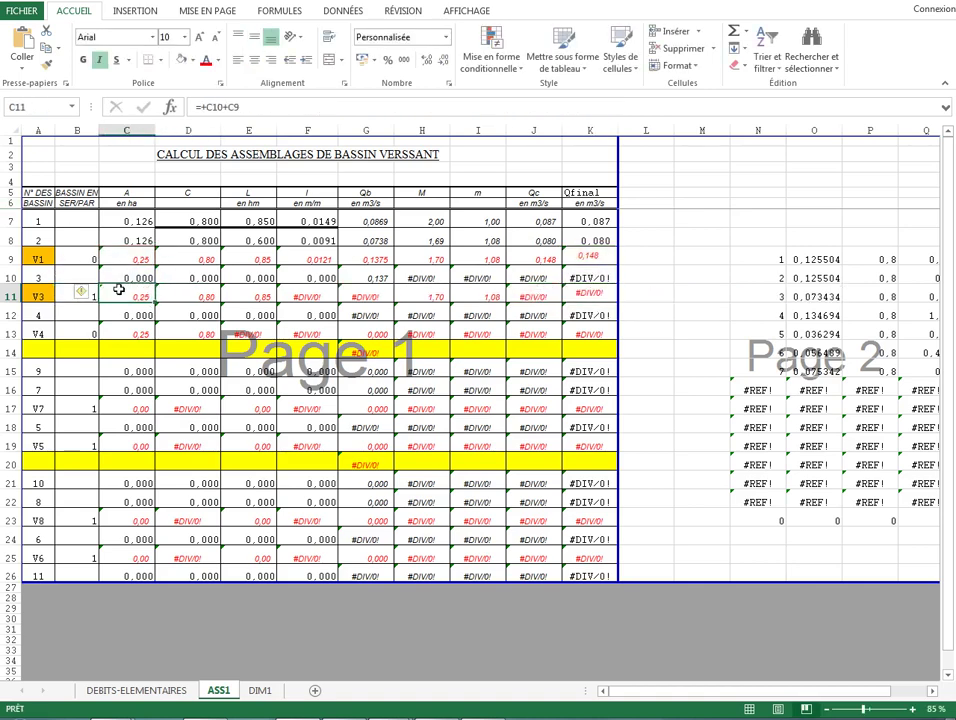
double_click(131, 298)
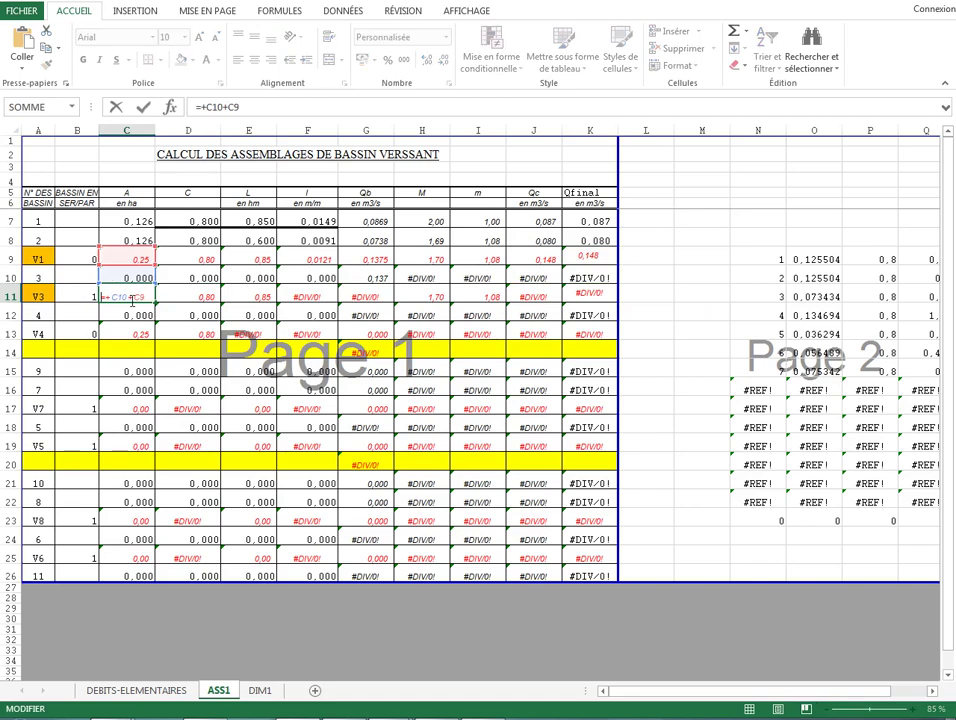
click(138, 250)
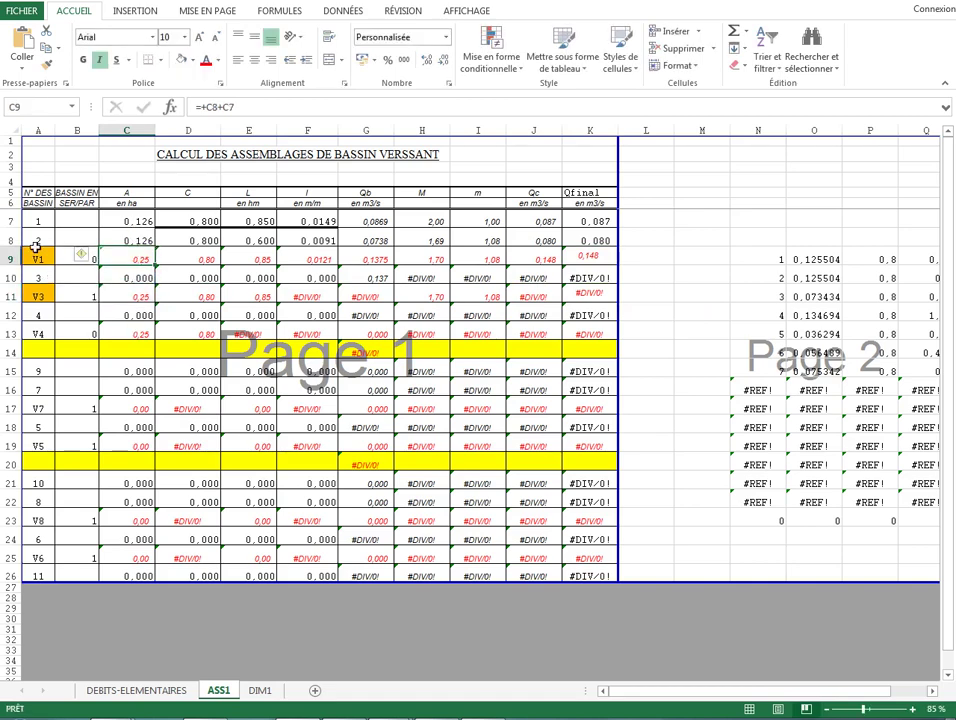
Change the assembly label in A9 to assen1 and fit the width of column A to its contents
click(37, 257)
double_click(46, 258)
drag(46, 258, 32, 258)
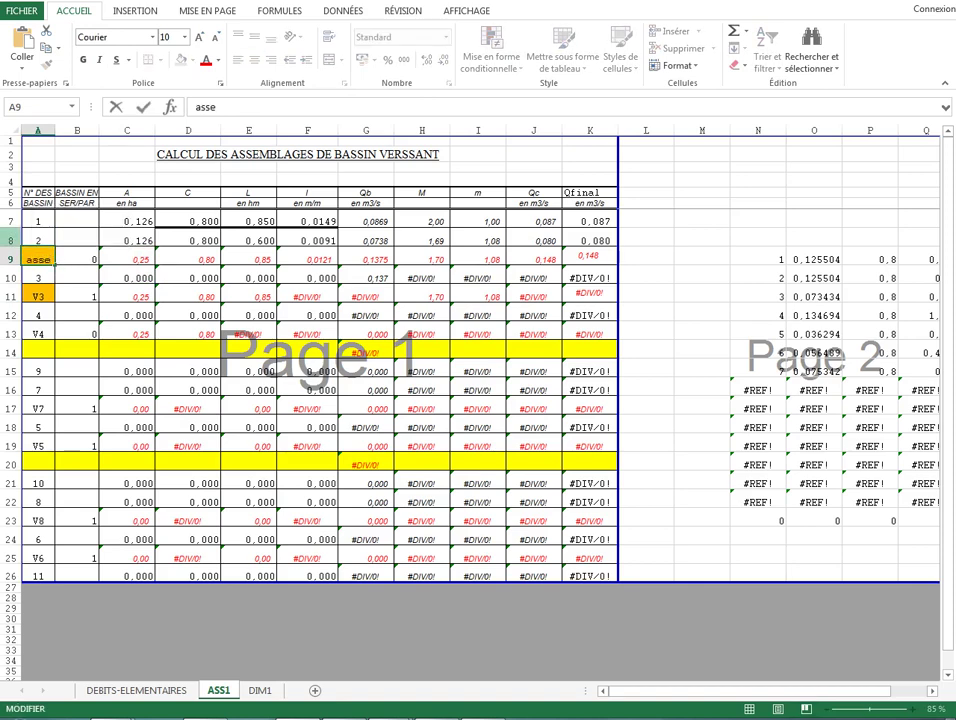
text(assen1)
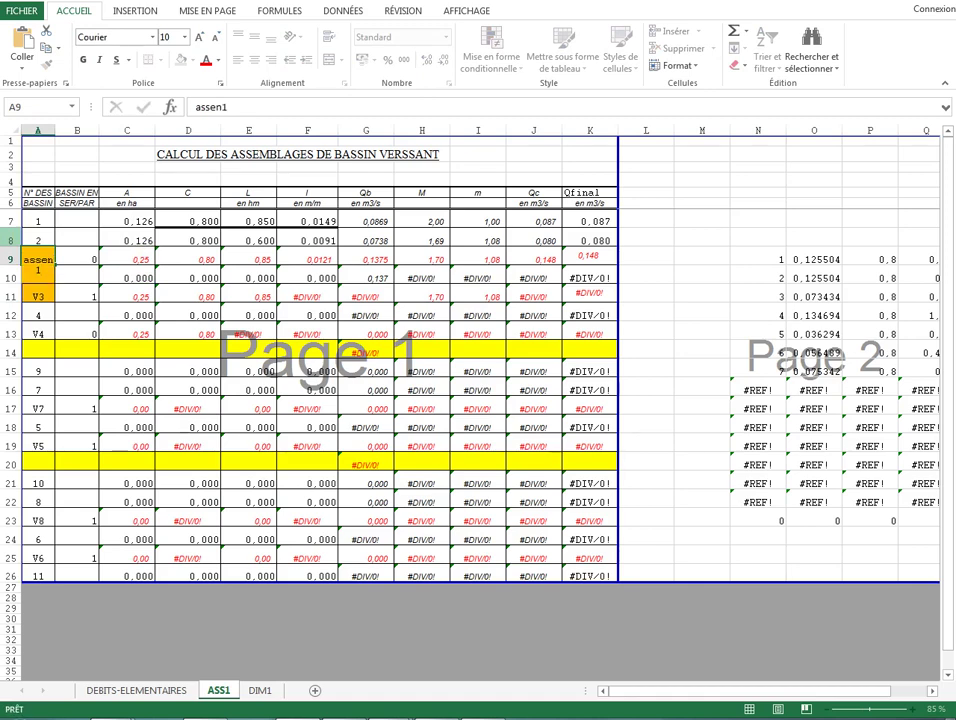
key(Return)
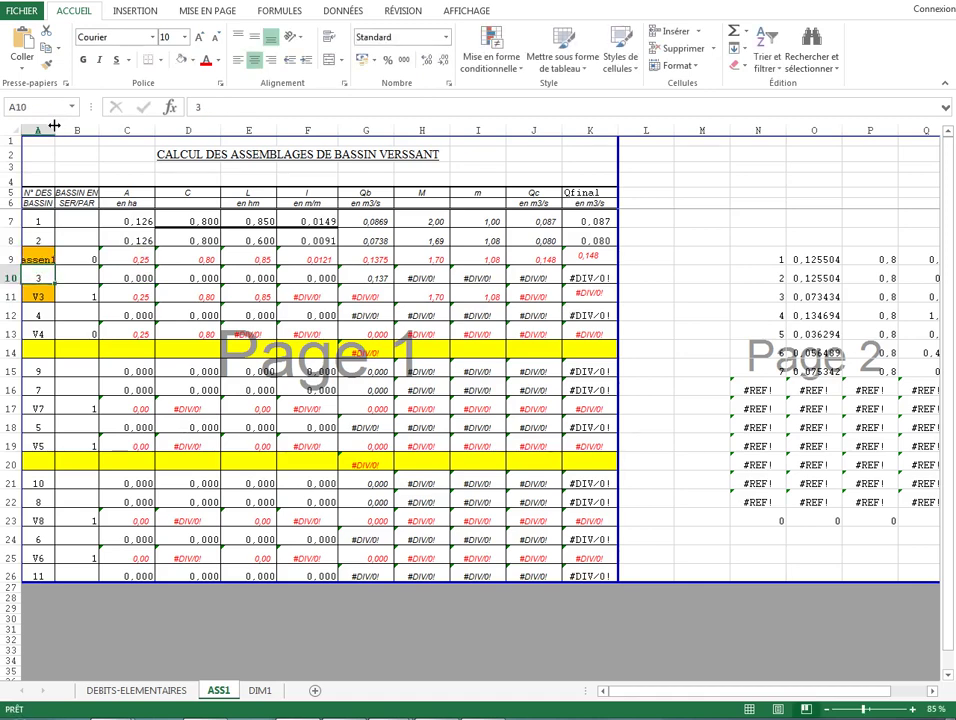
double_click(54, 125)
Rename the assembly label in A9 to v1
click(49, 260)
double_click(56, 258)
key(Escape)
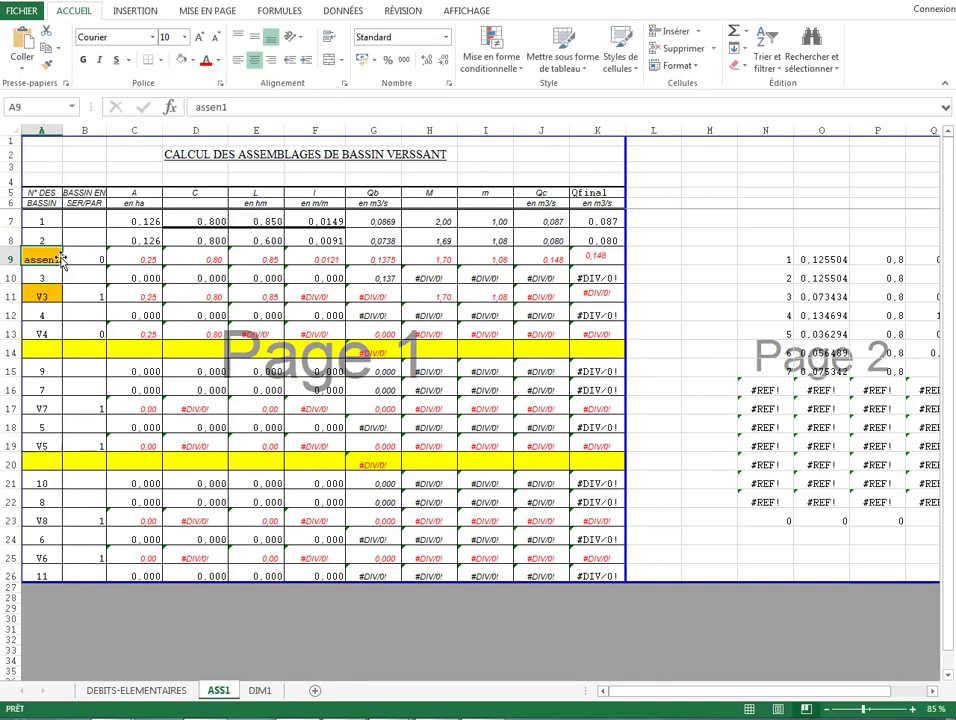
text(v)
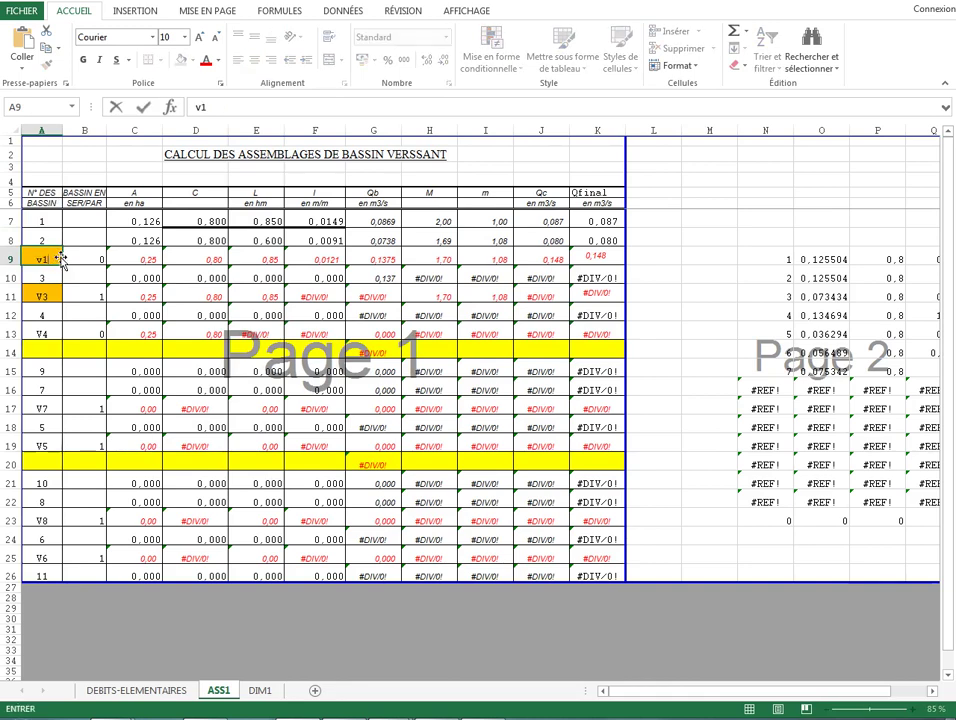
text(1)
key(Return)
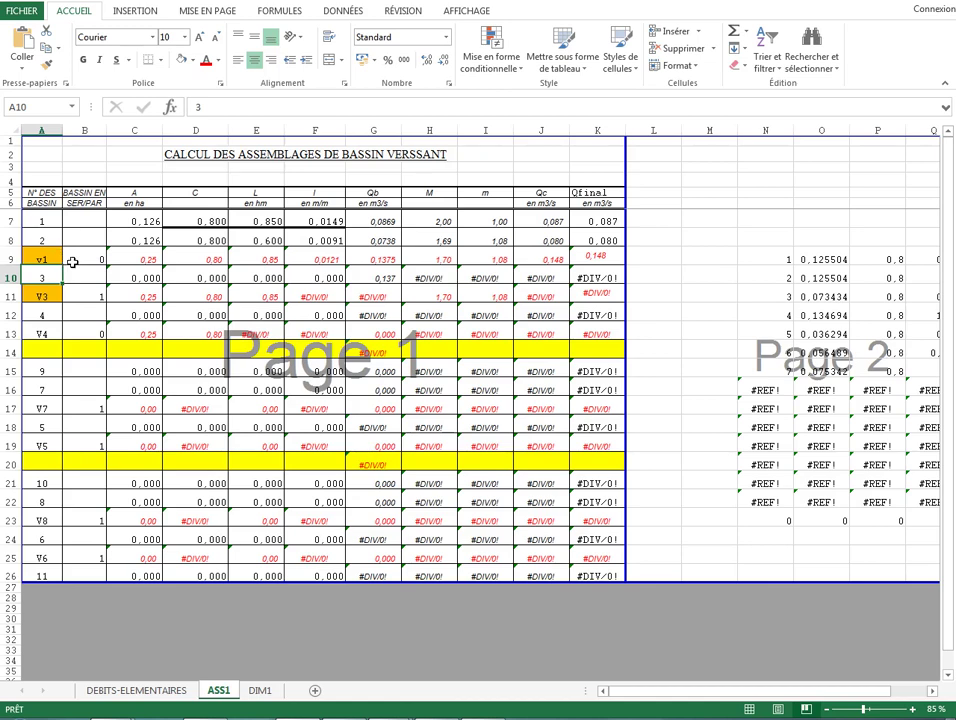
Select the rows of basins 1 and 2 (A7:K8) and locate these basins in the Covadis drawing lotissement axe+BASSIN
drag(40, 222, 597, 238)
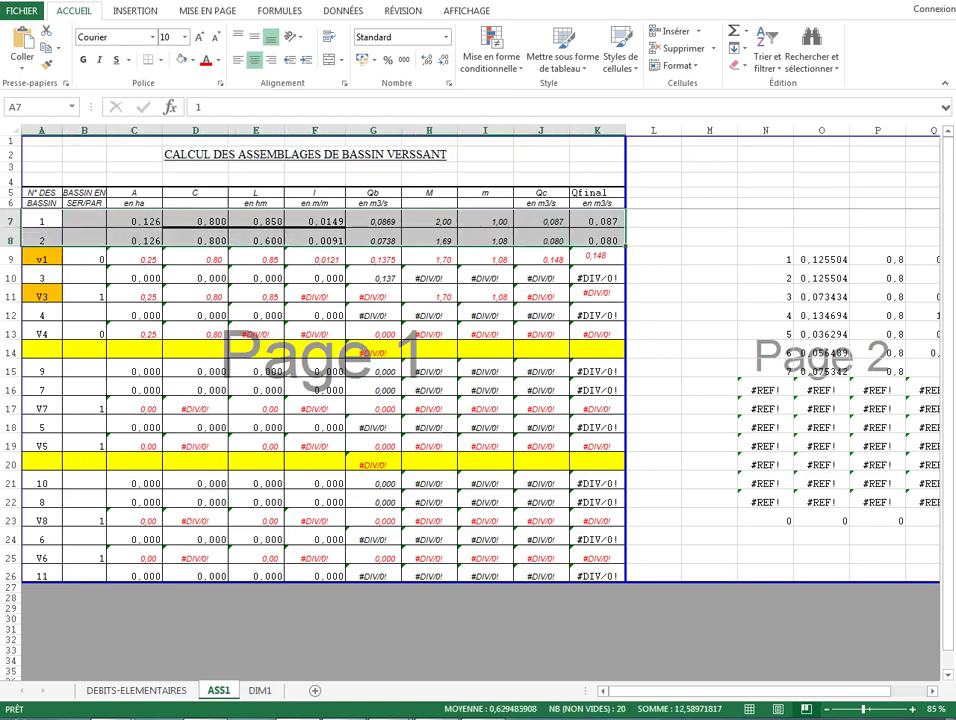
mouse_move(392, 717)
click(476, 636)
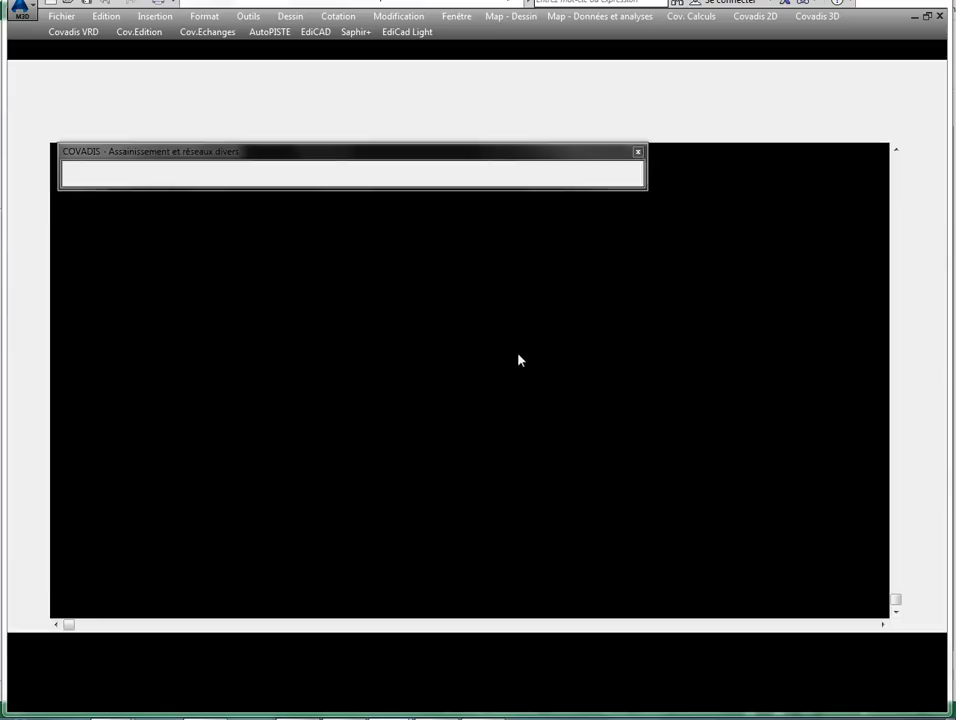
drag(500, 418, 217, 287)
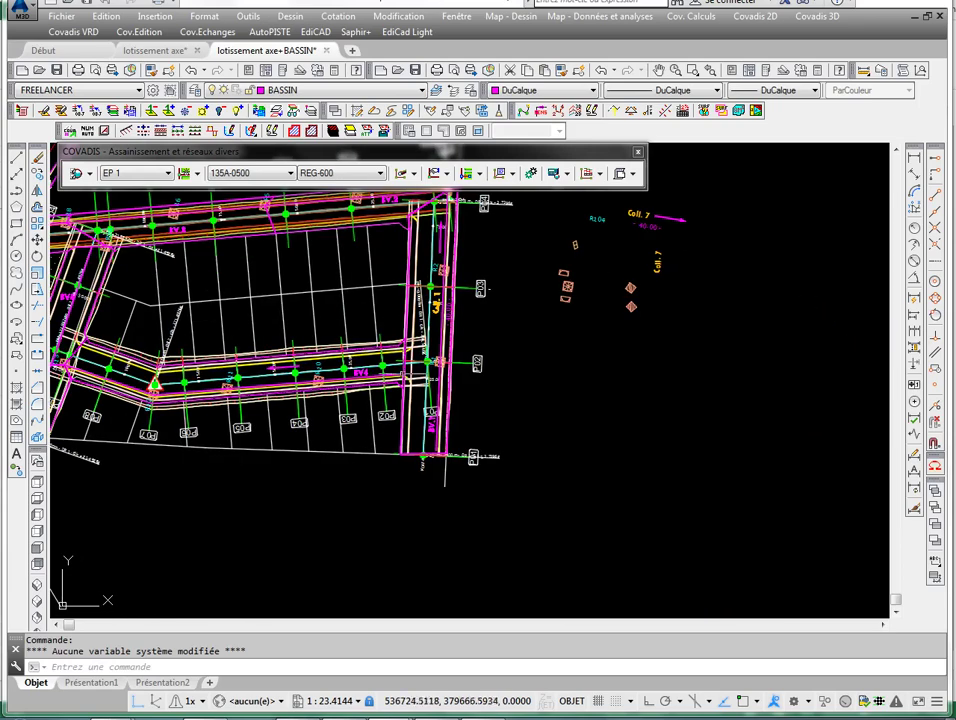
drag(384, 360, 381, 424)
drag(439, 257, 497, 309)
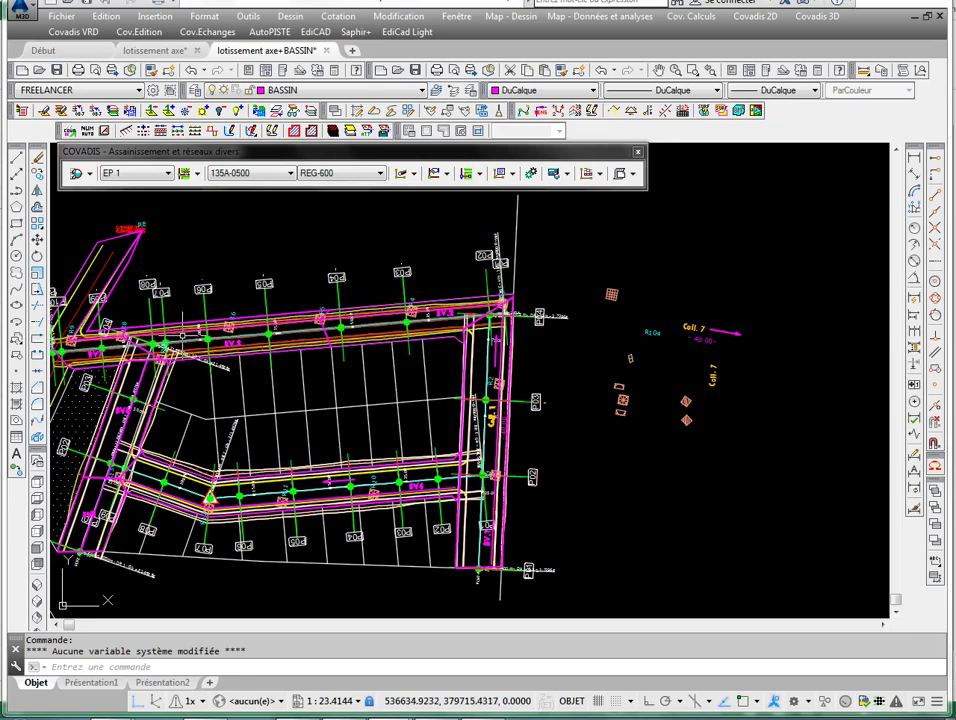
key(alt+Tab)
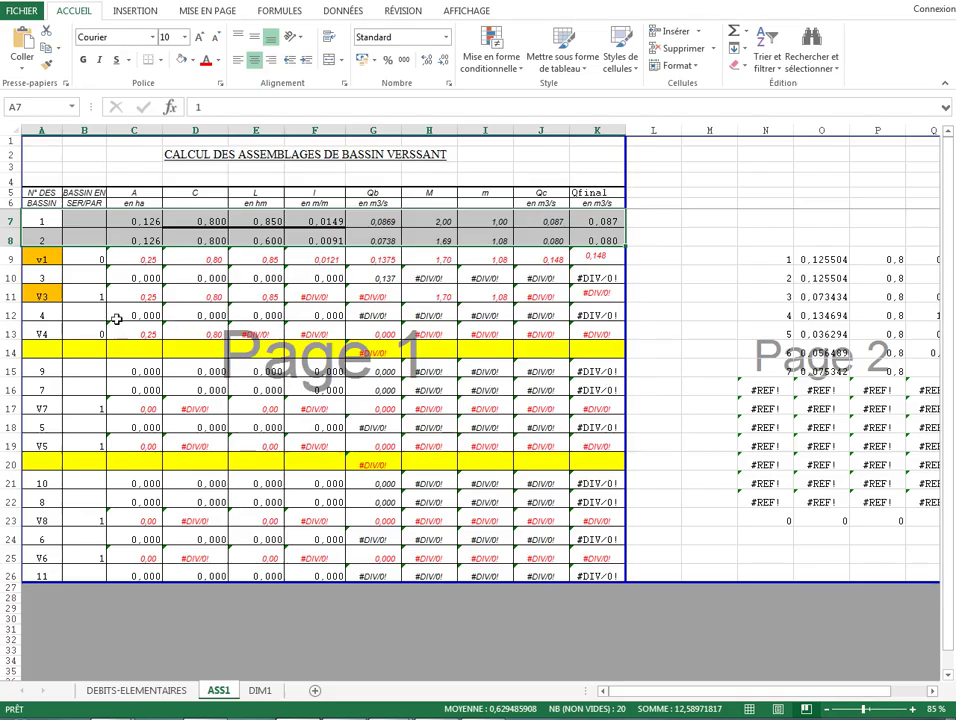
Back in the Excel sheet ASS1, set the series/parallel code of assembly v1 in B9 to 1
click(39, 262)
click(10, 259)
right_click(12, 255)
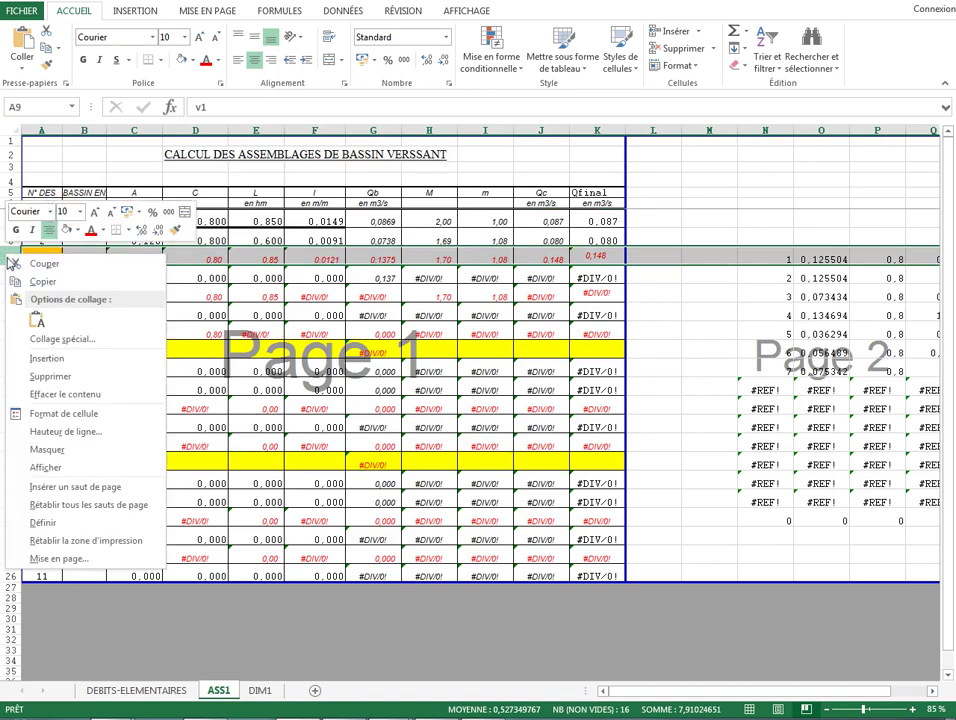
key(Escape)
click(34, 255)
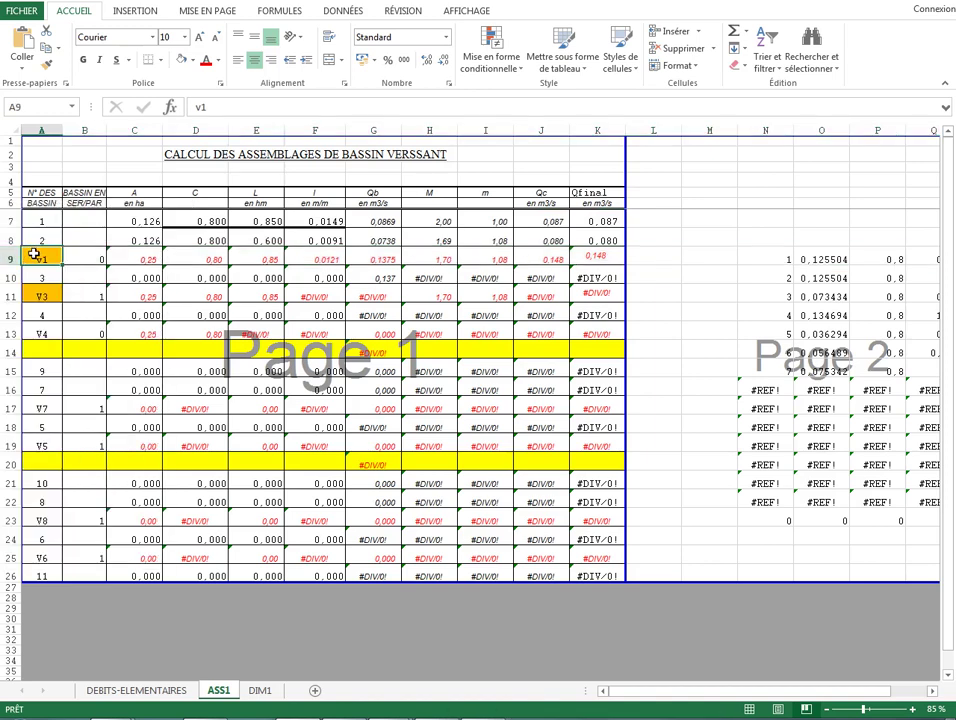
click(43, 277)
click(98, 272)
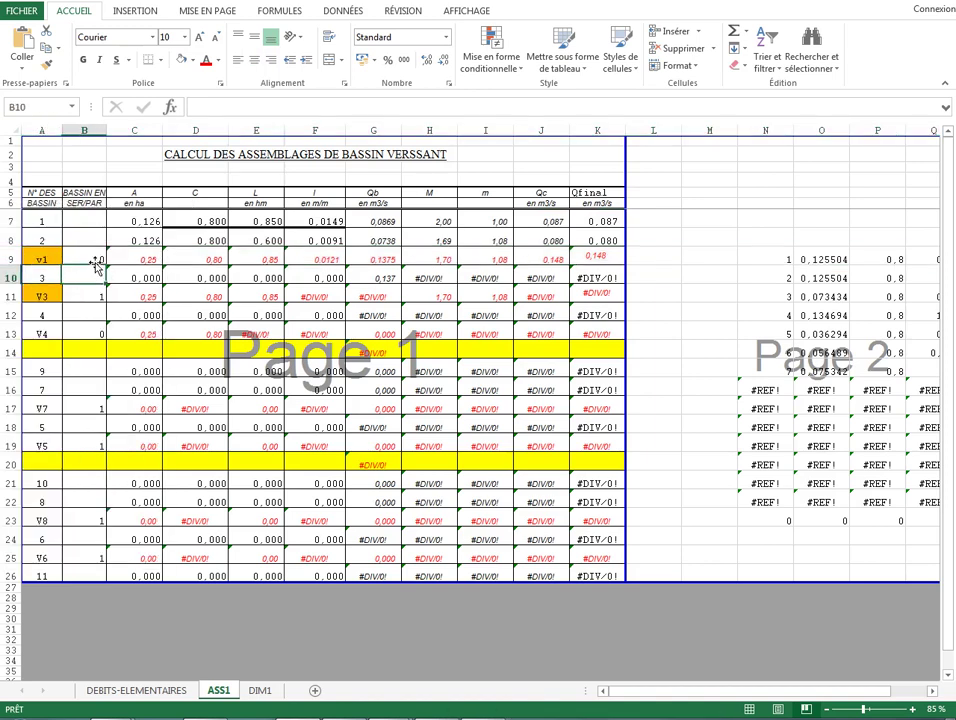
click(104, 259)
text(1)
key(Return)
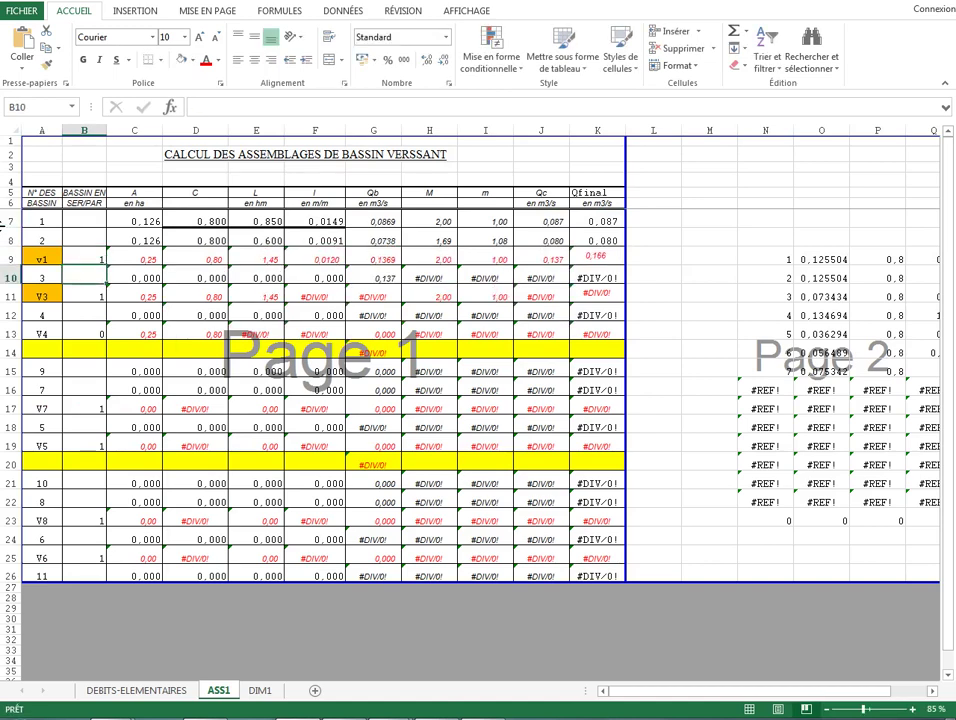
Check the area and weighted coefficient formulas of assembly v1 in C9 and D9
click(141, 258)
double_click(213, 256)
key(Escape)
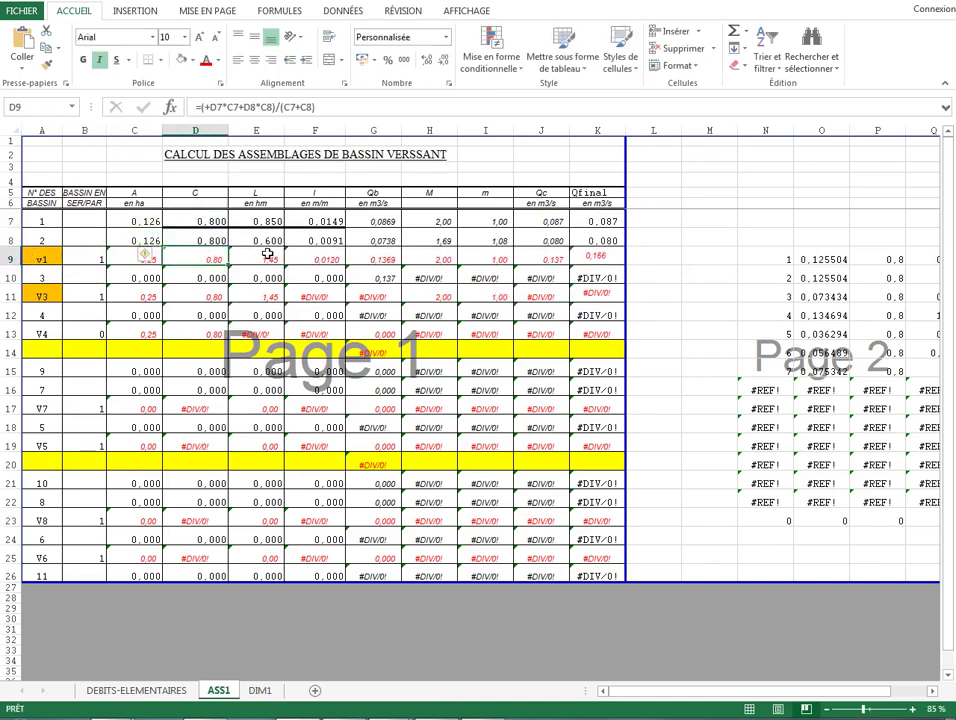
Dismiss the notification and apply thin outline and inside borders to cells D8:F8 for basin 2
drag(200, 240, 313, 240)
right_click(318, 240)
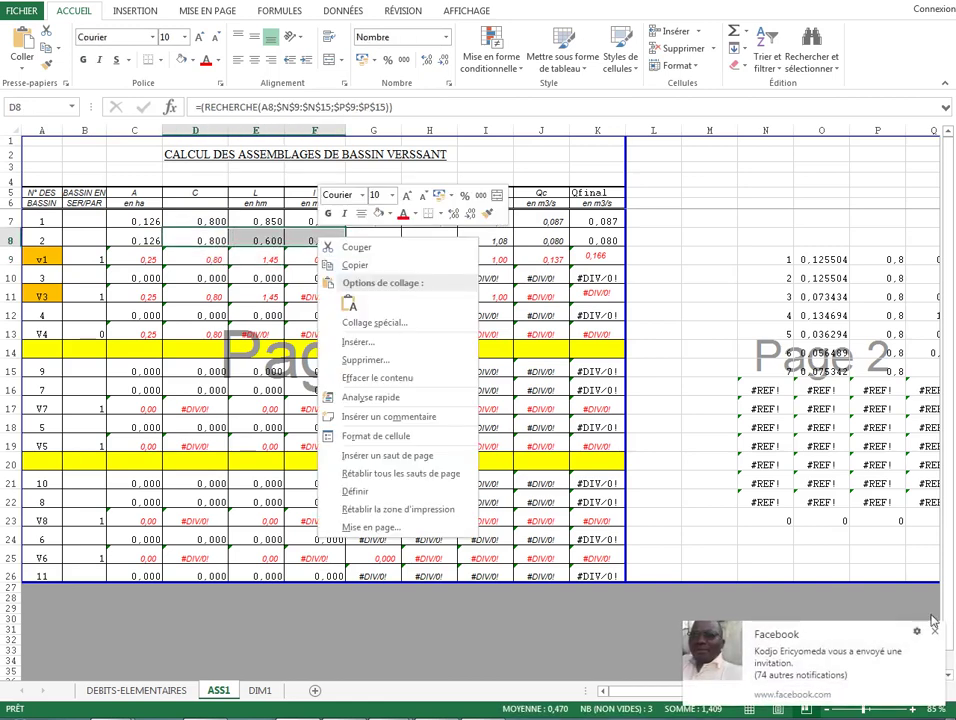
click(932, 634)
right_click(280, 241)
key(Escape)
key(ctrl+1)
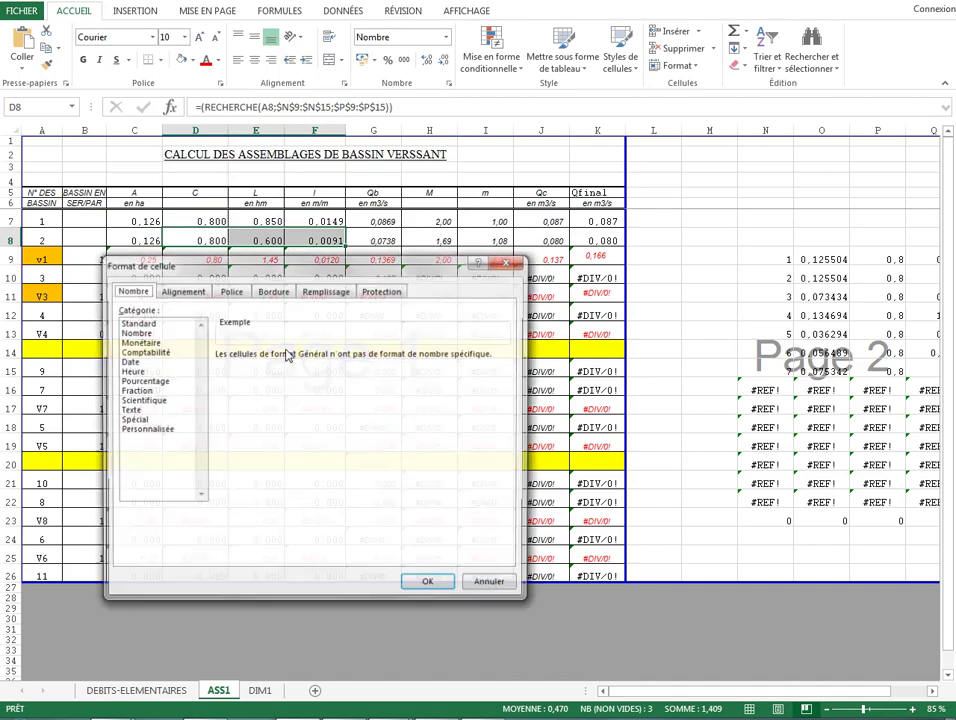
click(273, 290)
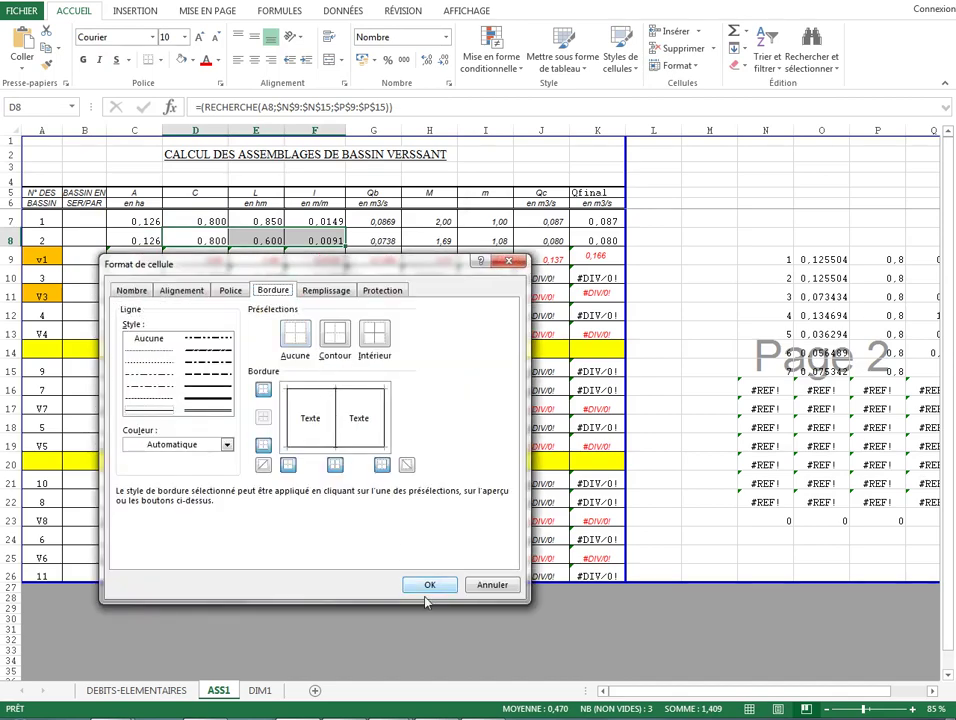
click(429, 584)
click(373, 296)
click(429, 278)
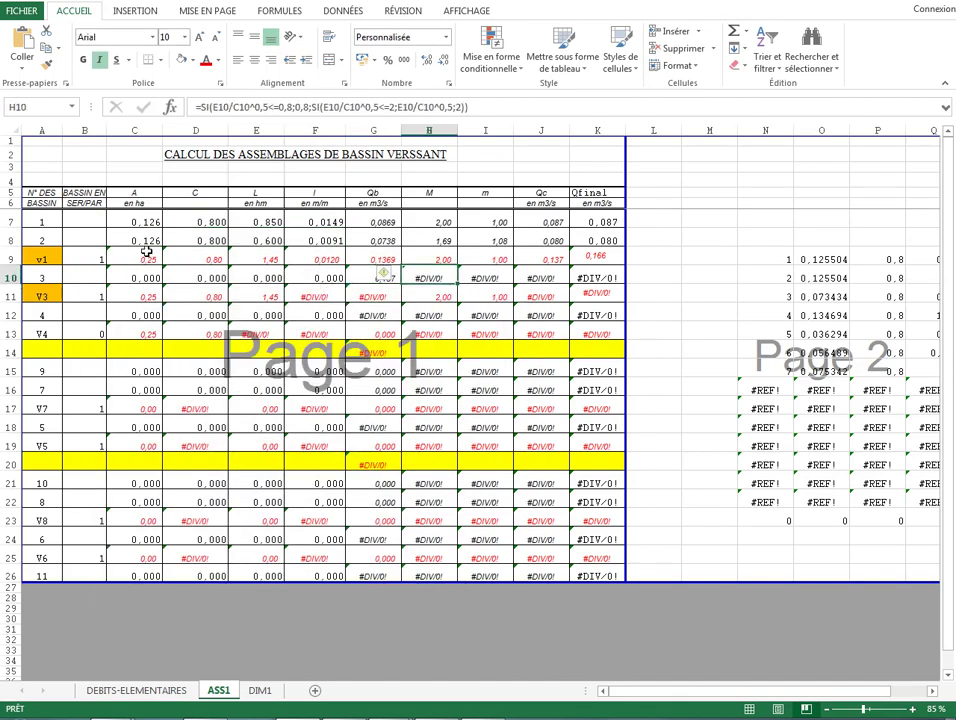
Examine the v1 formulas in C9, D9, E9 and K9 across the assembly row, and consult the basin drawing again
double_click(147, 253)
key(Escape)
double_click(192, 254)
double_click(250, 252)
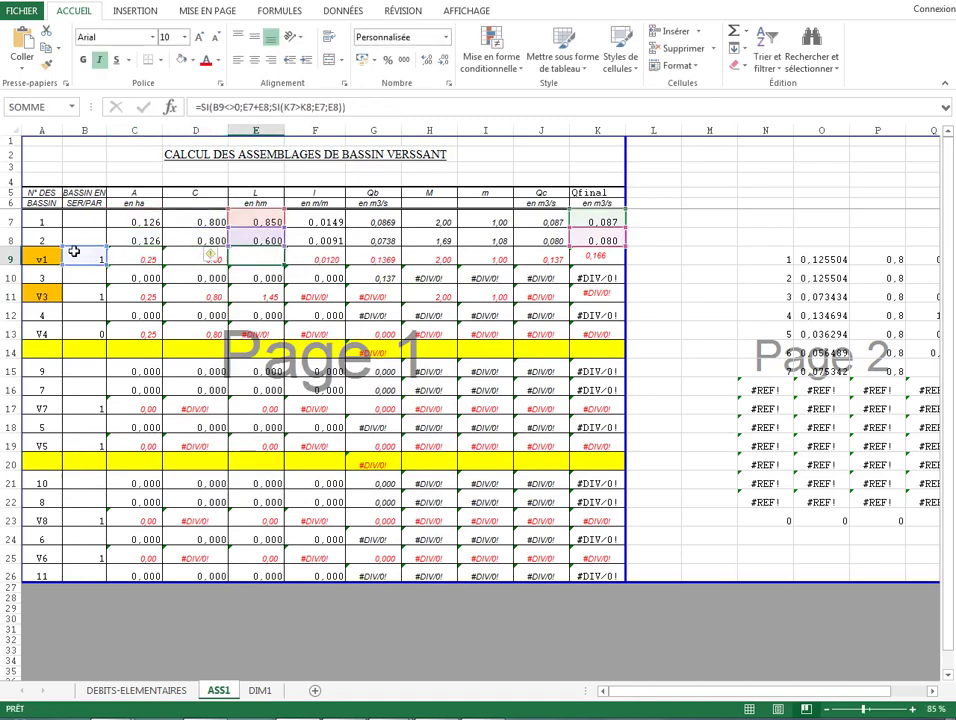
click(595, 257)
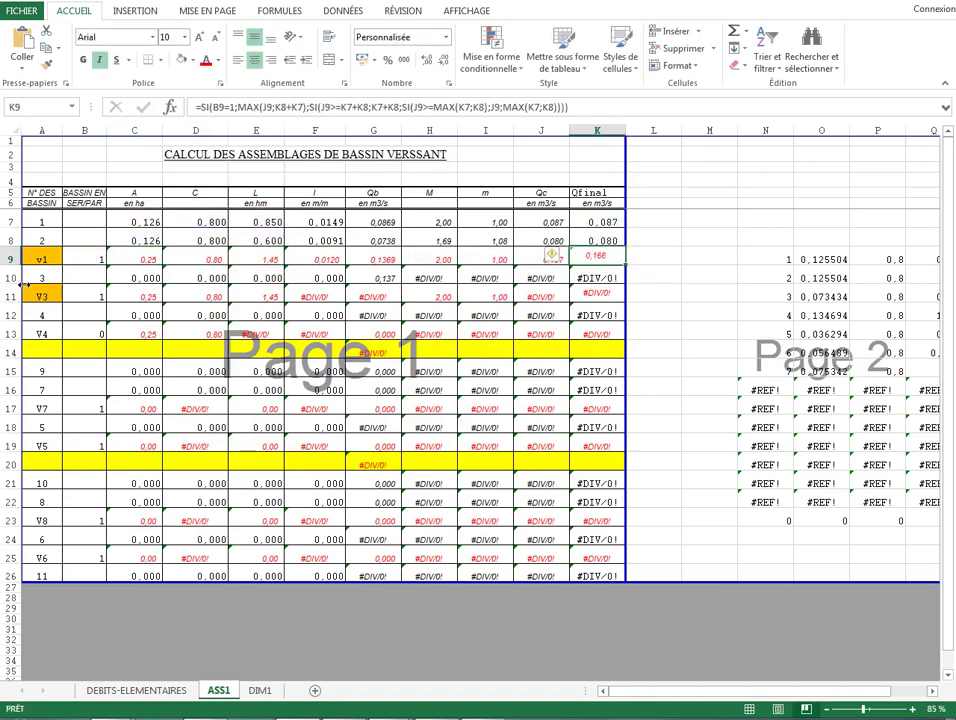
drag(38, 257, 593, 255)
click(45, 257)
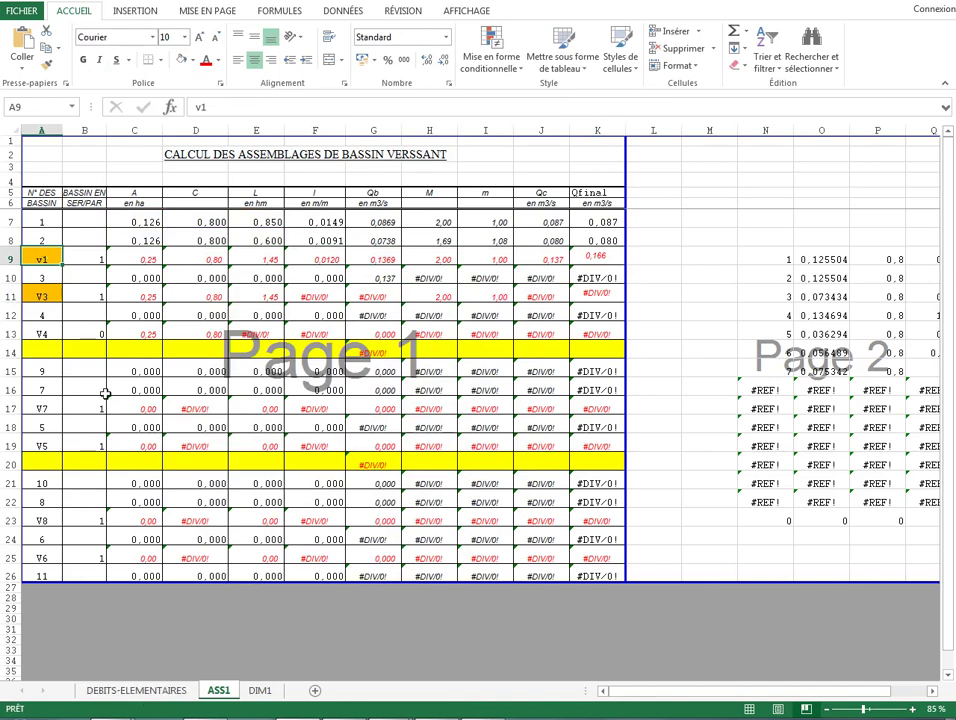
key(alt+Tab)
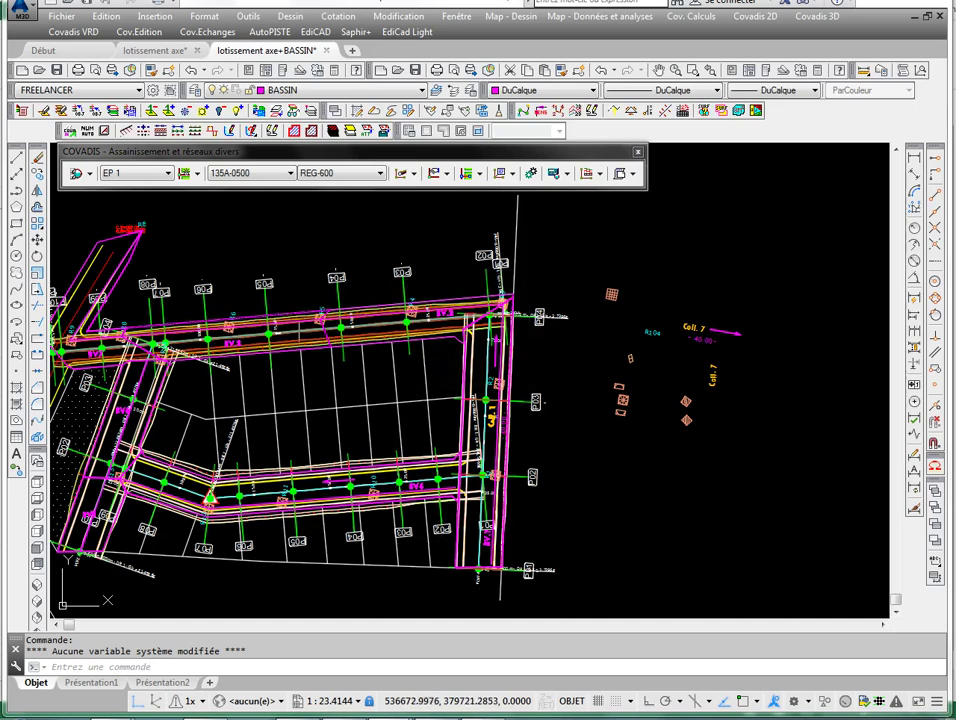
key(alt+Tab)
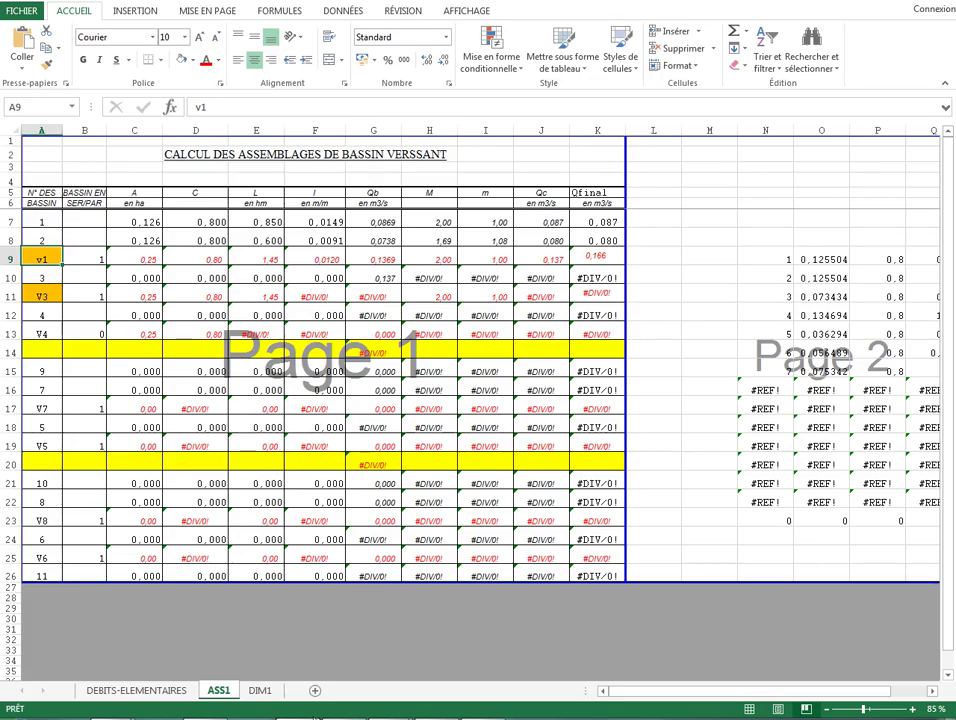
Correct basin 3's area lookup in C10 so its ranges are N9:N15 and O9:O15
click(53, 296)
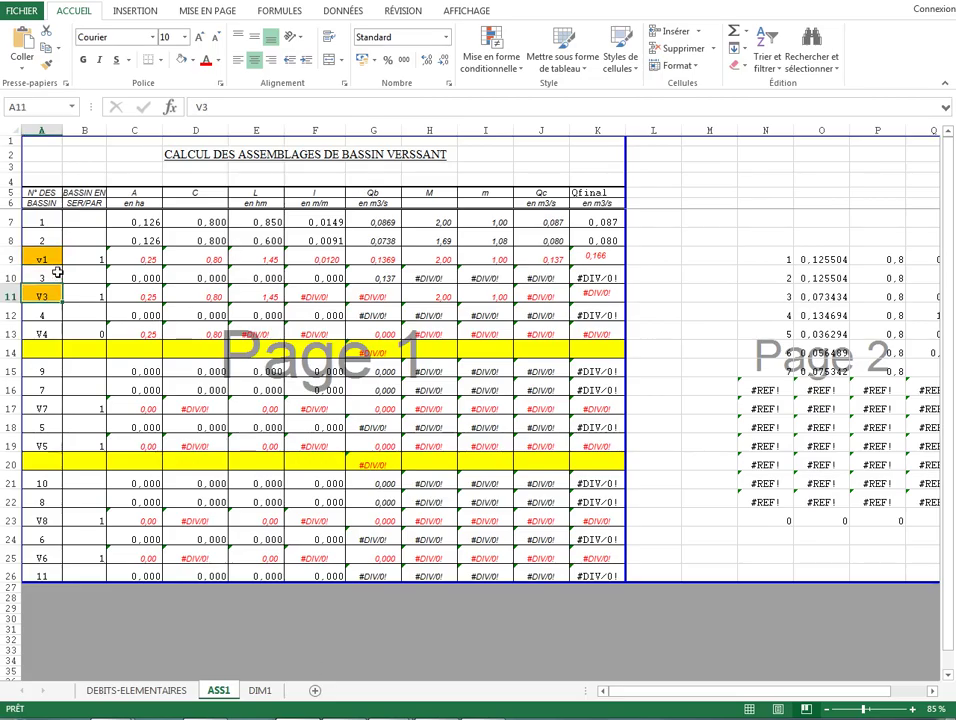
click(146, 282)
key(F2)
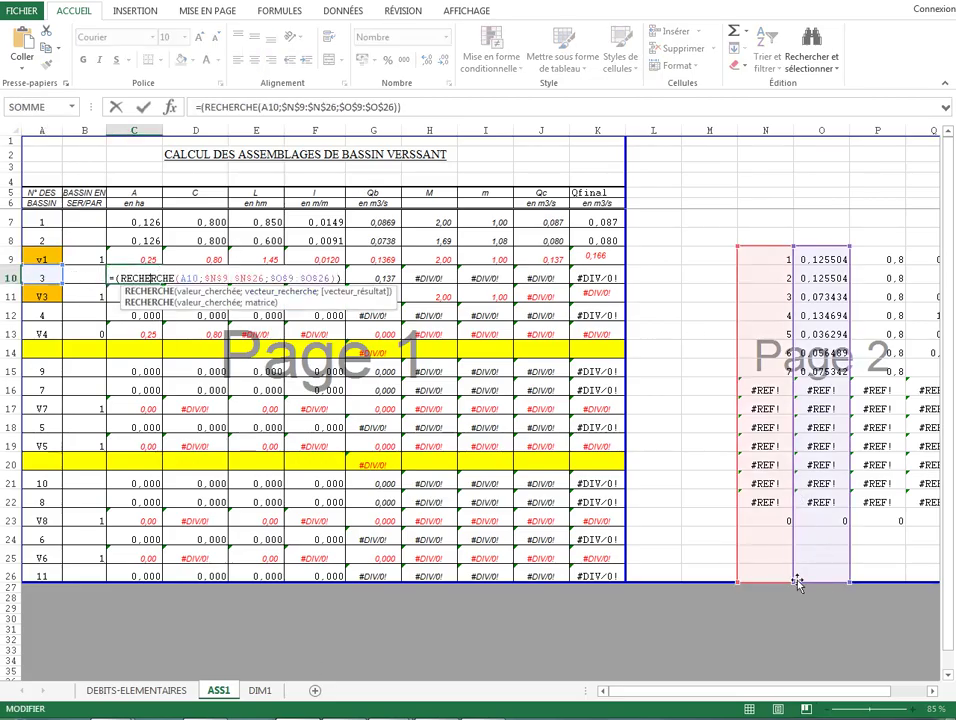
drag(794, 580, 794, 382)
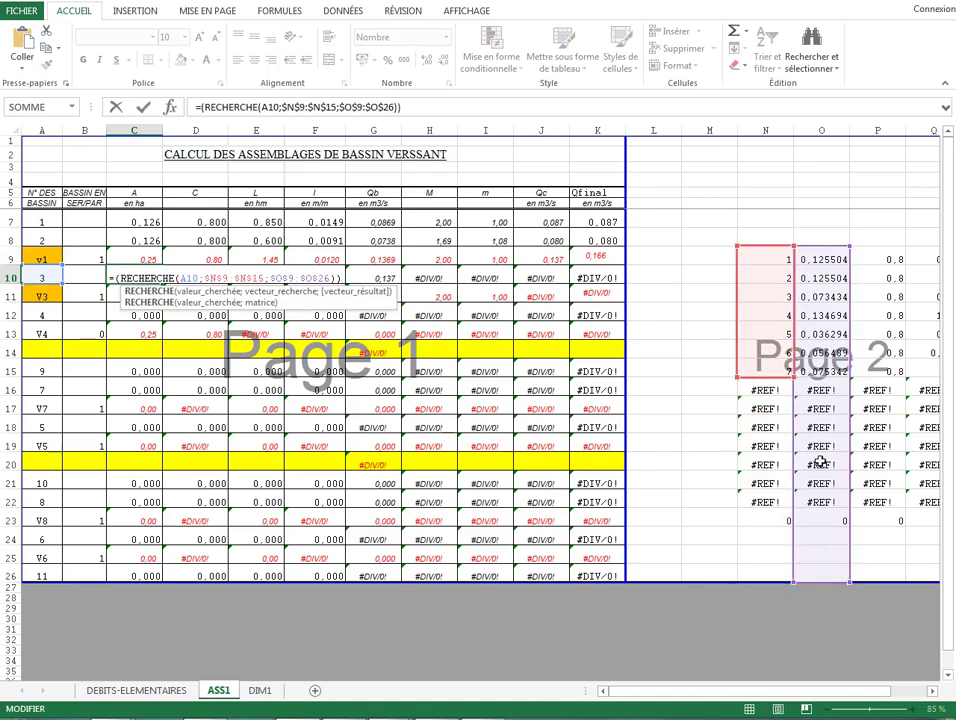
drag(848, 584, 850, 374)
key(Return)
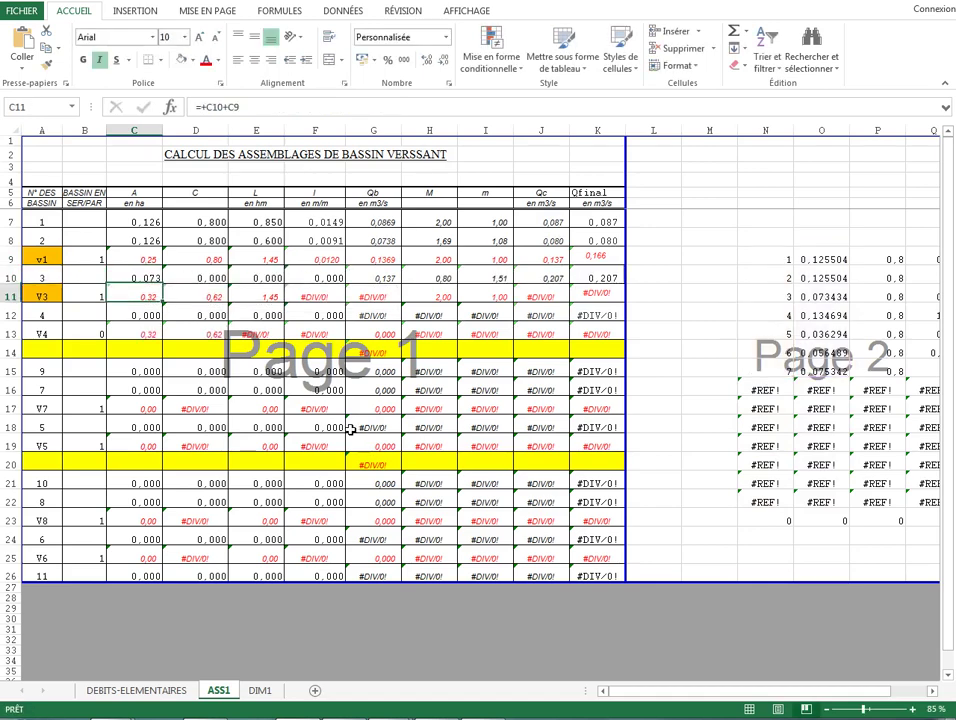
Copy basin 2's coefficient lookup from D8 into D10 for basin 3
click(216, 279)
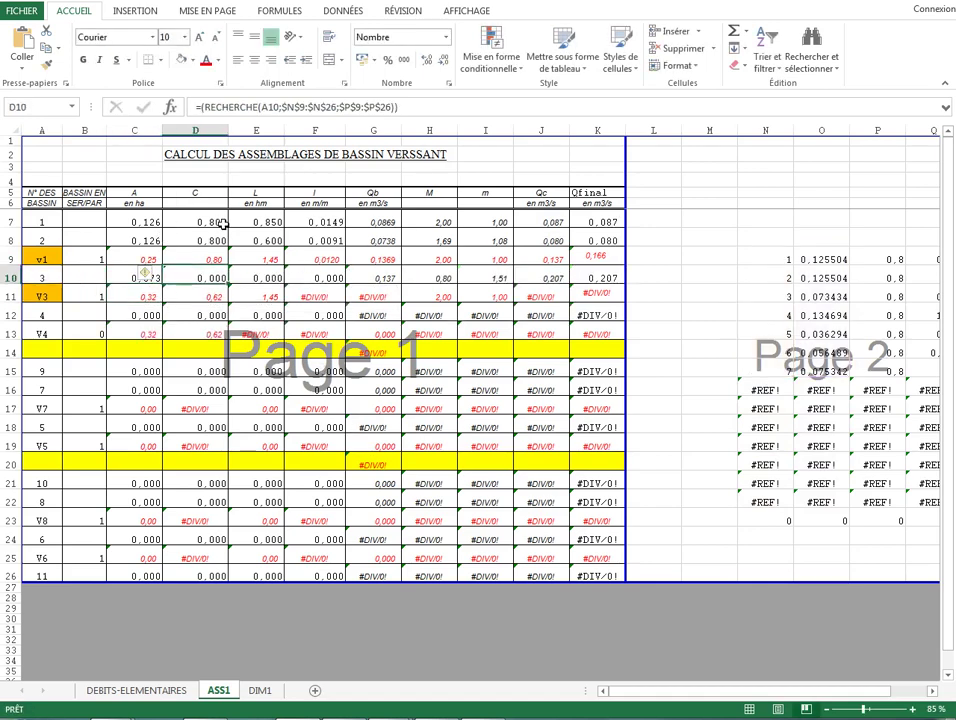
click(213, 240)
right_click(213, 240)
click(236, 258)
click(210, 278)
right_click(210, 278)
click(244, 277)
double_click(211, 274)
key(Escape)
Copy basin 2's length and slope lookups from E8:F8 into E10:F10 for basin 3
drag(268, 241, 322, 241)
right_click(326, 239)
click(348, 263)
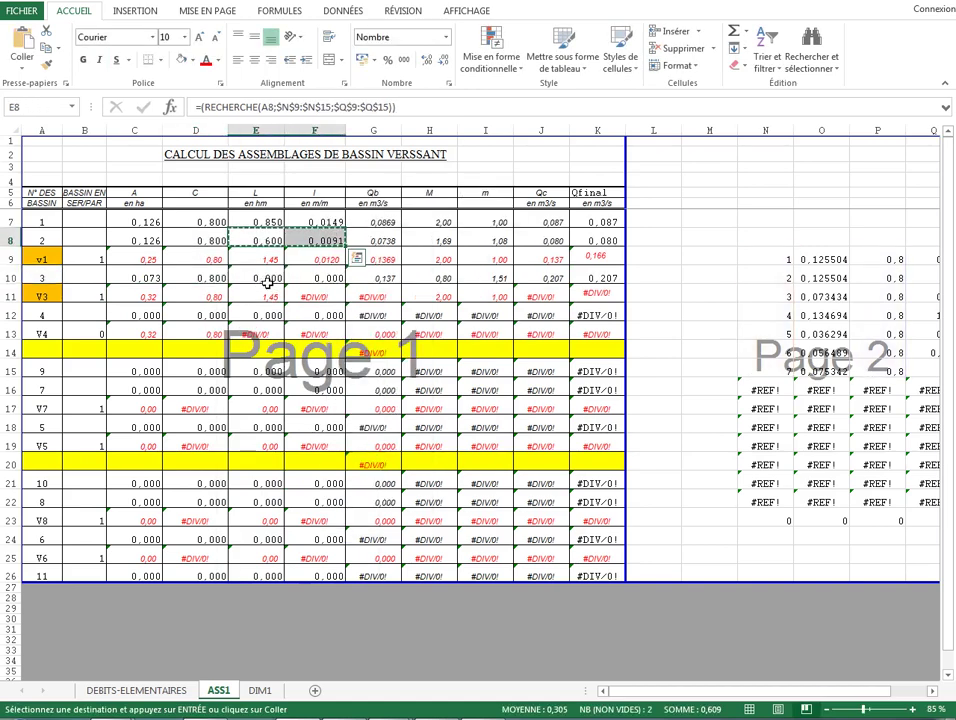
right_click(262, 278)
click(302, 338)
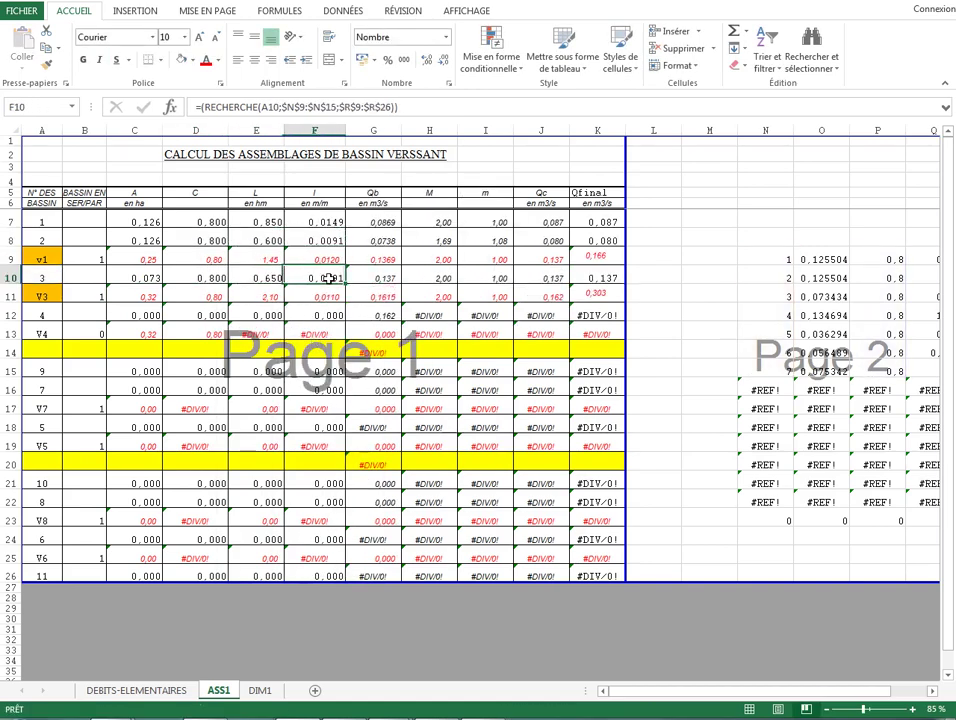
Compare basin 3's Qfinal formula in K10 with its data and Qc formula in row 28 of the DEBITS-ELEMENTAIRES sheet
double_click(598, 272)
key(Escape)
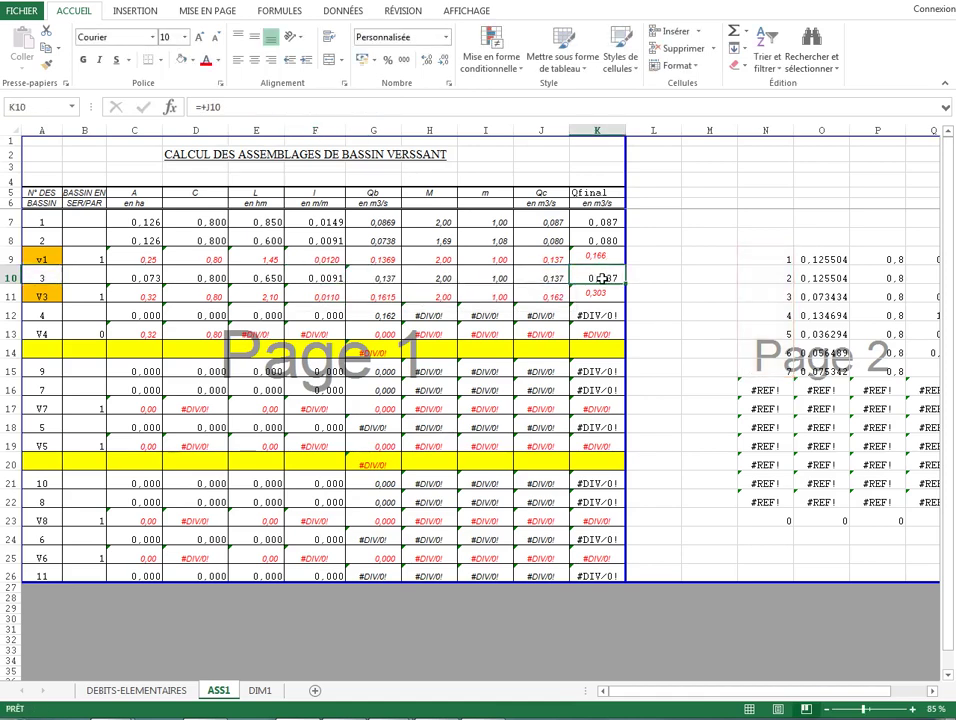
drag(764, 693, 876, 692)
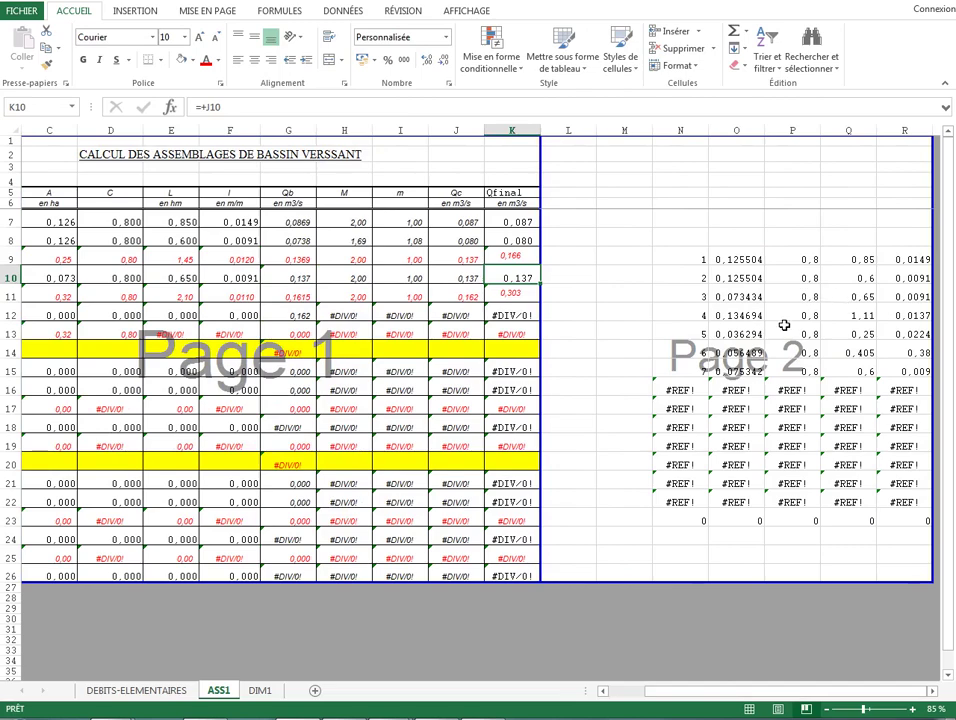
click(136, 690)
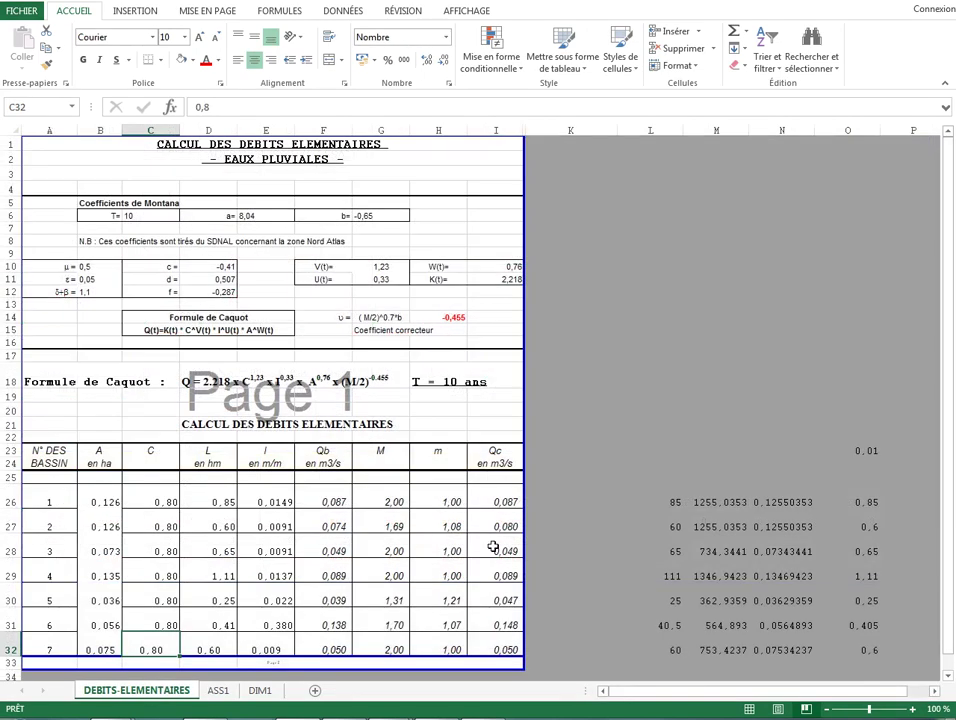
click(494, 548)
drag(90, 551, 525, 541)
double_click(512, 543)
key(Escape)
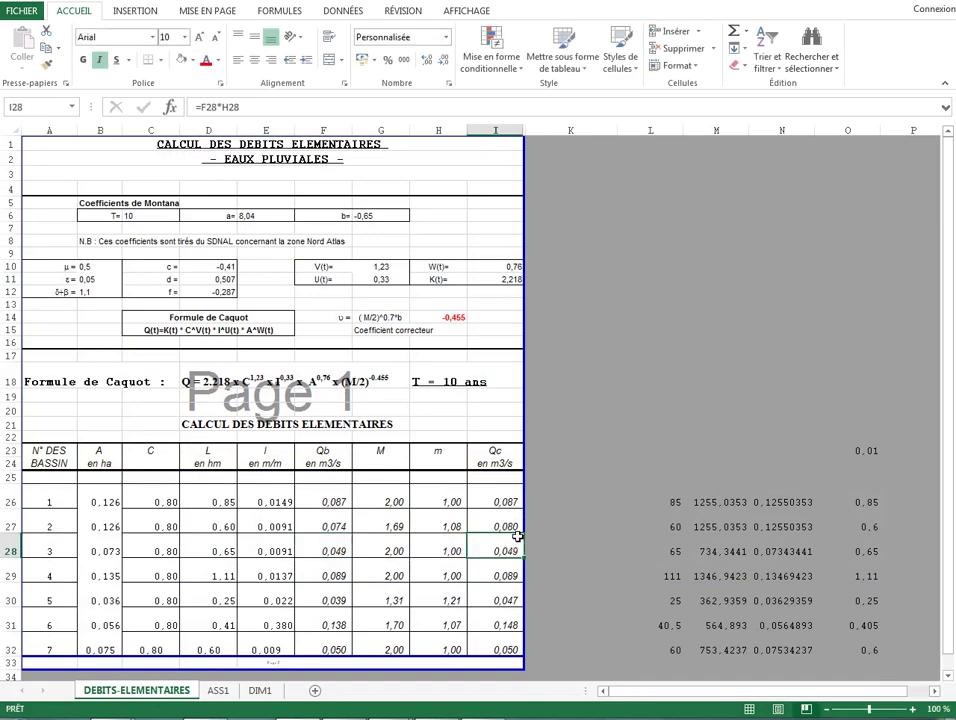
Delete the empty column L between the assembly table and the basin data table on the ASS1 sheet
click(219, 690)
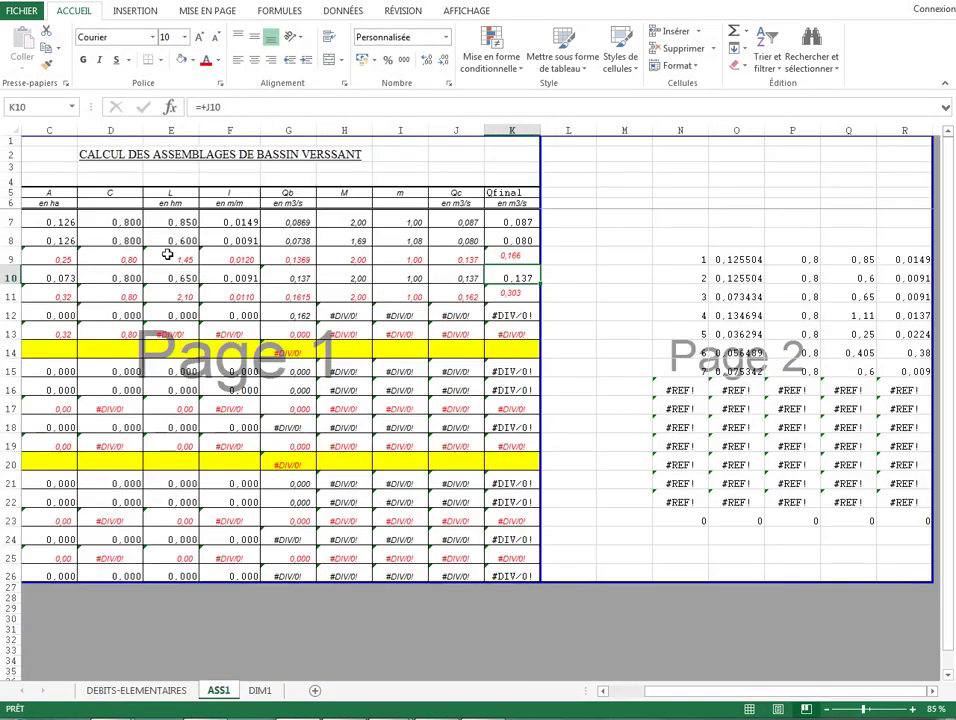
click(65, 273)
drag(664, 691, 590, 692)
click(654, 131)
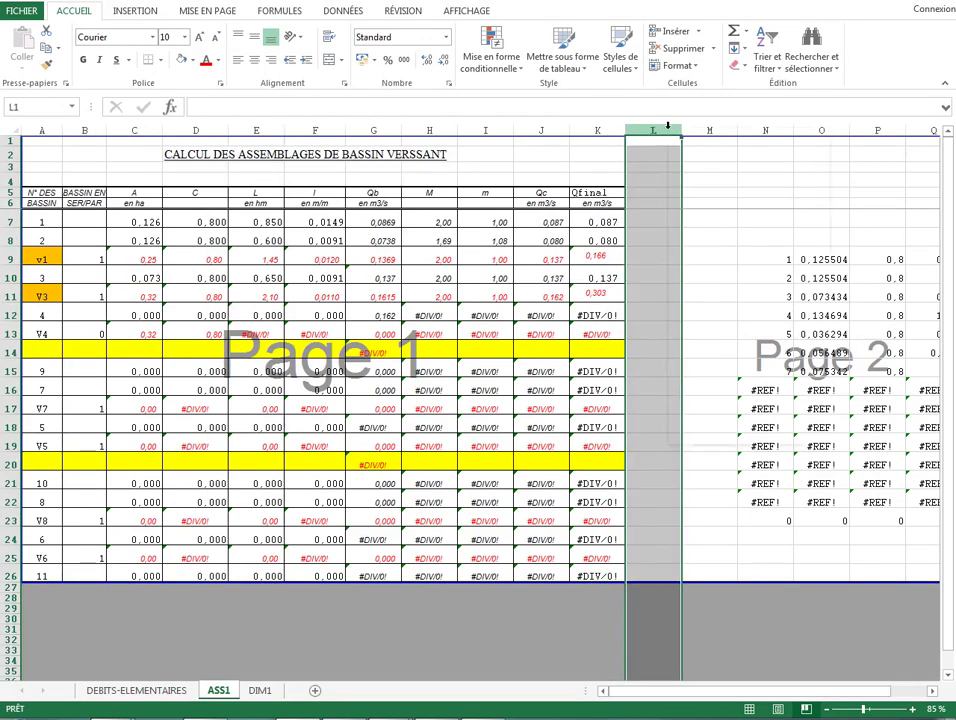
right_click(668, 131)
click(715, 252)
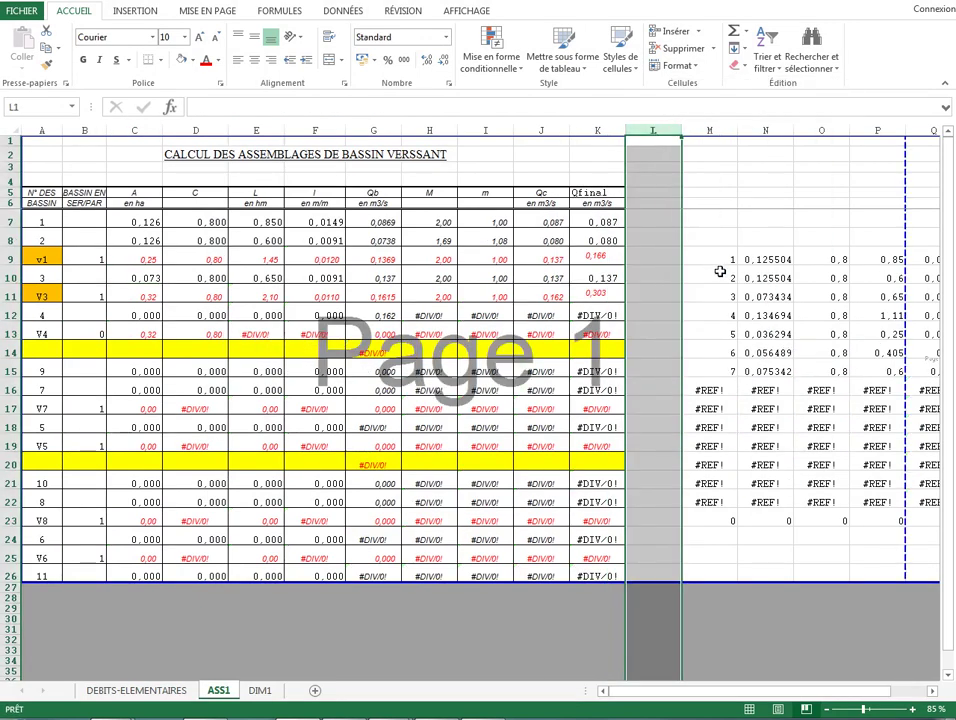
Check the broken reference in M16 and narrow the remaining empty column L beside the assembly table
click(712, 395)
double_click(712, 395)
key(Escape)
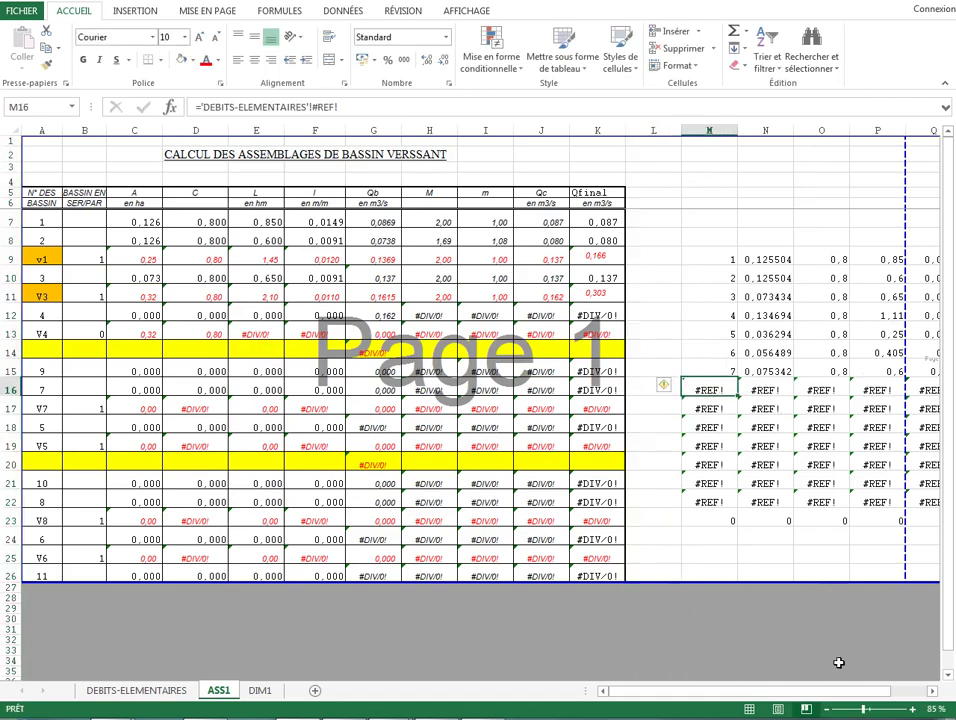
drag(843, 690, 888, 690)
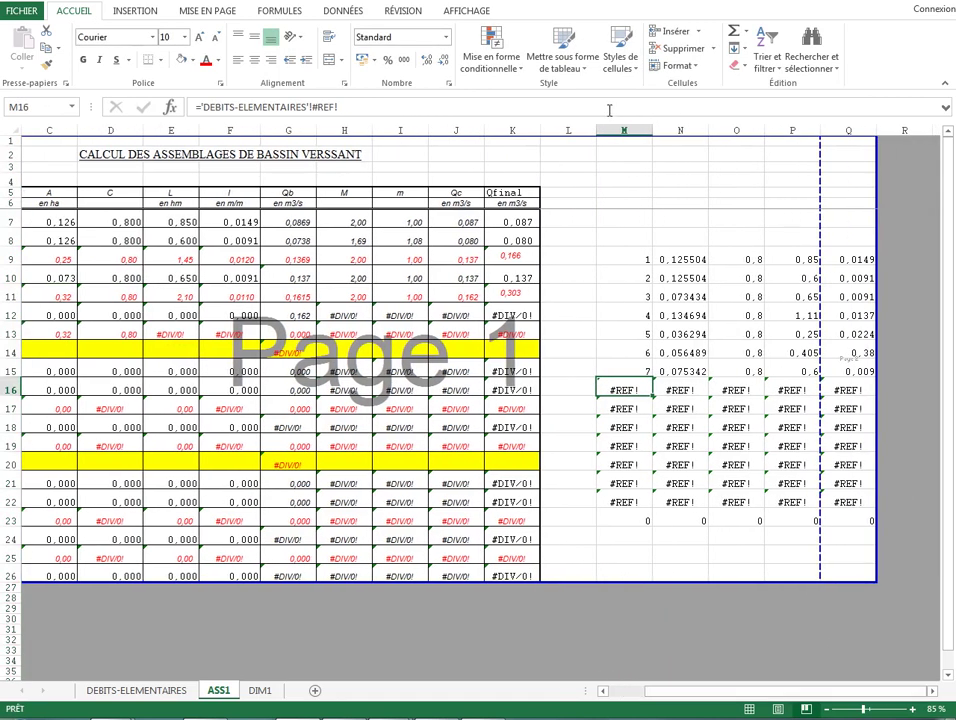
click(568, 130)
drag(596, 130, 555, 131)
drag(668, 692, 650, 692)
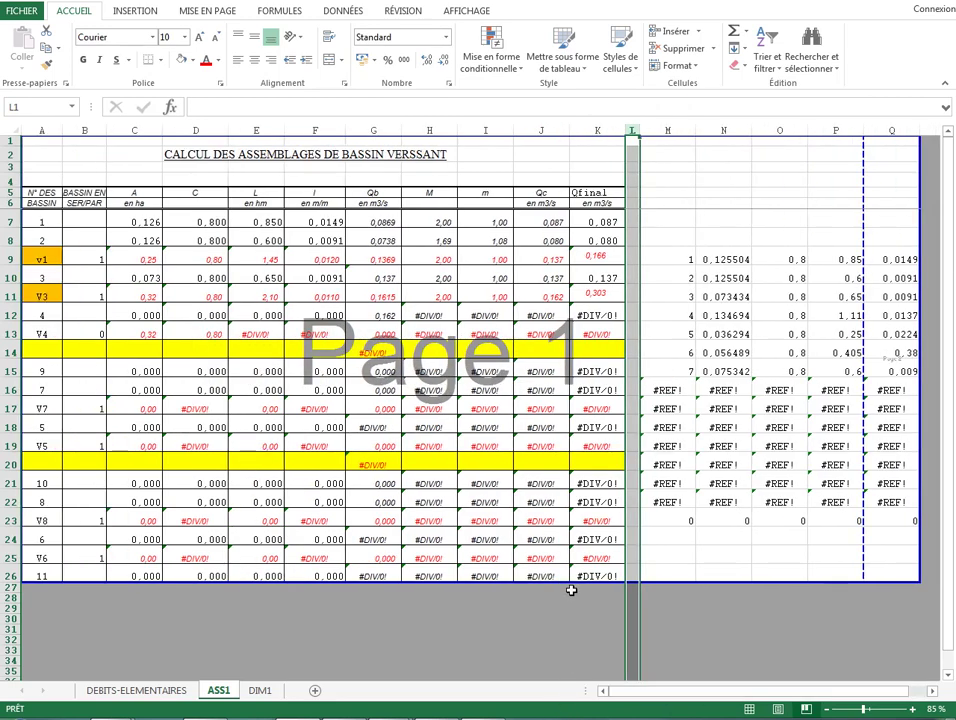
Compare basin 3's values in row 10 with its source area, coefficient and length in N11:P11
click(43, 280)
drag(145, 272, 773, 297)
click(741, 297)
click(767, 296)
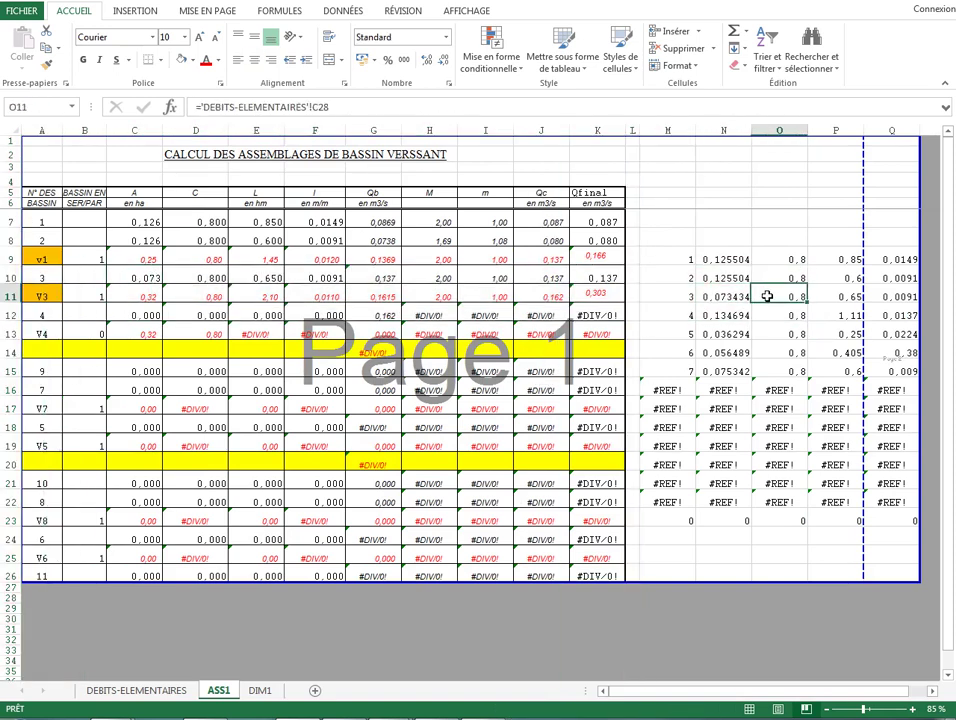
click(819, 291)
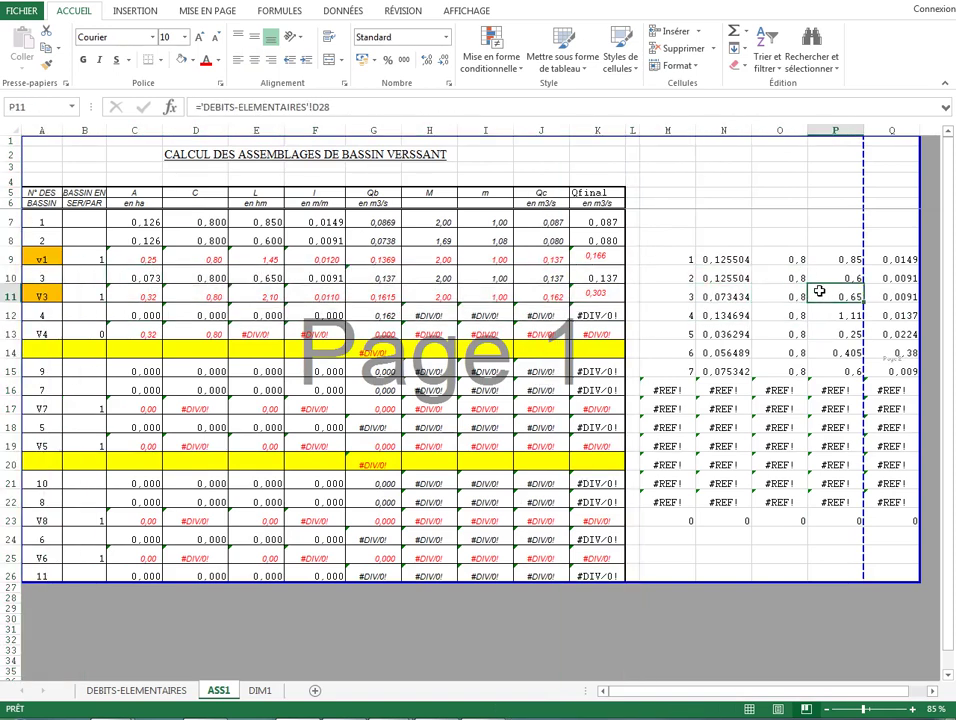
Compare the cell references in basin 3's Qb formula in G10 with basin 2's formula in G8
click(315, 279)
double_click(376, 274)
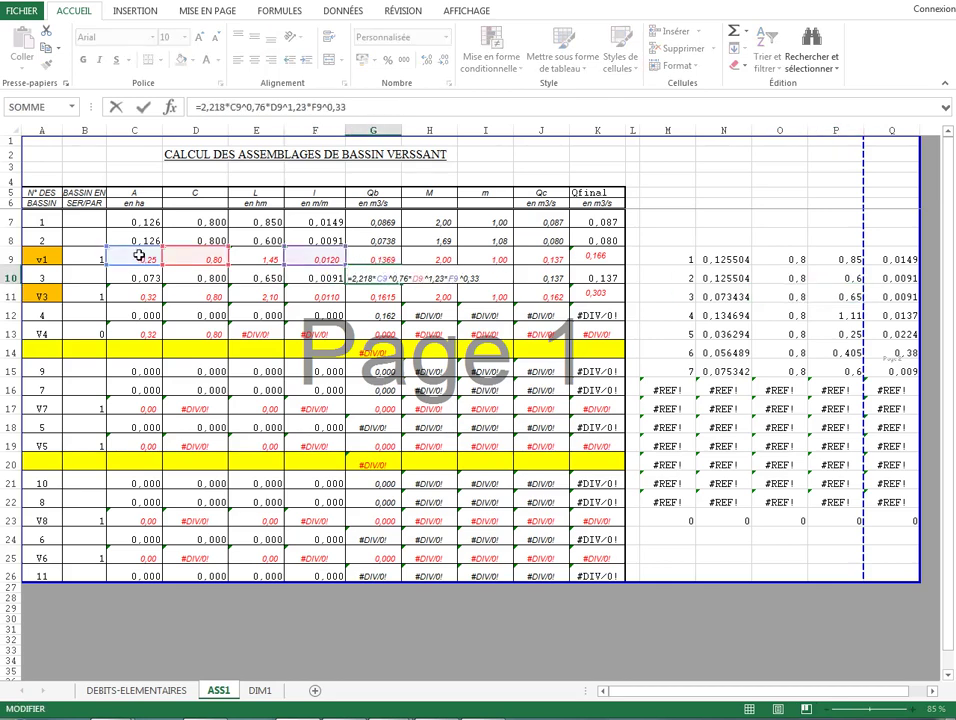
key(Escape)
click(390, 241)
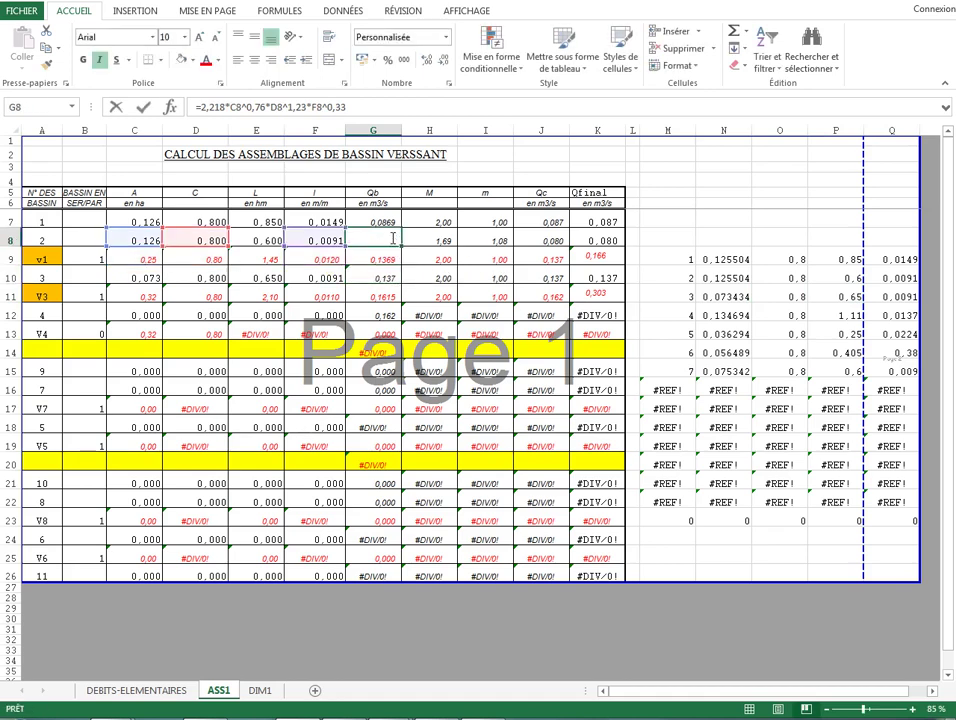
double_click(393, 240)
key(Escape)
click(385, 262)
double_click(387, 263)
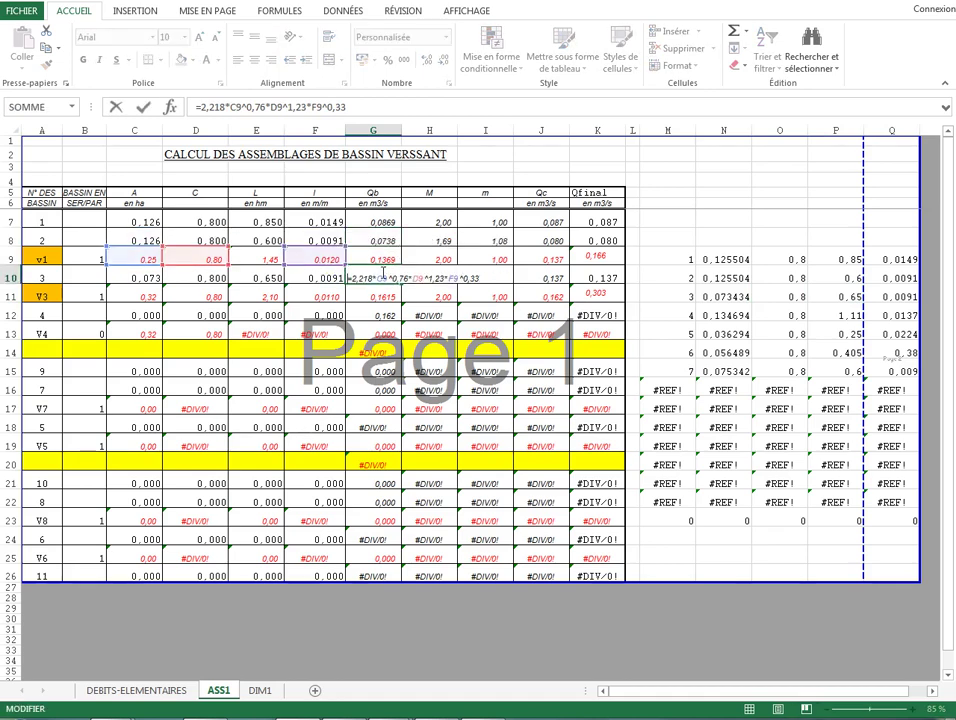
key(Escape)
Copy basin 2's Qb formula from G8 into G10 for basin 3
right_click(376, 240)
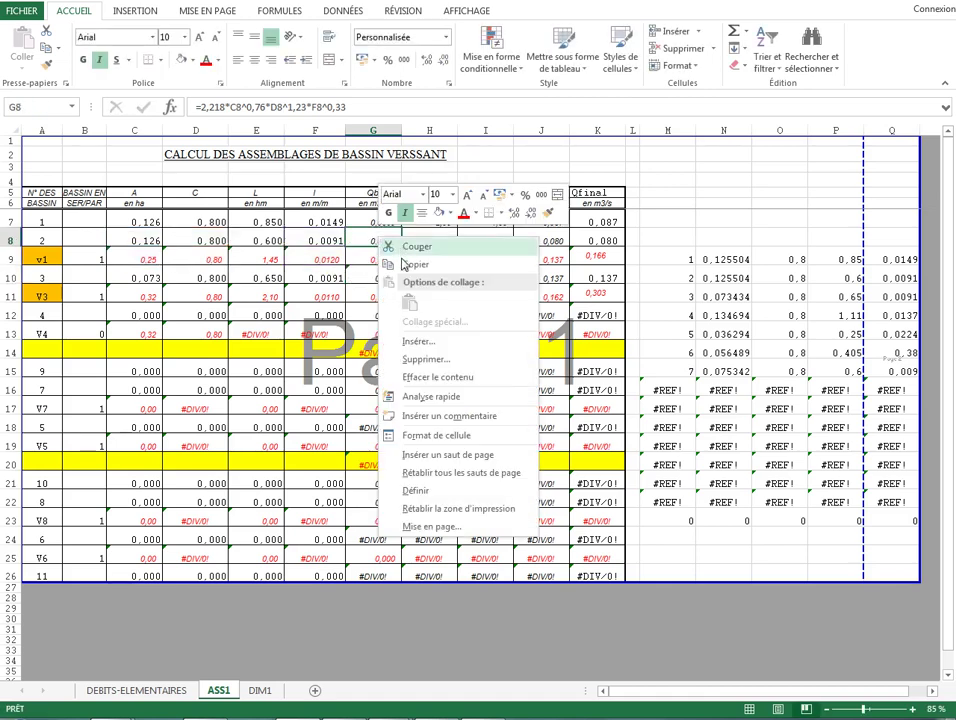
click(390, 262)
right_click(368, 273)
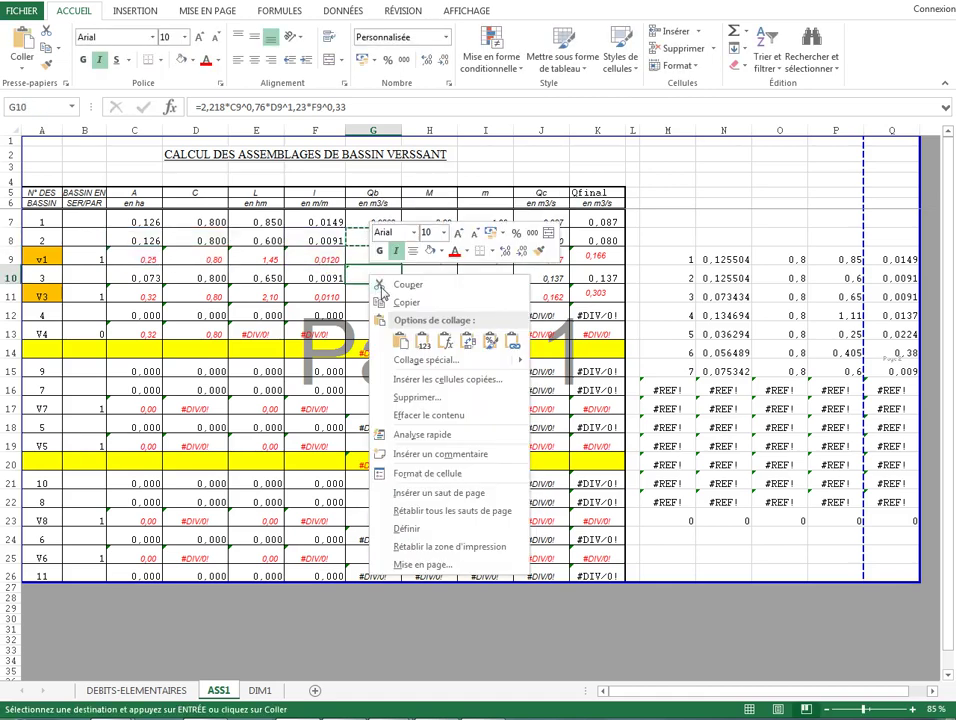
click(396, 341)
double_click(390, 276)
Compare basin 3's M formula in H10 with basin 2's M, m and Qfinal formulas in row 8
double_click(440, 276)
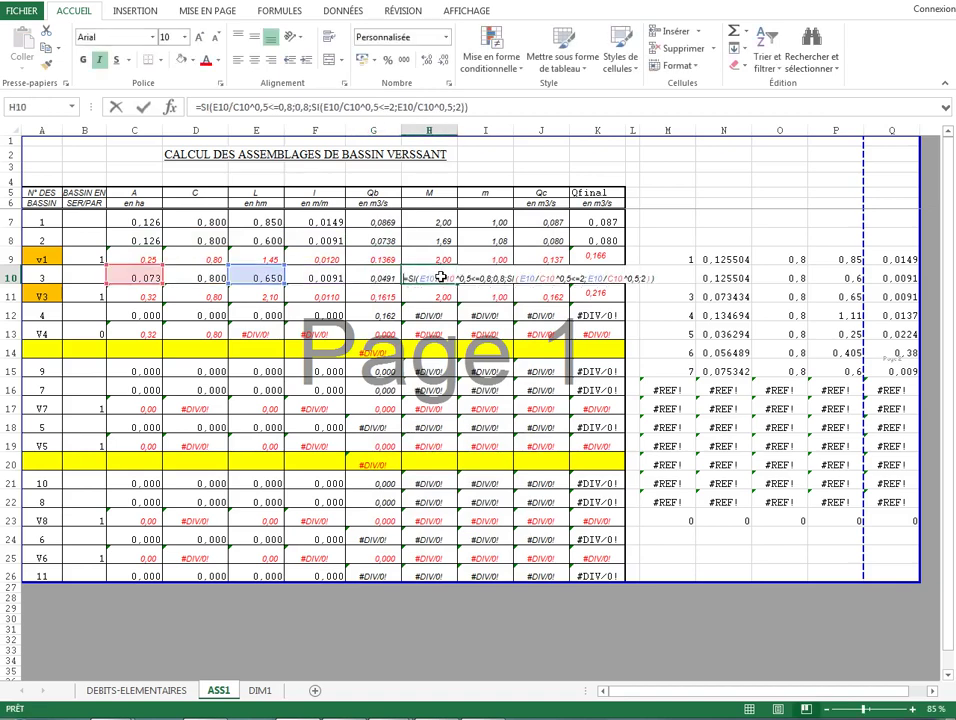
key(Escape)
click(442, 252)
double_click(444, 237)
key(Escape)
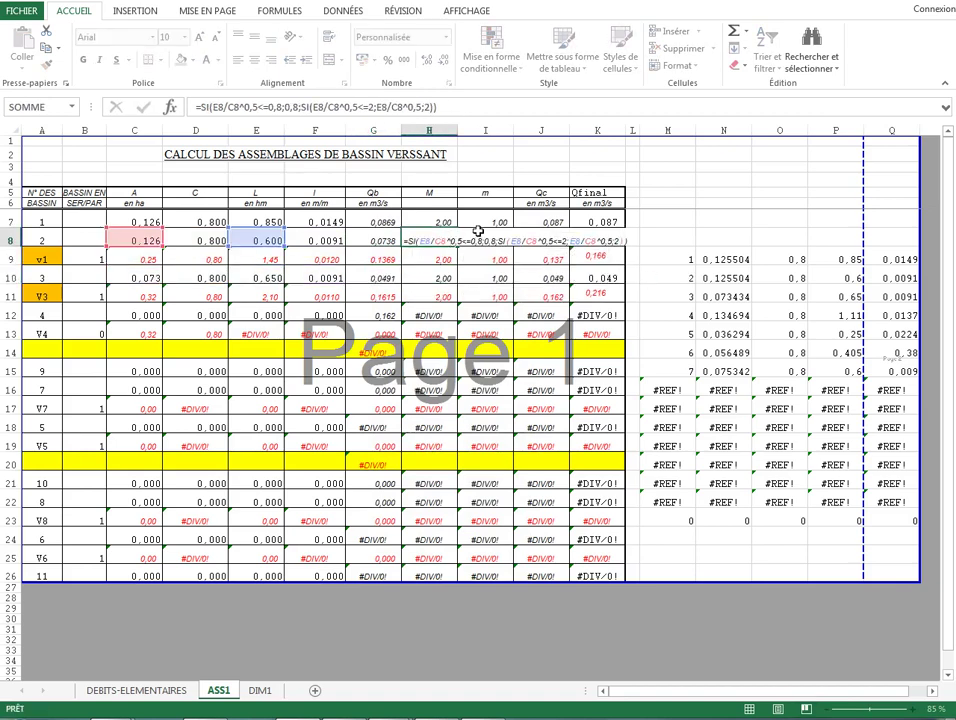
double_click(482, 234)
click(538, 236)
double_click(572, 241)
key(Escape)
Inspect basin 3's Qb, M, Qc and Qfinal formulas across row 10
click(373, 278)
click(433, 275)
double_click(499, 280)
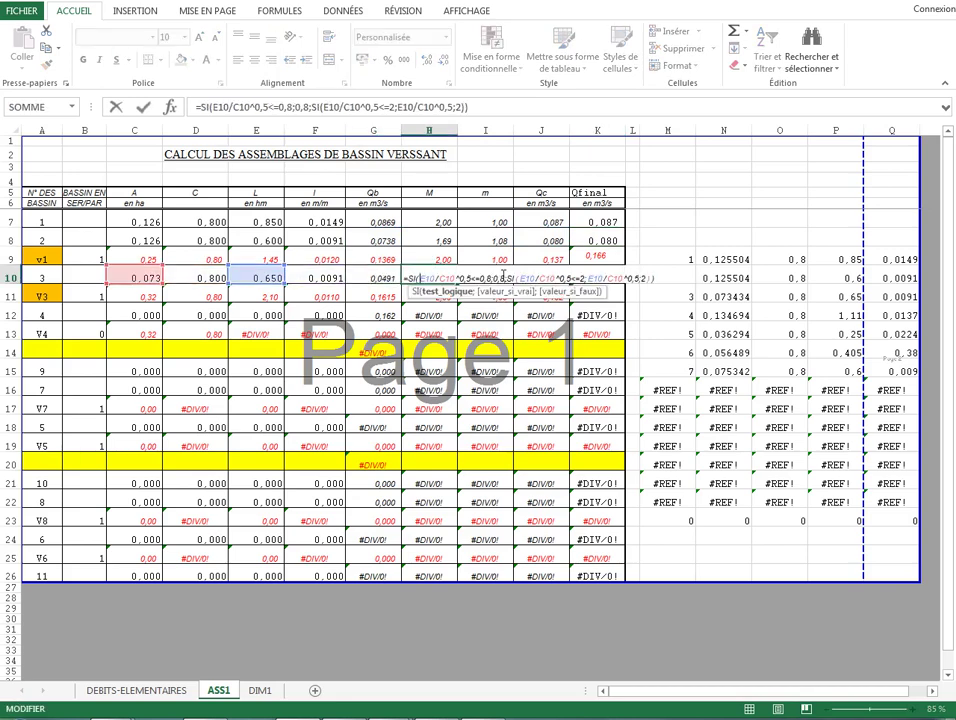
click(534, 271)
double_click(592, 279)
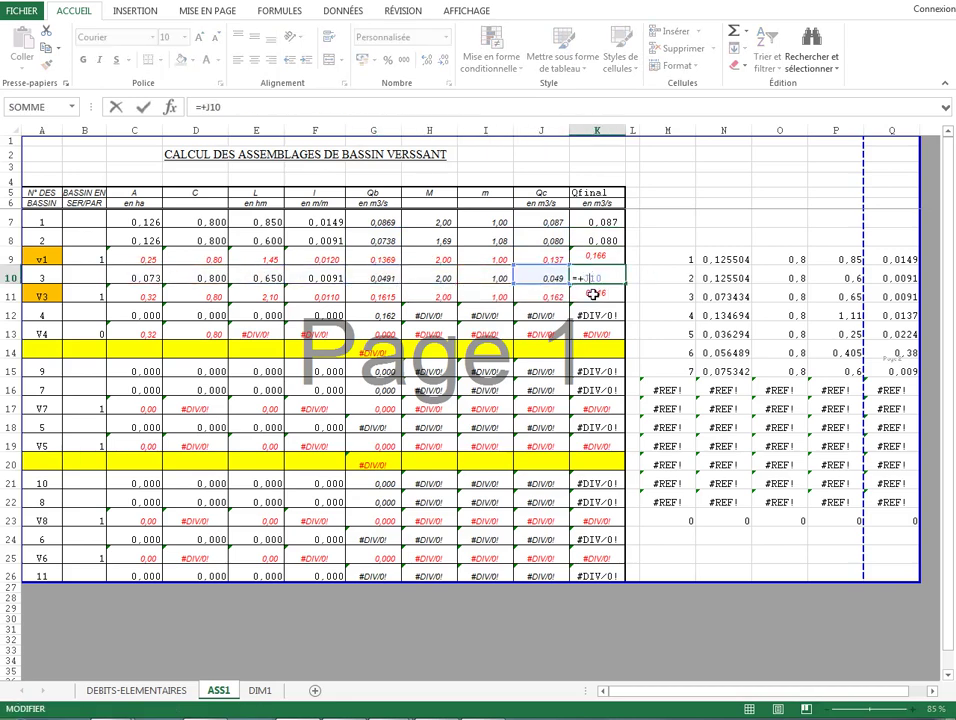
click(538, 278)
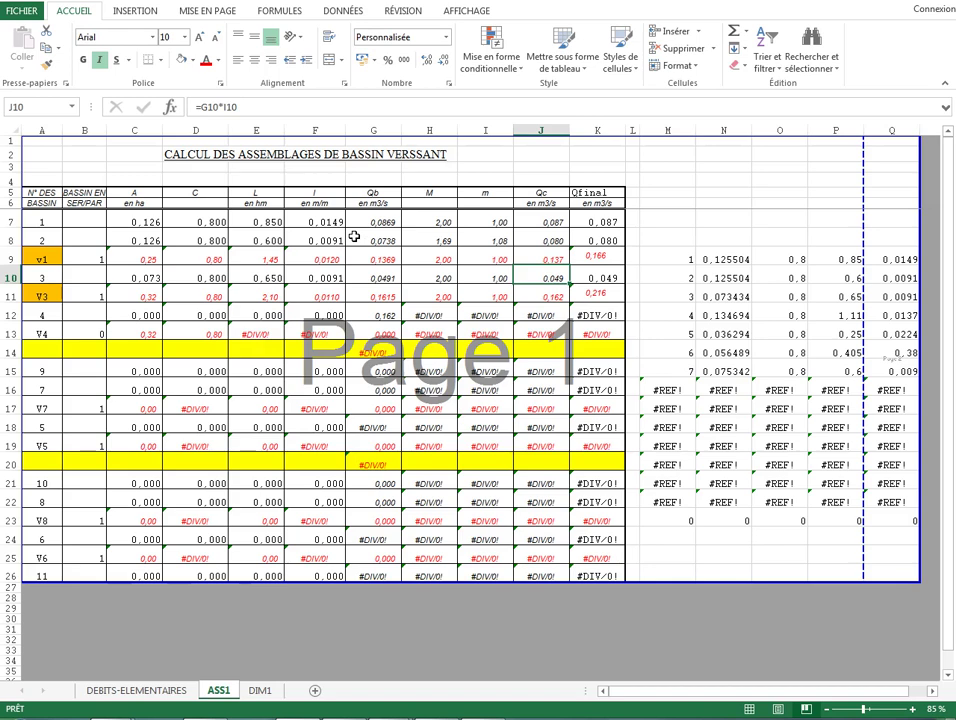
Check basin 3's area lookup in C10 and the assembly's area sum in C11
click(138, 279)
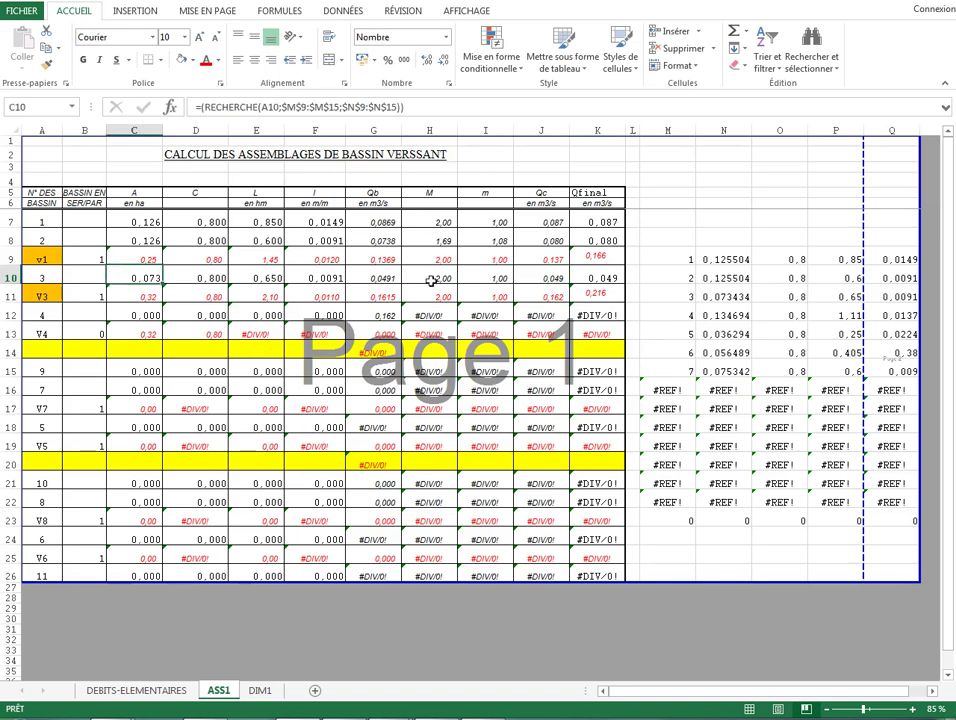
click(122, 289)
double_click(122, 289)
key(Escape)
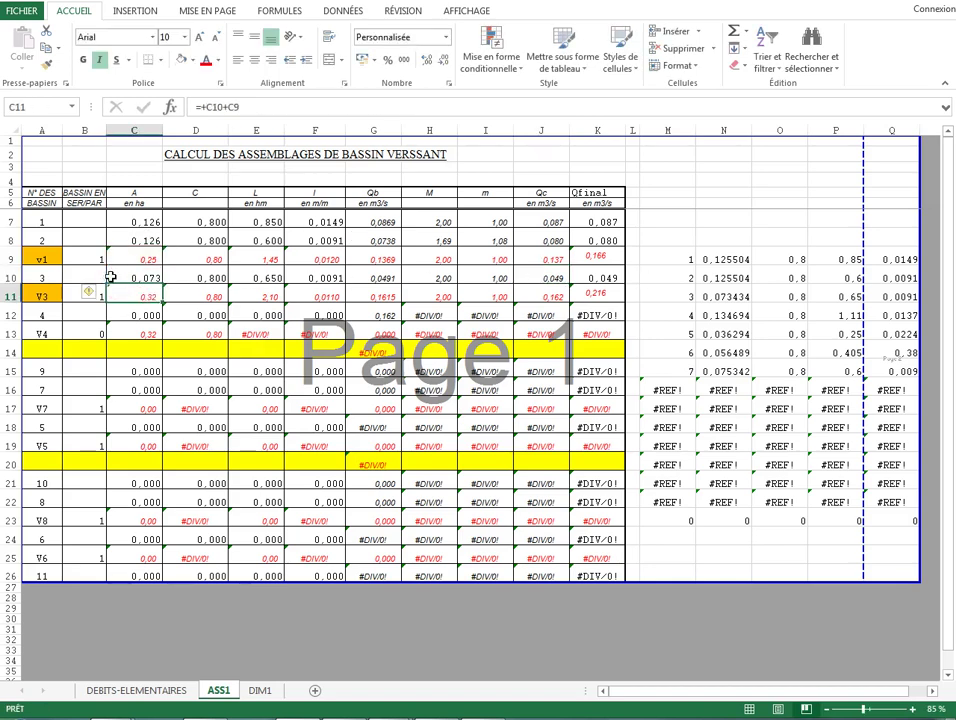
Rename the assembly label in A11 as V2
click(40, 278)
click(44, 296)
double_click(44, 296)
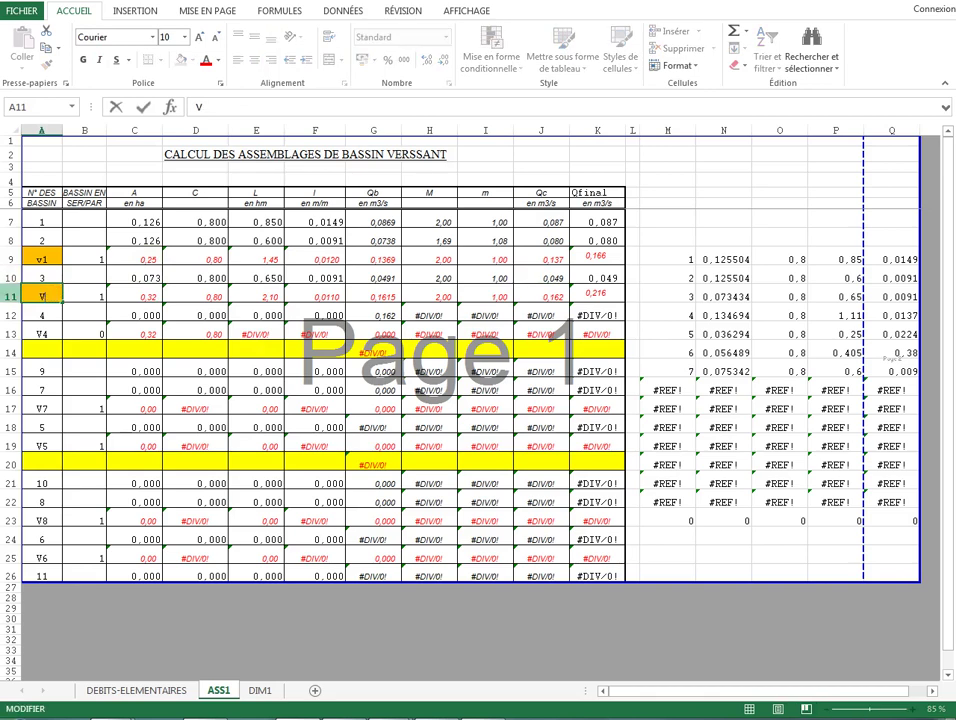
key(ctrl+z)
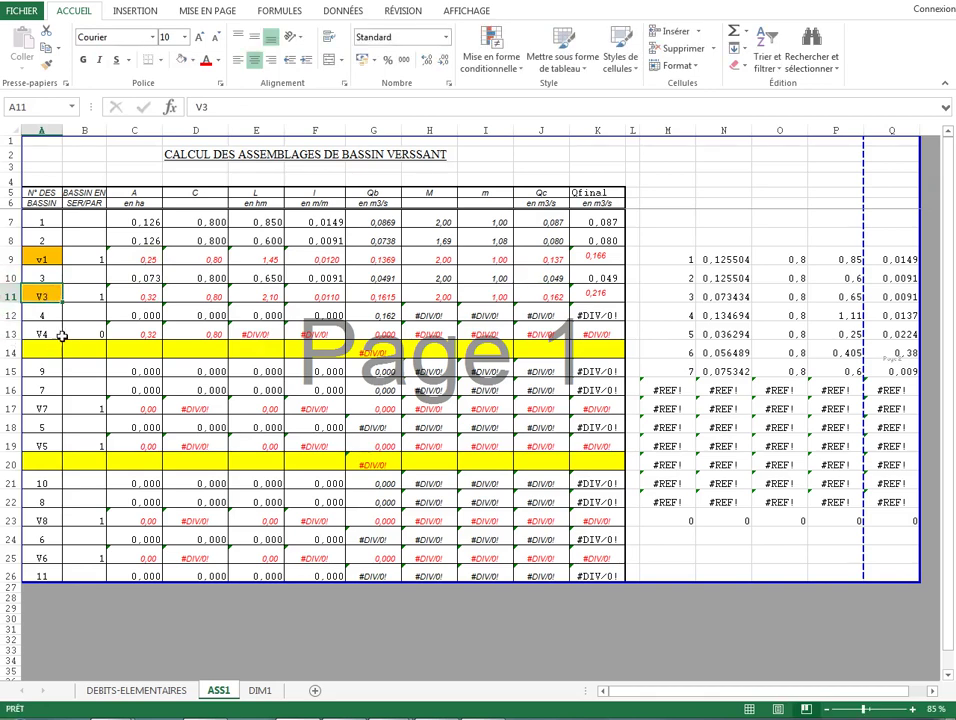
key(F2)
text(2)
key(Return)
Compare V2's area formula in C11 with the areas of v1 and basin 3 and v1's formula in C9
click(128, 293)
key(F2)
key(Escape)
drag(45, 256, 125, 260)
click(118, 278)
drag(47, 276, 194, 264)
click(139, 256)
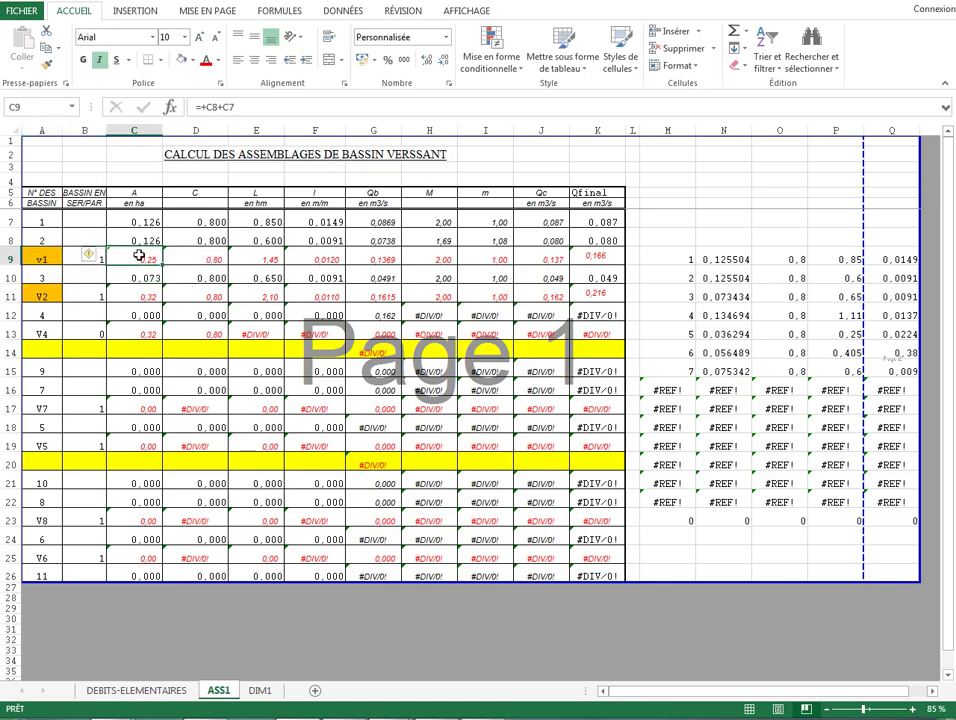
click(140, 296)
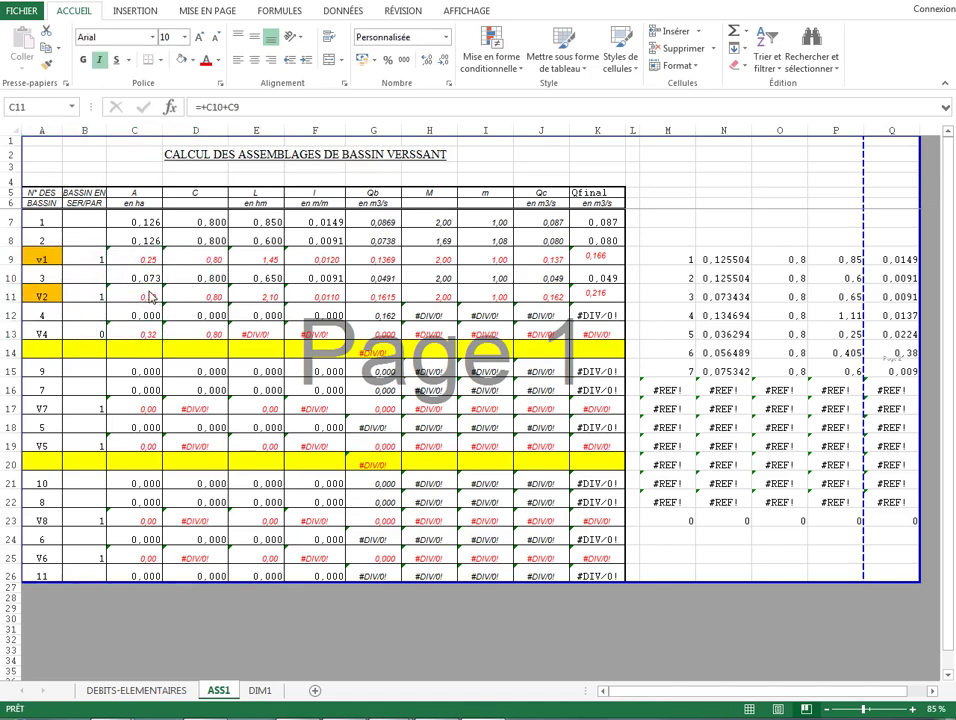
Check V2's runoff coefficient formula in D11 against the weighted-parameter rules of Tableau 3-1 in the Word document
click(224, 296)
double_click(224, 296)
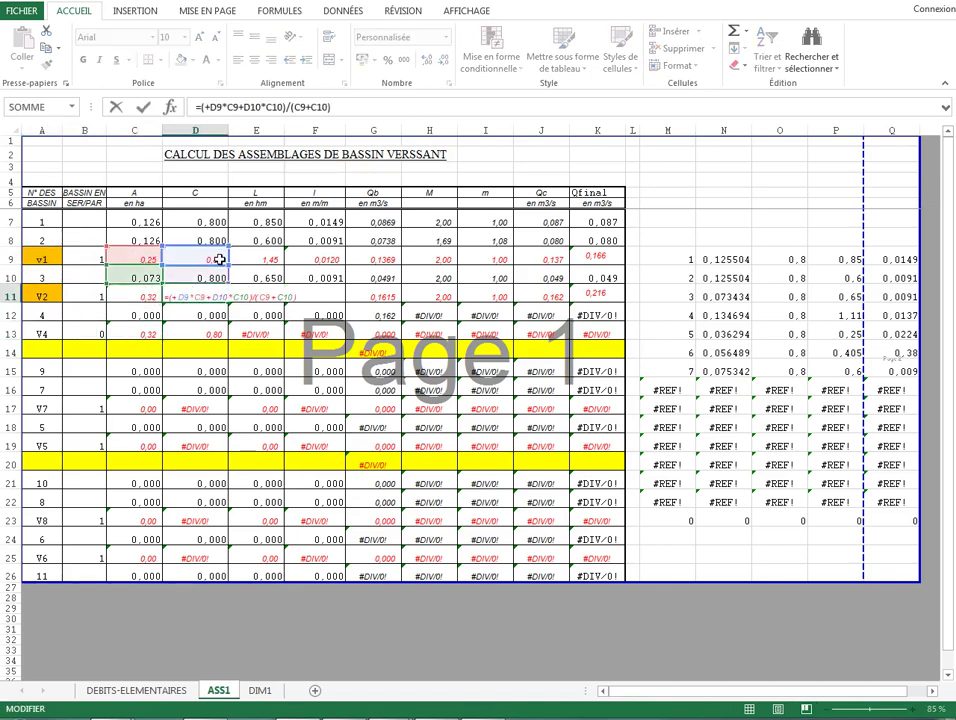
key(Escape)
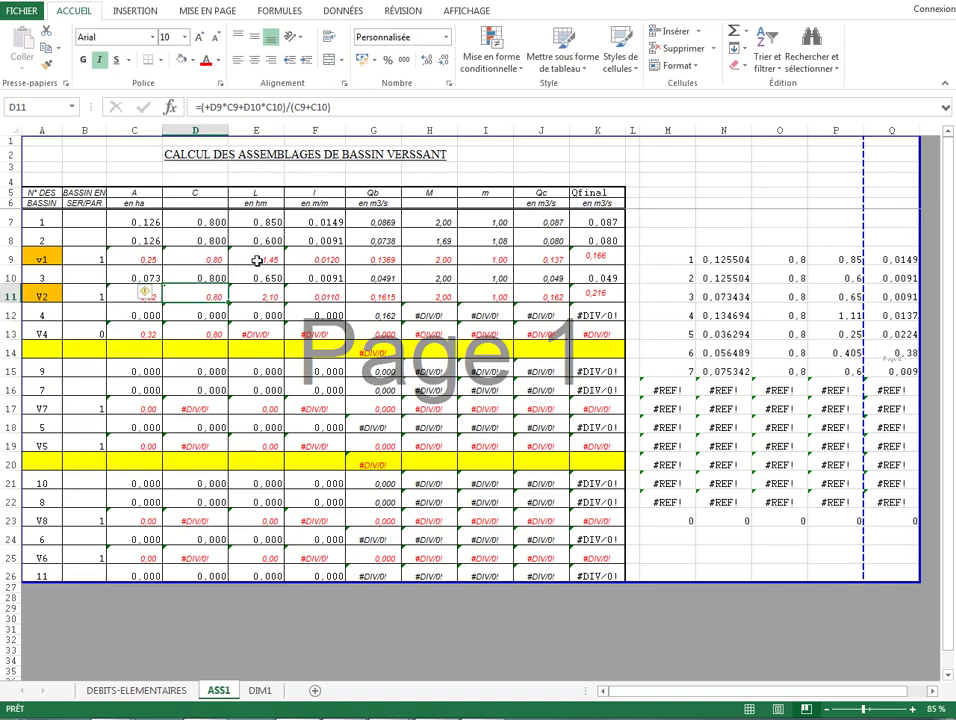
key(alt+Tab)
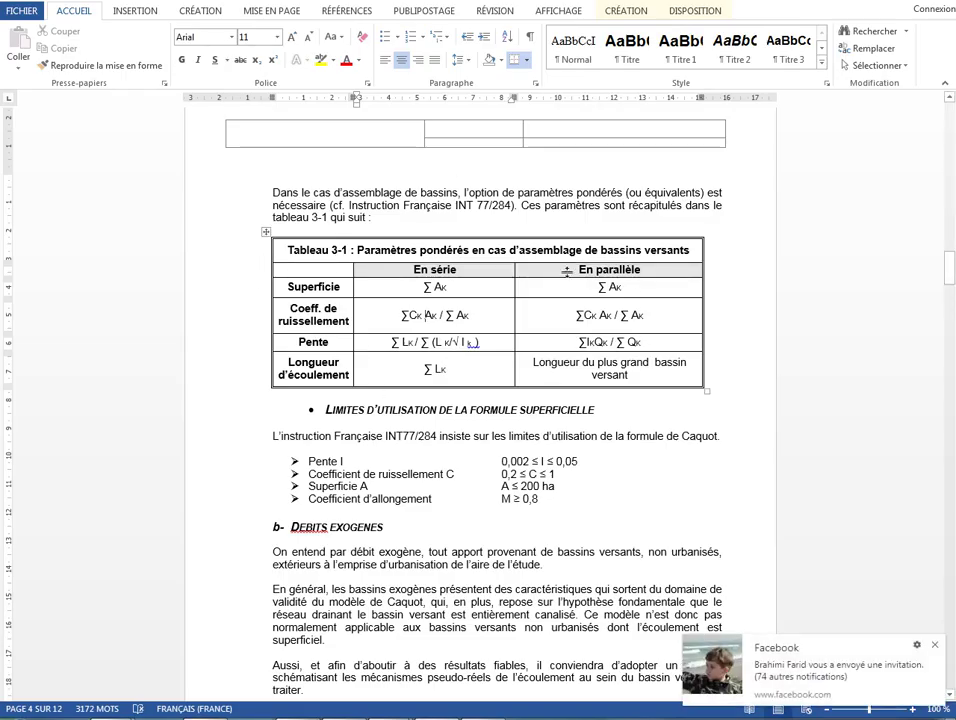
click(935, 646)
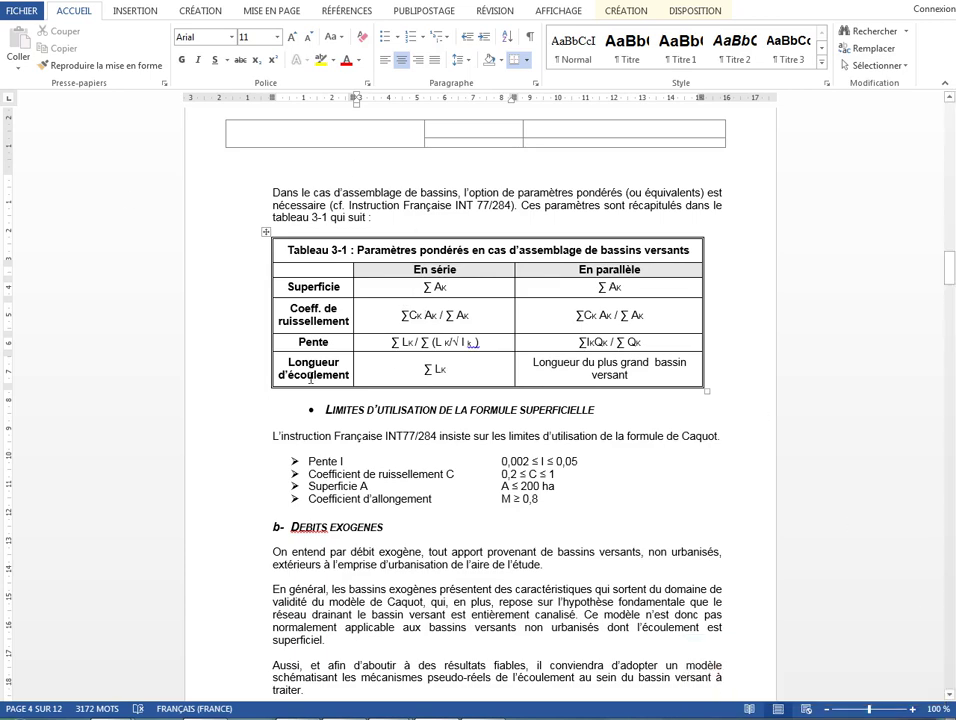
key(alt+Tab)
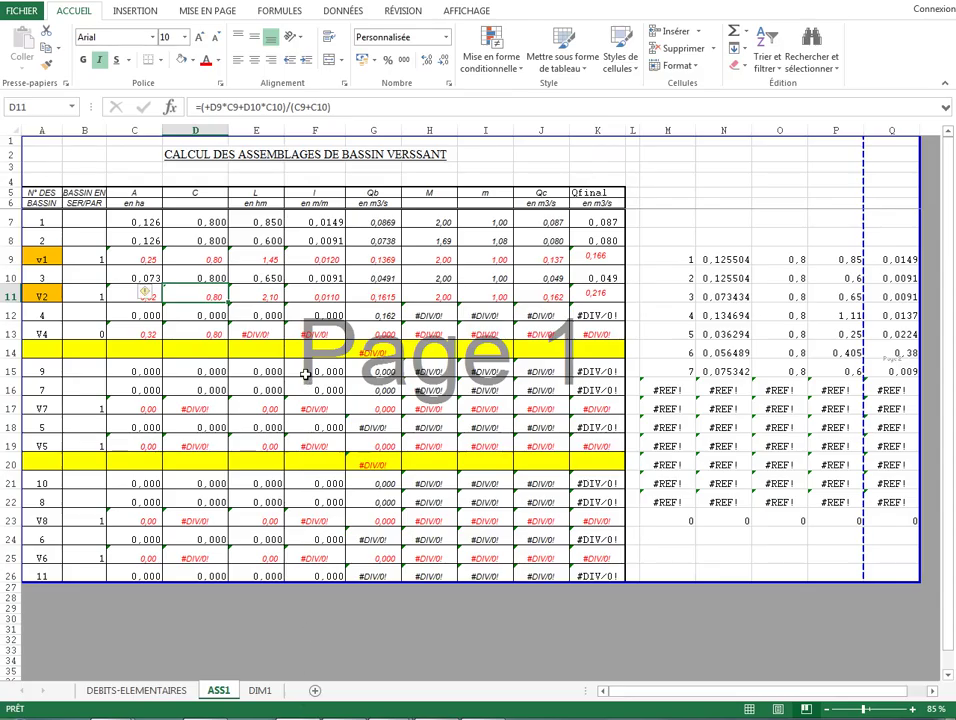
Check V2's length formula in E11 and series/parallel code in B11 against Tableau 3-1 in the Word document
click(262, 294)
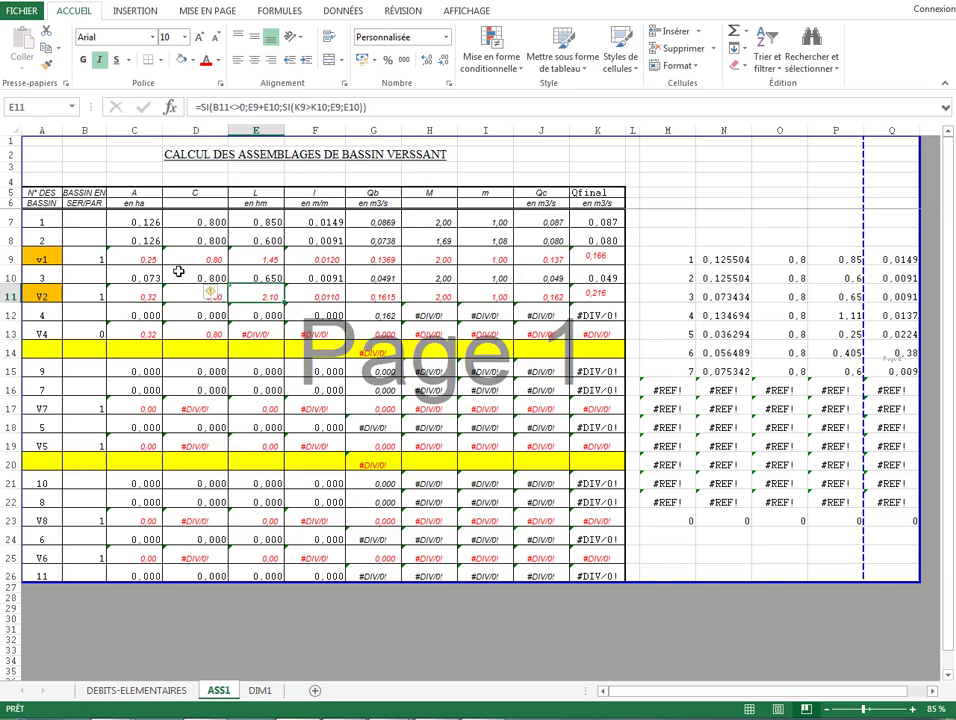
click(122, 295)
click(89, 298)
click(76, 315)
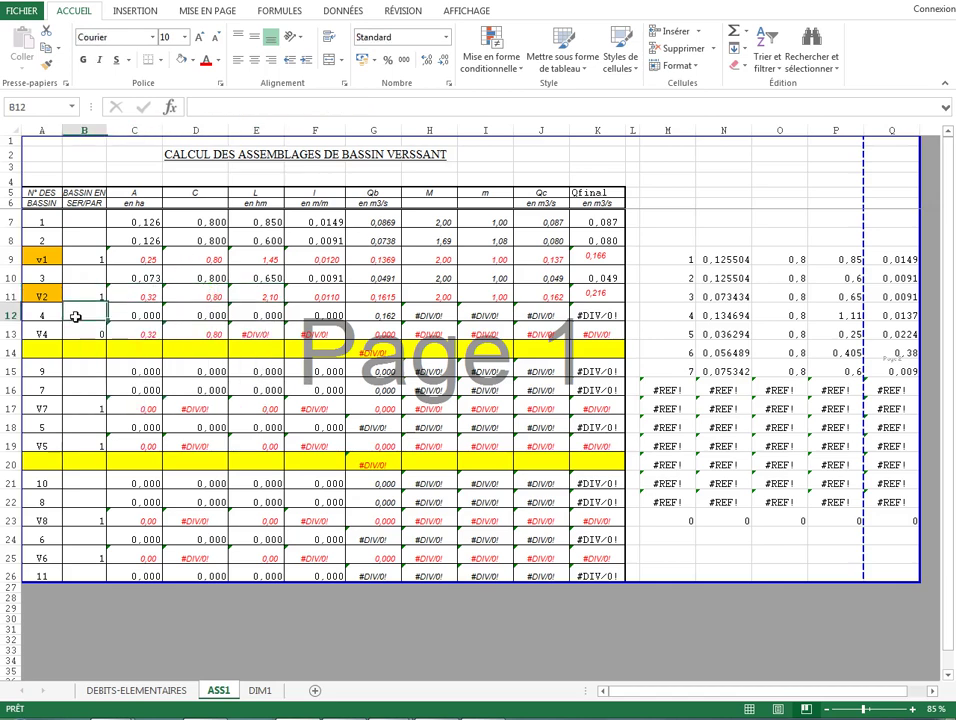
key(alt+Tab)
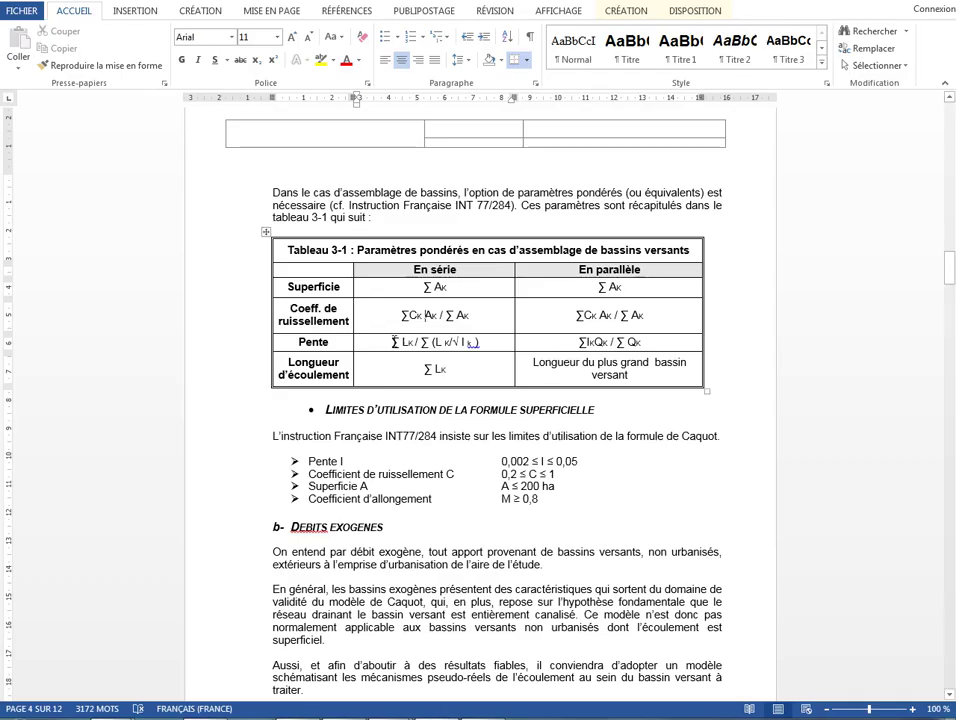
click(427, 315)
Switch to the AutoCAD basin drawing and examine how BV4 connects to its neighbouring basins
mouse_move(389, 717)
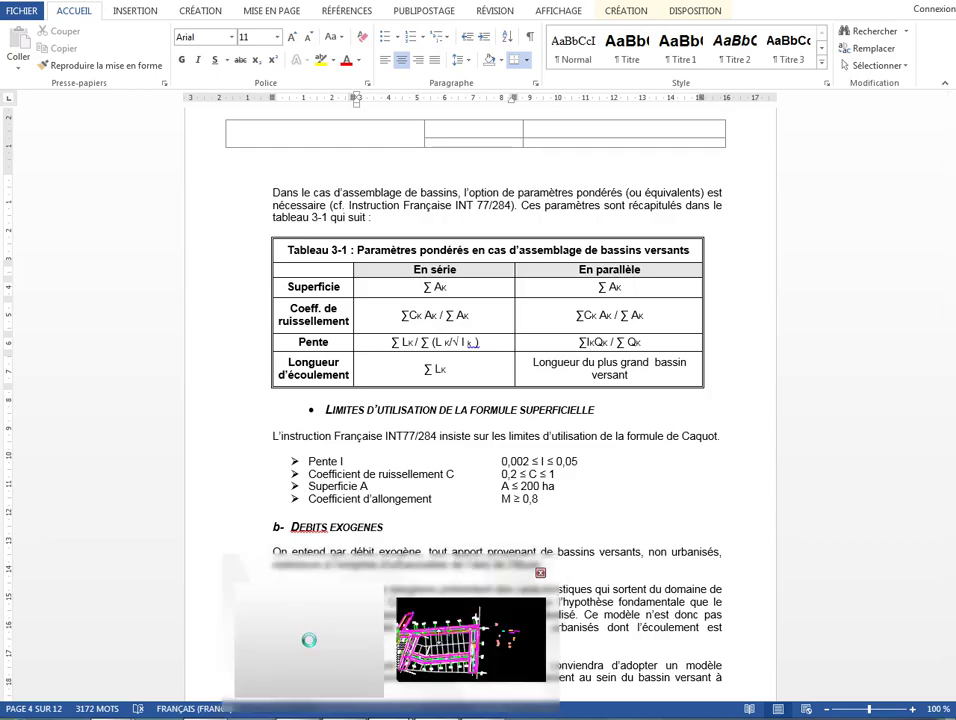
click(467, 640)
scroll(399, 331, down, 1)
scroll(370, 354, up, 1)
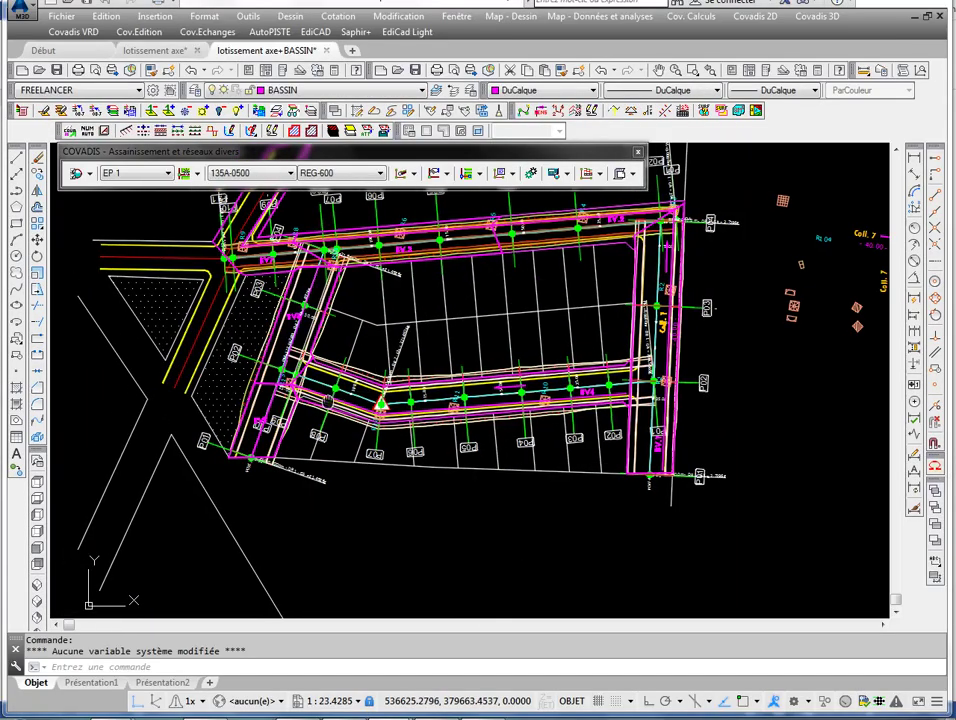
scroll(577, 396, up, 4)
scroll(540, 397, down, 2)
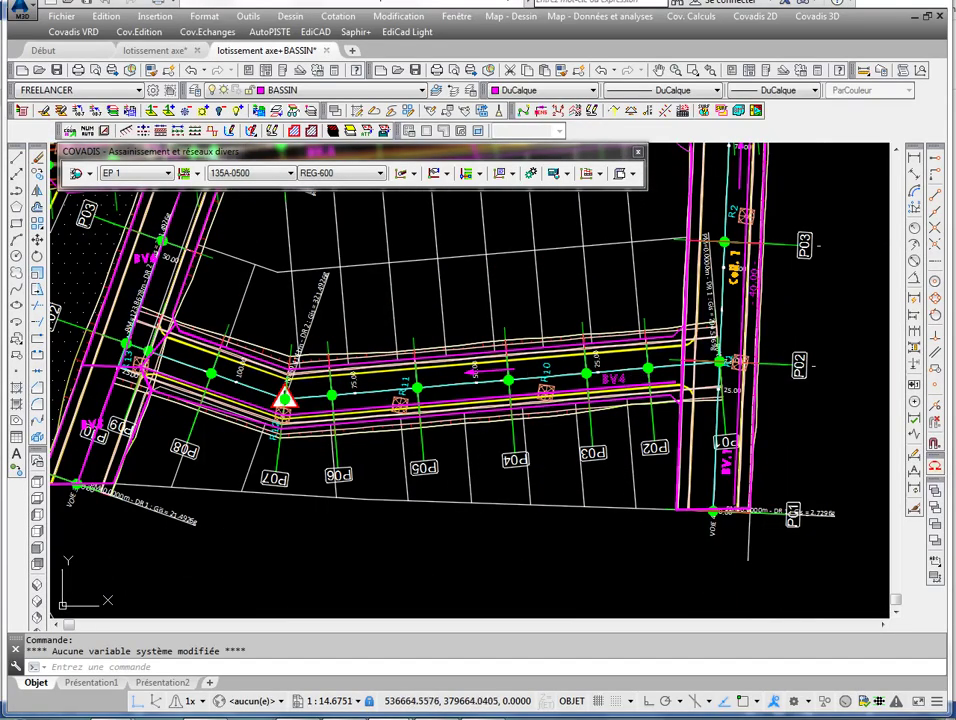
Examine how BV4 and BV5 meet in the basin drawing, along with the neighbouring basins BV.1, BV.2, BV.3, BV6 and BV7
drag(379, 389, 493, 395)
drag(360, 347, 358, 467)
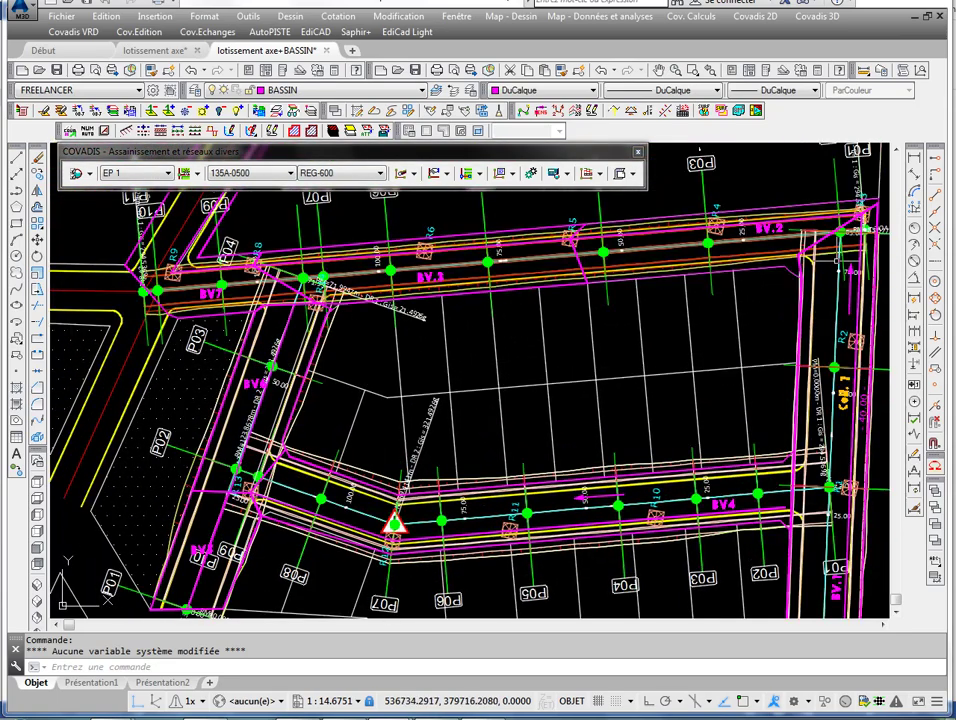
drag(248, 286, 195, 152)
drag(203, 297, 238, 454)
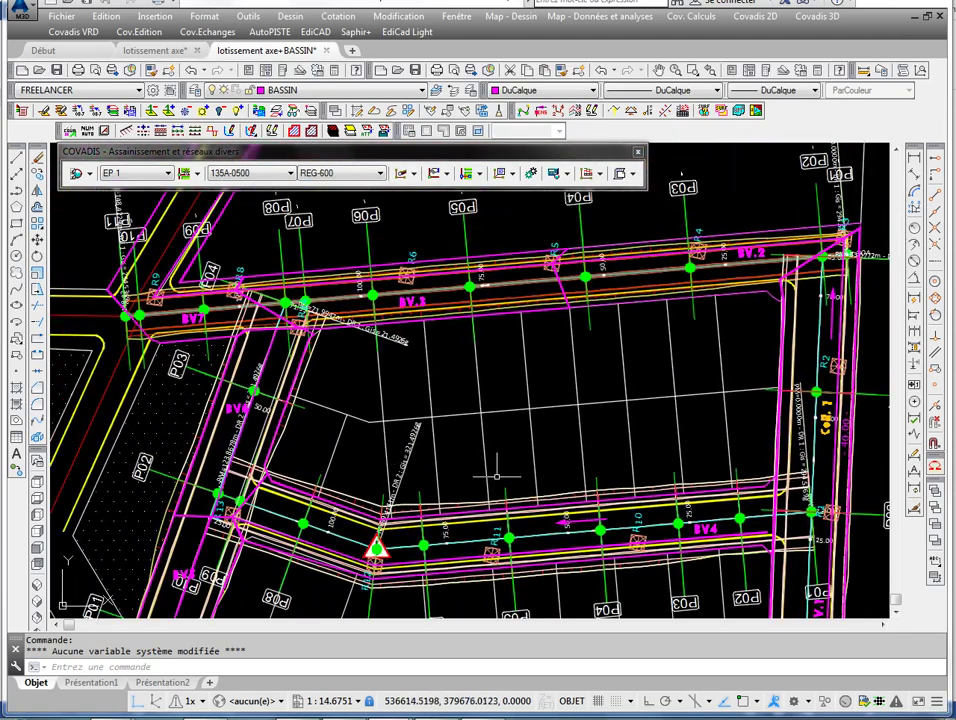
drag(185, 508, 225, 403)
scroll(207, 486, up, 2)
scroll(207, 456, down, 1)
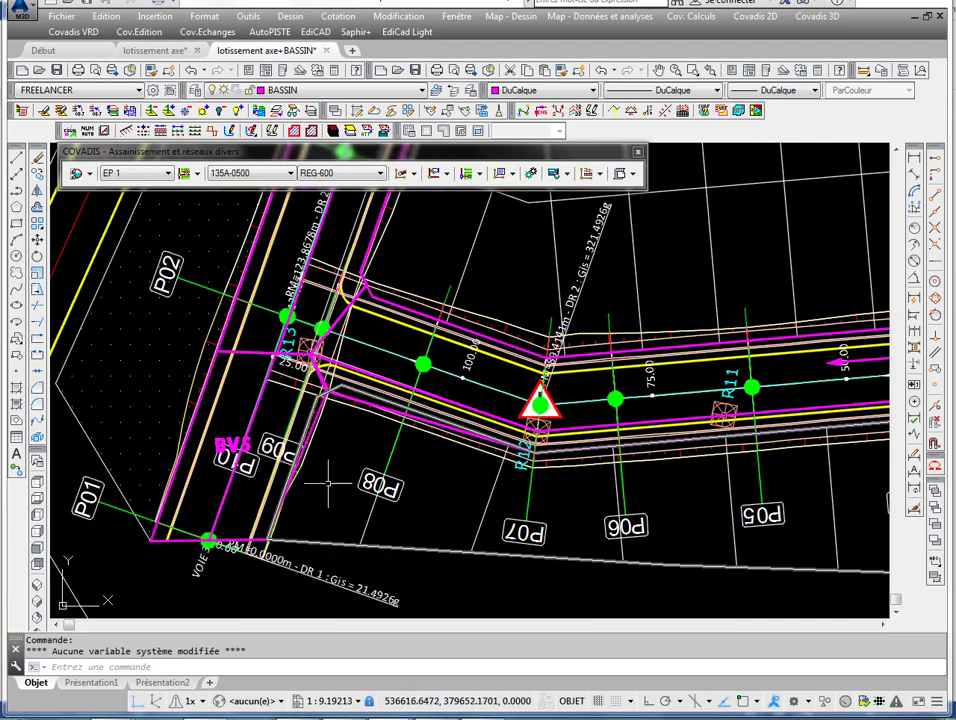
Switch to the Excel workbook and relabel the V4 row in A13 of ASS1 as basin 5
click(322, 717)
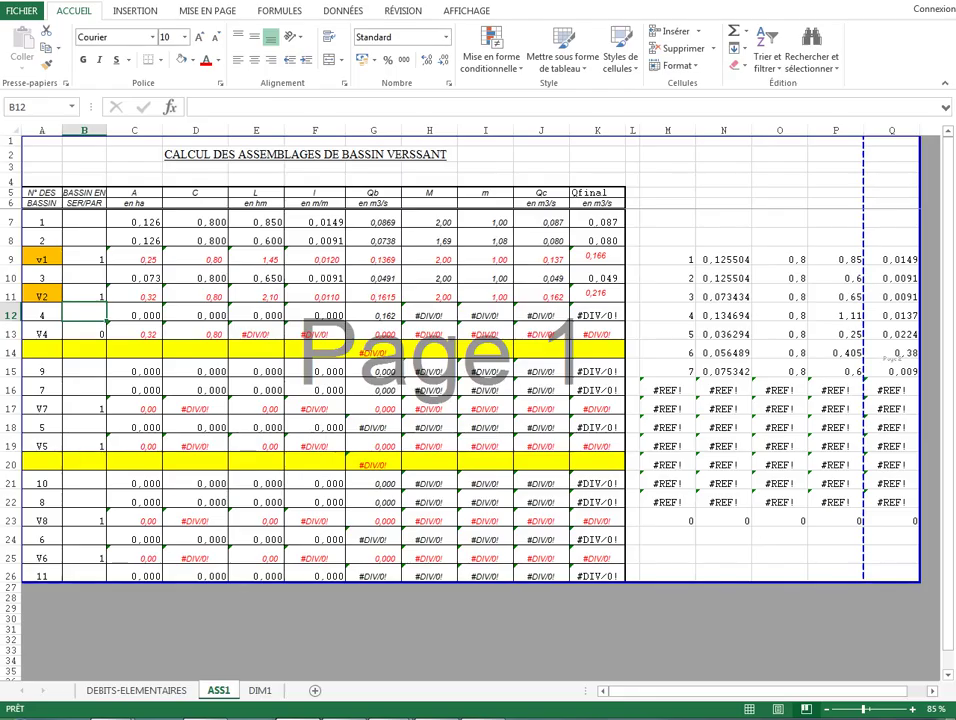
click(56, 339)
click(8, 334)
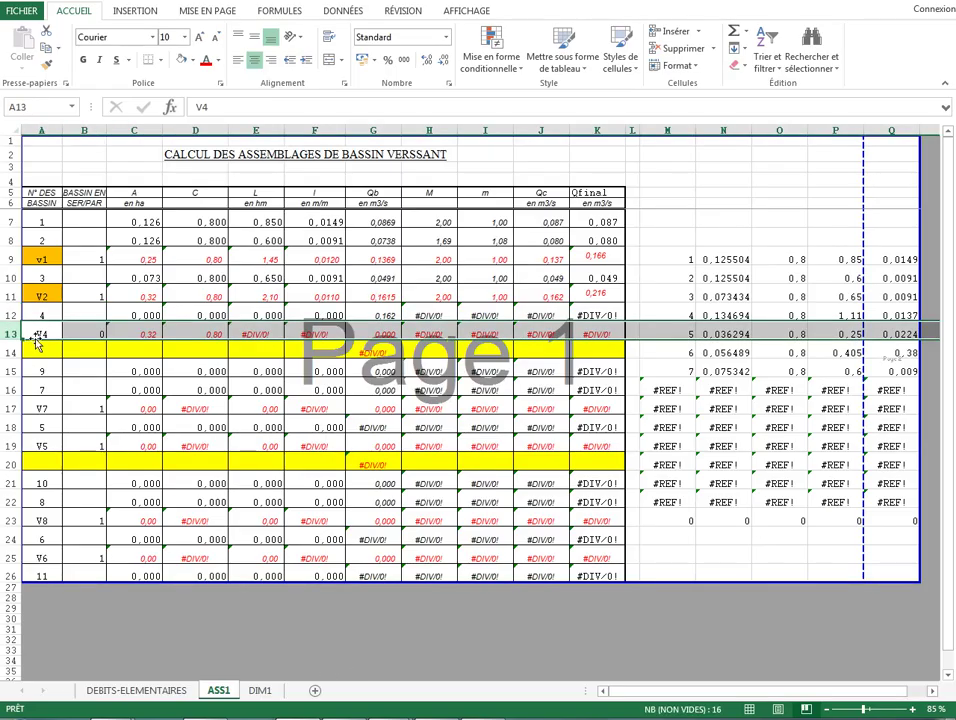
click(40, 334)
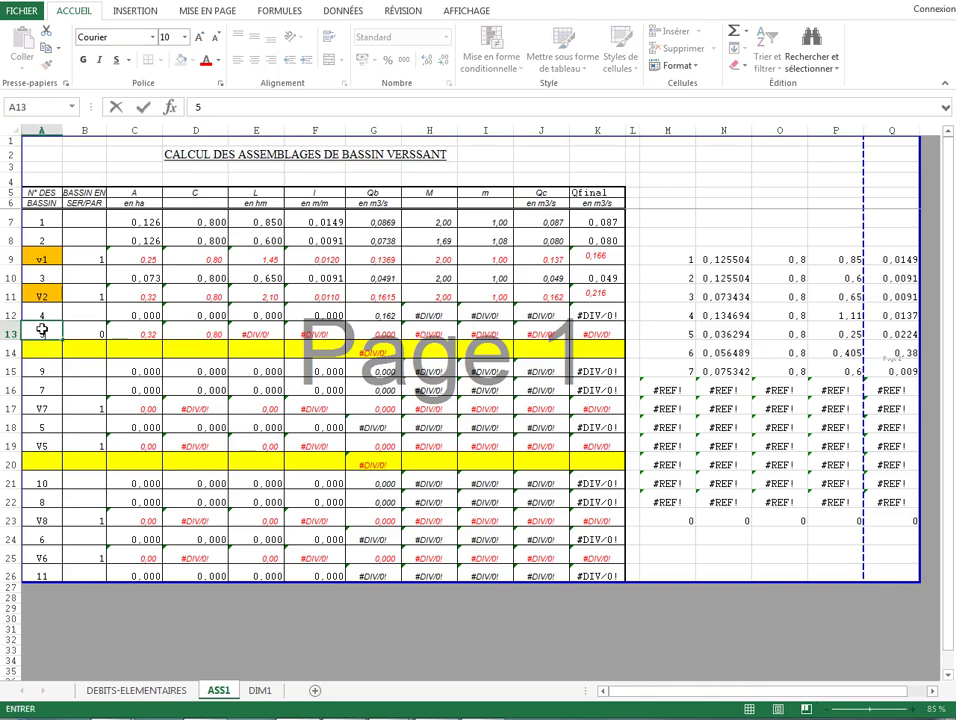
key(Return)
Try to fill basin 5's row 13 with basin 4's formulas from C12:K12
double_click(139, 331)
key(Escape)
click(177, 327)
click(145, 315)
double_click(145, 315)
key(Escape)
drag(145, 315, 575, 314)
right_click(575, 314)
click(612, 340)
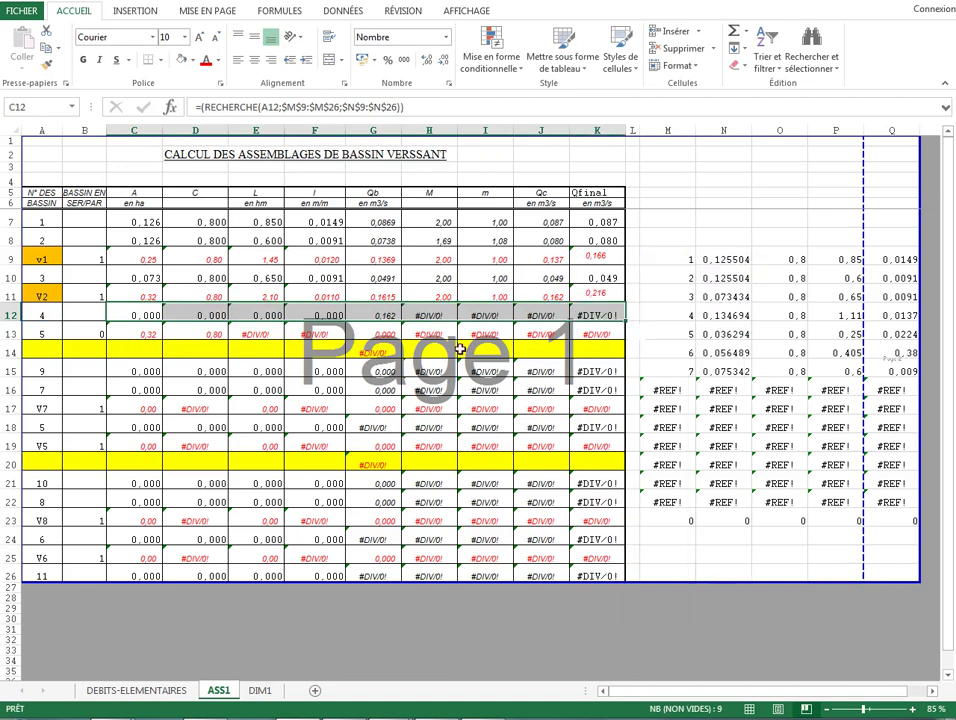
right_click(141, 327)
click(172, 393)
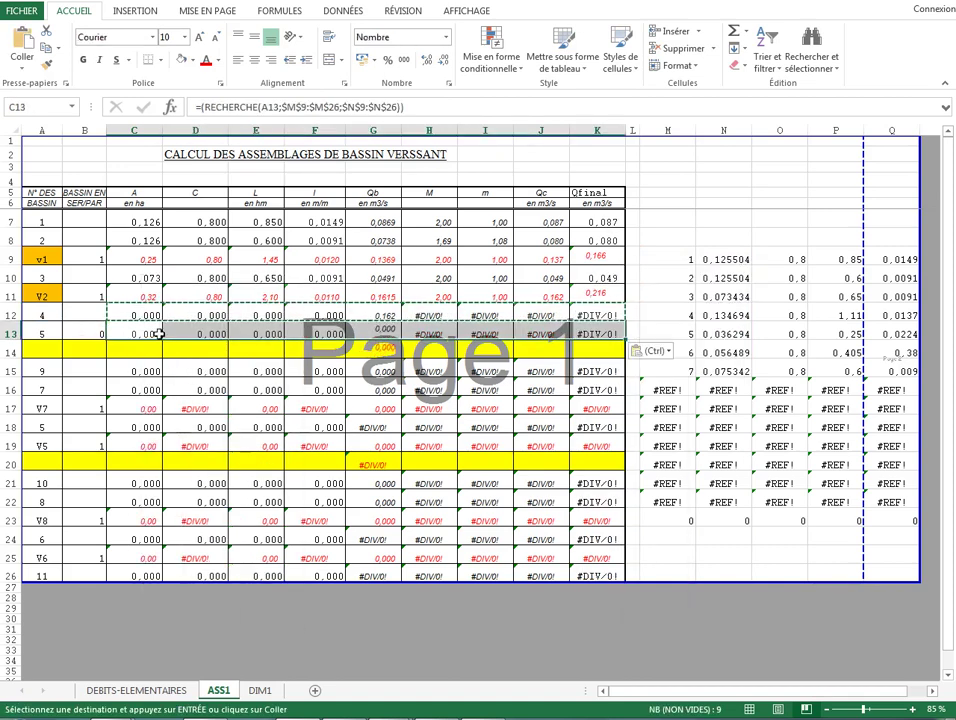
double_click(146, 332)
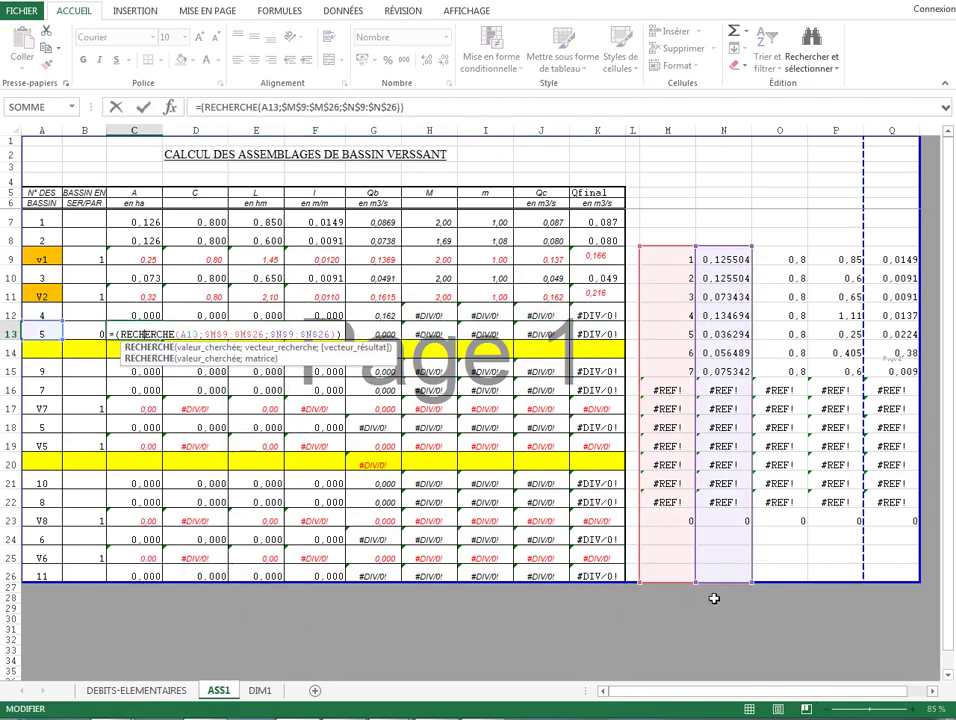
key(Escape)
Copy basin 3's formulas from C10:K10 into basin 5's row, starting at C13
double_click(147, 278)
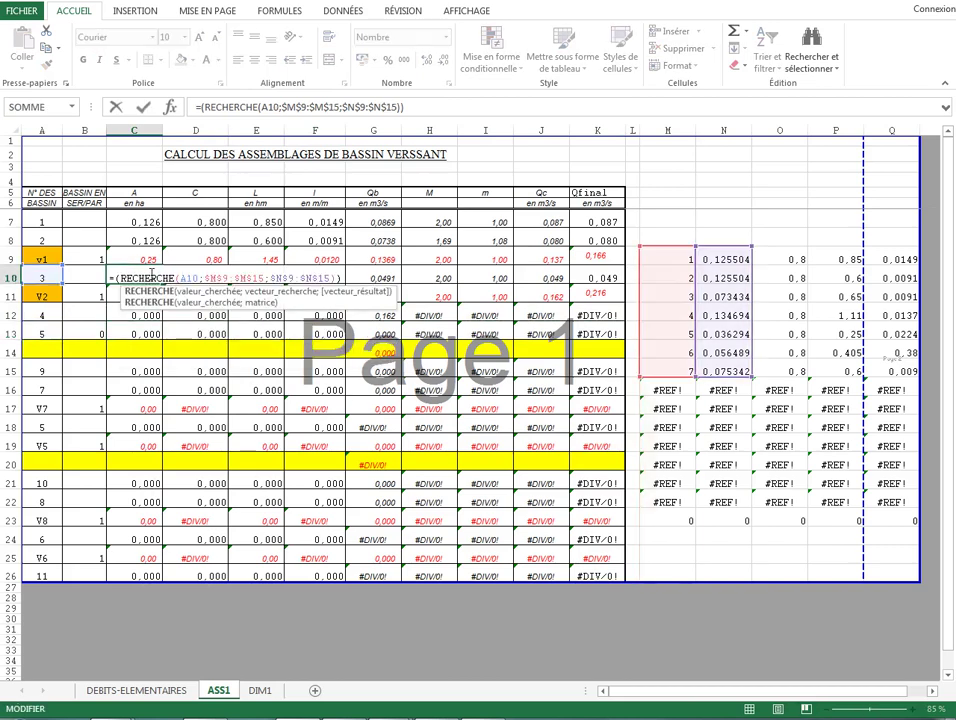
key(Escape)
drag(149, 277, 608, 273)
right_click(608, 273)
click(645, 301)
click(156, 331)
right_click(156, 331)
click(188, 396)
Check basin 5's area and runoff coefficient lookups in C13 and D13 and its final flow formula in K13
double_click(145, 333)
key(Escape)
double_click(95, 326)
click(156, 331)
double_click(156, 331)
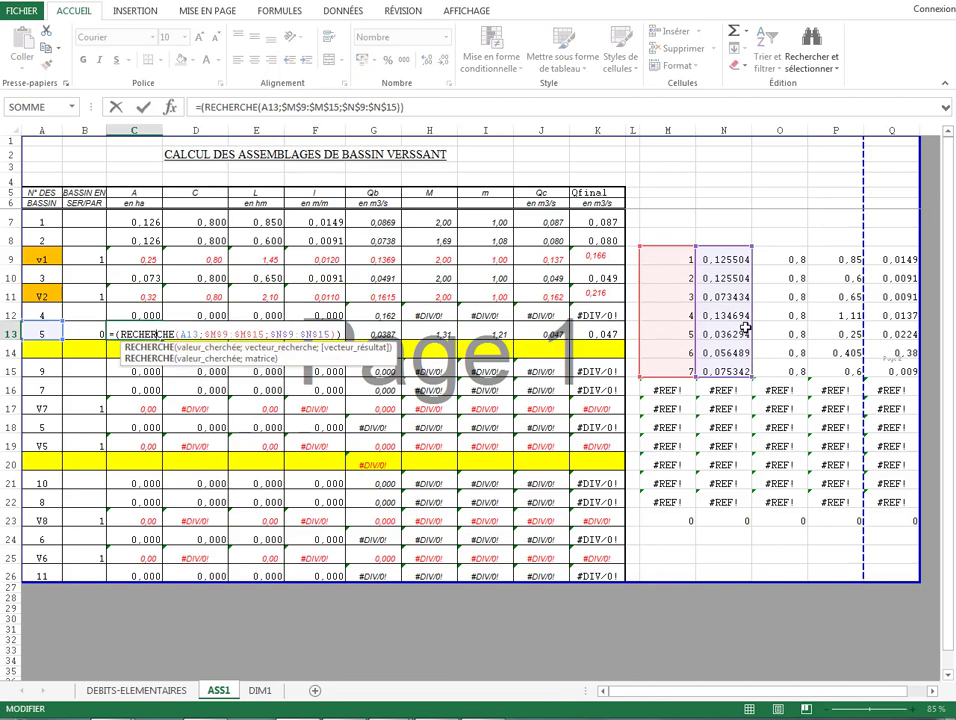
key(Escape)
double_click(192, 330)
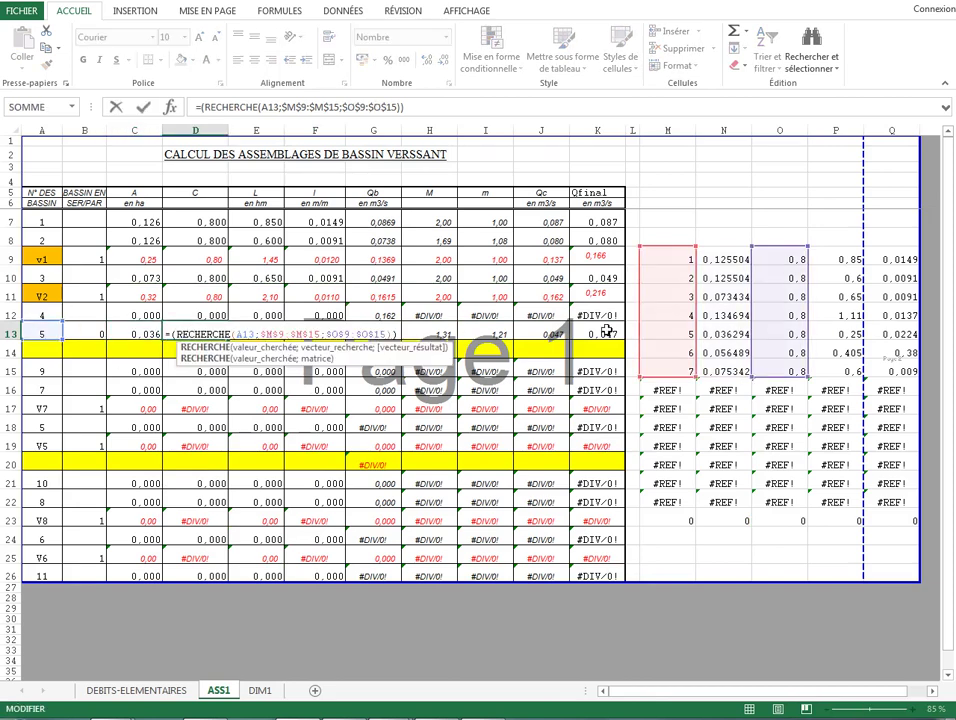
key(Escape)
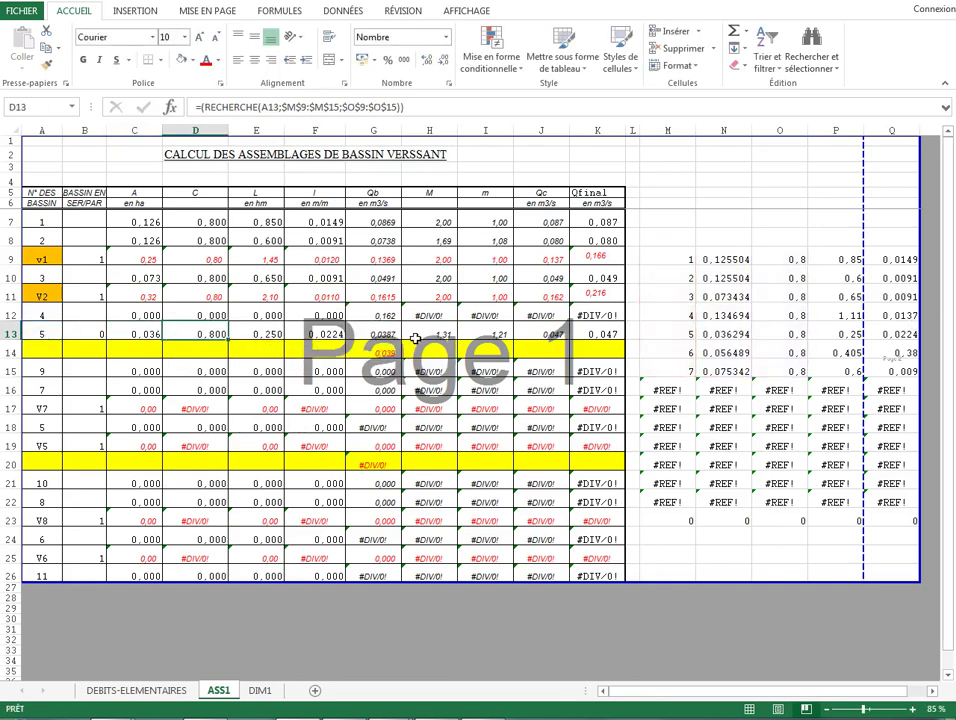
double_click(596, 331)
key(Escape)
Copy basin 5's formulas from C13:K13 into basin 4's row, starting at C12
click(111, 315)
click(92, 314)
double_click(132, 309)
key(Escape)
click(140, 330)
drag(217, 333, 587, 336)
right_click(587, 336)
click(606, 363)
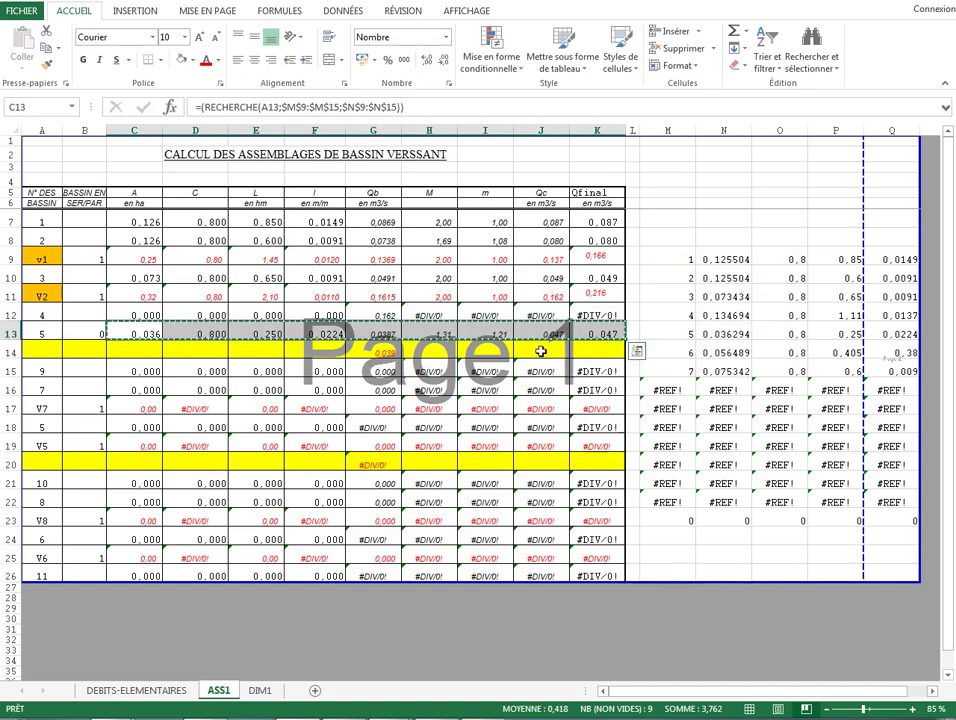
right_click(150, 315)
click(178, 362)
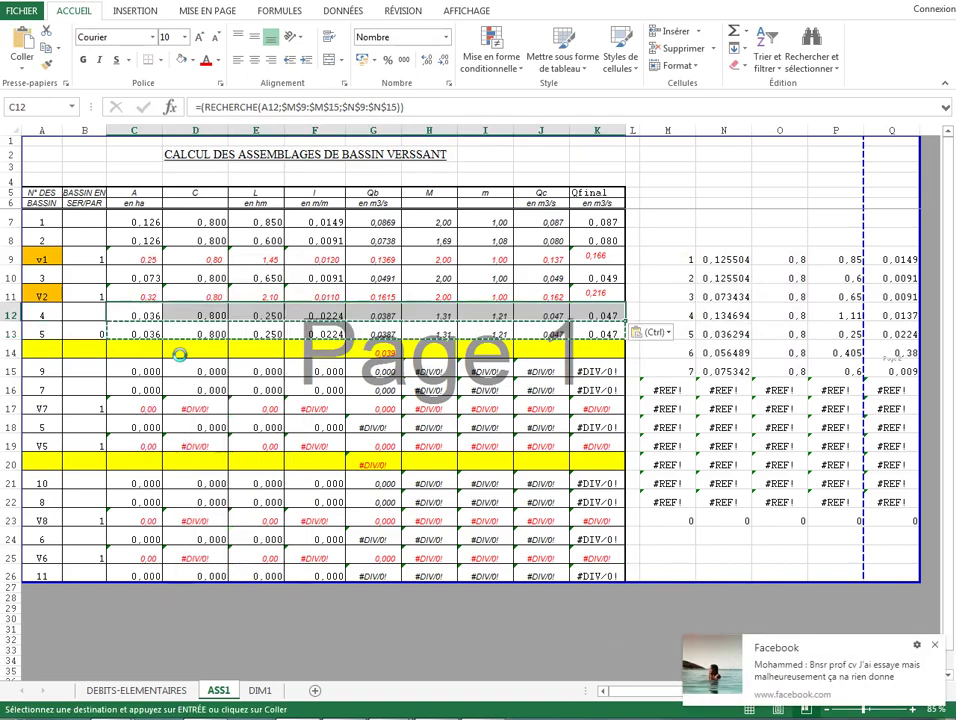
Copy V2's assembly formulas from C11:K11 into the yellow row below basin 5, starting at C14
click(141, 333)
double_click(145, 333)
key(Escape)
click(81, 328)
click(43, 332)
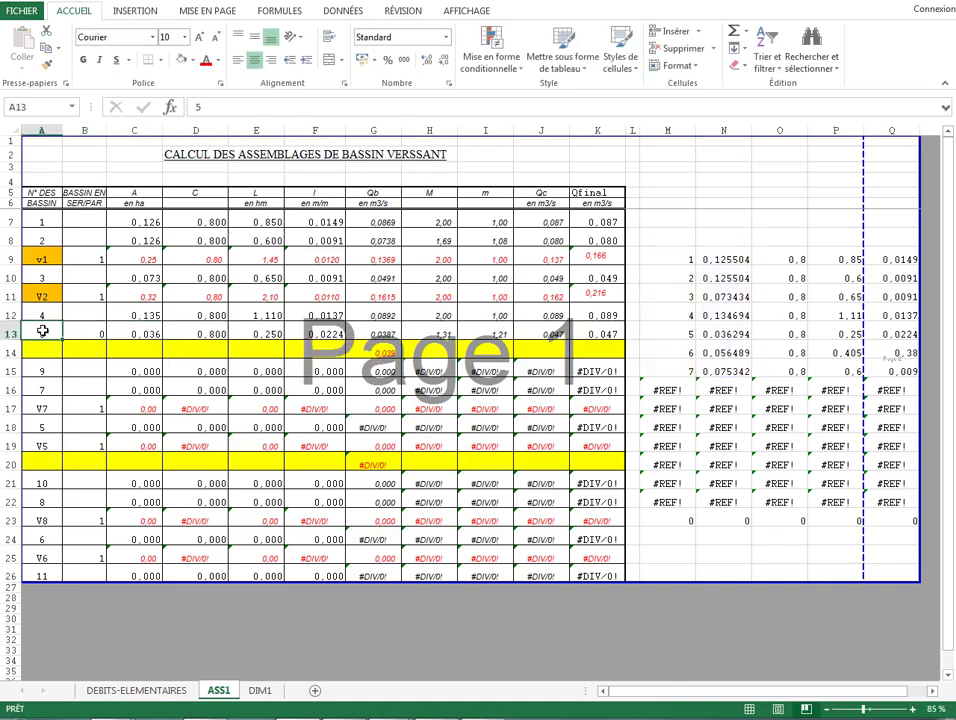
drag(130, 296, 597, 296)
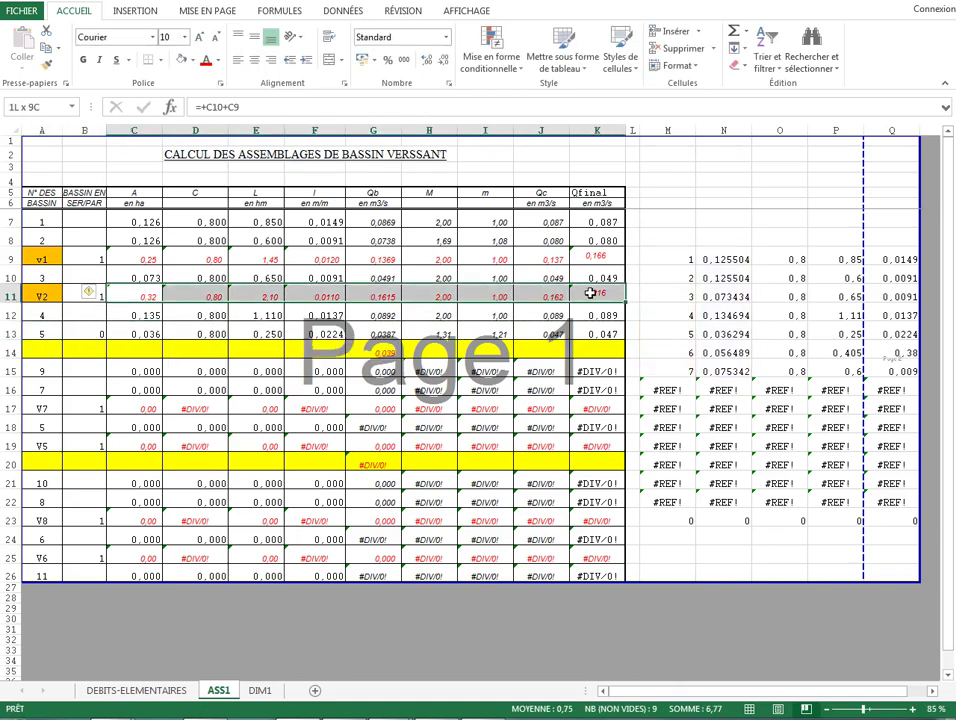
right_click(597, 296)
click(627, 325)
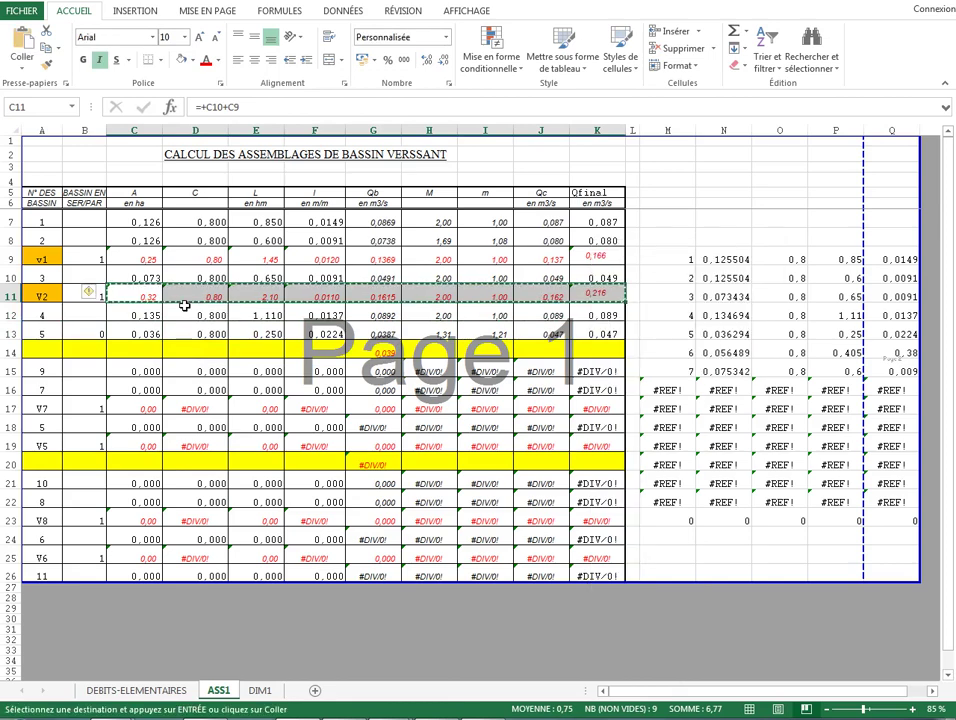
right_click(135, 345)
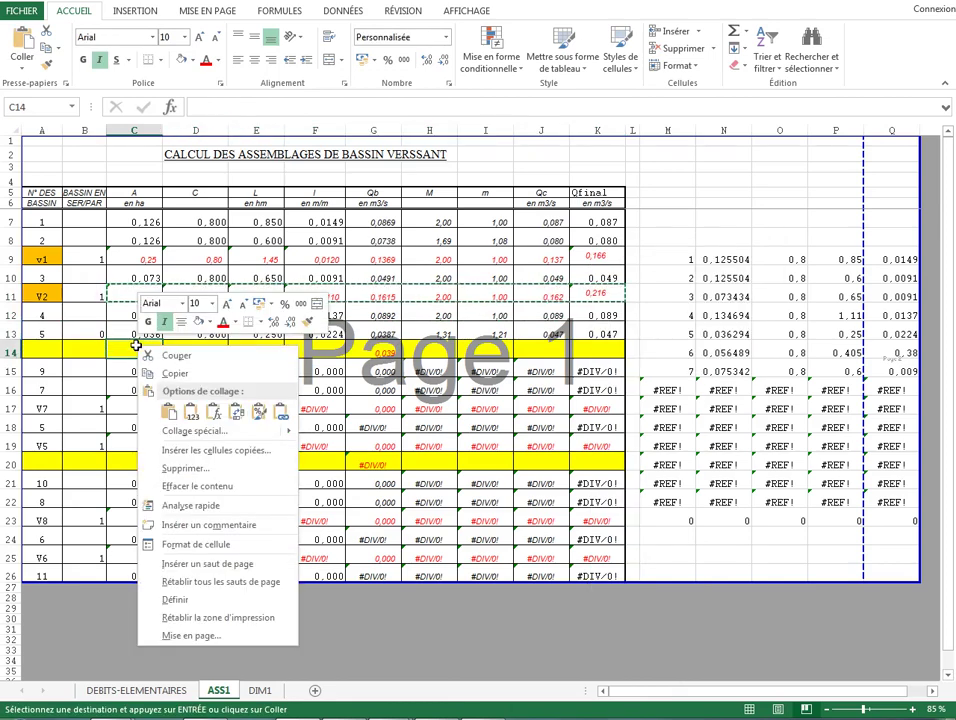
click(168, 411)
Review v1's row and the area formulas in C13 and C14, and check the basins' values on the DEBITS-ELEMENTAIRES sheet
drag(139, 252, 589, 259)
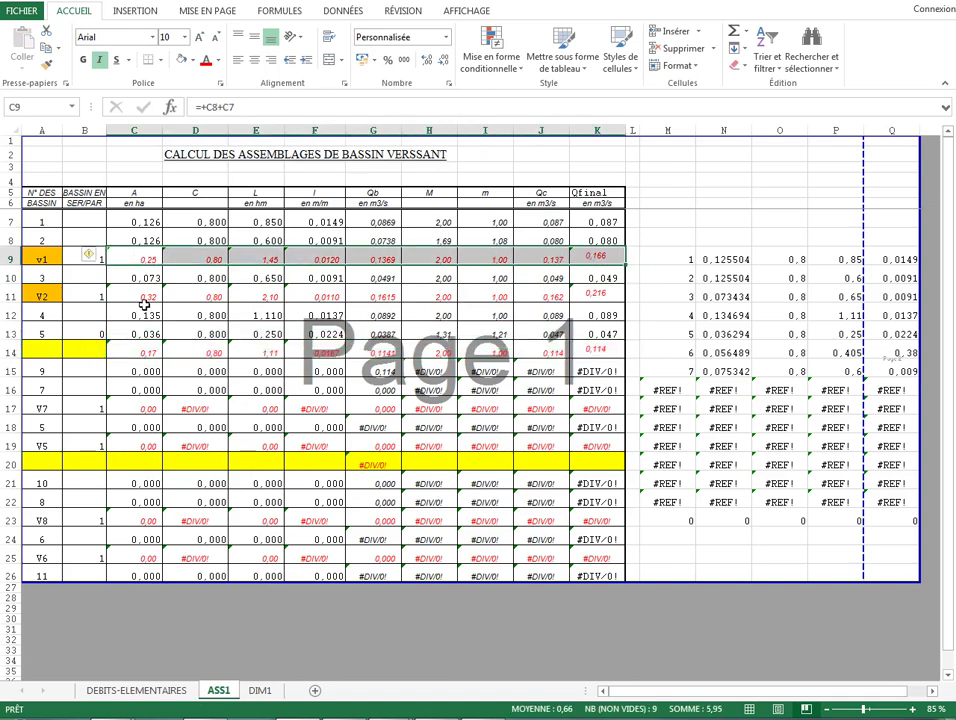
double_click(148, 334)
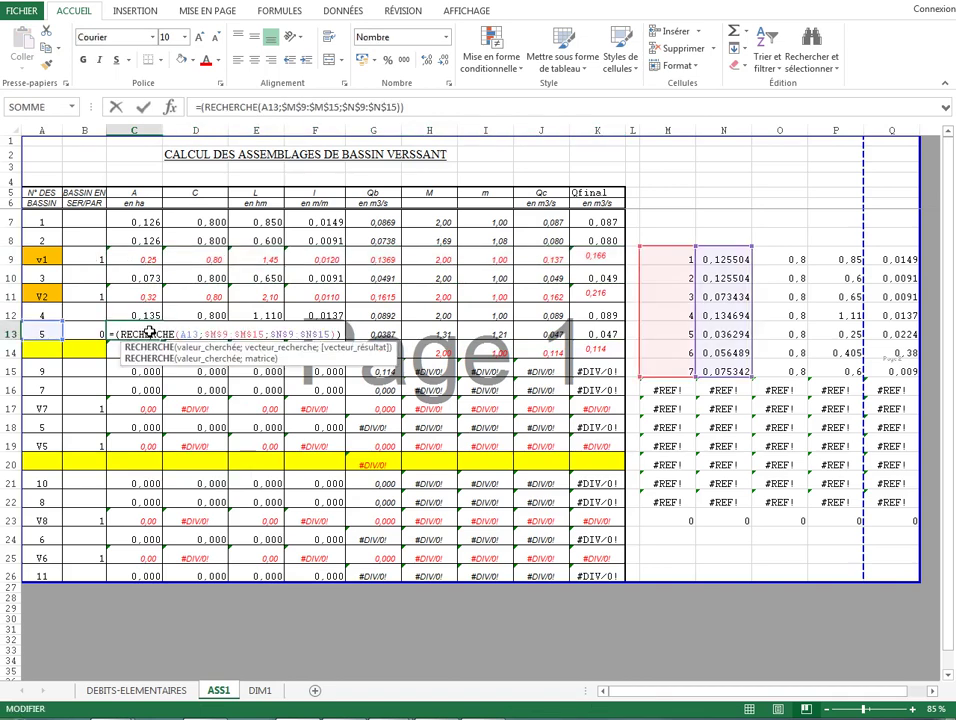
key(Escape)
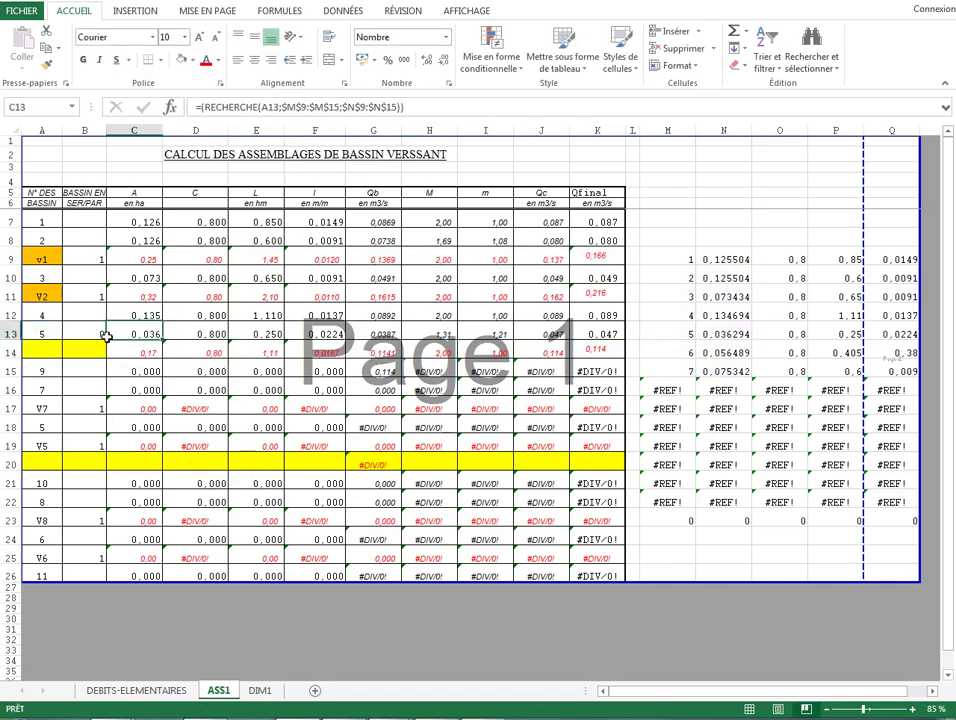
click(157, 352)
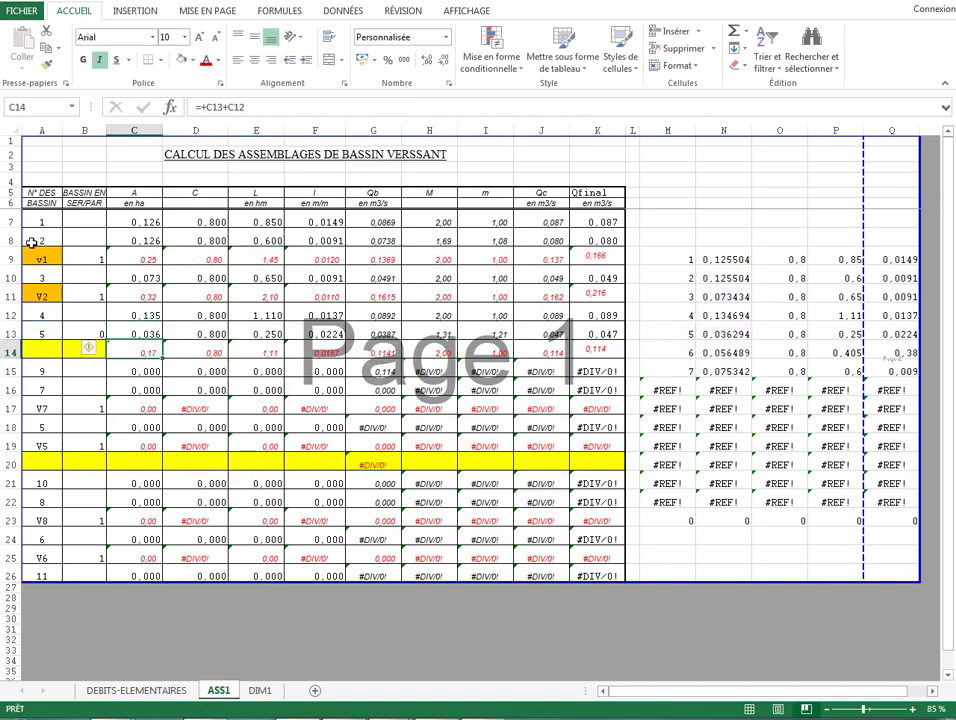
click(136, 690)
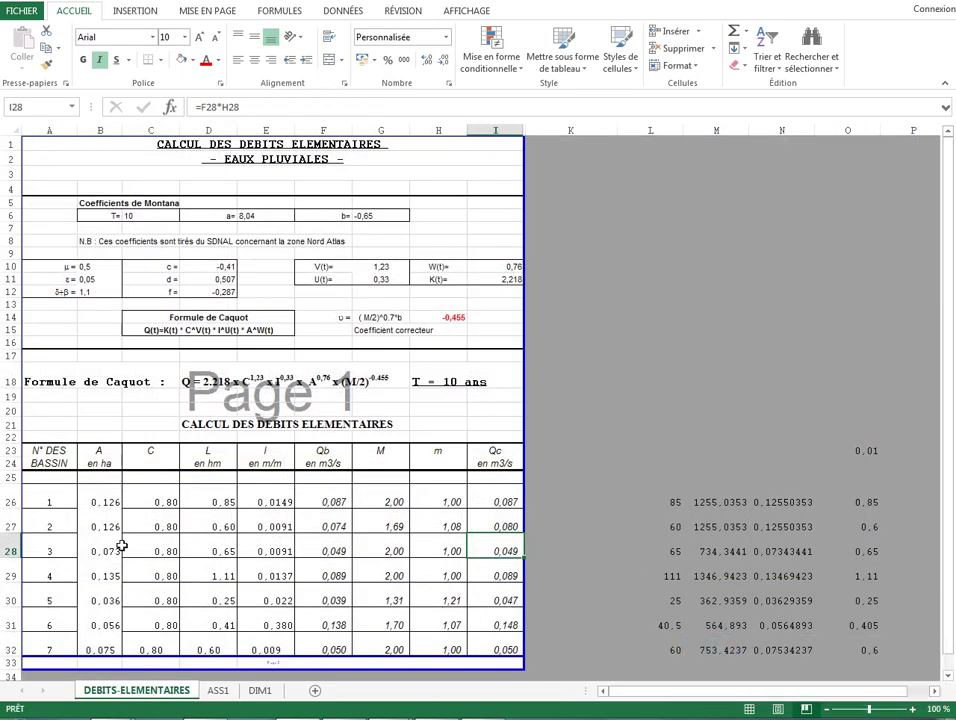
click(218, 690)
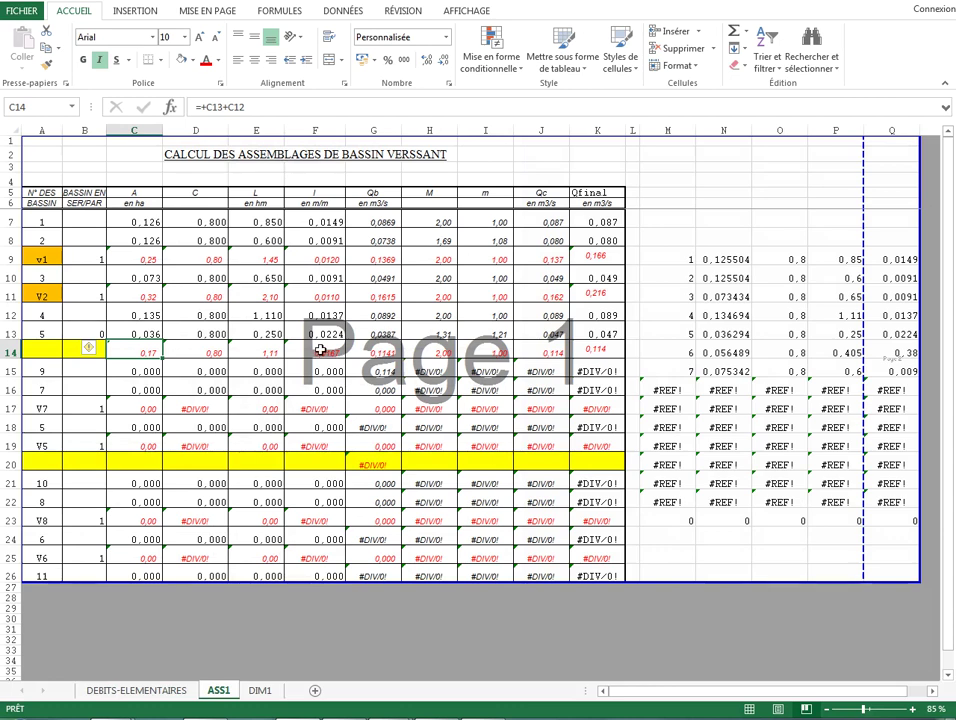
Clear basin 5's series/parallel code in B13 and label A14 as v3 with the formatting of V2's label
click(97, 331)
key(Delete)
click(43, 294)
right_click(43, 294)
click(46, 64)
click(44, 348)
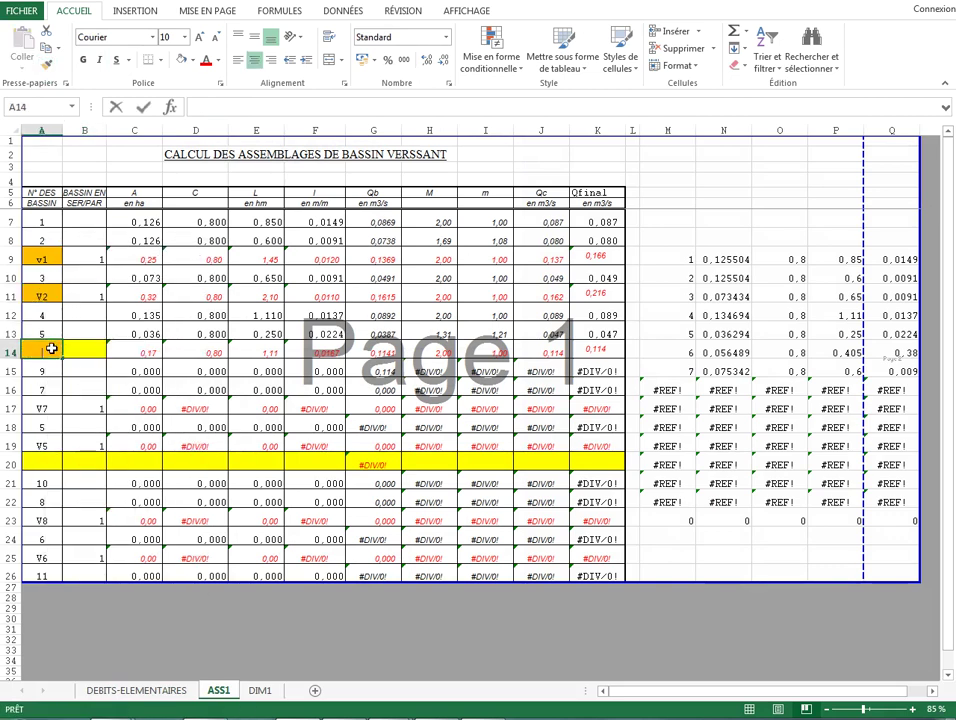
text(v)
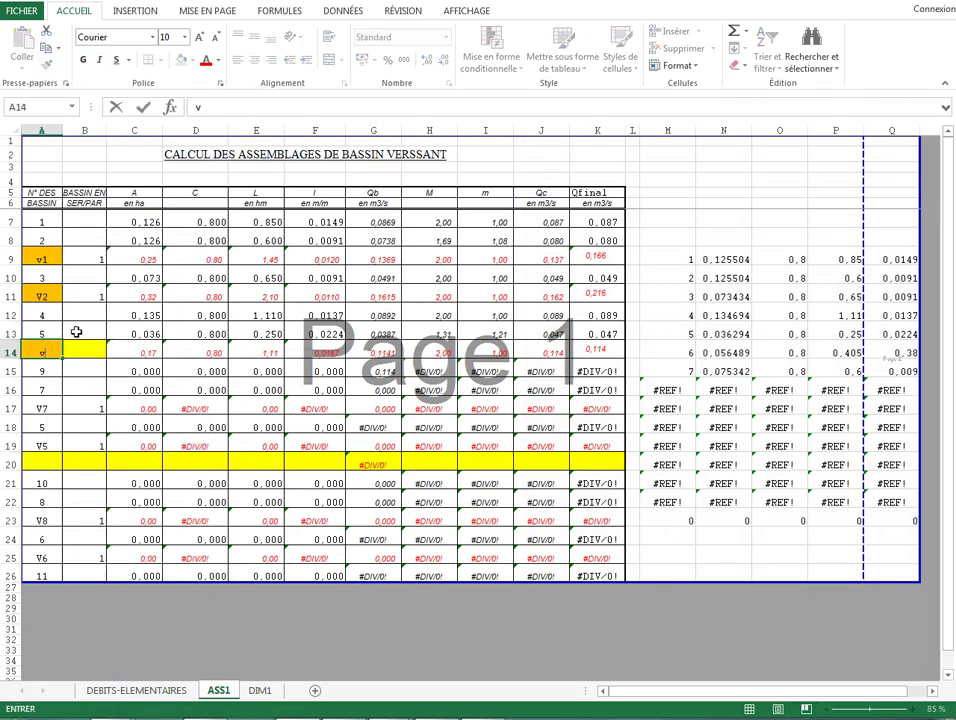
key(Return)
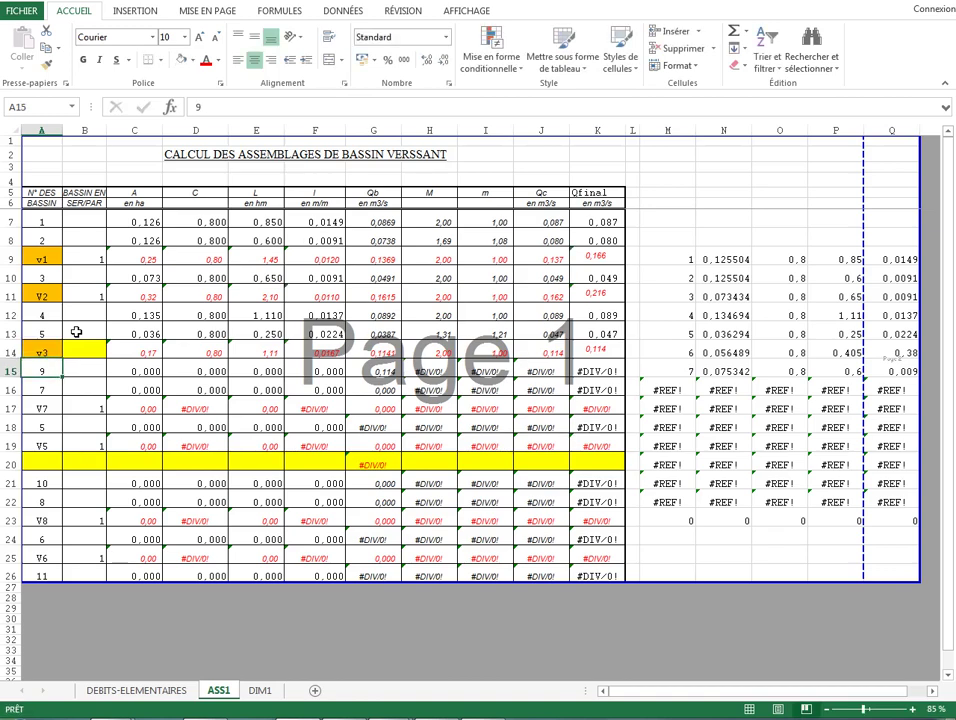
Set v3's series/parallel code in B14 to 0
click(82, 349)
text(0)
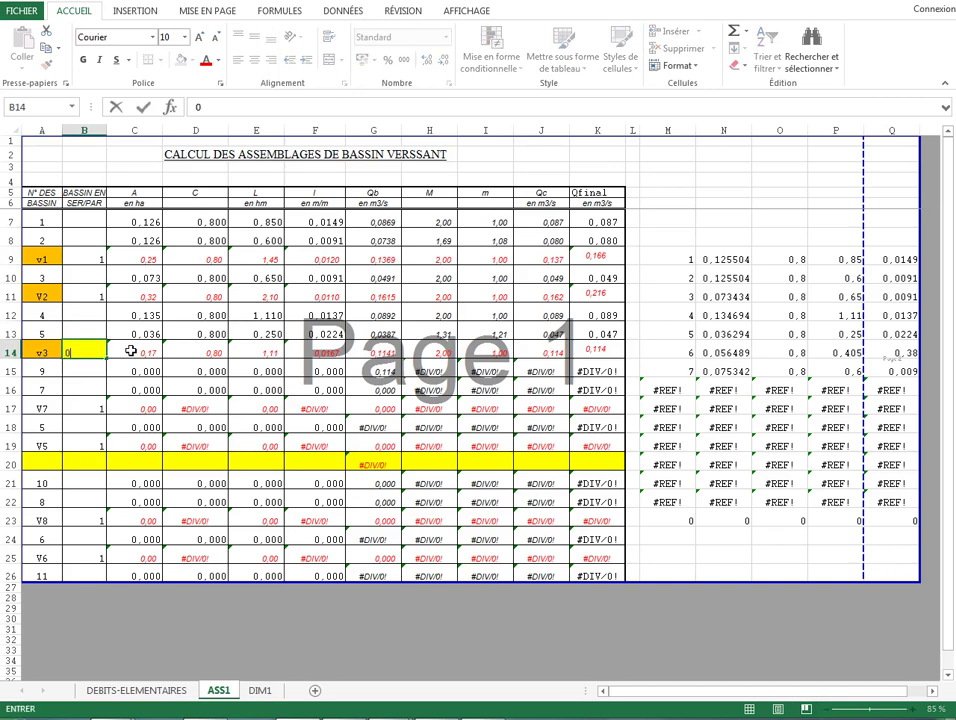
click(130, 350)
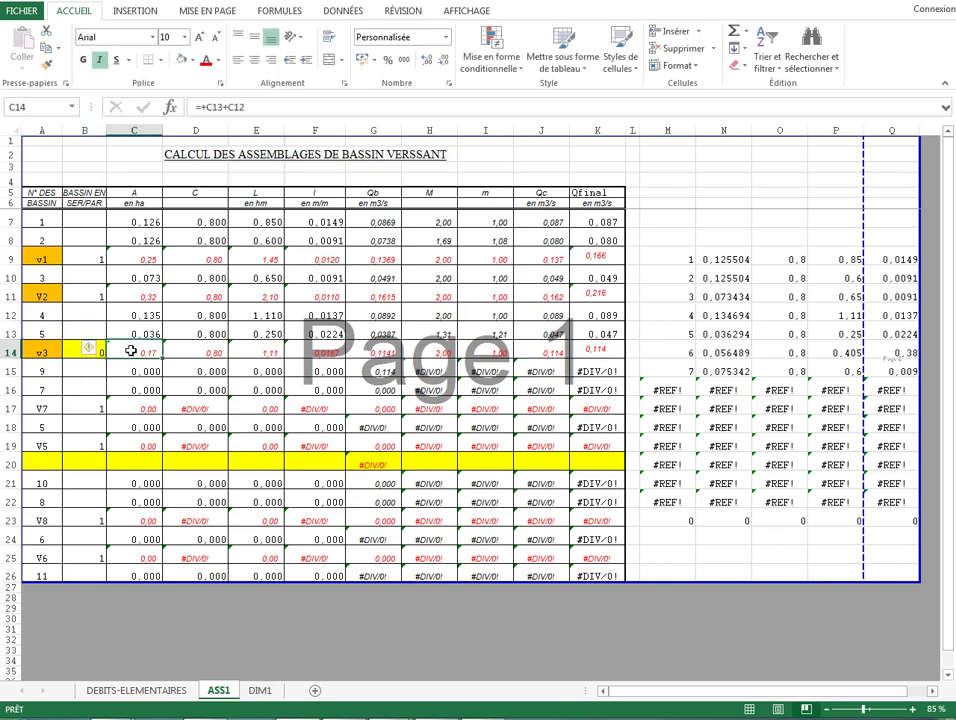
Check v3's area, runoff coefficient and length formulas in C14, D14 and E14 against the rows of basins 4 and 5
double_click(130, 350)
key(Escape)
double_click(198, 352)
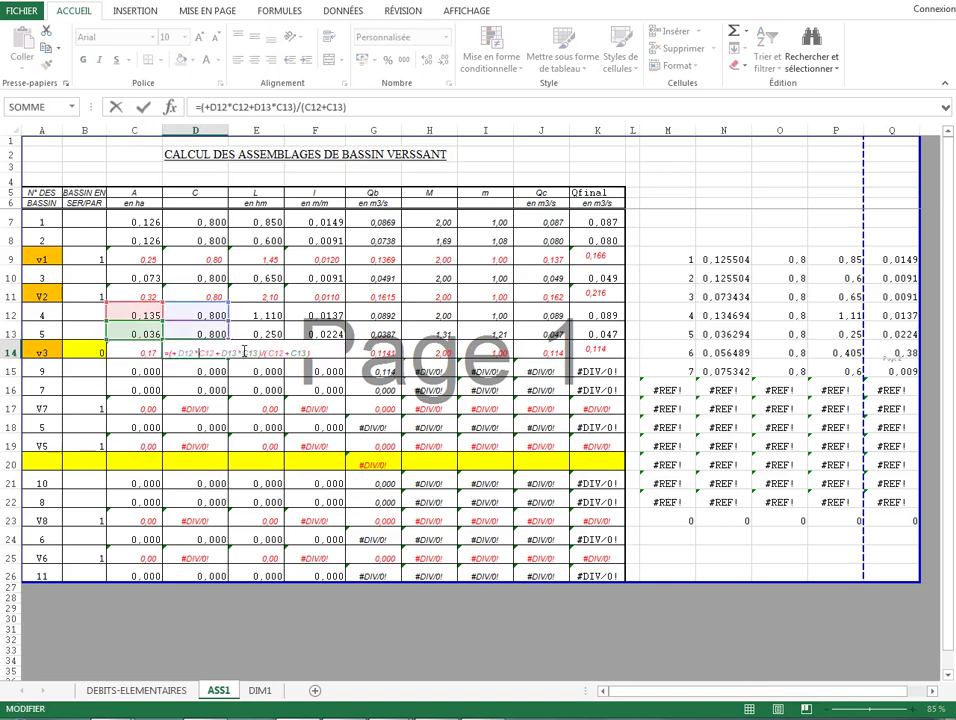
key(Escape)
click(132, 366)
double_click(134, 362)
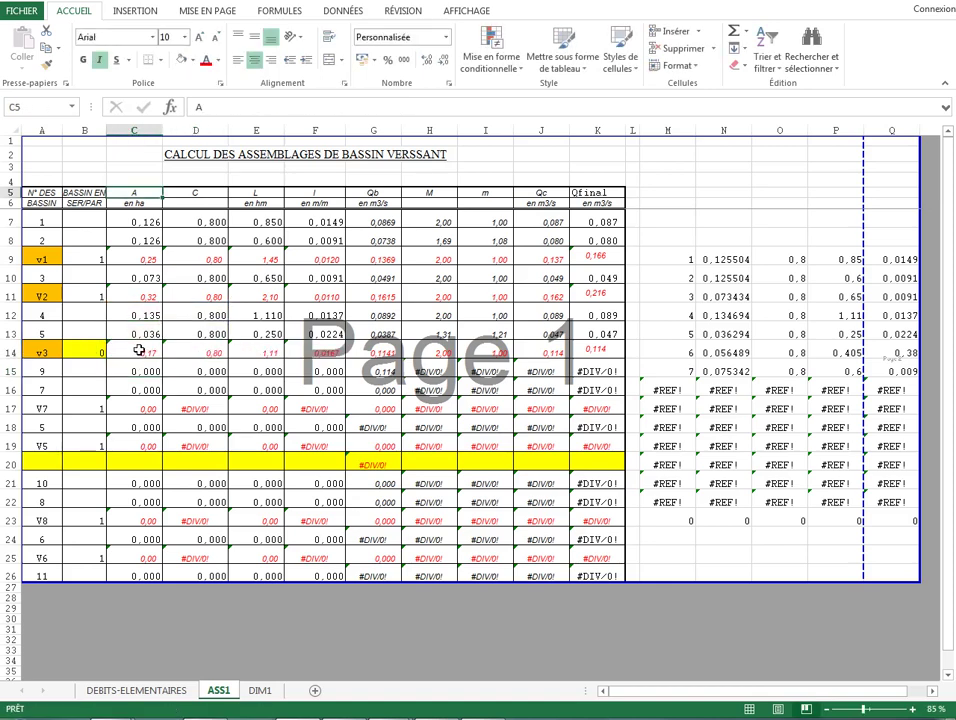
click(139, 351)
double_click(210, 349)
key(Escape)
double_click(256, 350)
key(Escape)
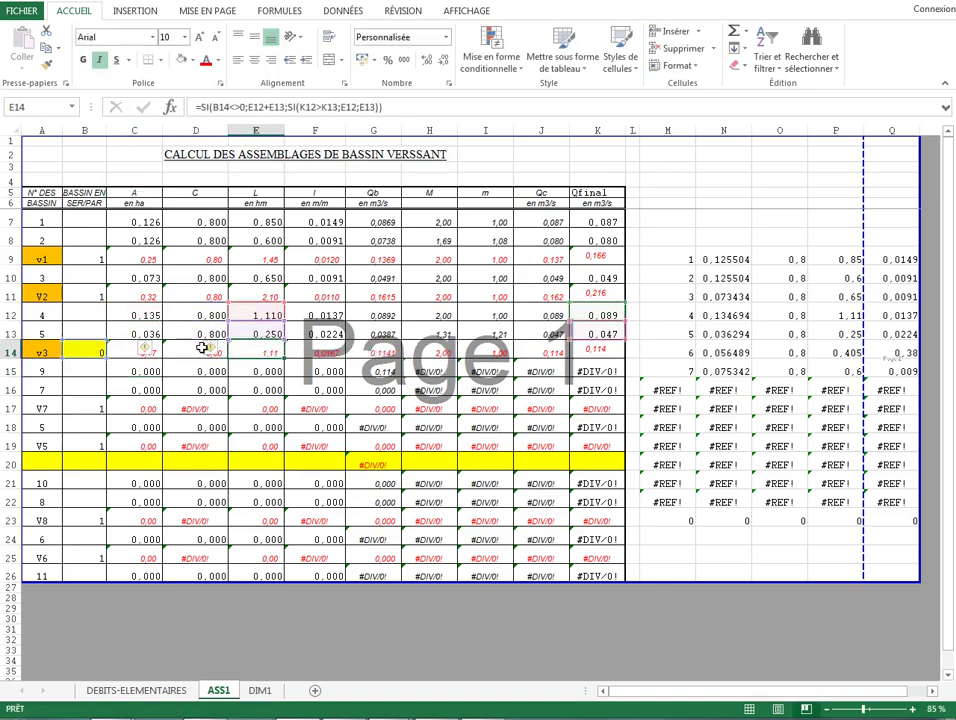
double_click(200, 347)
key(Escape)
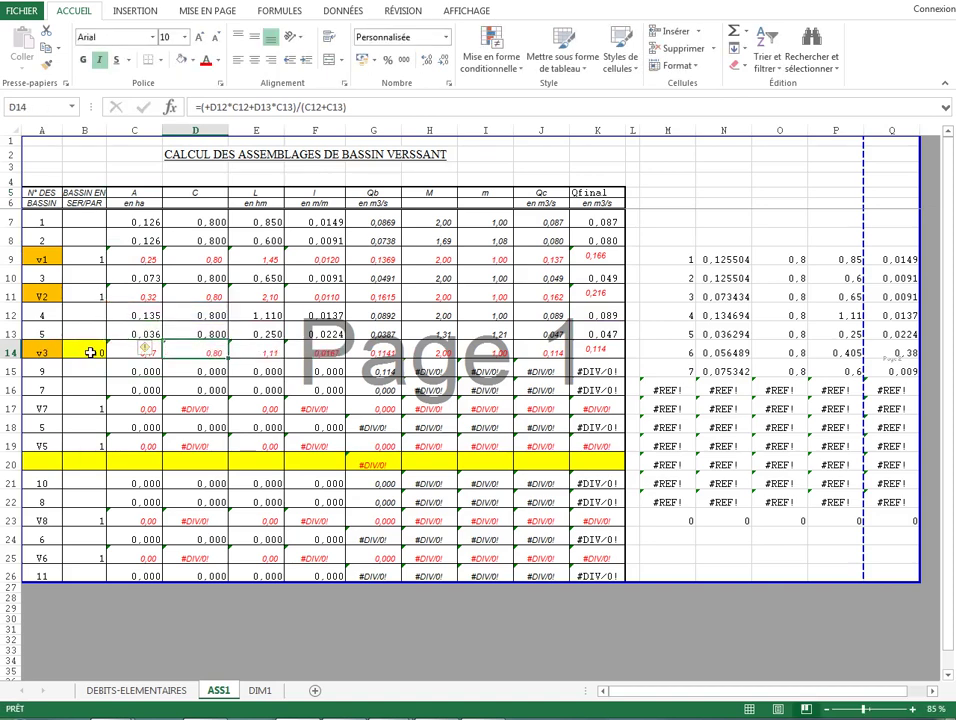
double_click(269, 348)
key(Escape)
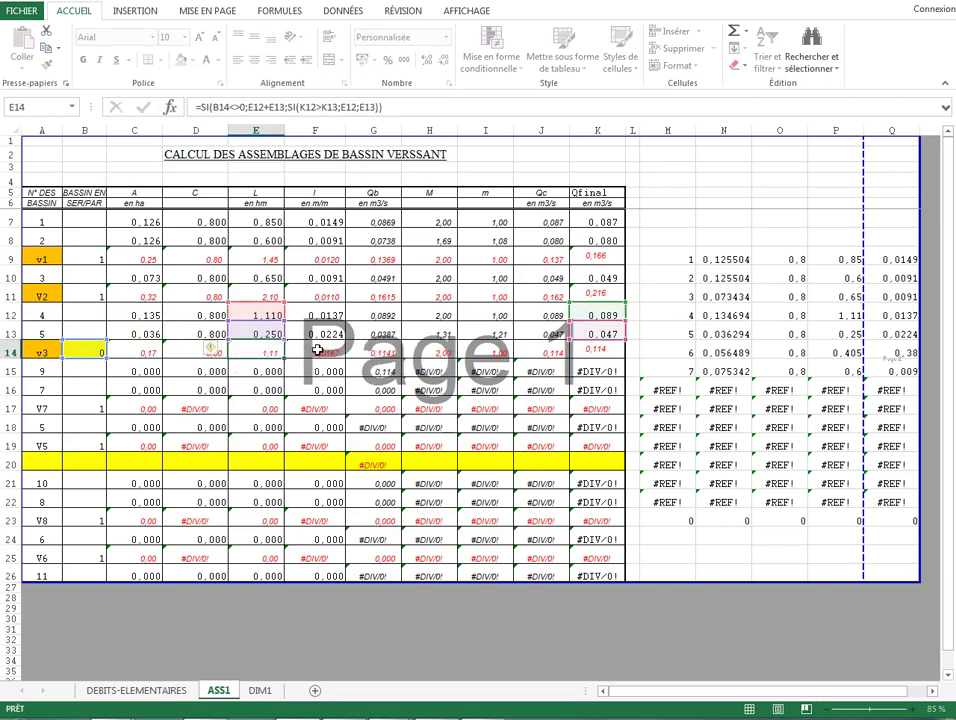
Check v3's slope, Qb, M, m, Qc and Qfinal formulas in F14 through K14
double_click(316, 347)
key(Escape)
double_click(384, 350)
key(Escape)
double_click(438, 350)
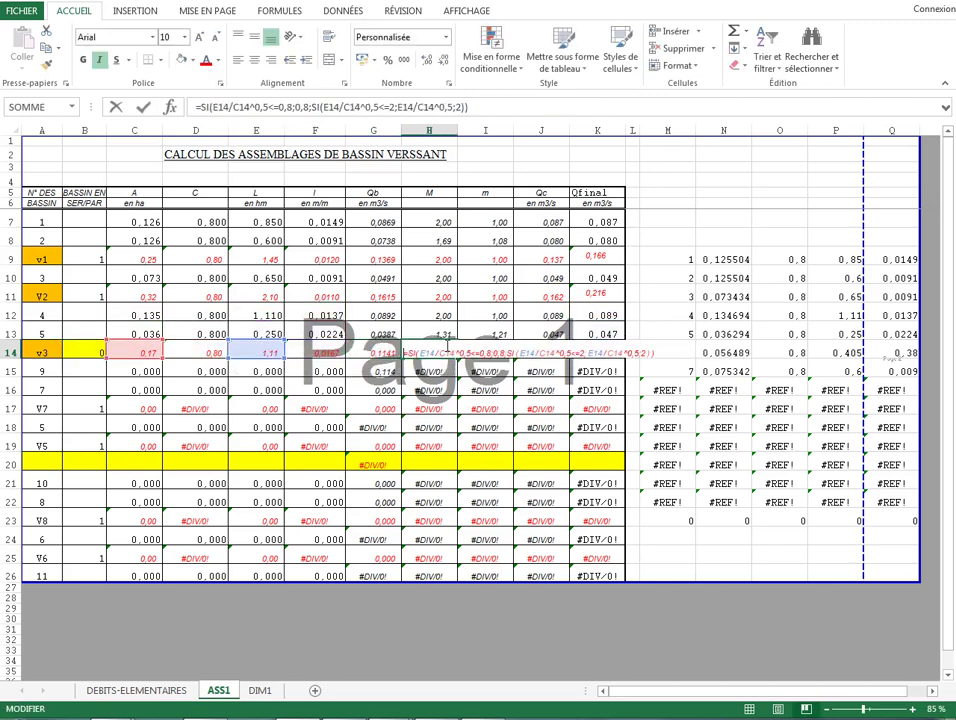
key(Escape)
double_click(489, 355)
key(Escape)
double_click(541, 352)
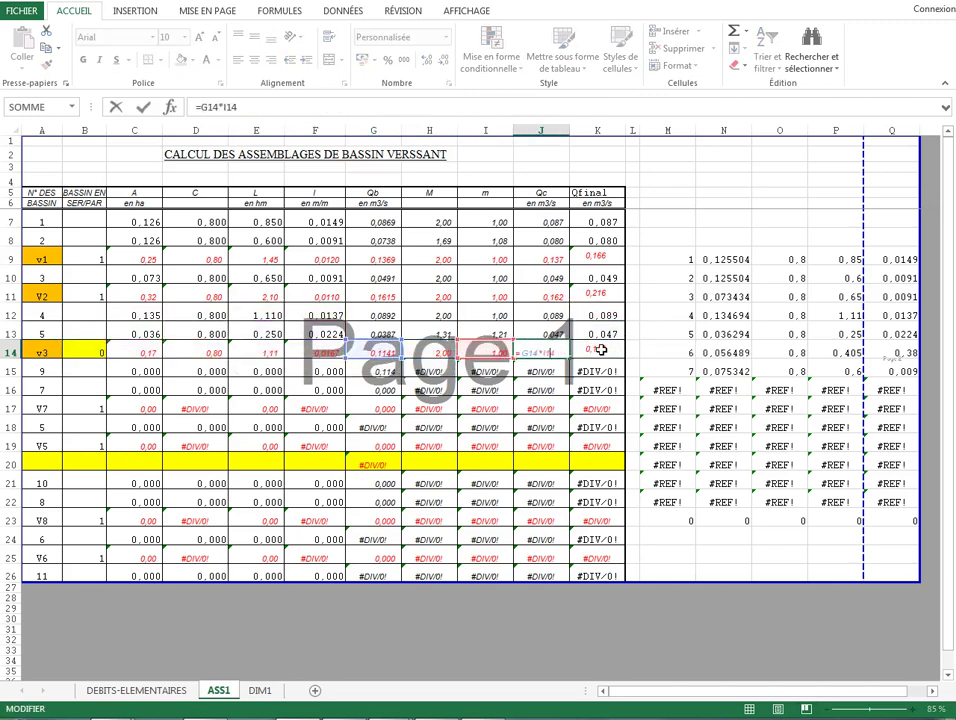
key(Escape)
click(598, 350)
double_click(598, 350)
key(Escape)
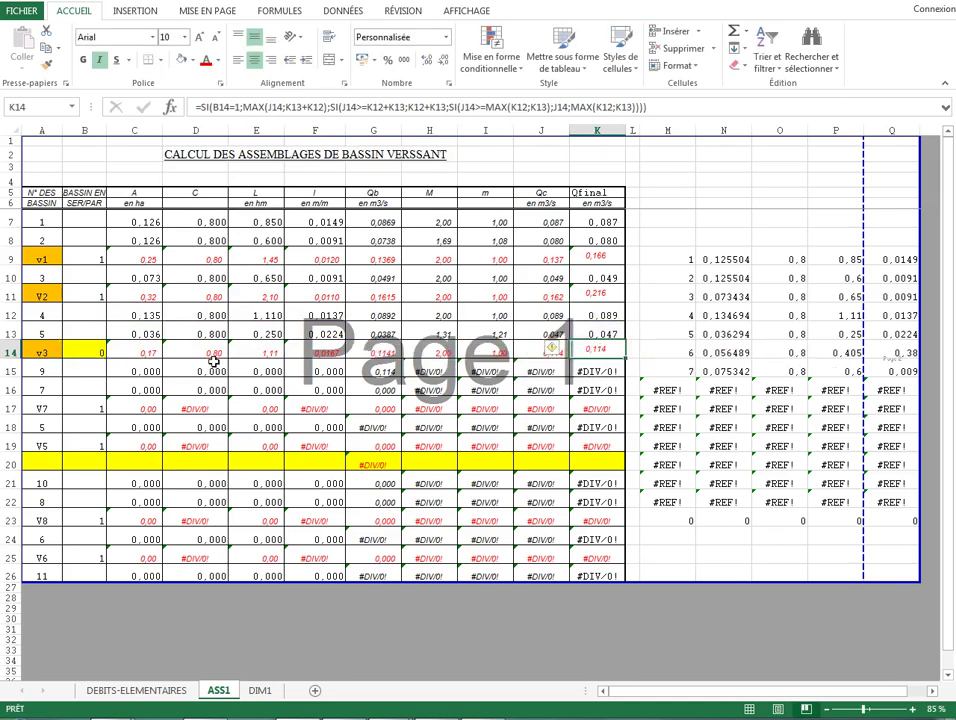
Switch to the lotissement axe+BASSIN drawing in AutoCAD, examine how basins BV4, BV5 and BV6 connect, and return to the ASS1 sheet in Excel
click(45, 356)
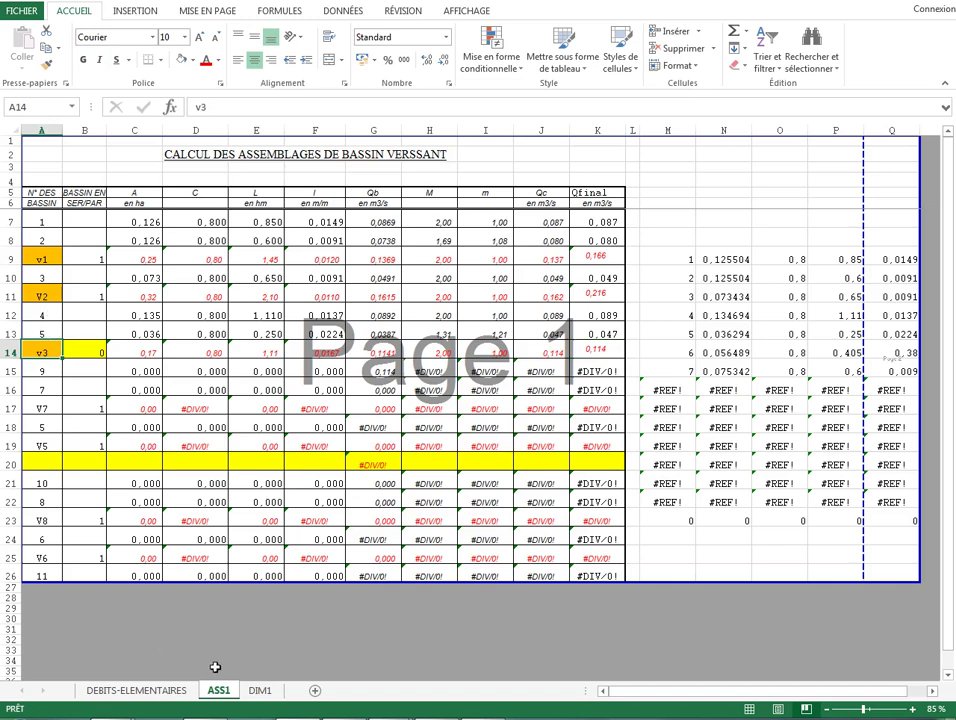
key(alt+Tab)
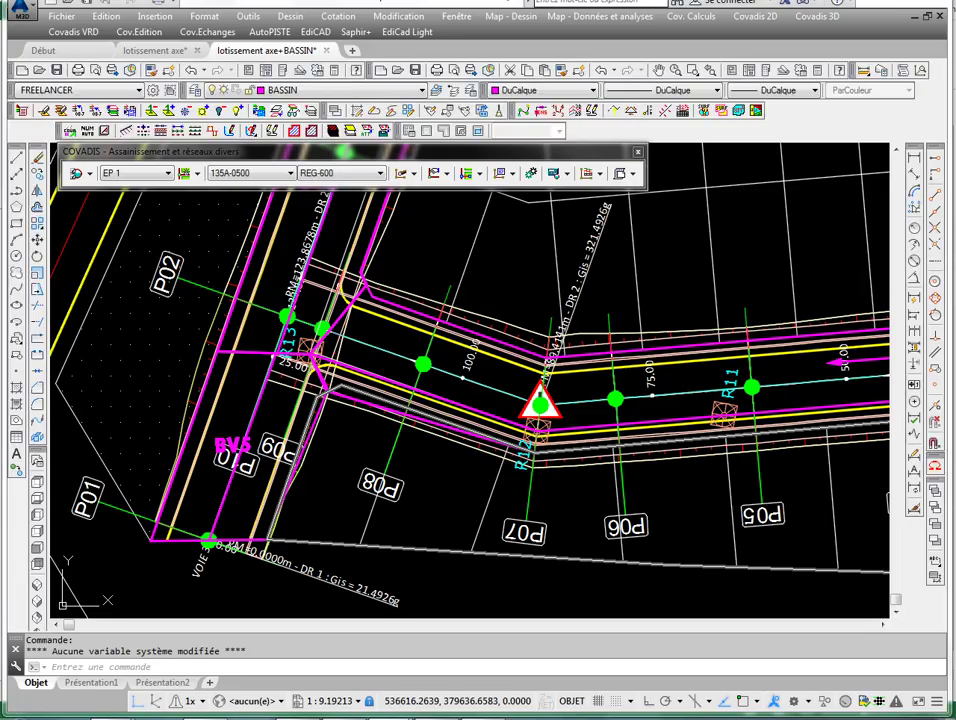
drag(347, 330, 324, 380)
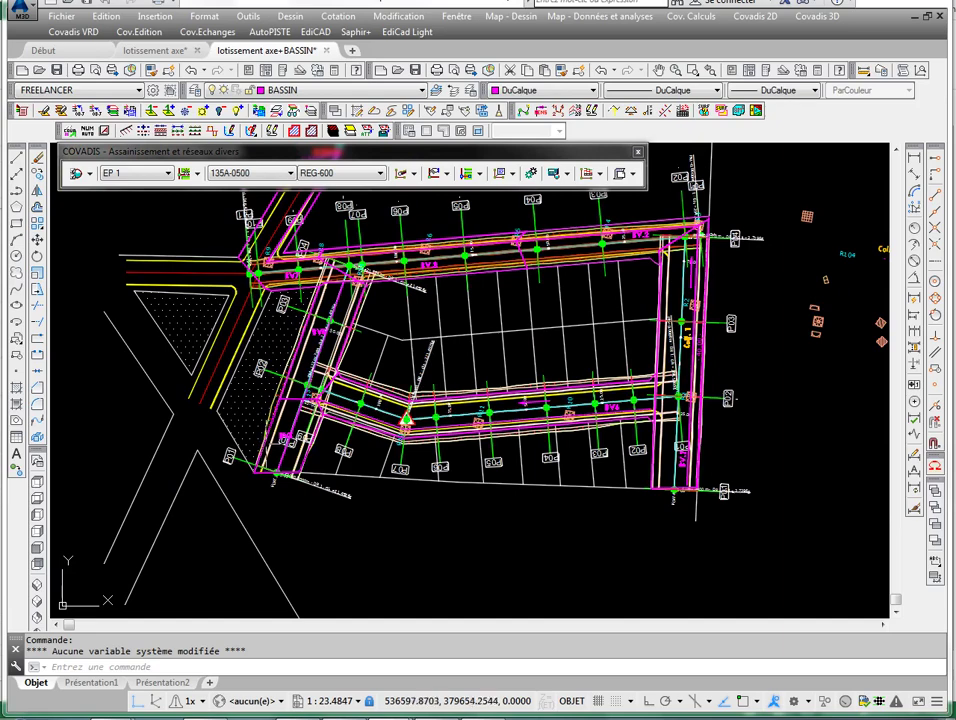
scroll(335, 412, up, 2)
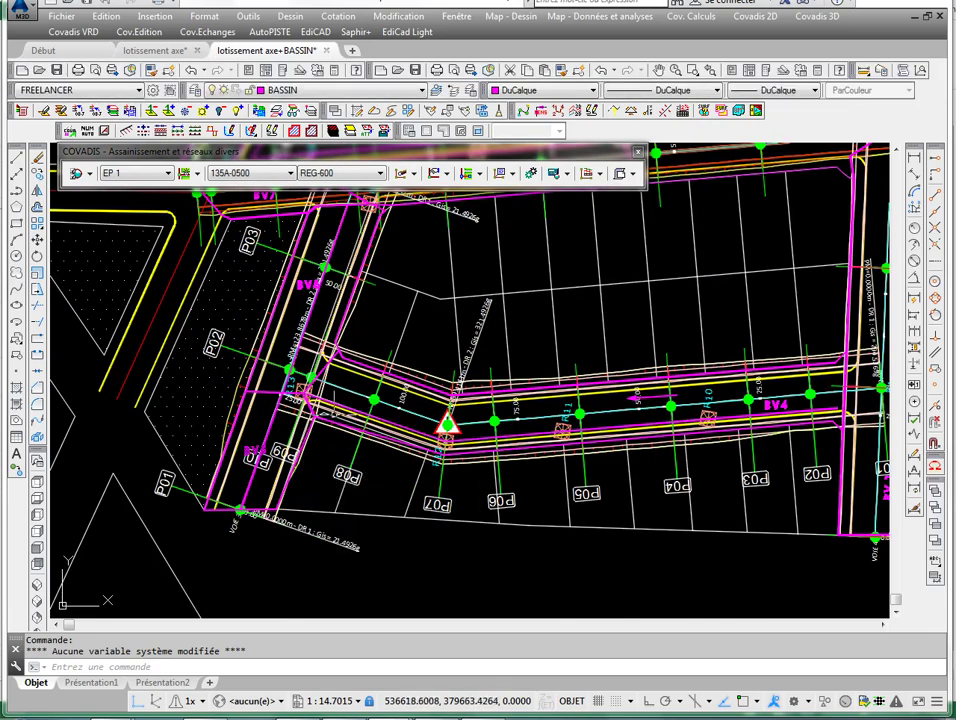
scroll(364, 446, up, 2)
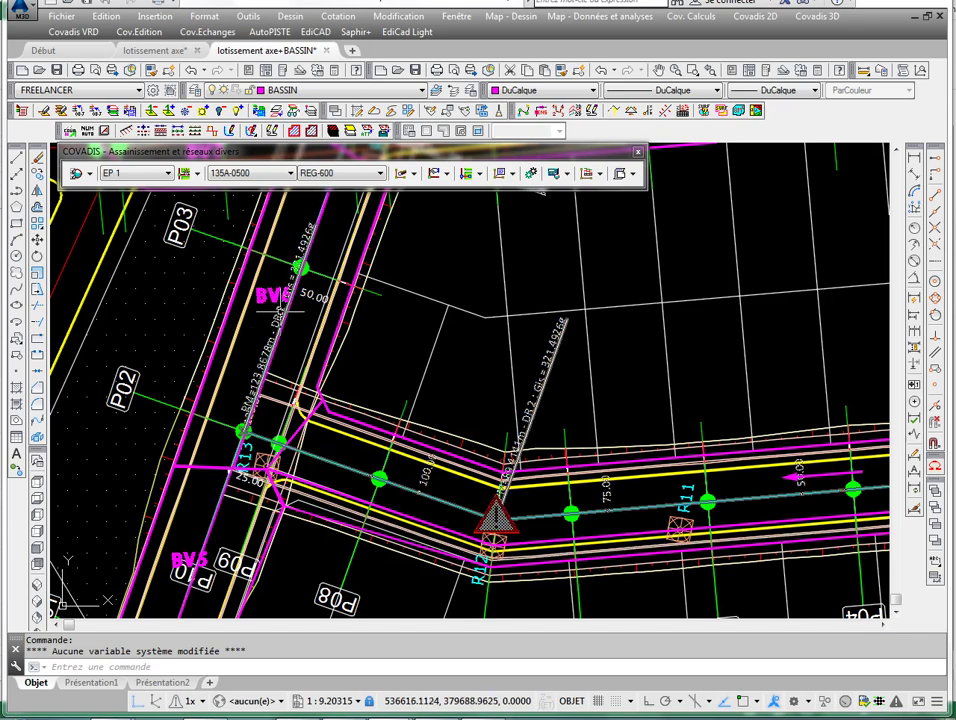
click(308, 712)
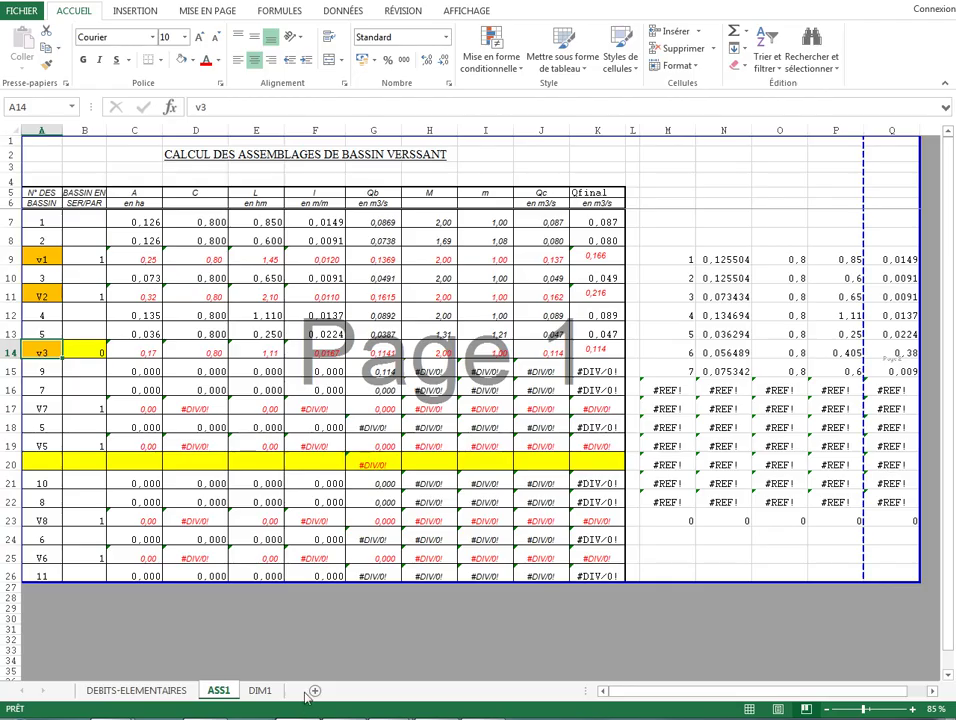
Set the basin number in A15 to 6
click(54, 366)
text(6)
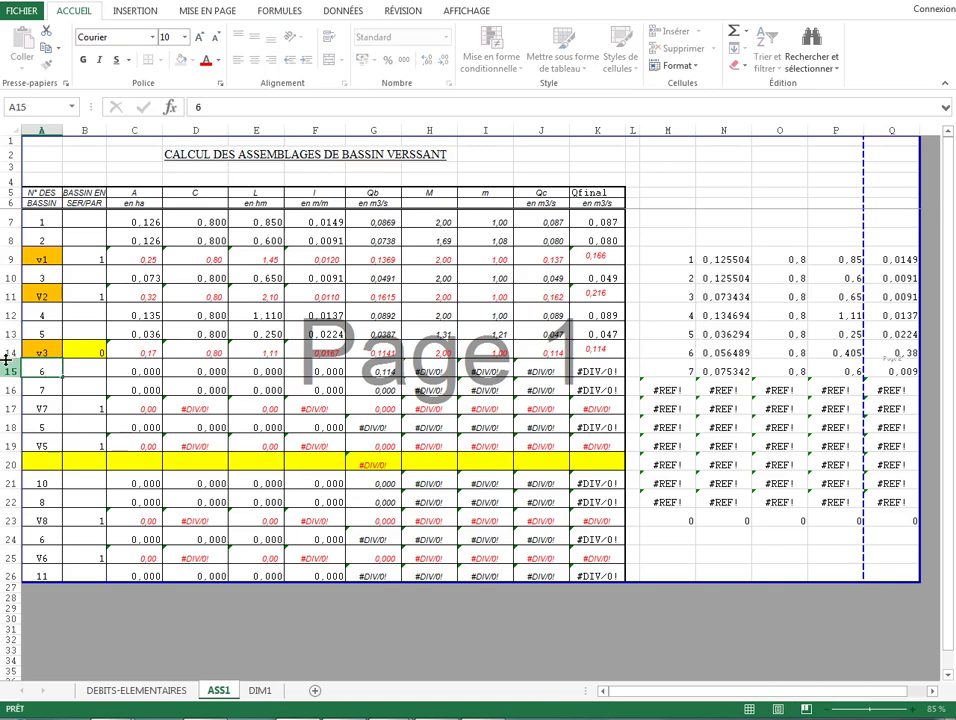
key(Return)
Replace basin 6's formulas in C15:K15 with a copy of basin 5's formulas from C13:K13
double_click(143, 376)
double_click(145, 375)
double_click(145, 372)
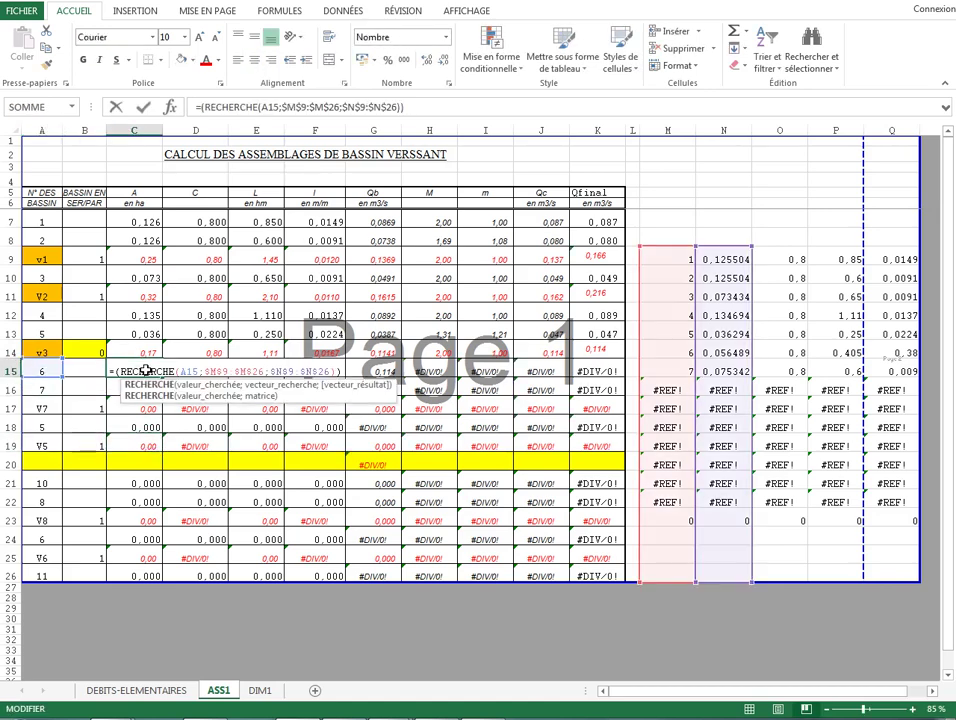
key(Escape)
drag(147, 334, 604, 323)
right_click(604, 323)
click(619, 335)
click(147, 354)
click(145, 371)
right_click(145, 371)
click(178, 433)
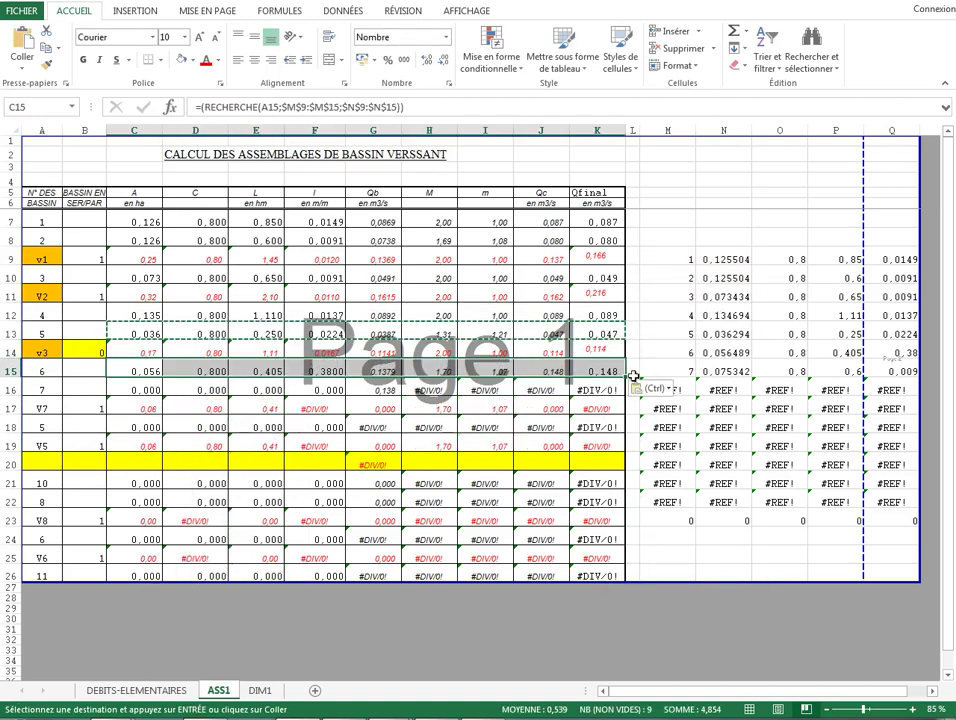
Check basin 6's area, runoff coefficient and length lookup formulas in C15, D15 and E15
double_click(122, 366)
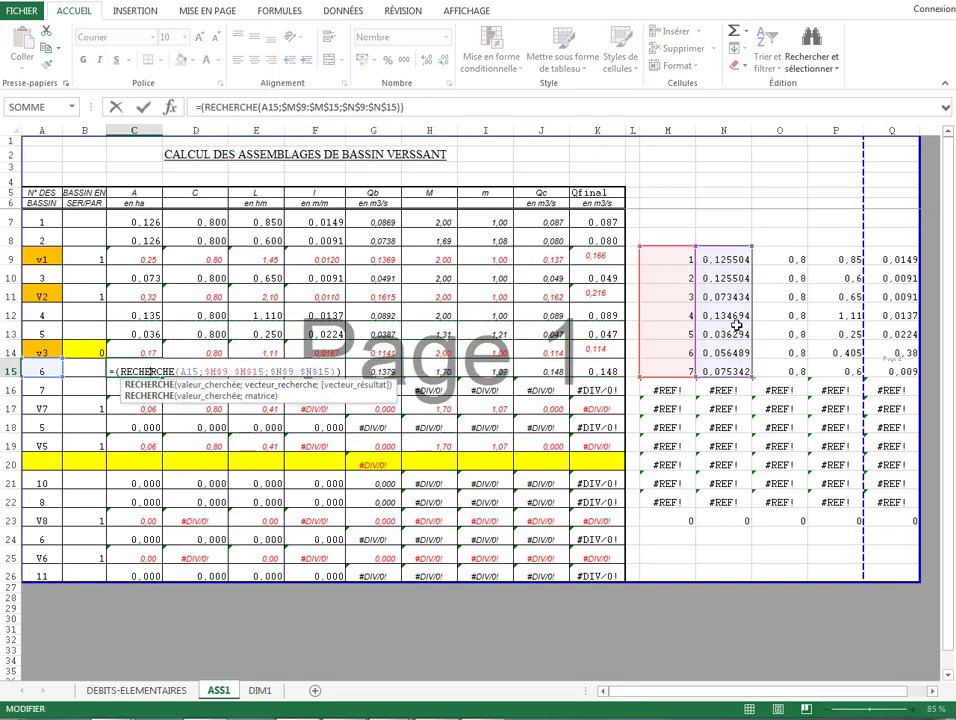
key(Escape)
click(147, 389)
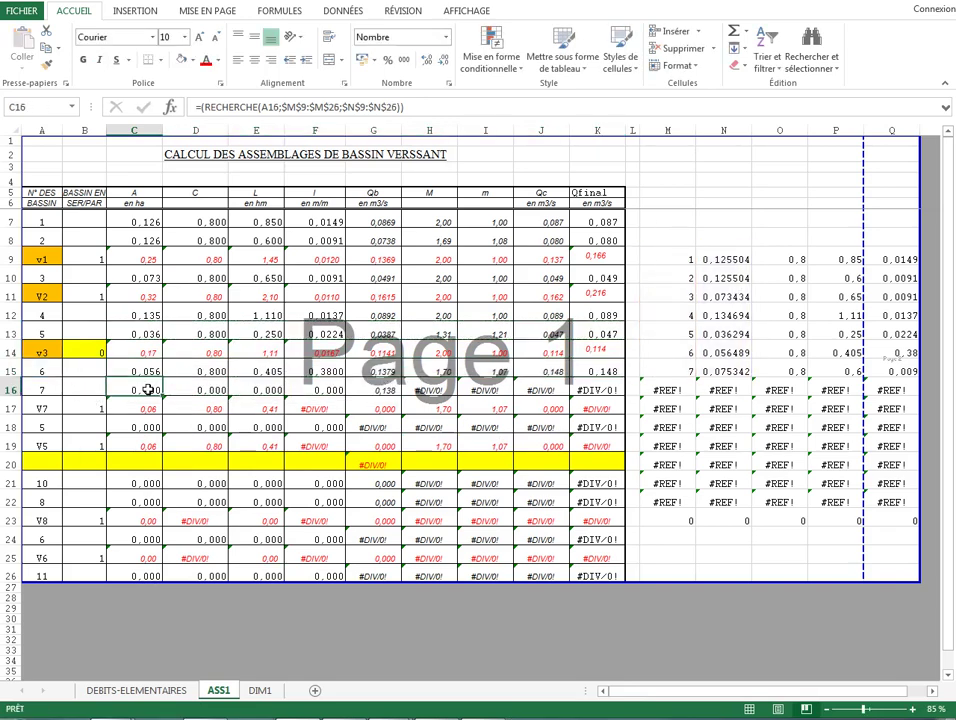
key(Escape)
double_click(194, 368)
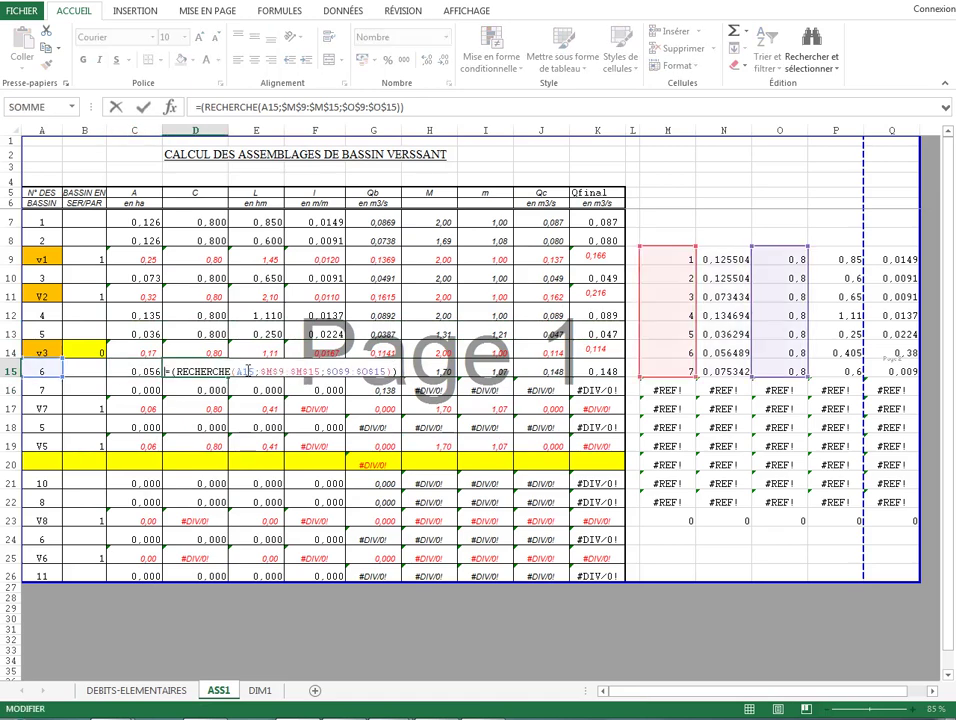
key(Escape)
double_click(246, 369)
key(Escape)
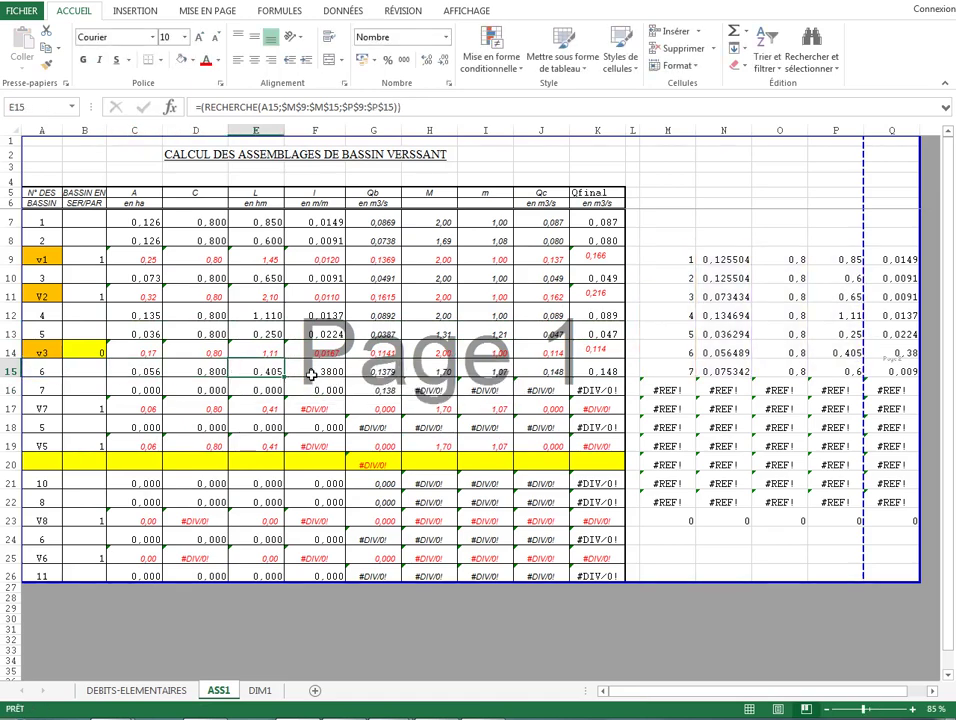
Label A16 as v4 with the formatting of v3's label
click(35, 370)
click(55, 384)
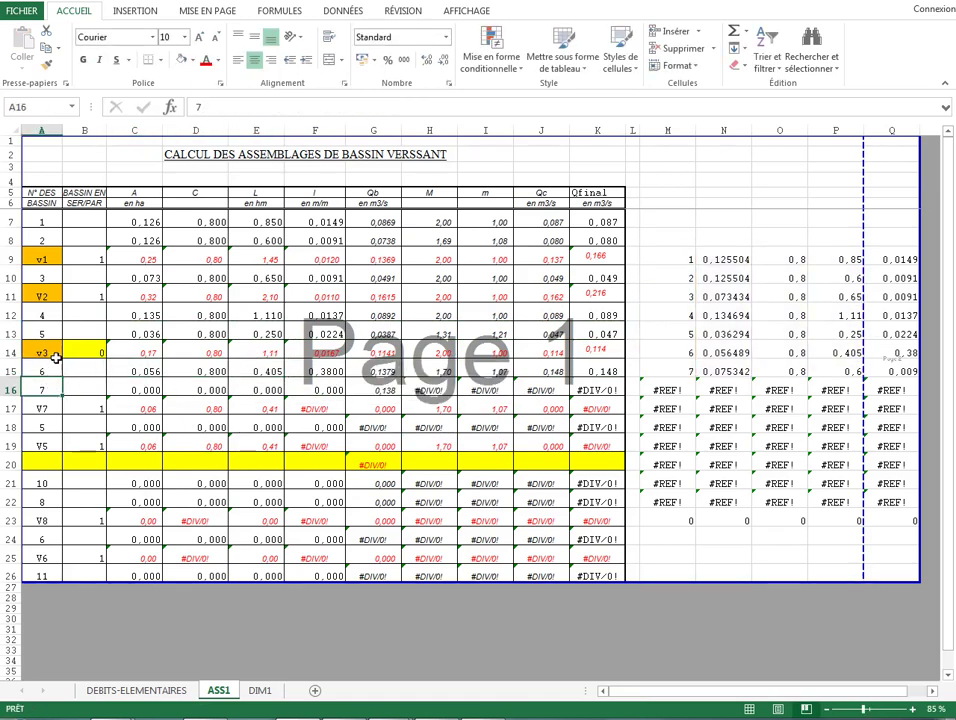
click(49, 347)
click(46, 64)
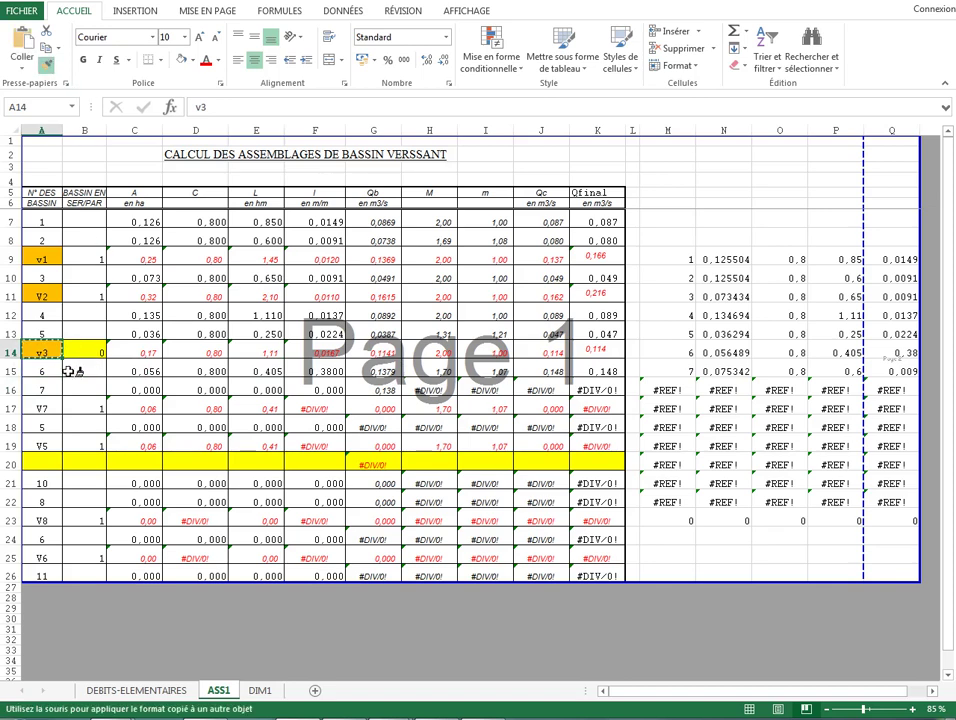
click(50, 388)
double_click(45, 388)
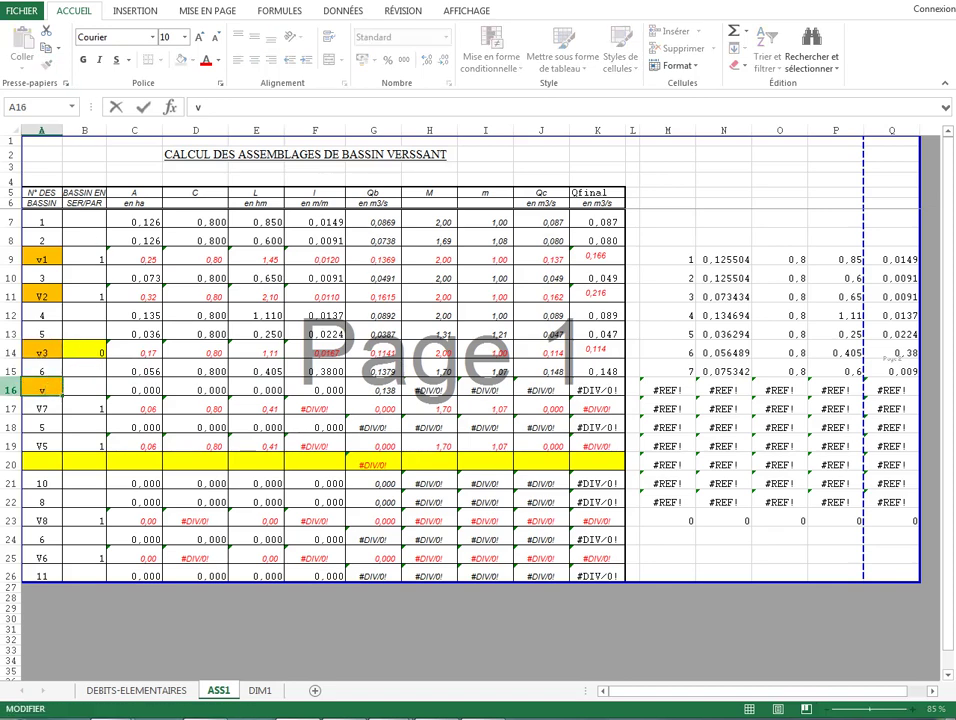
text(v4)
key(Return)
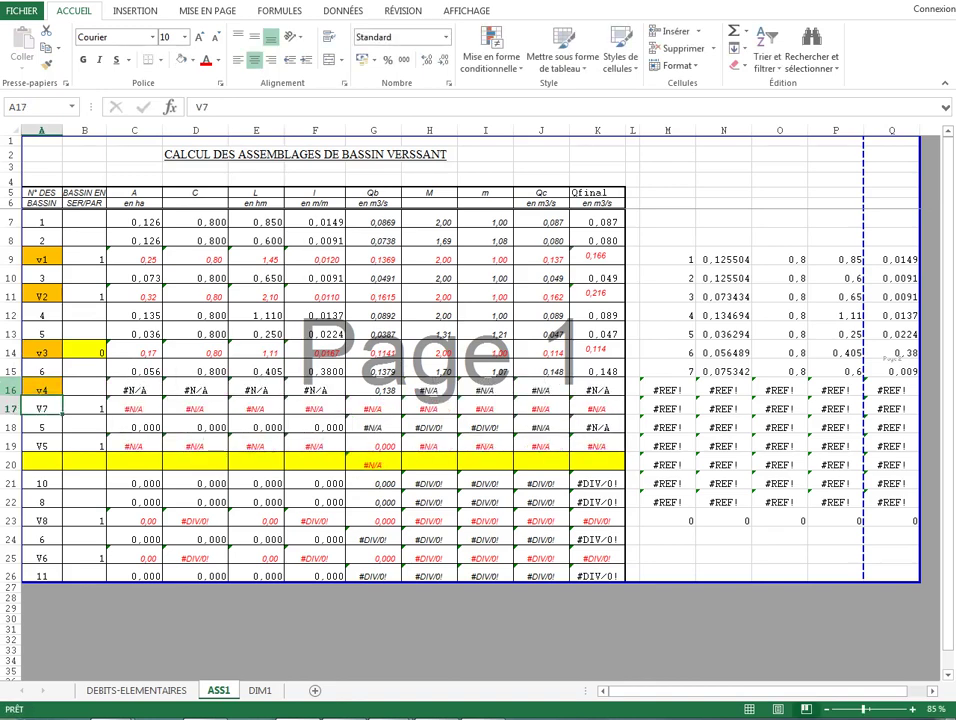
Set v4's series/parallel code in B16 to 1
click(95, 386)
text(1)
key(Return)
Replace v4's lookup formulas in C16:K16 with a copy of v3's assembly formulas from C14:K14
double_click(143, 387)
key(Escape)
double_click(152, 383)
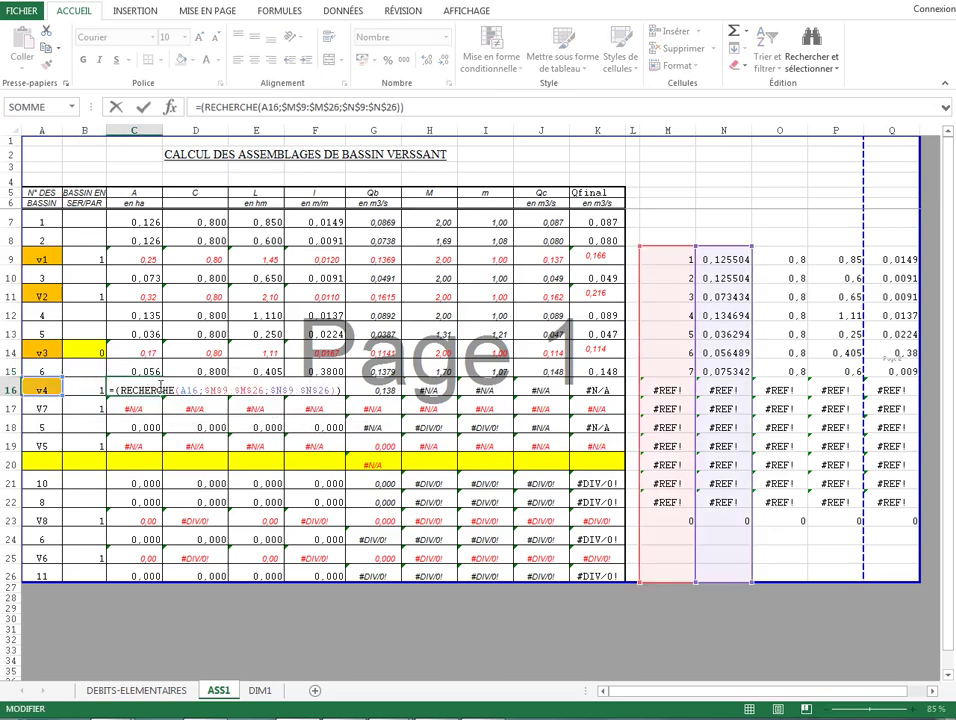
key(Escape)
drag(129, 385, 591, 390)
drag(157, 344, 595, 352)
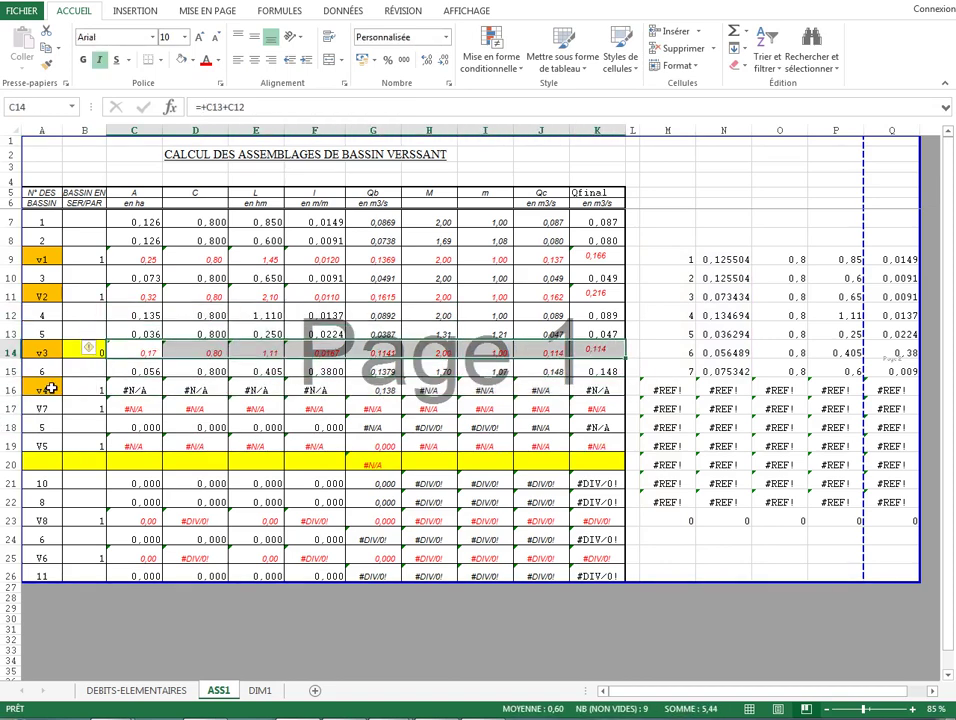
right_click(148, 345)
click(178, 372)
right_click(142, 384)
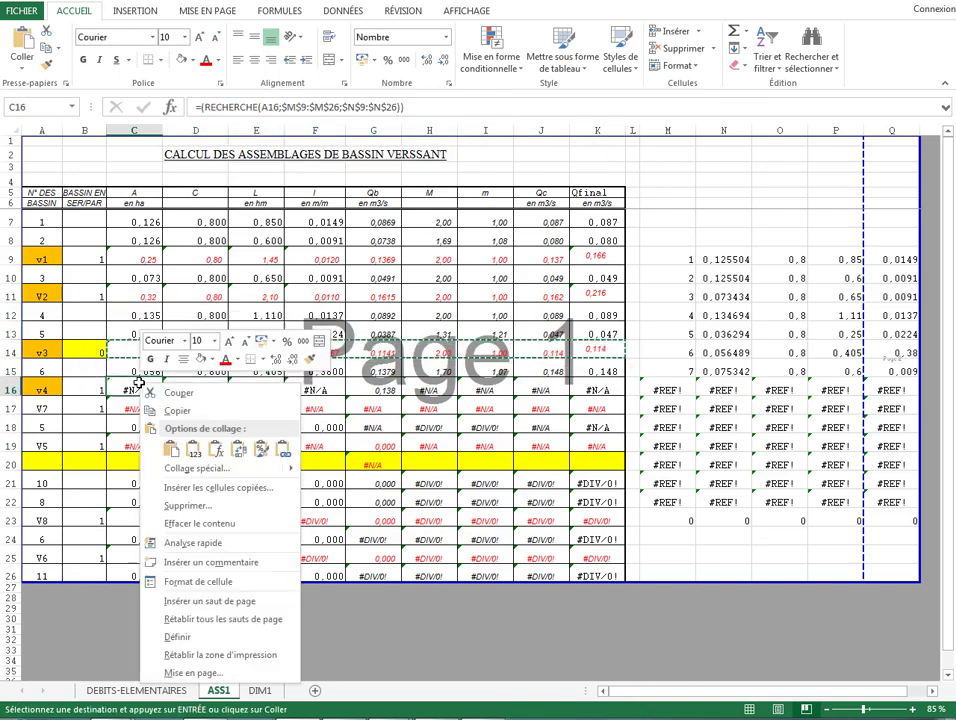
click(172, 450)
click(145, 384)
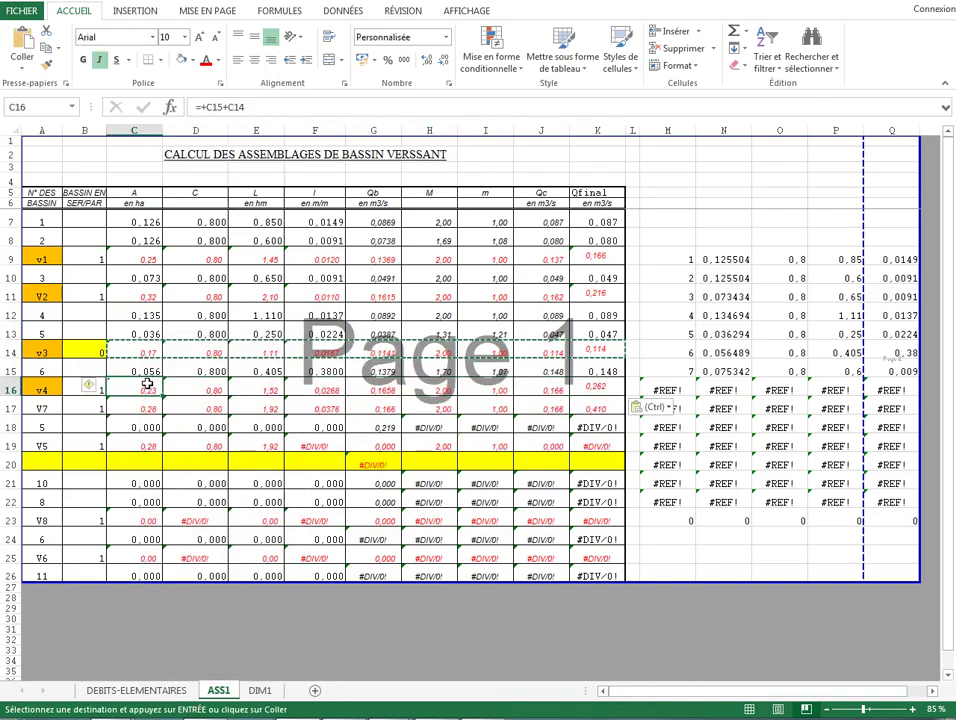
double_click(153, 390)
key(Escape)
drag(32, 389, 603, 383)
key(ctrl+v)
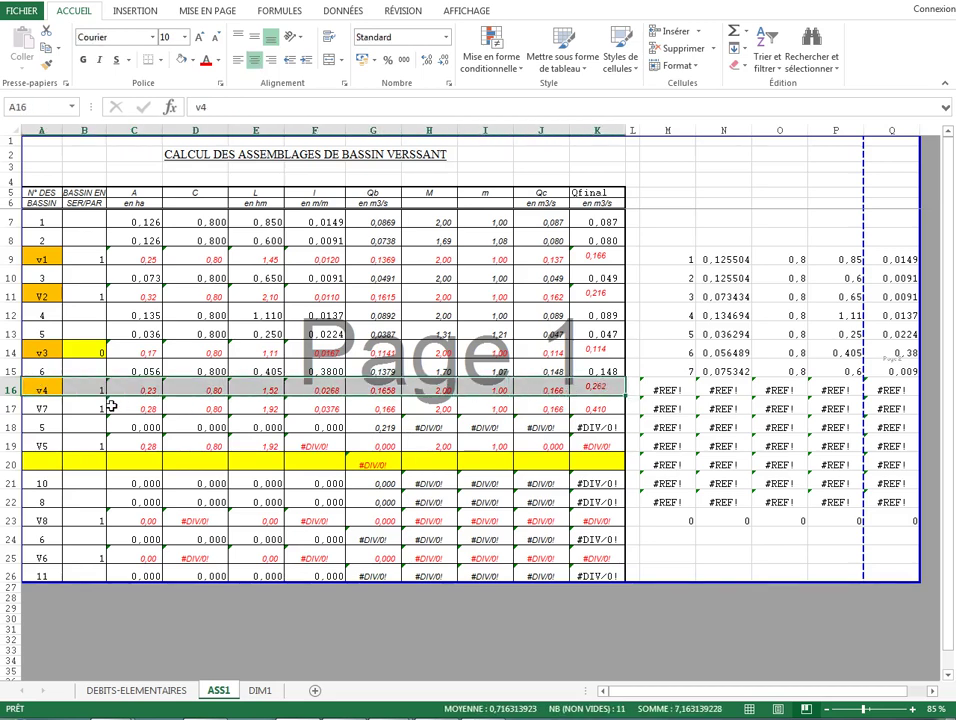
click(142, 383)
Shade the leftover rows below v4, A17:K26, with a light grey fill
drag(48, 408, 600, 576)
click(40, 408)
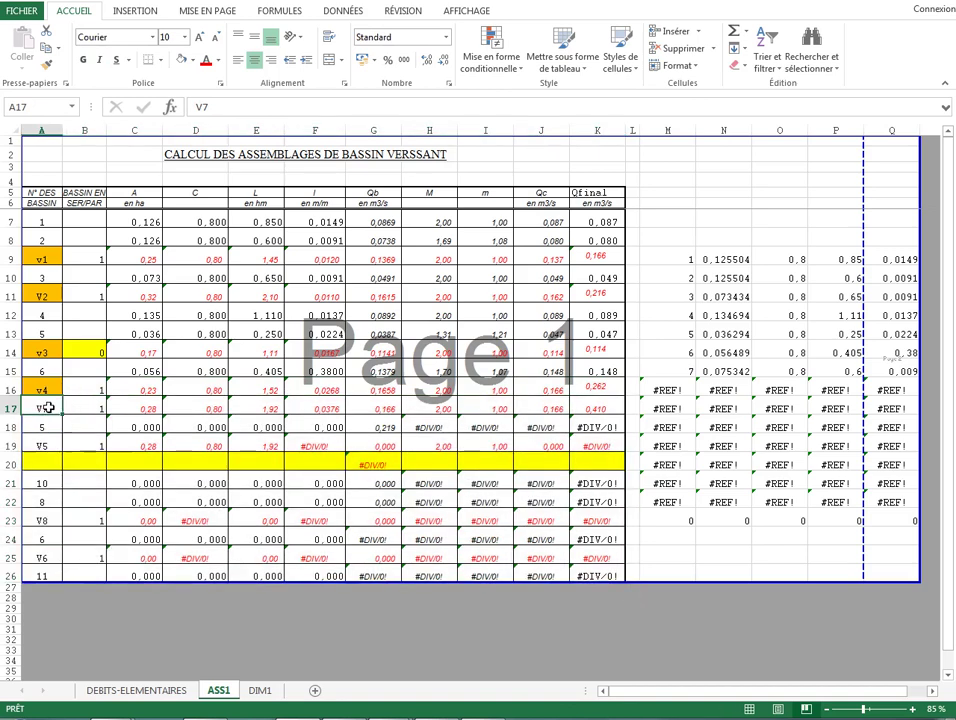
drag(40, 408, 600, 577)
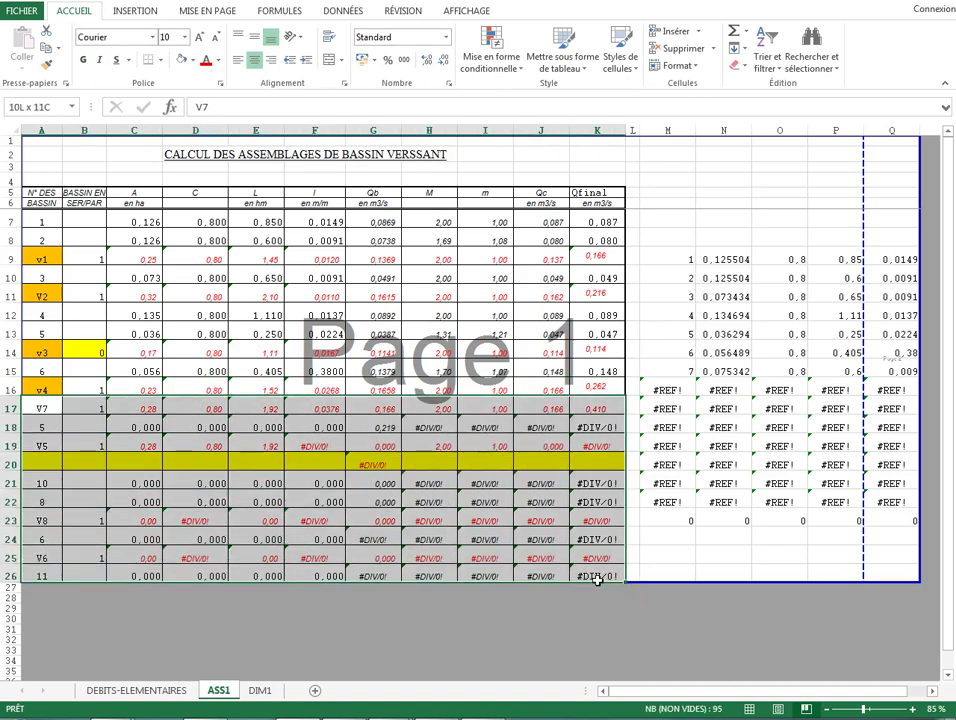
click(192, 61)
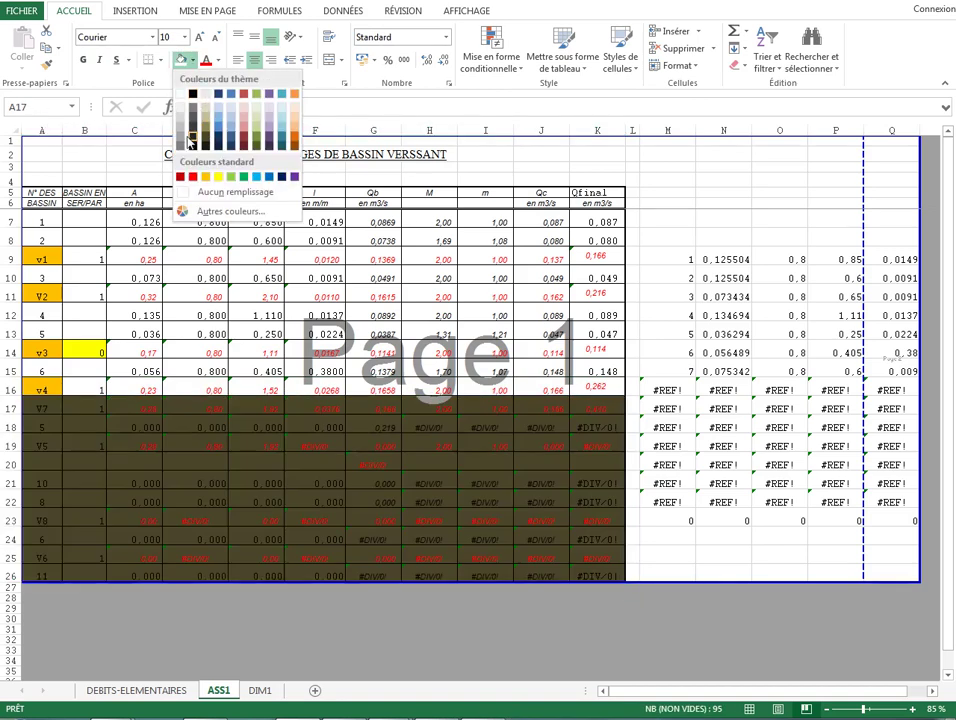
click(235, 188)
click(308, 473)
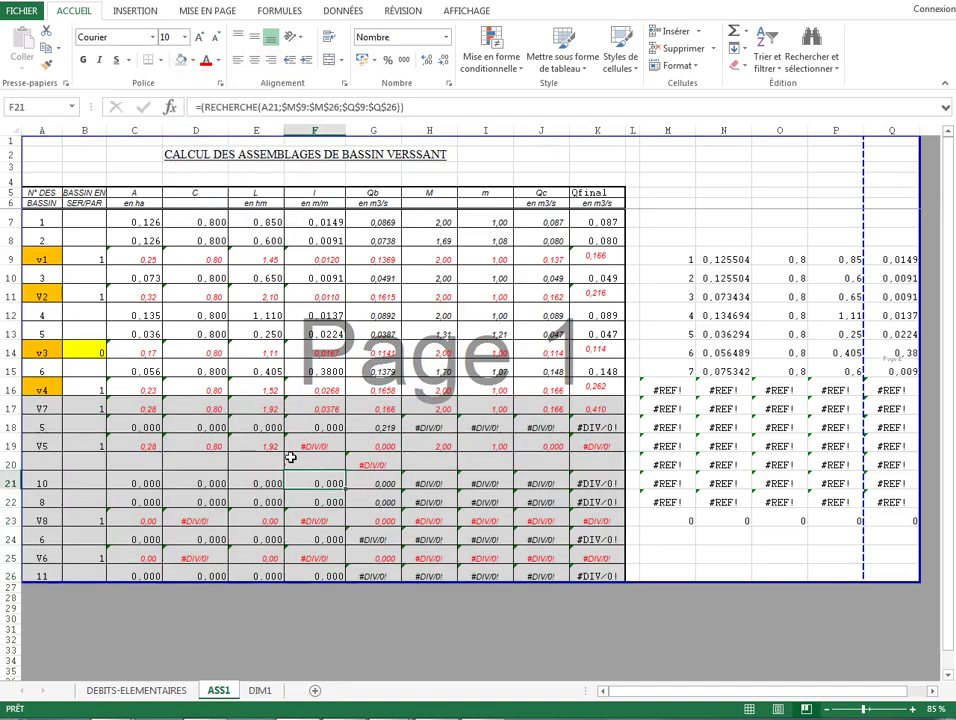
Check v4's area, runoff coefficient, length and Qfinal formulas in C16, D16, E16 and K16 against the rows of v3 and basin 6
double_click(152, 389)
click(205, 389)
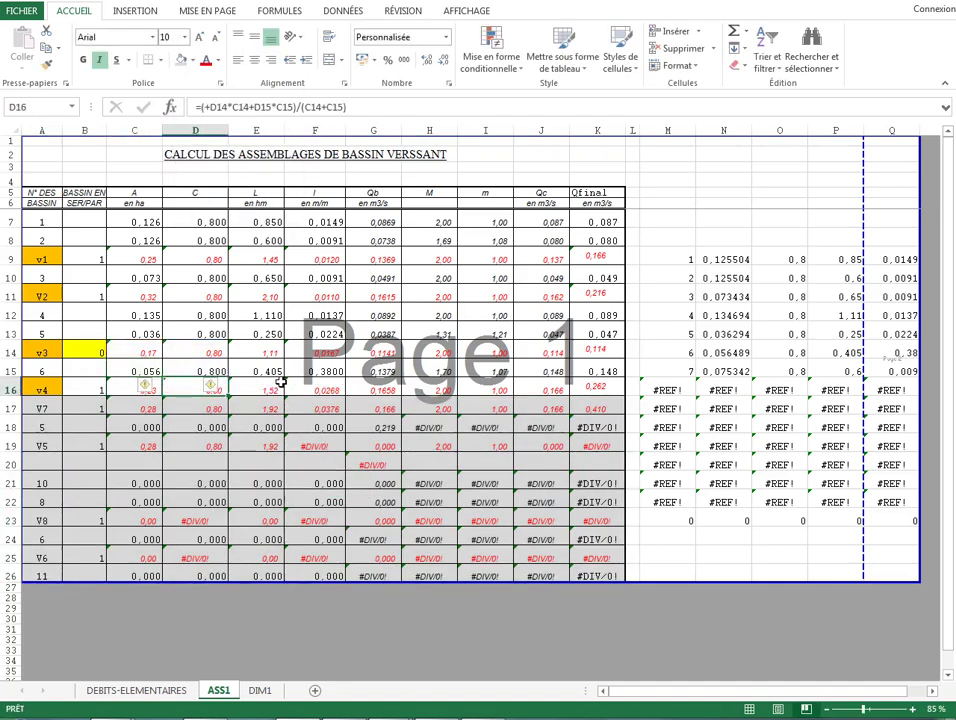
click(270, 386)
double_click(128, 389)
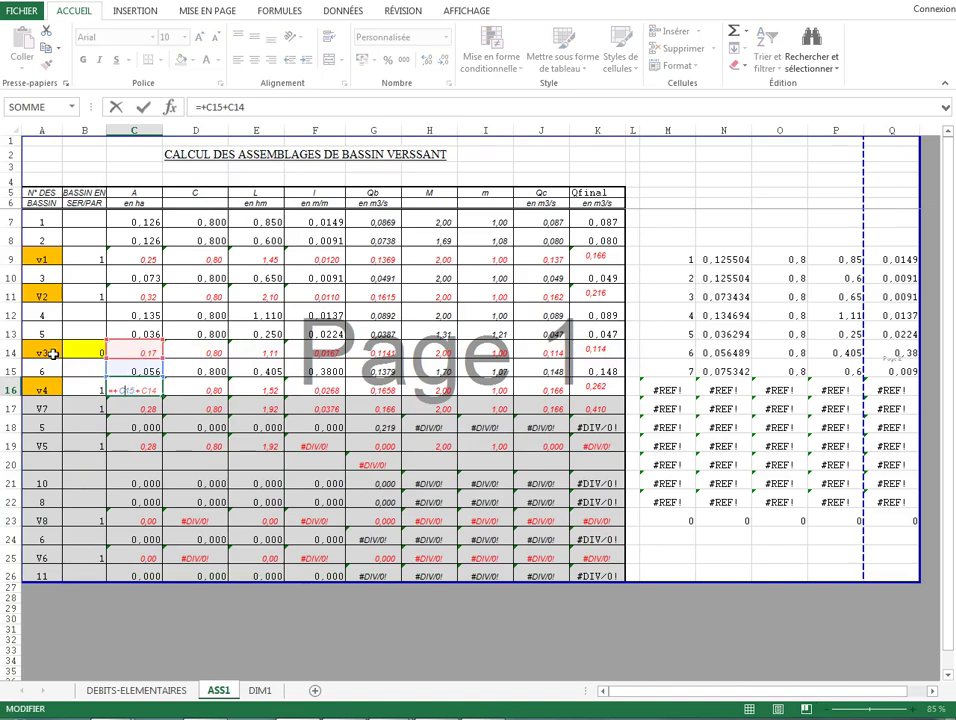
double_click(196, 388)
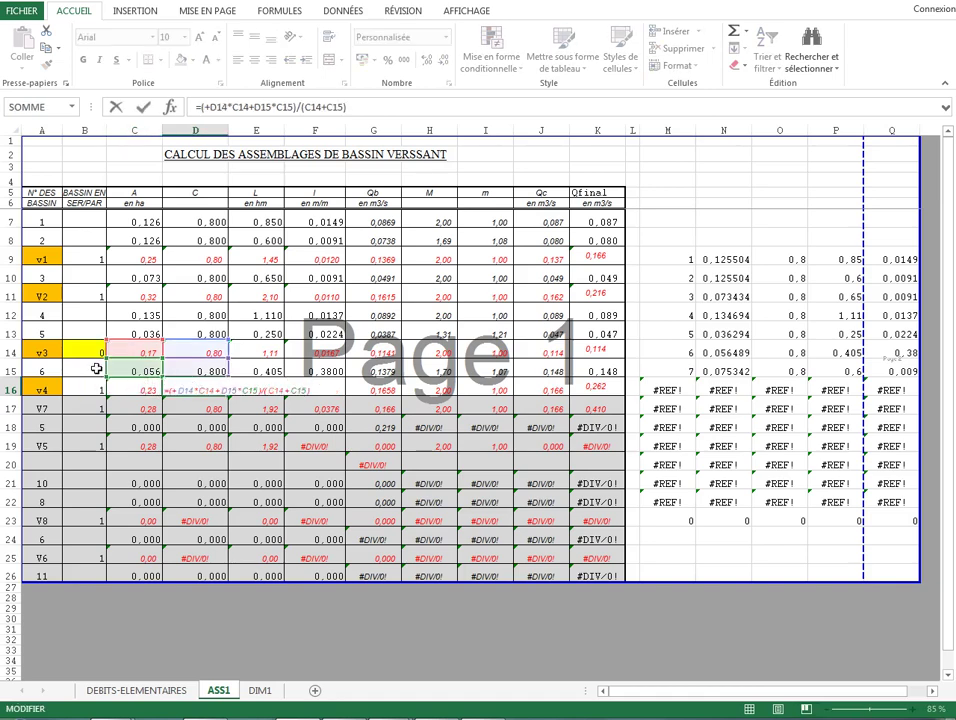
click(258, 389)
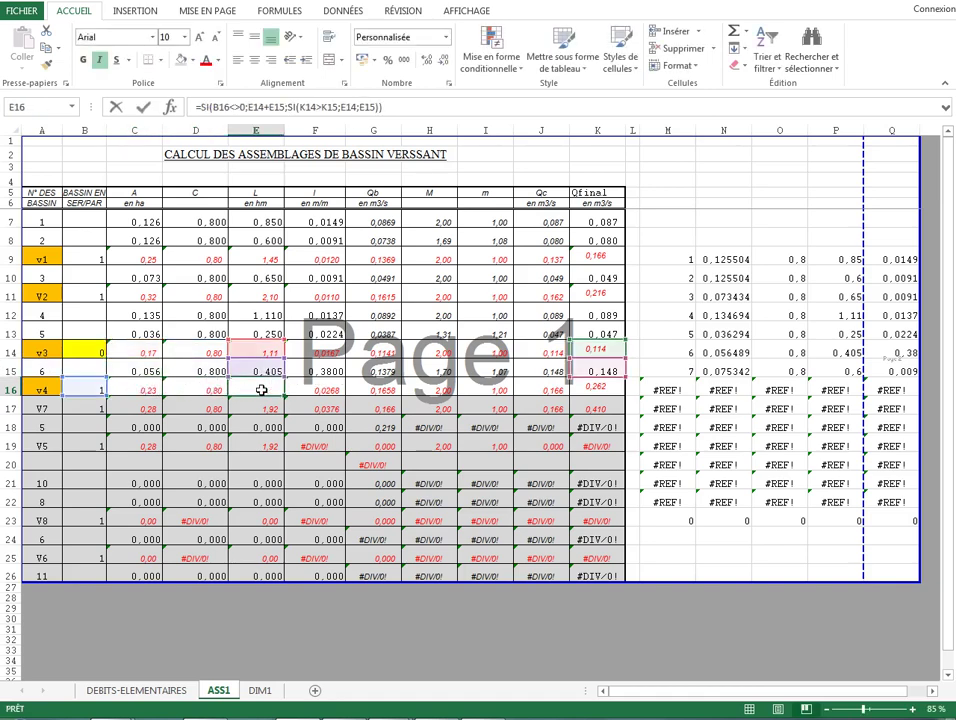
double_click(597, 390)
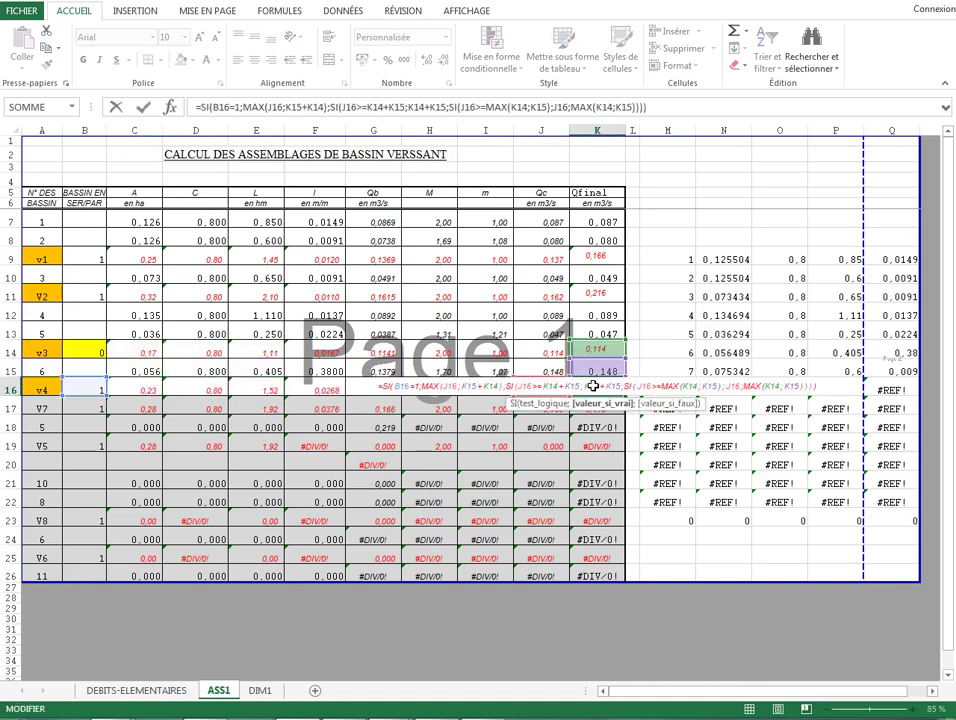
key(Escape)
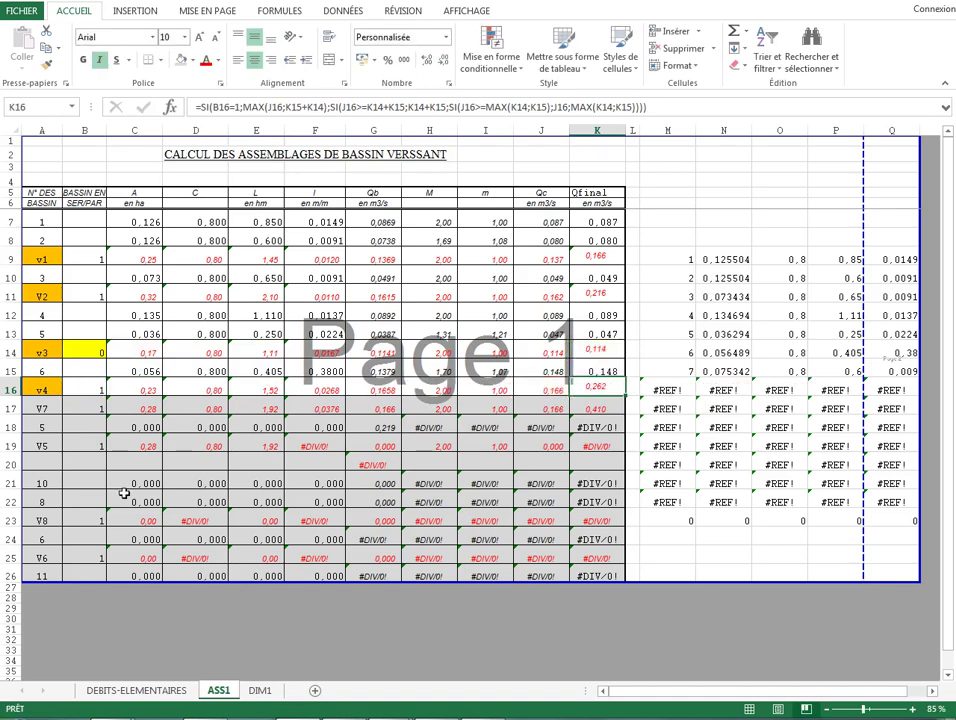
Switch to the Covadis drawing lotissement axe+BASSIN and compare its basin layout with assemblies V2 and v4 in the sheet
click(58, 395)
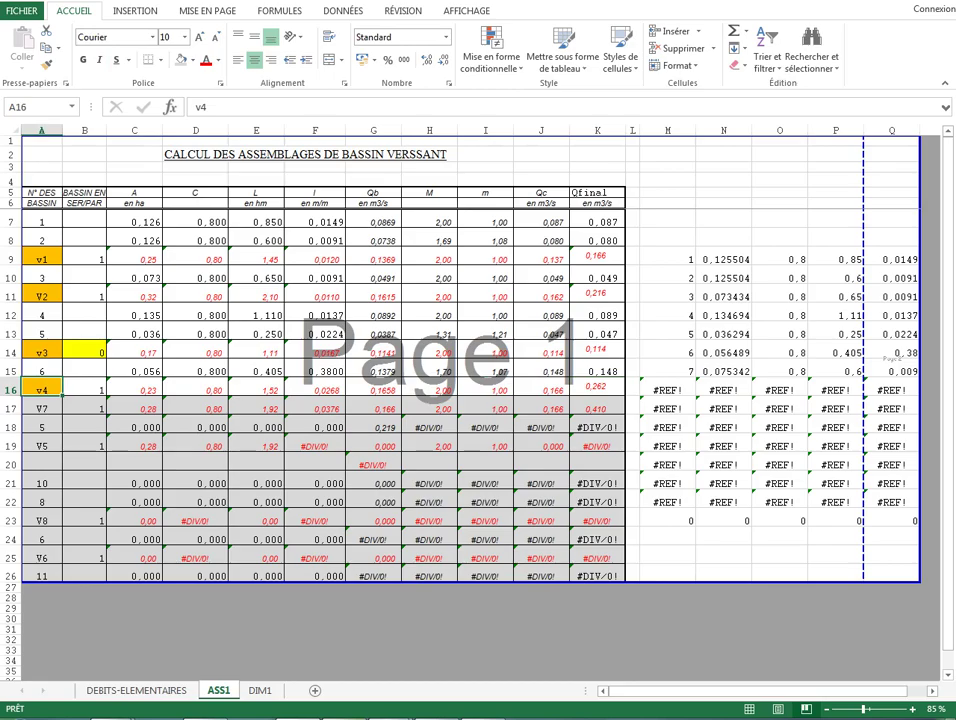
mouse_move(390, 716)
click(420, 650)
scroll(400, 356, down, 2)
drag(400, 356, 358, 447)
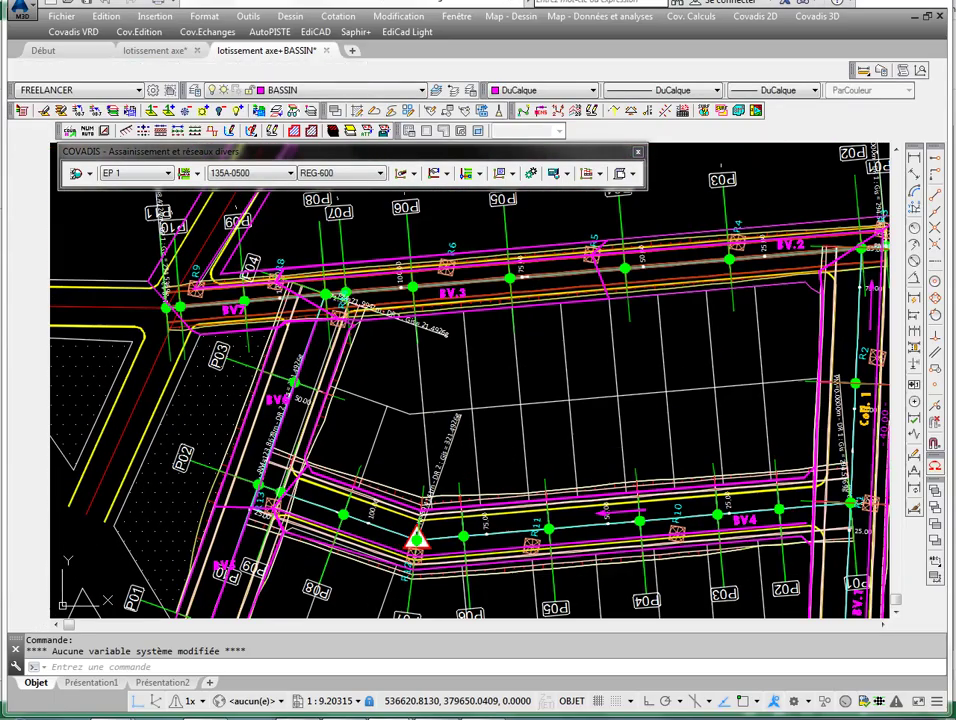
drag(464, 267, 451, 289)
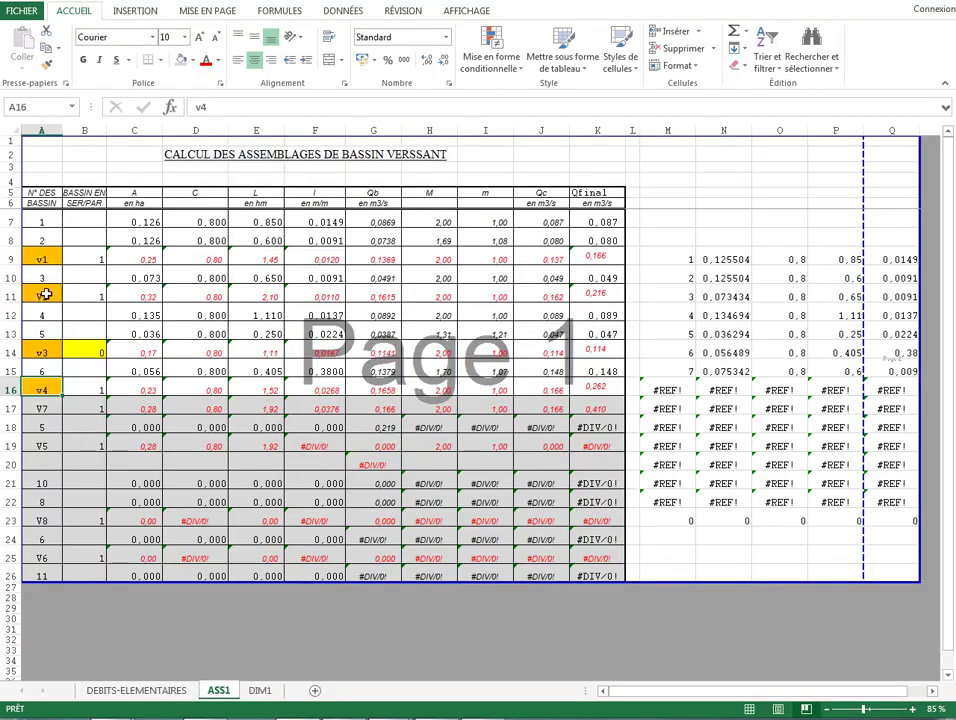
drag(45, 294, 178, 296)
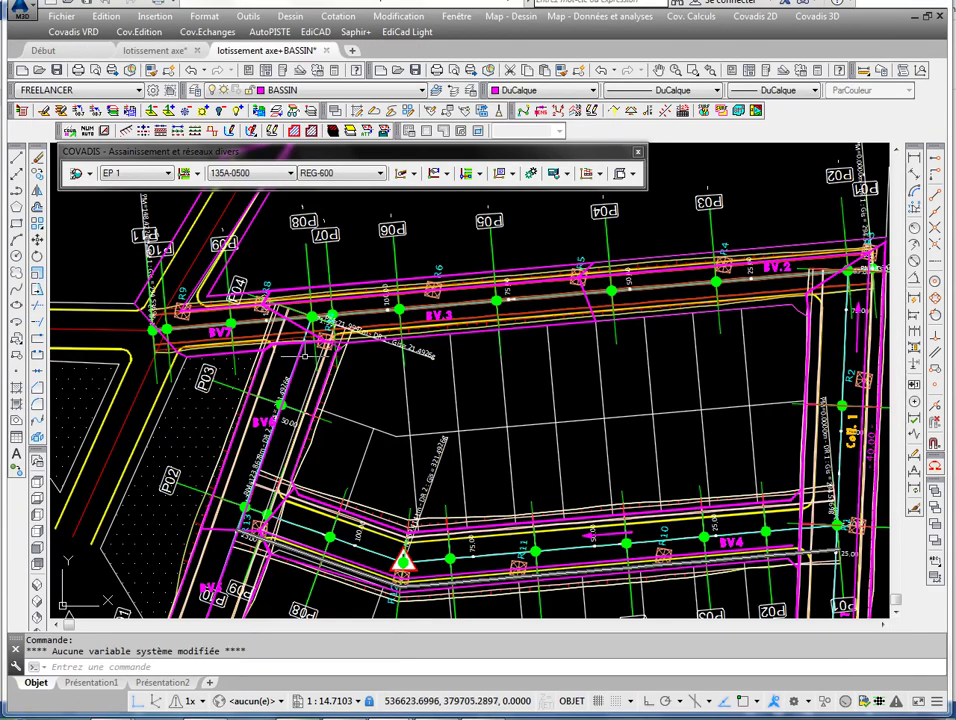
scroll(268, 227, up, 2)
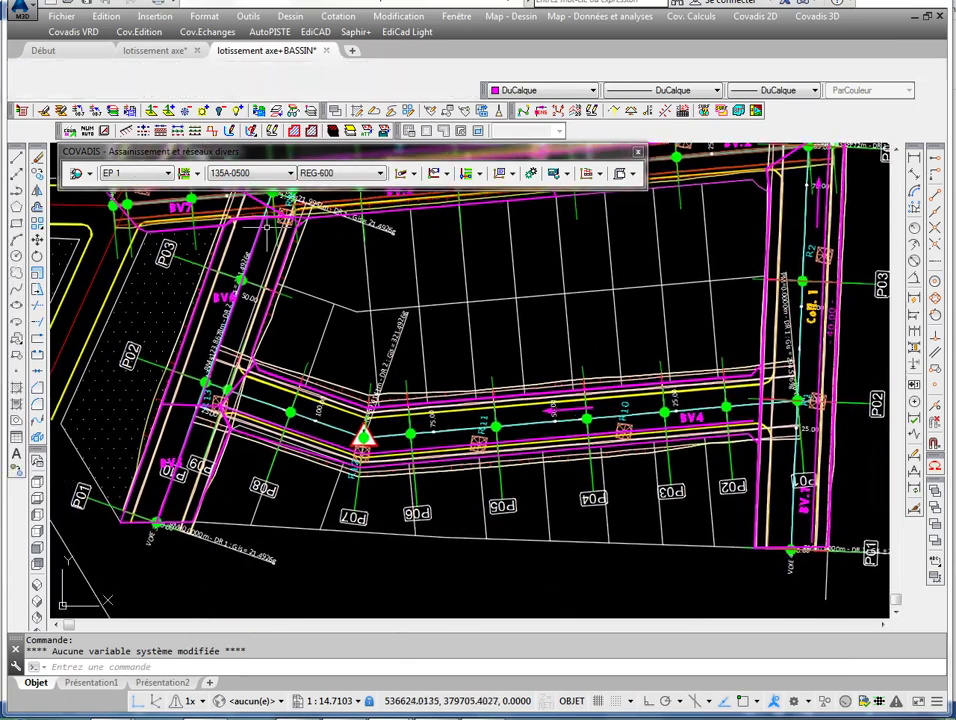
drag(158, 442, 156, 523)
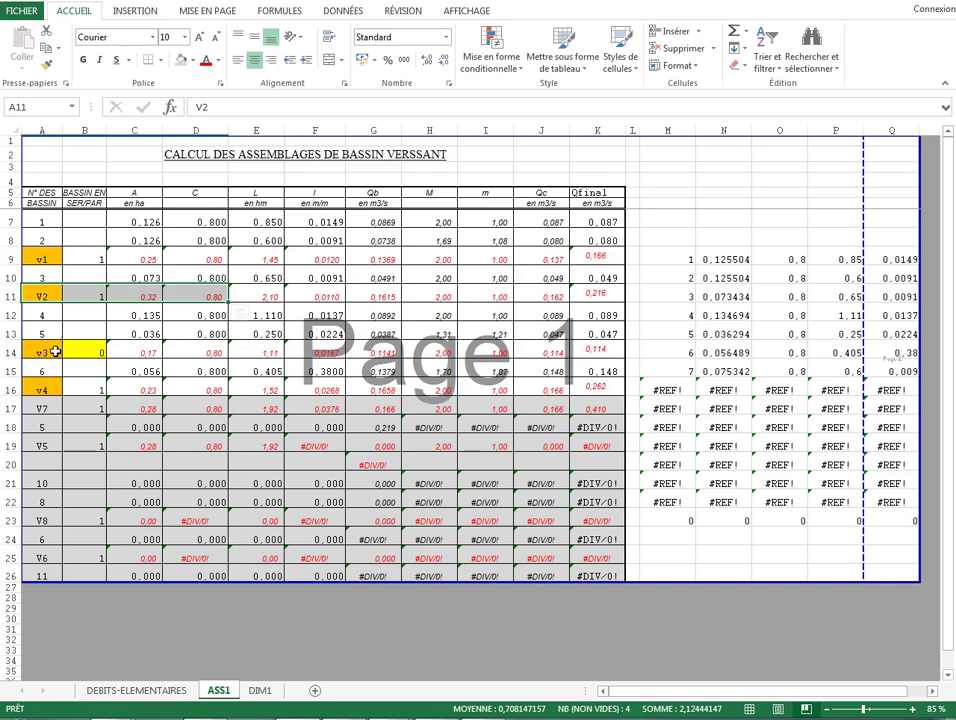
Clear the V7 row contents in A17:K17 and reduce row 17 to a narrow spacer row
click(52, 389)
click(50, 410)
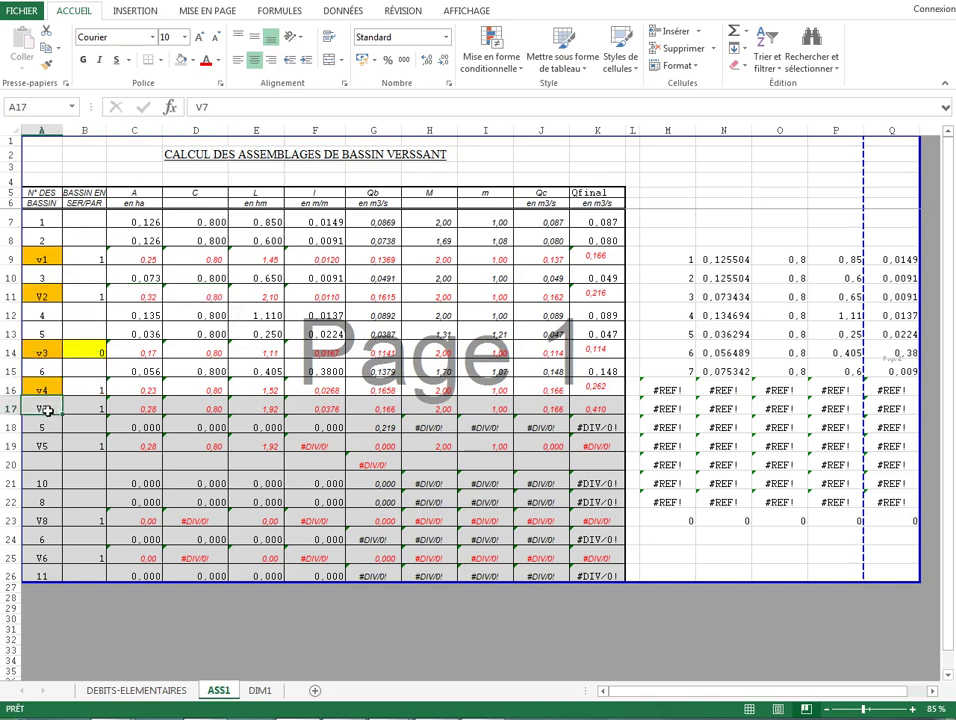
click(48, 386)
click(40, 405)
drag(36, 407, 608, 403)
key(Delete)
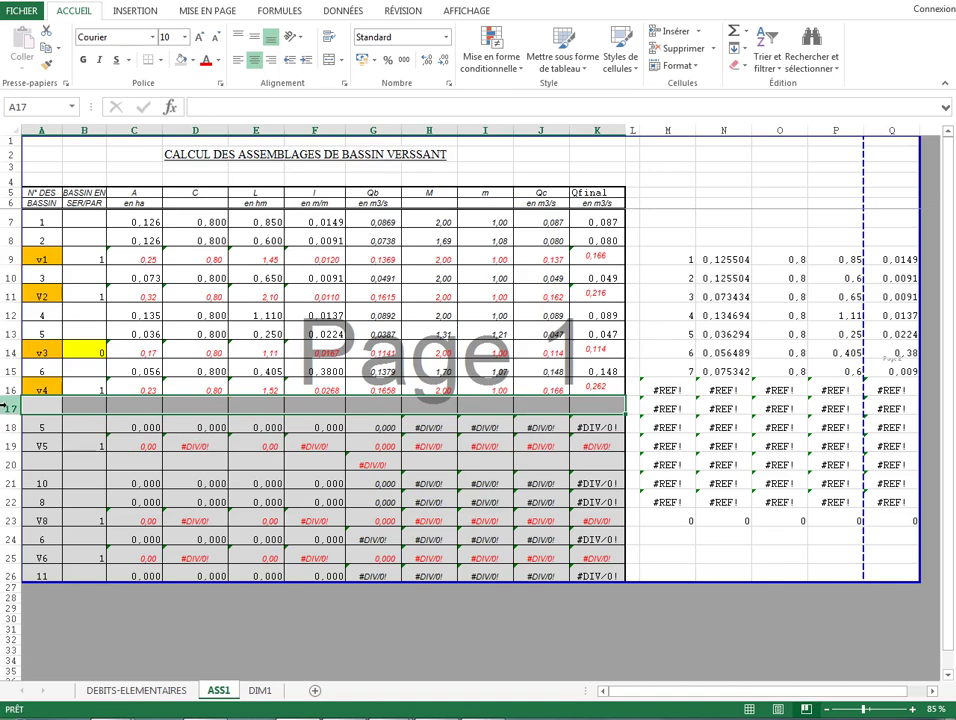
drag(10, 414, 602, 417)
Label the two rows below the spacer row v2 in A18 and v4 in A19
click(54, 432)
click(47, 421)
click(47, 417)
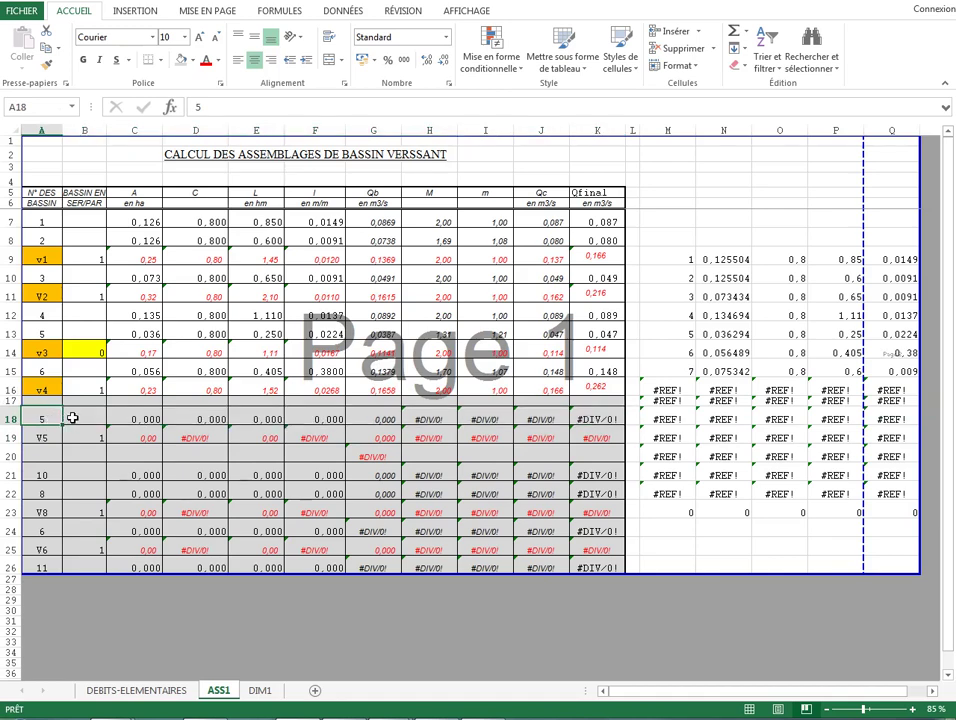
text(v)
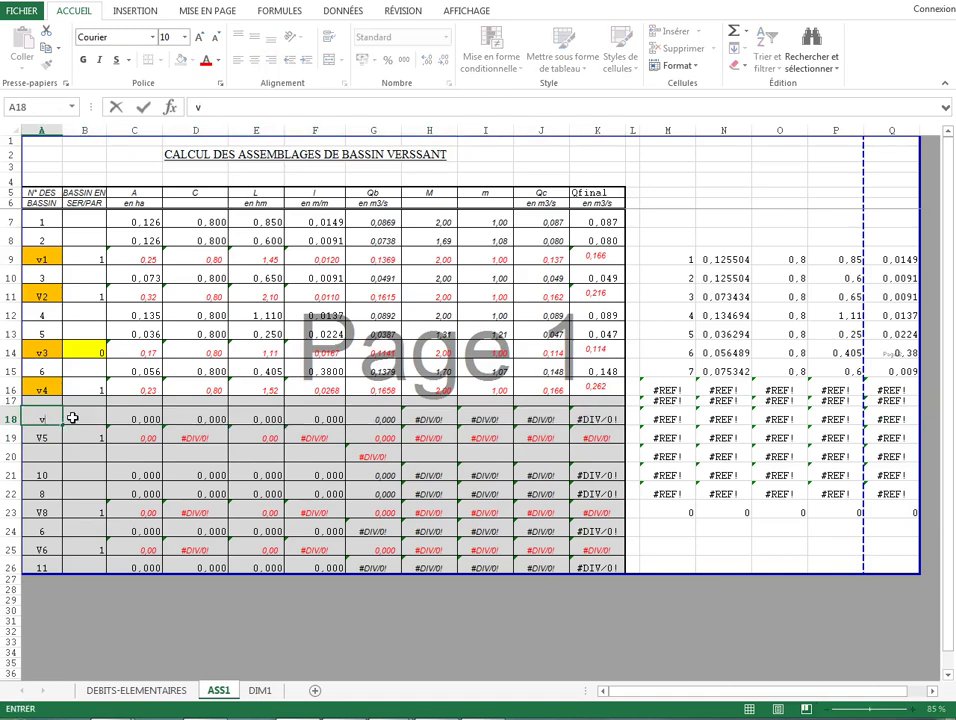
text(2)
key(Return)
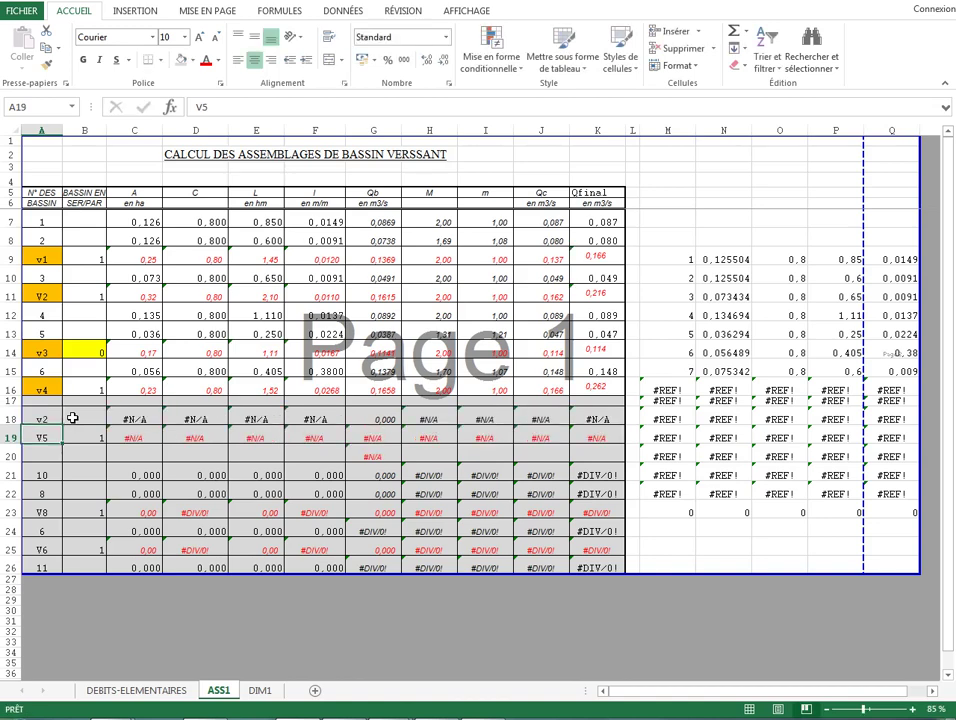
text(v)
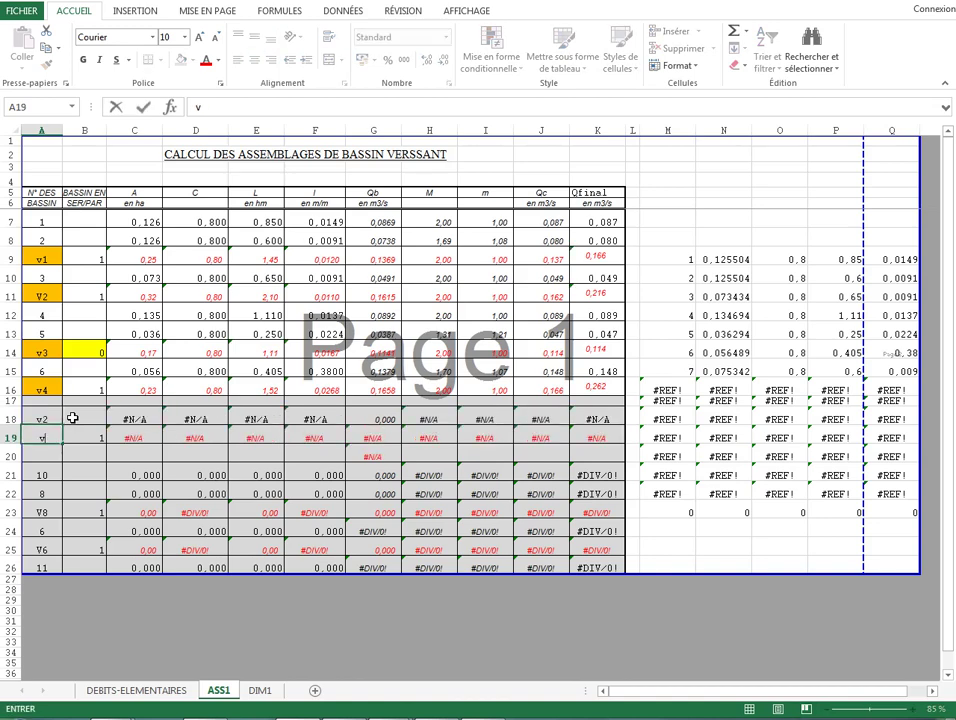
text(4)
key(Tab)
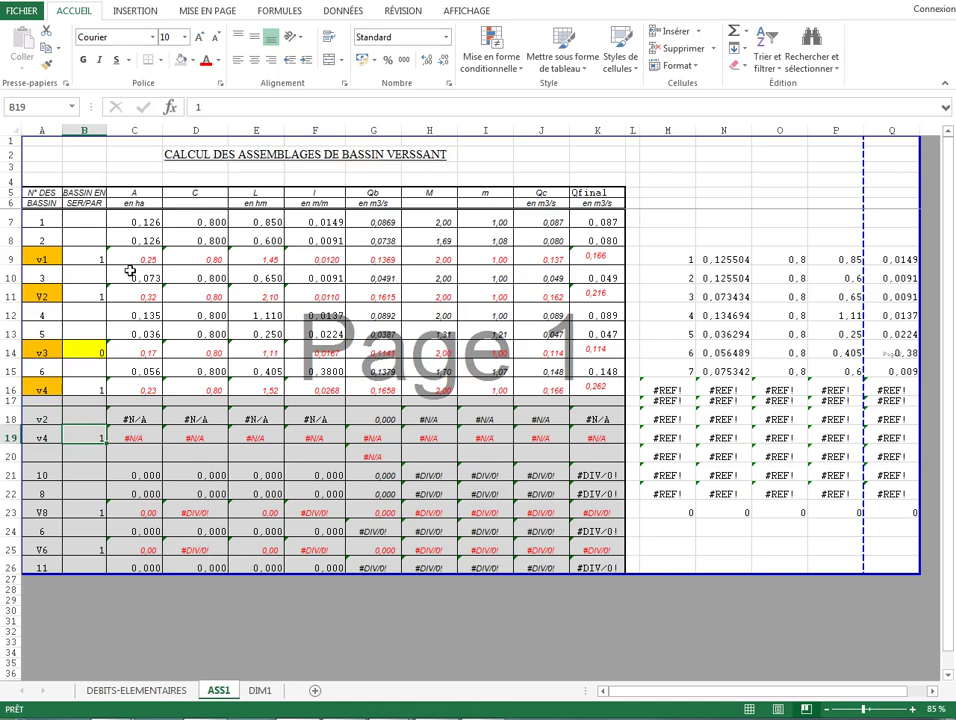
Copy assembly V2's results from C11:K11 into C18:K18 as values only
click(131, 297)
drag(138, 292, 576, 297)
right_click(576, 297)
click(600, 320)
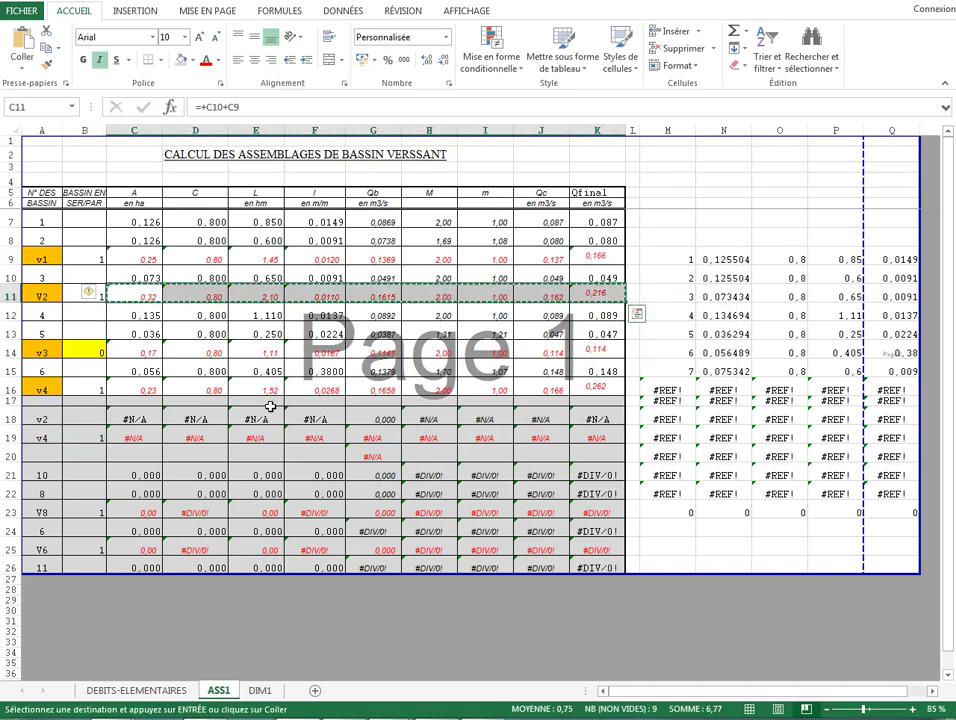
right_click(133, 418)
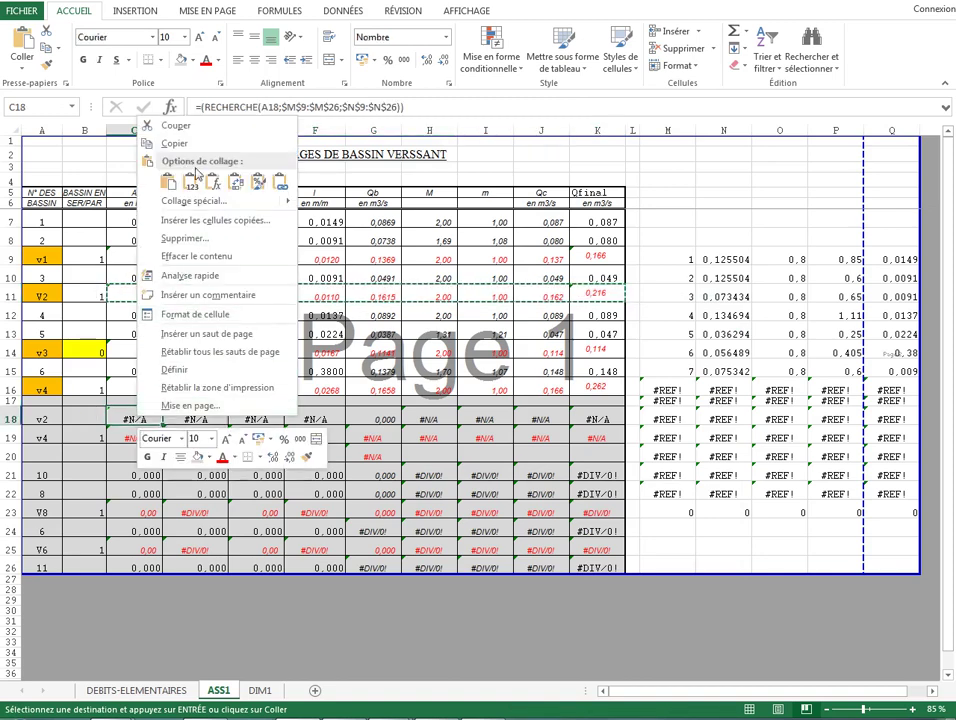
click(190, 182)
click(158, 438)
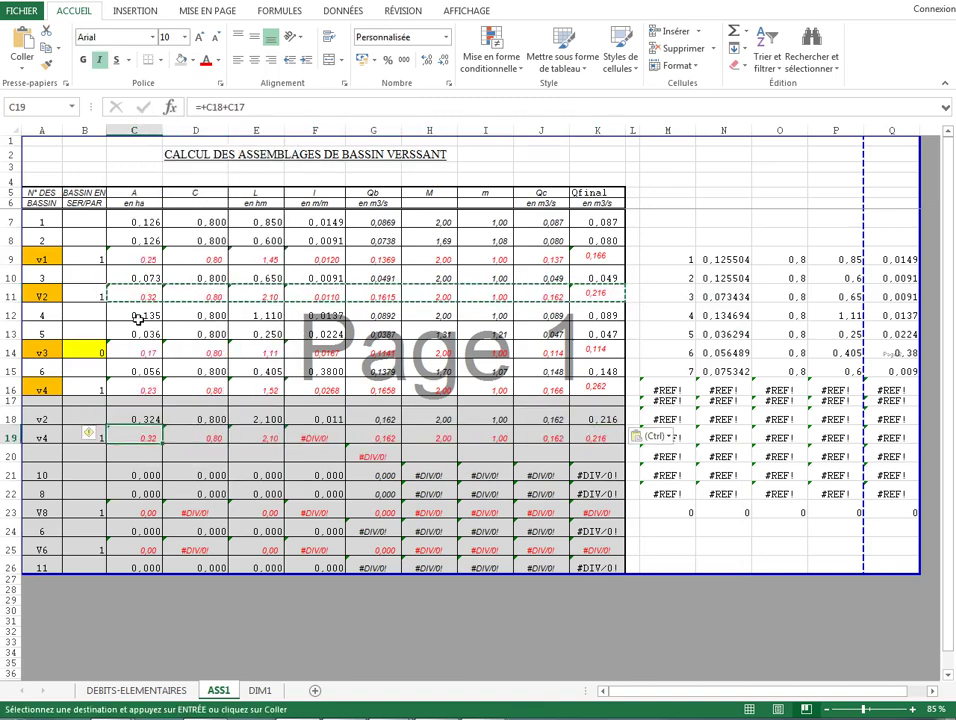
key(Escape)
Copy assembly v4's results from C16:K16 into C19:K19 as values only
click(141, 350)
drag(145, 388, 584, 390)
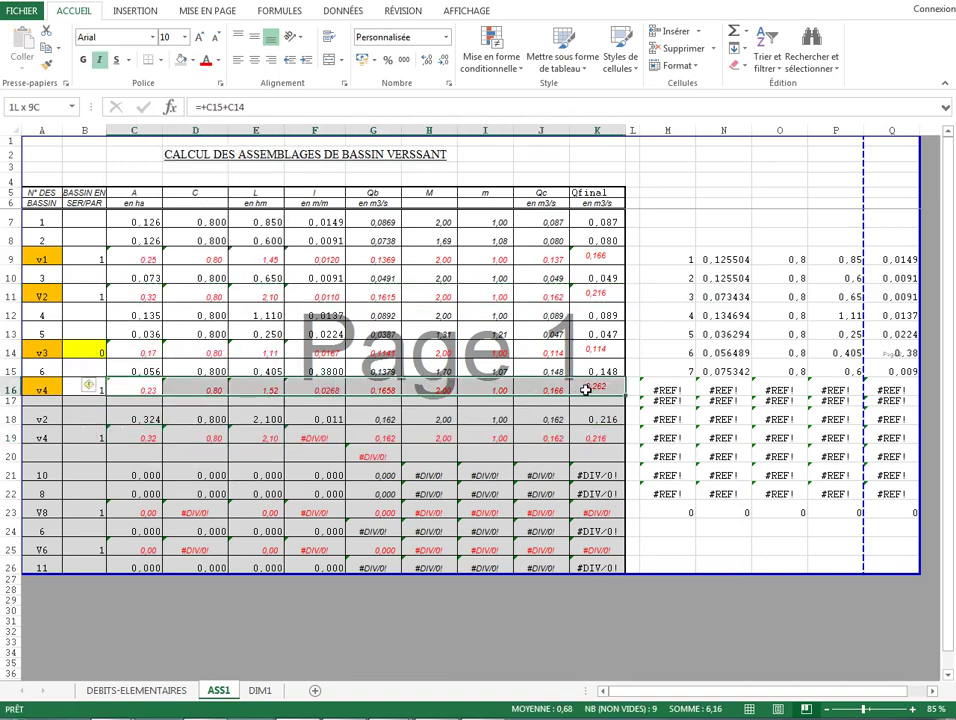
right_click(585, 390)
click(604, 415)
click(152, 440)
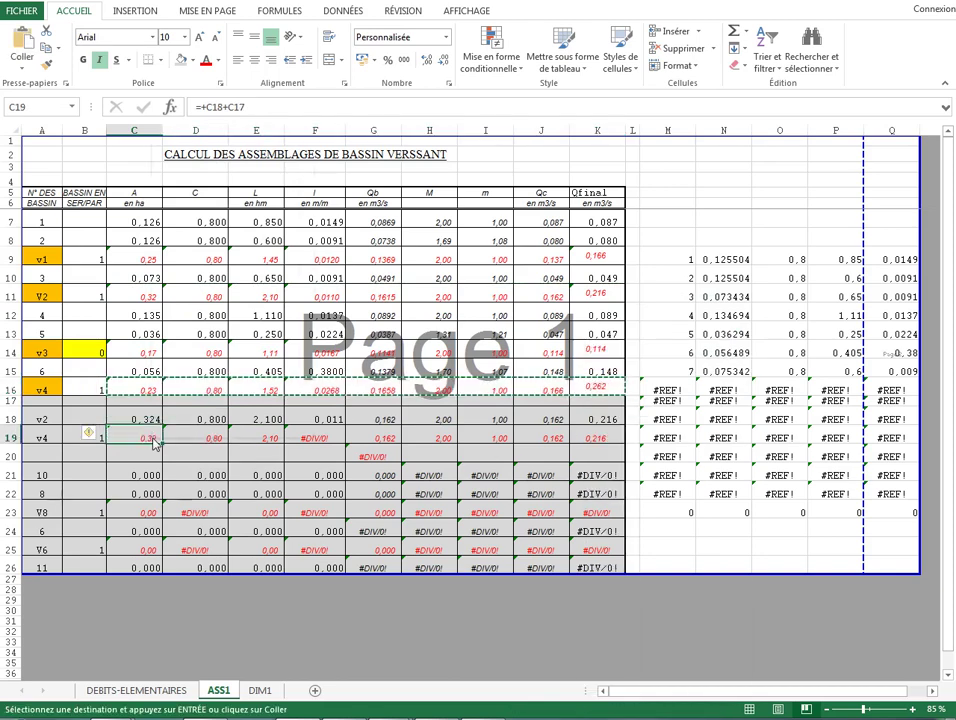
right_click(155, 443)
click(208, 207)
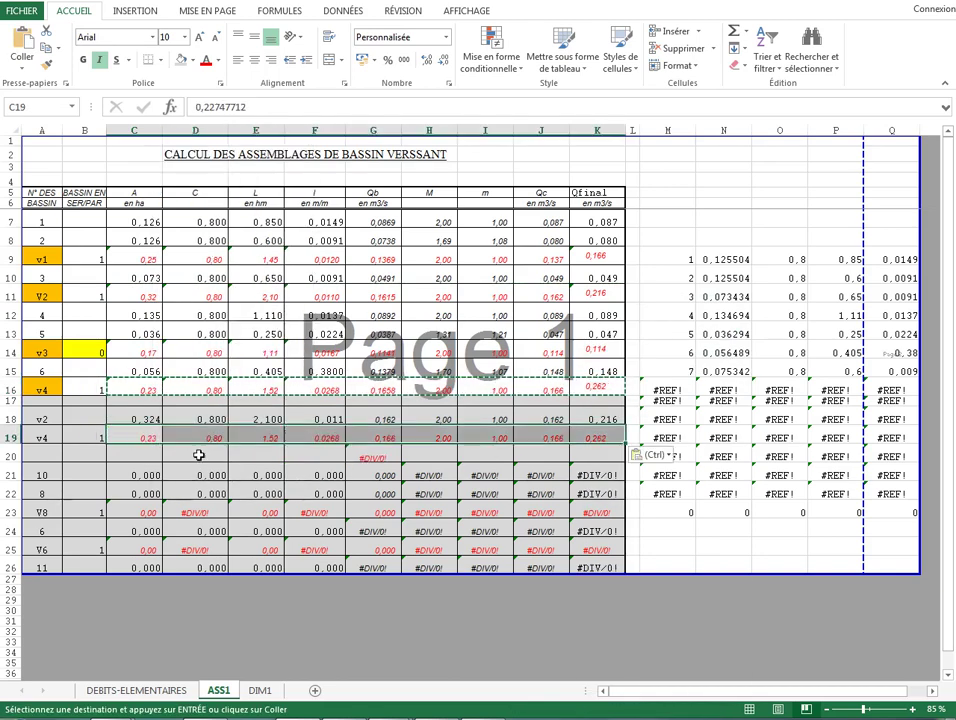
right_click(145, 436)
click(198, 200)
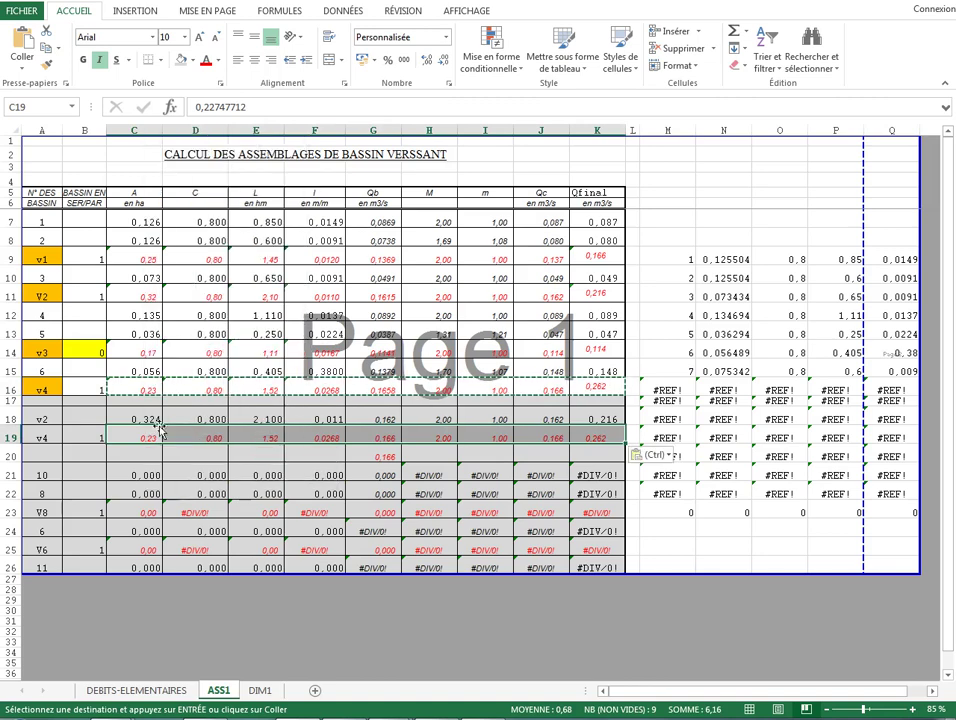
Colour the v2 and v4 values in C18:K19 orange and set their font size to 12
drag(135, 424, 580, 424)
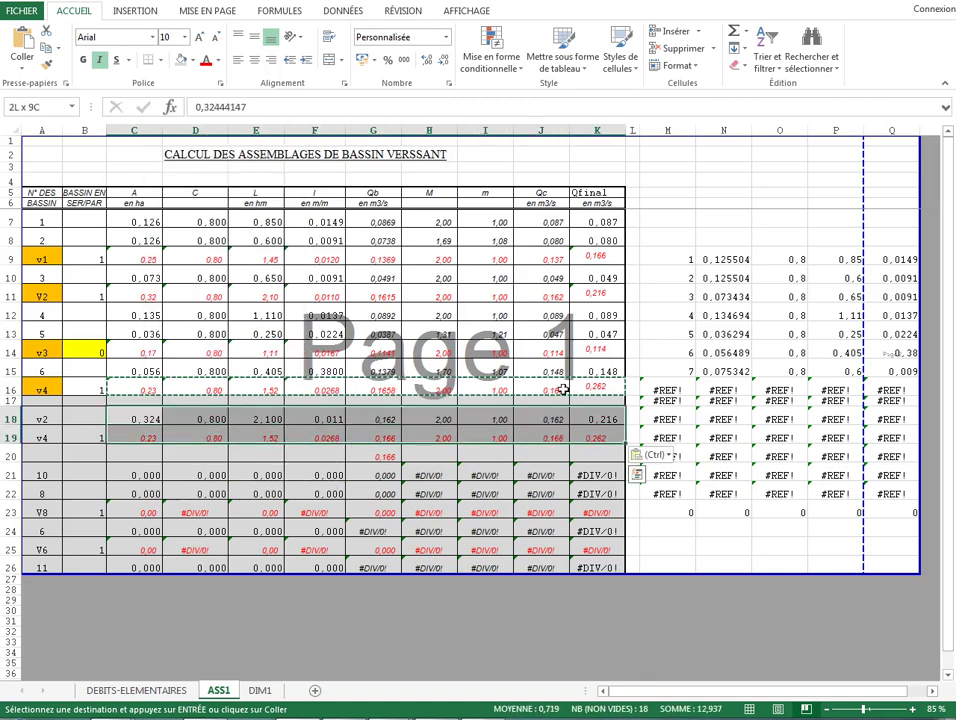
click(193, 60)
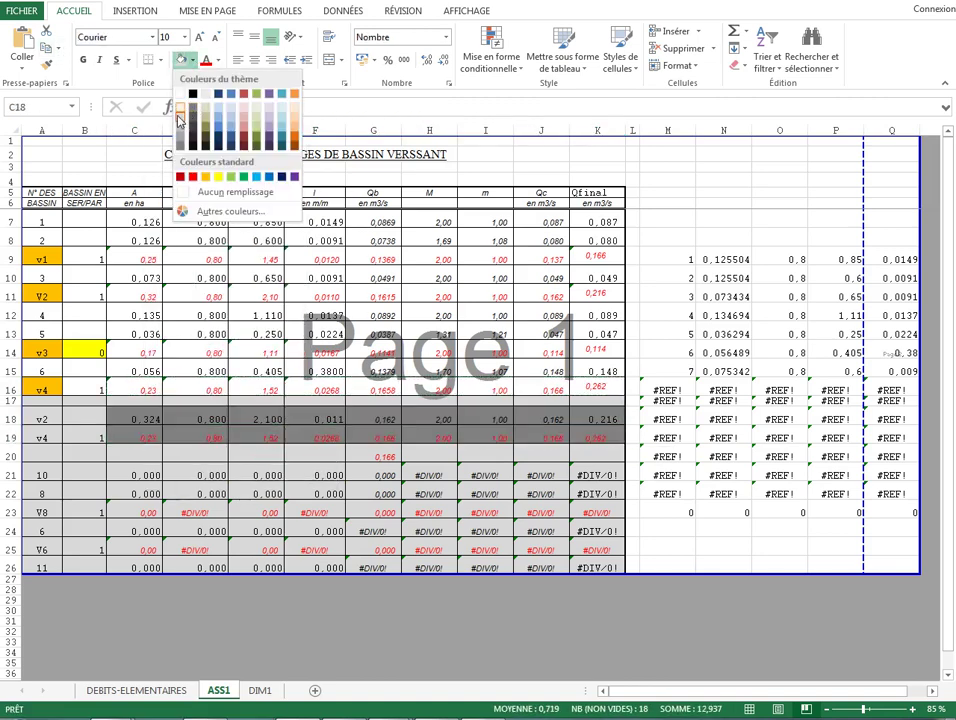
click(193, 60)
click(217, 60)
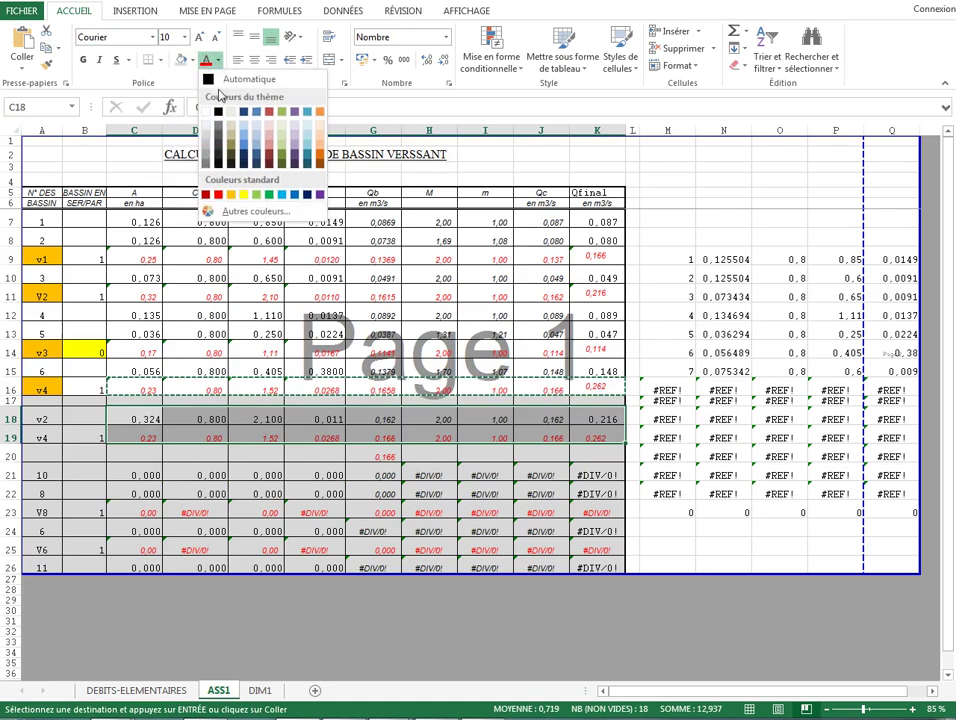
click(229, 196)
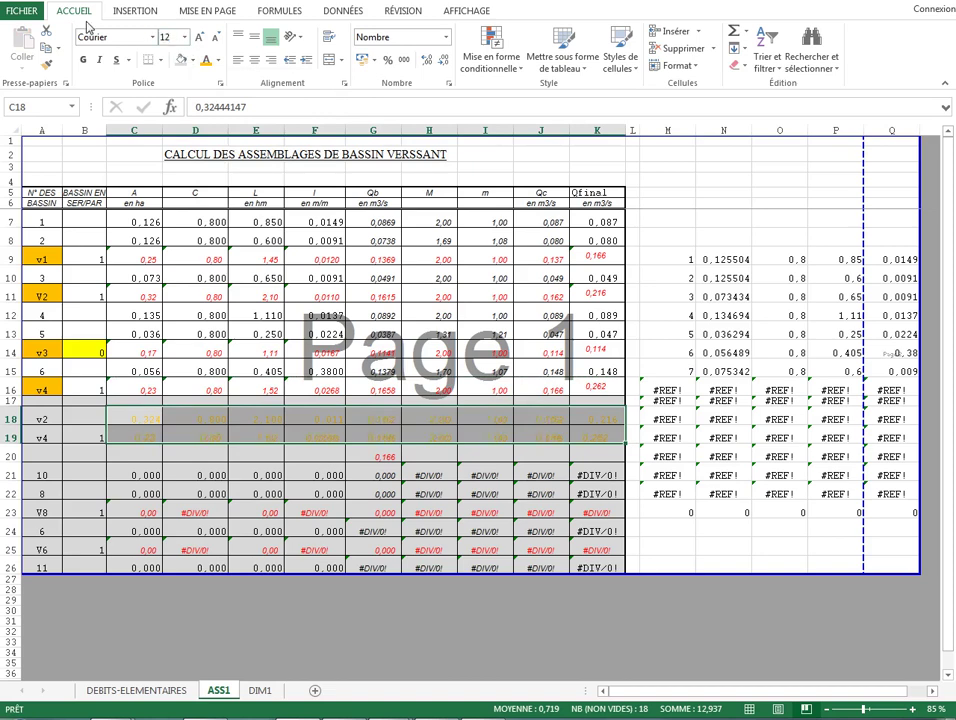
click(215, 494)
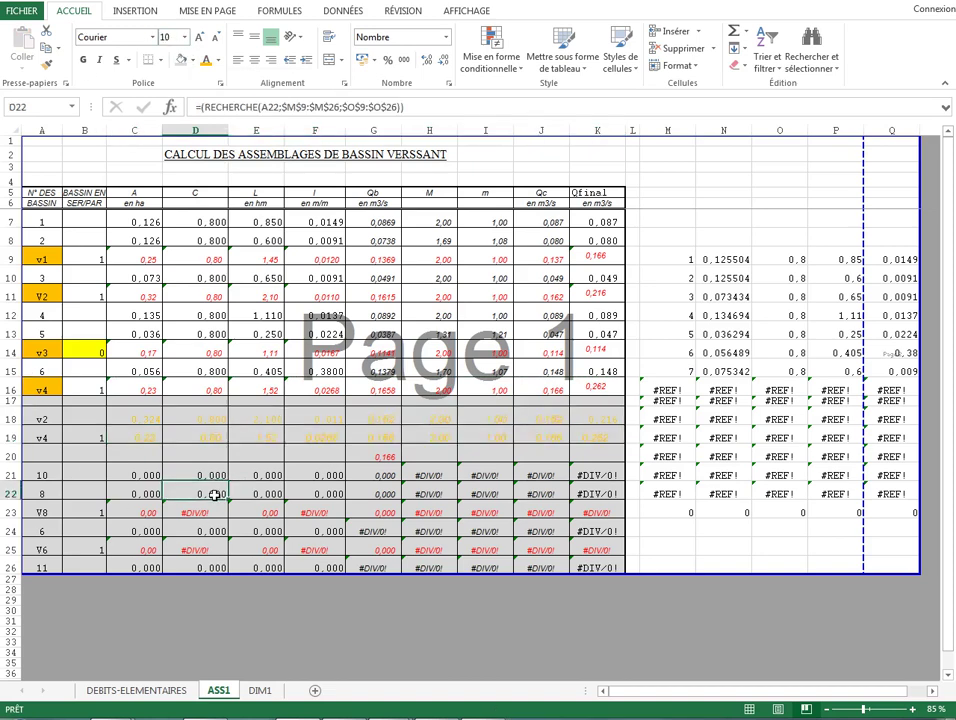
Clear the series/parallel code beside v4 in B19 and label A20 as v5
click(40, 438)
click(40, 419)
click(40, 438)
double_click(97, 438)
key(Escape)
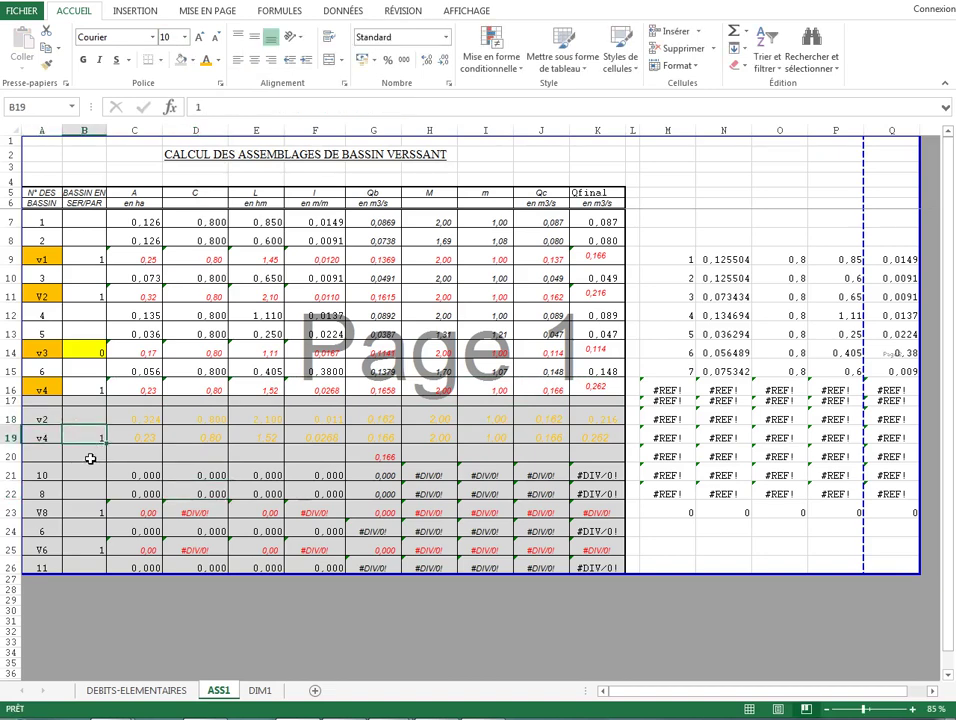
key(Delete)
click(38, 455)
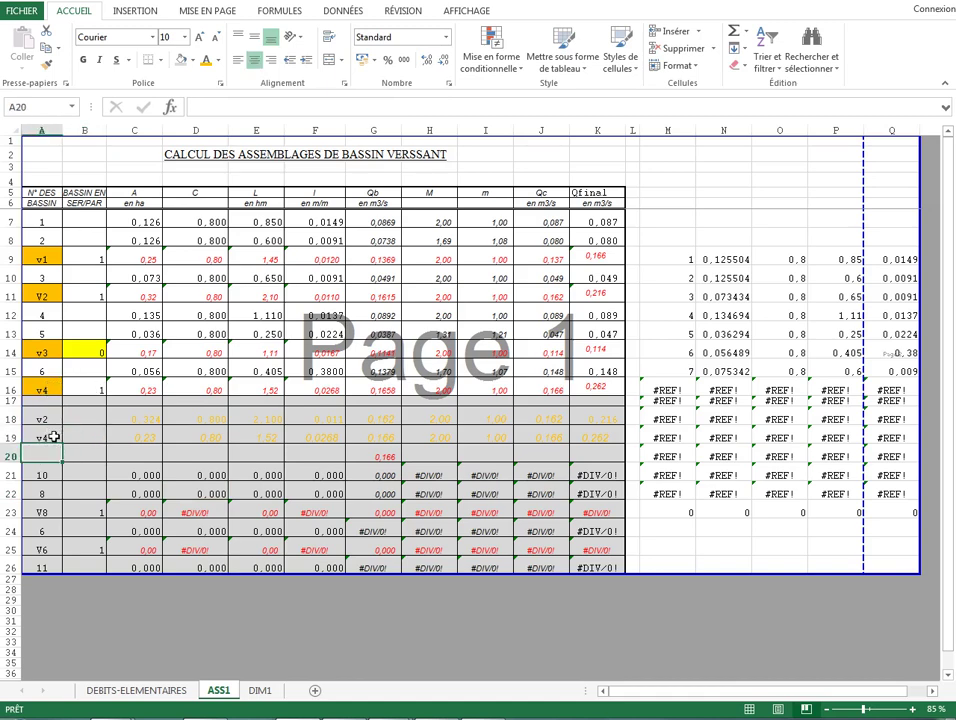
text(v5)
key(Return)
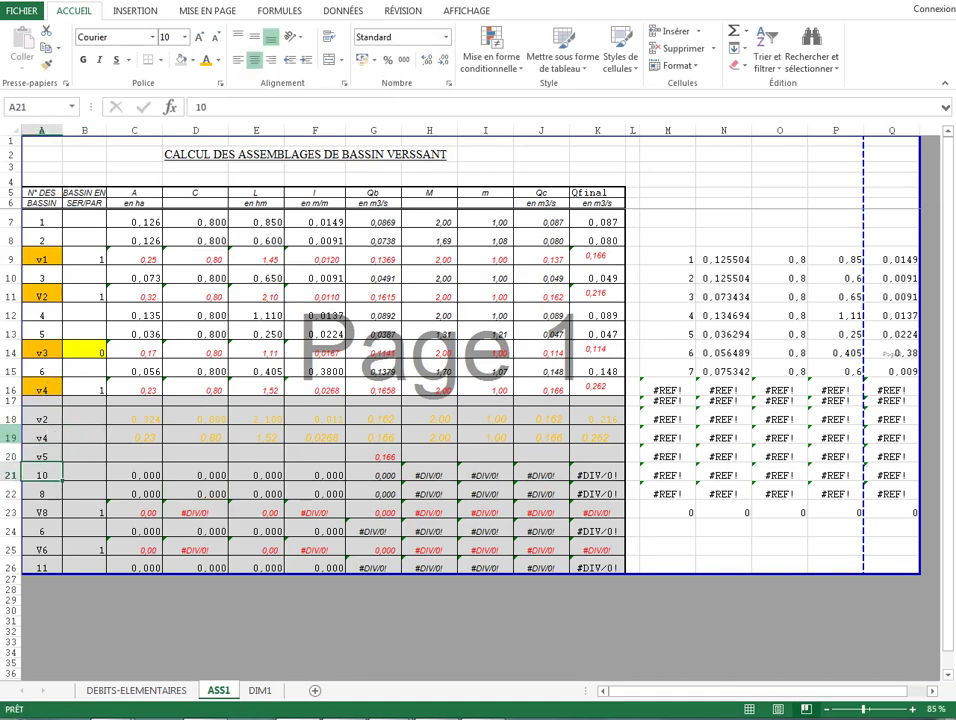
Copy v4's assembly formulas with their formatting from C16:K16 into the v5 row, C20:K20
click(90, 388)
click(142, 388)
drag(142, 388, 590, 386)
right_click(590, 386)
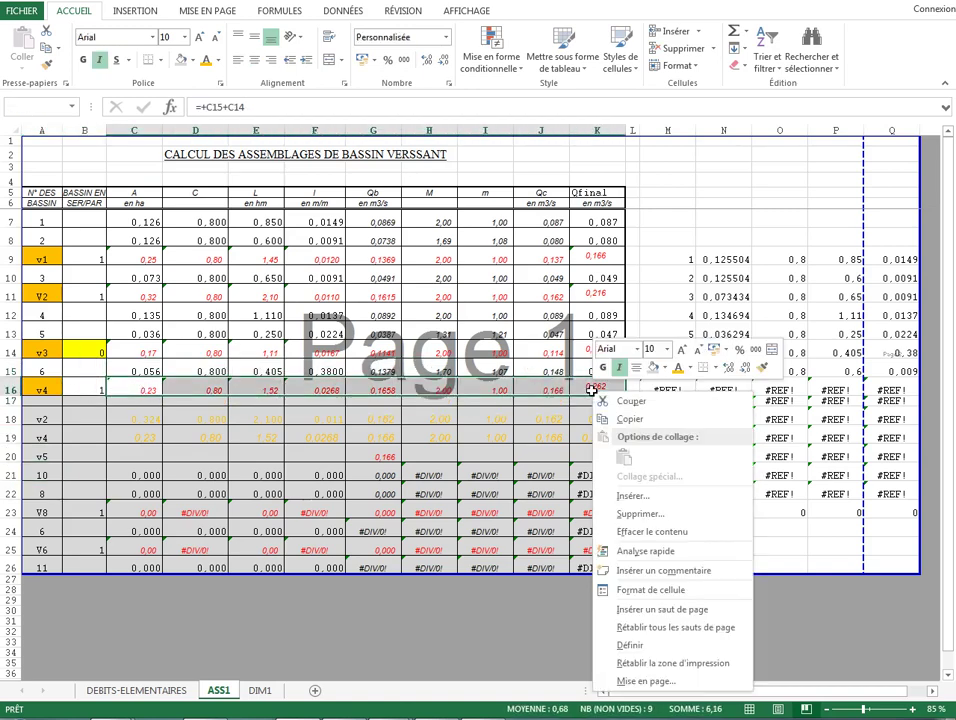
click(625, 416)
right_click(128, 456)
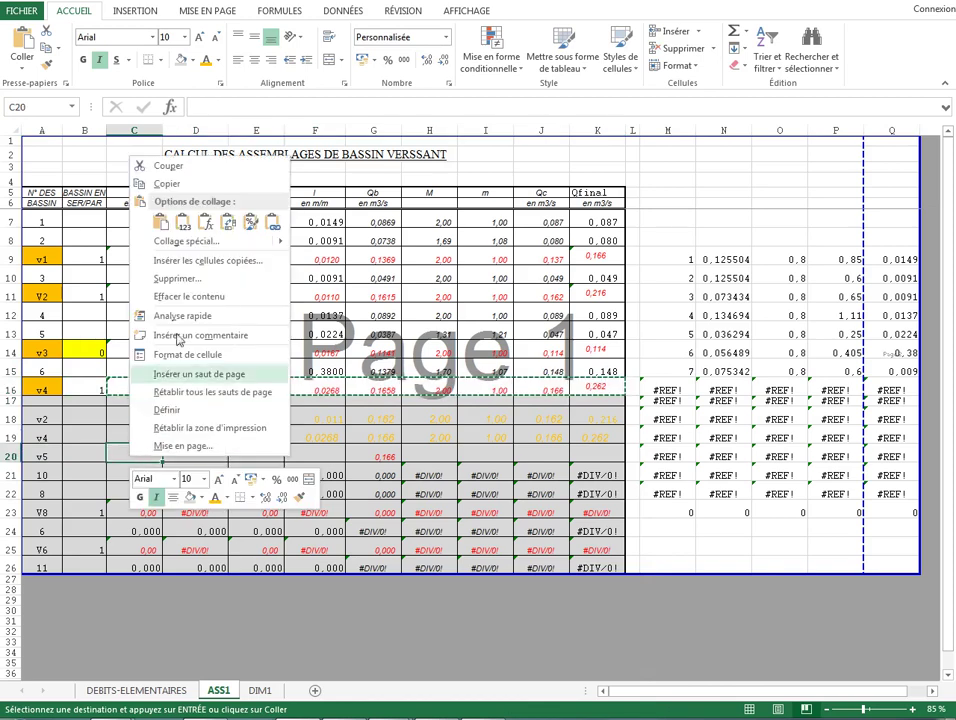
click(137, 219)
key(Escape)
Check v5's area, runoff coefficient and slope formulas in C20, D20 and F20
double_click(139, 450)
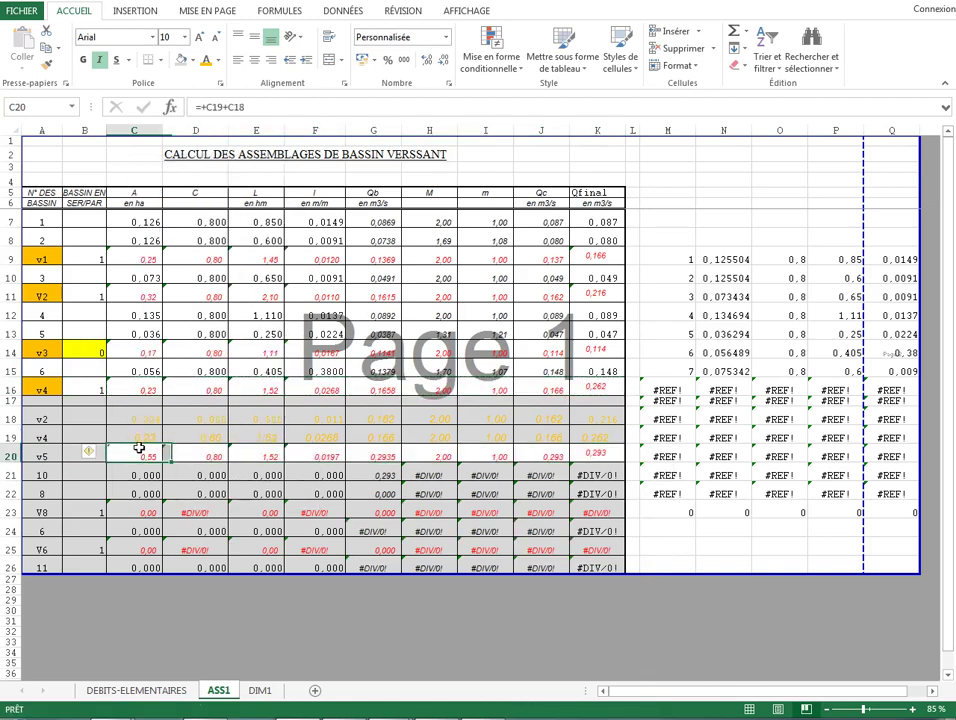
double_click(203, 452)
key(Escape)
click(290, 454)
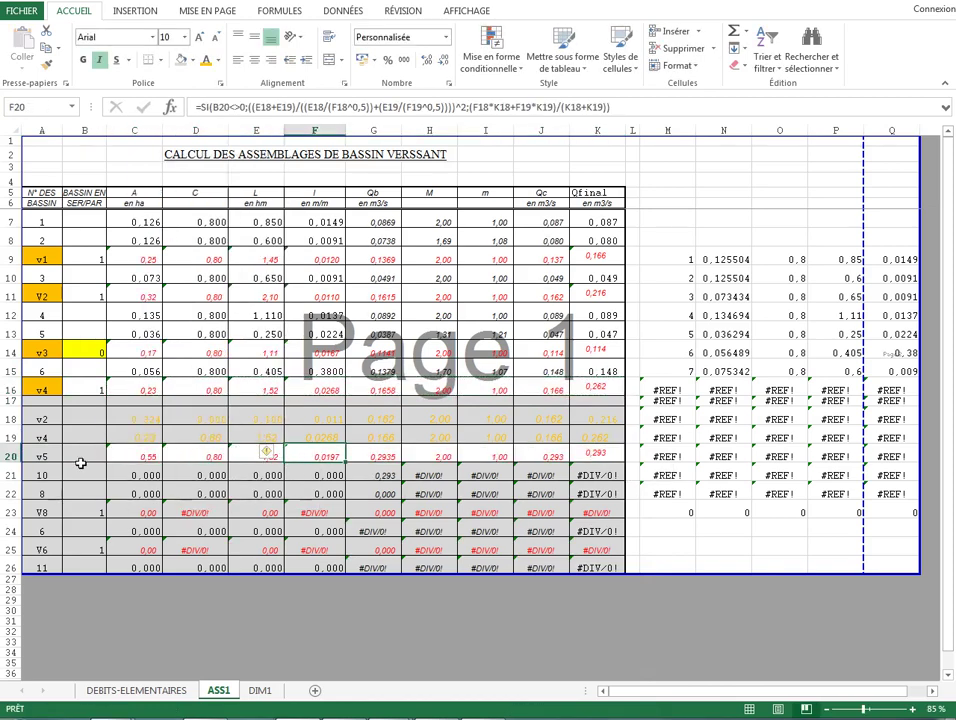
click(80, 468)
Remove the grey fill from the spacer, v2, v4 and v5 rows, A17:K20
drag(20, 399, 634, 448)
click(192, 60)
click(215, 198)
click(190, 476)
click(148, 511)
Inspect the references in v5's area, coefficient, length and slope formulas in C20:F20
double_click(145, 455)
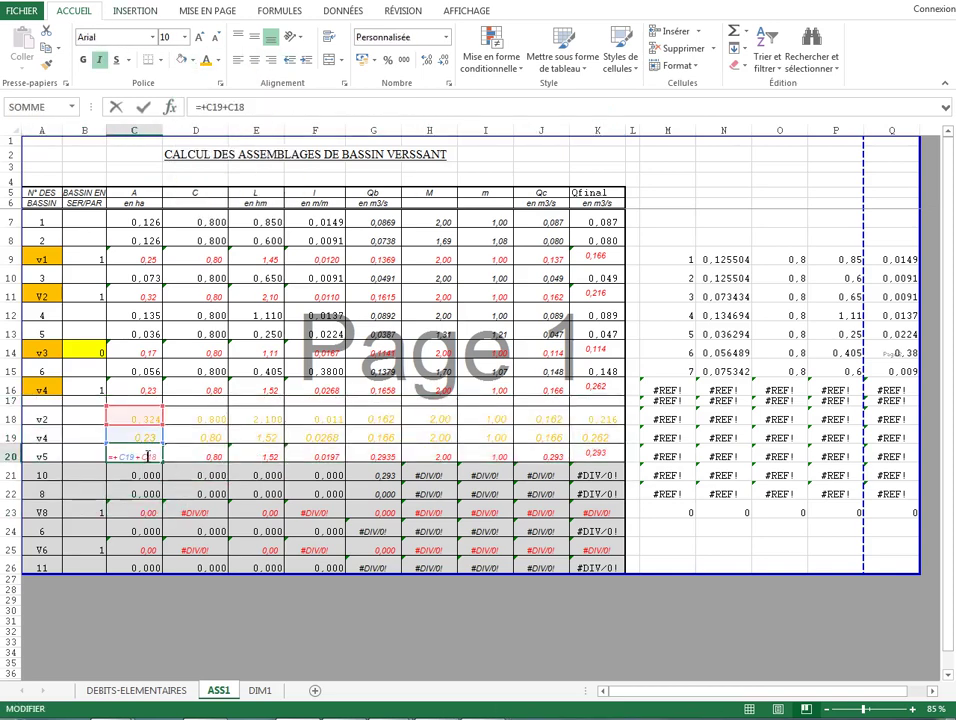
click(204, 452)
double_click(204, 452)
double_click(264, 454)
double_click(314, 453)
Examine the R14 junction beside BV.3 in the Covadis drawing and set v5's series/parallel code in B20 to 0
click(95, 452)
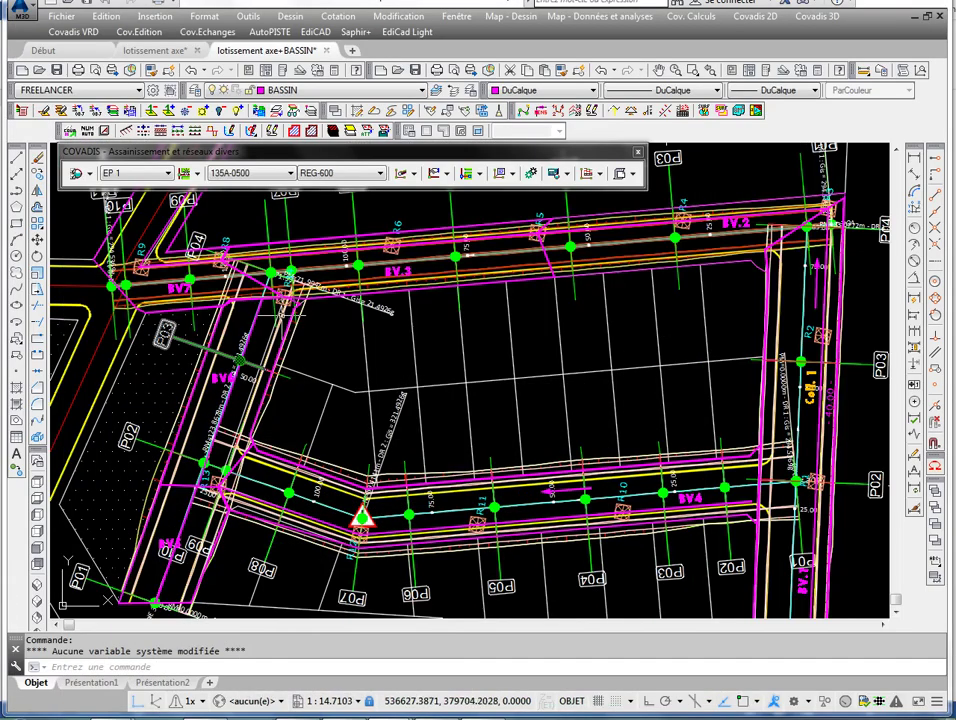
scroll(278, 326, down, 2)
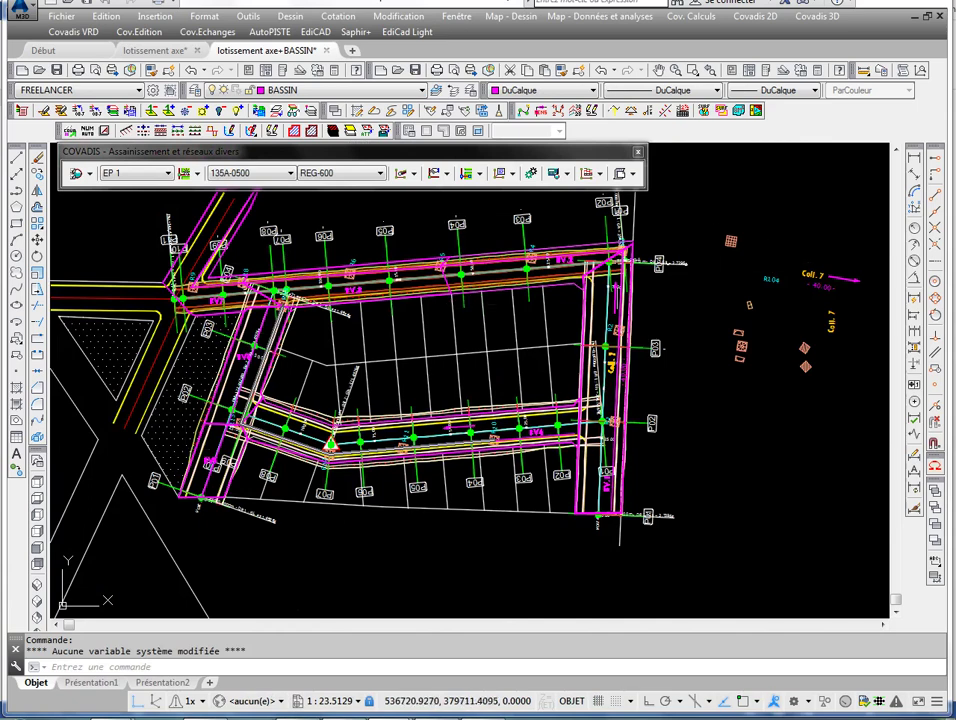
key(Escape)
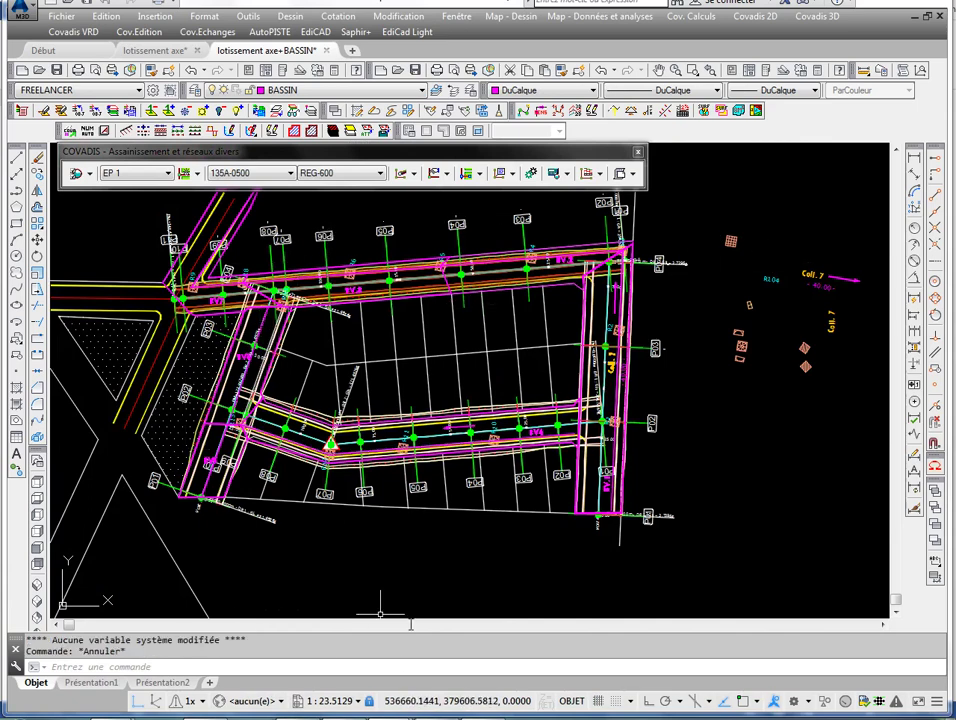
scroll(272, 290, up, 6)
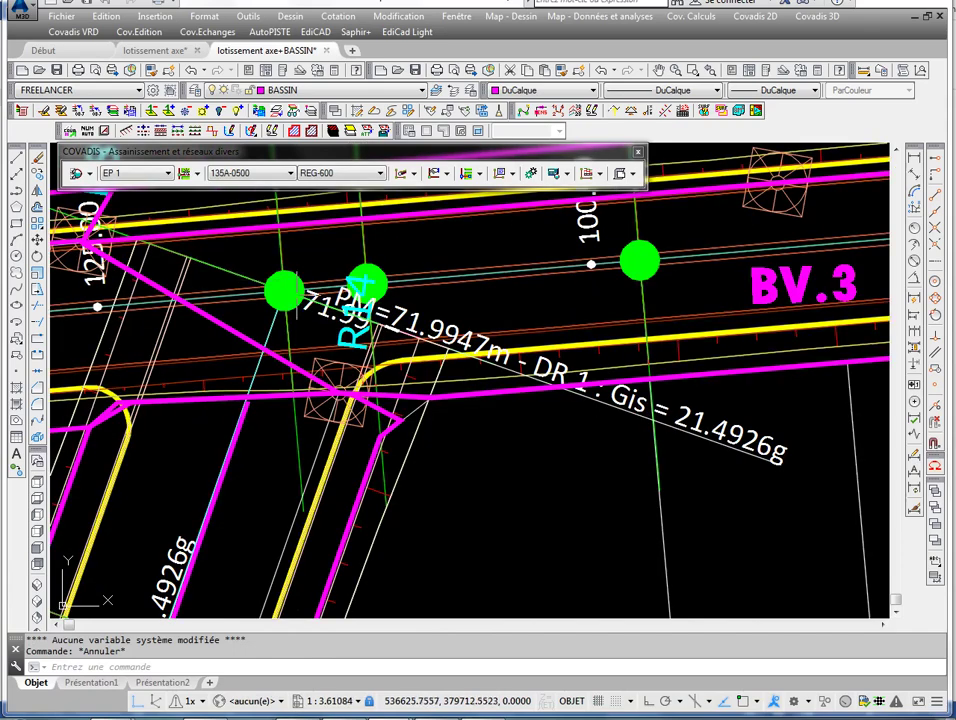
scroll(318, 304, down, 3)
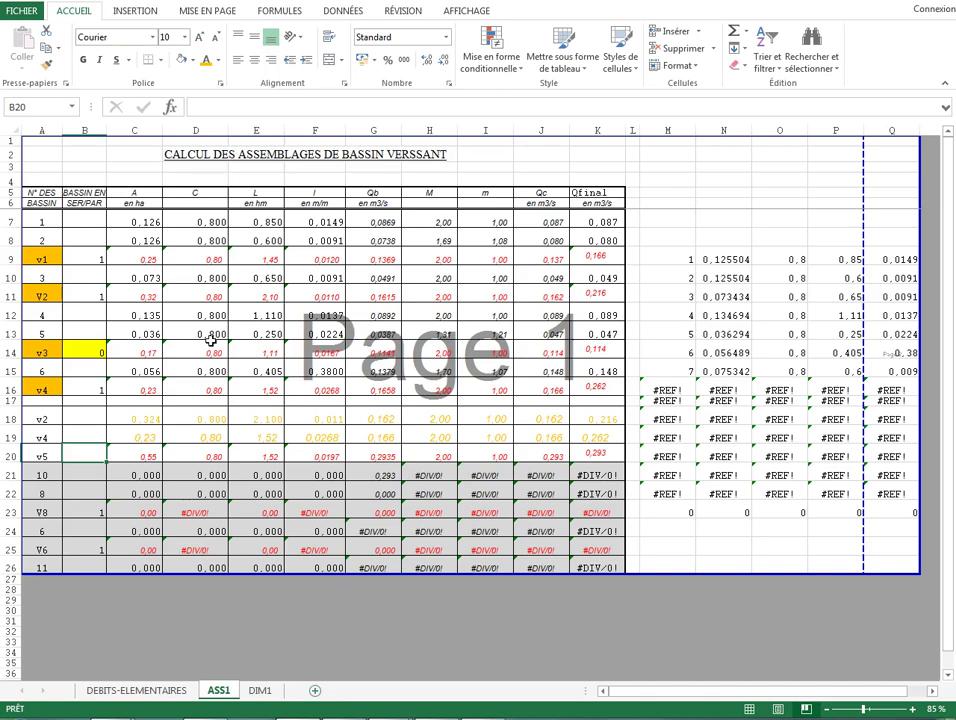
text(0)
key(Return)
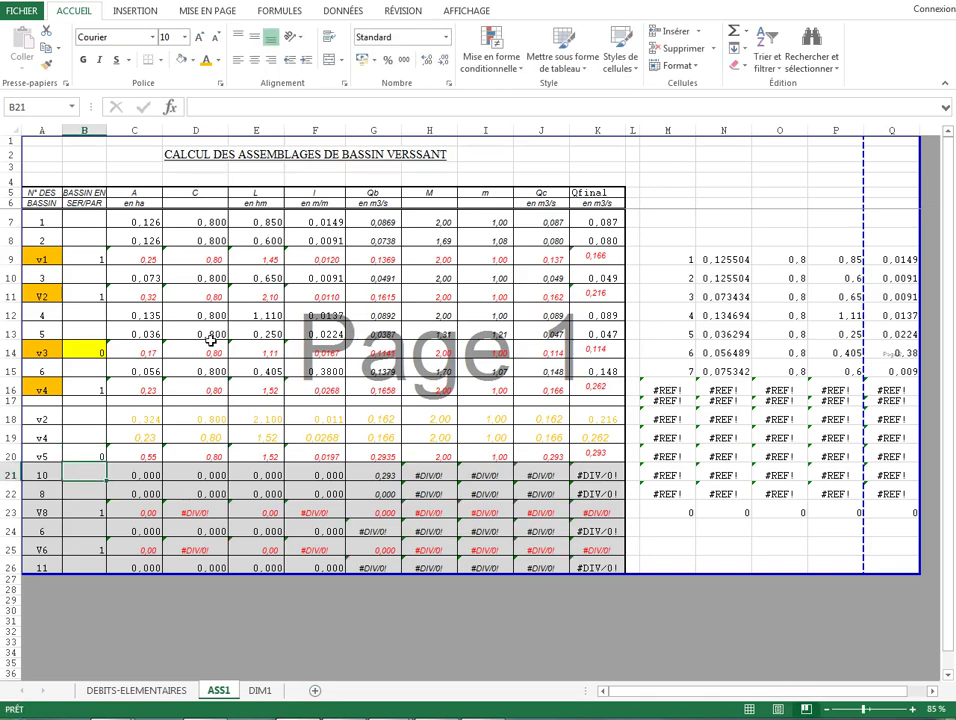
Test code 1 for v5 in B20, inspect its final flow in K20, and restore the code to 0
double_click(577, 456)
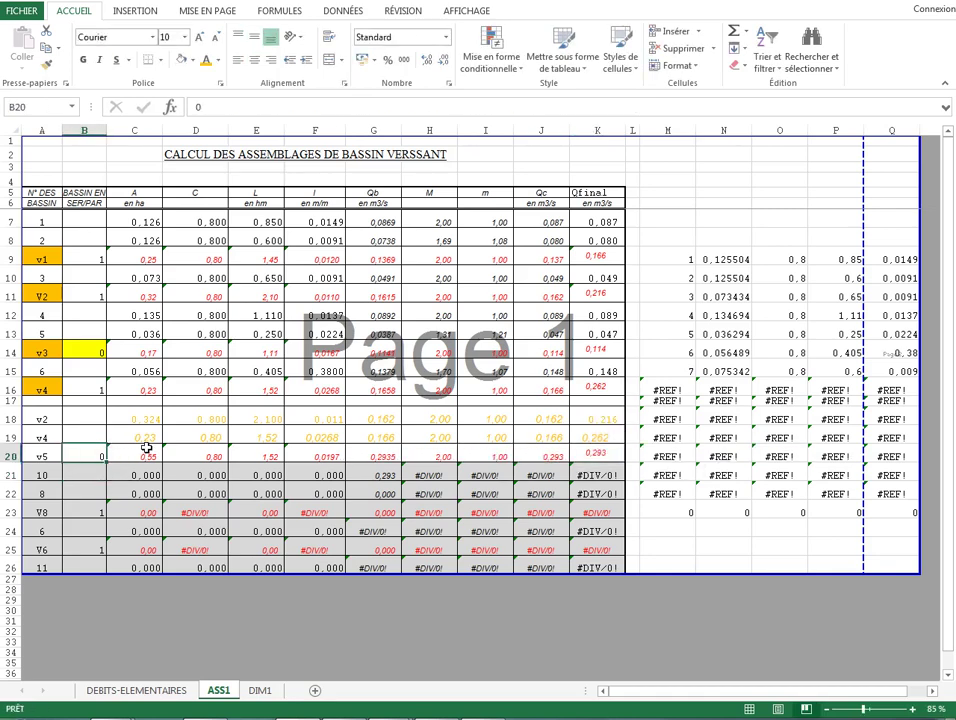
text(1)
key(Return)
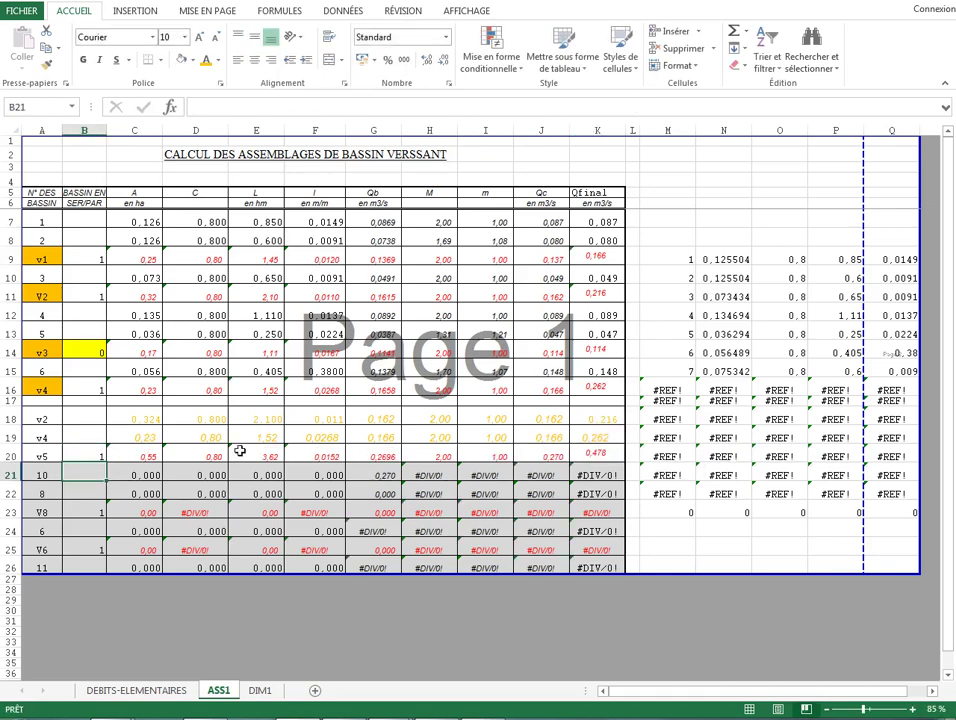
click(598, 456)
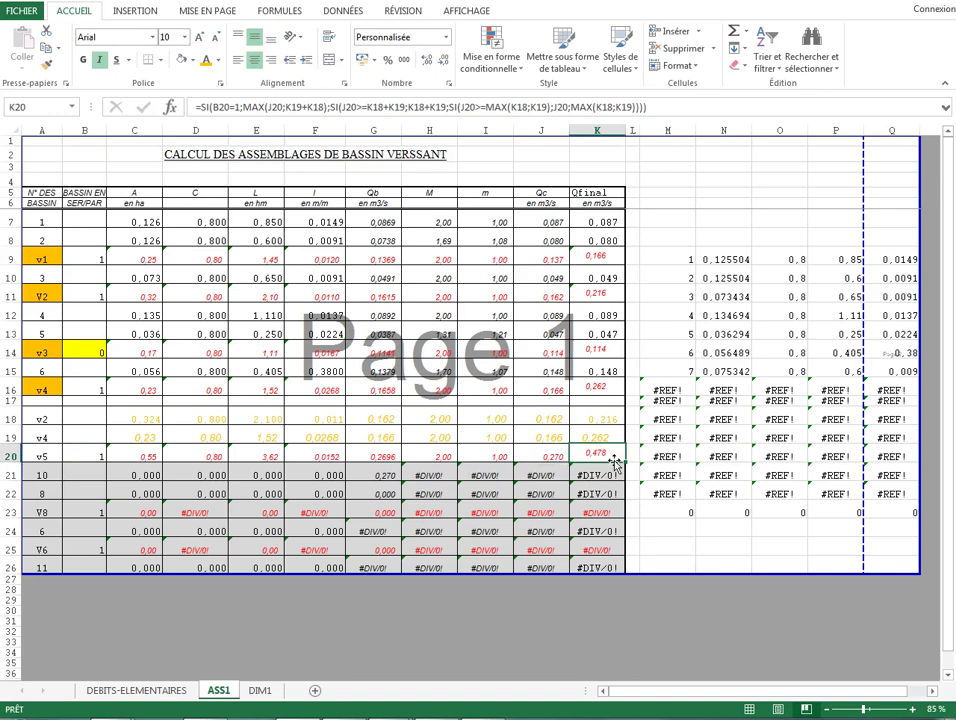
click(88, 454)
text(0)
key(Return)
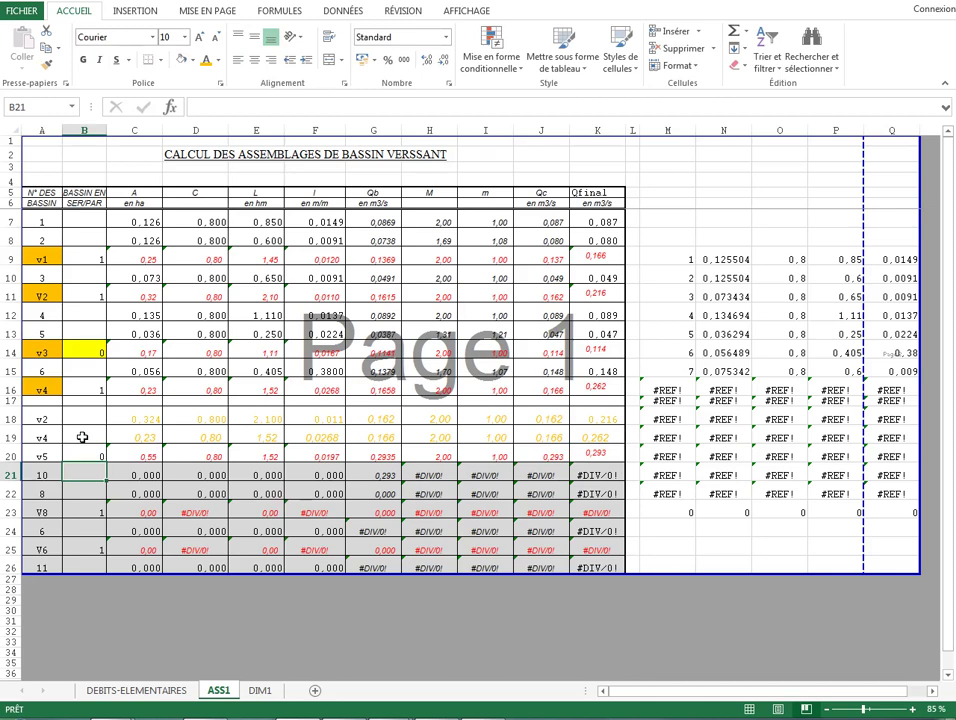
Examine the cells referenced by v5's final flow formula in K20 without changing it
click(128, 455)
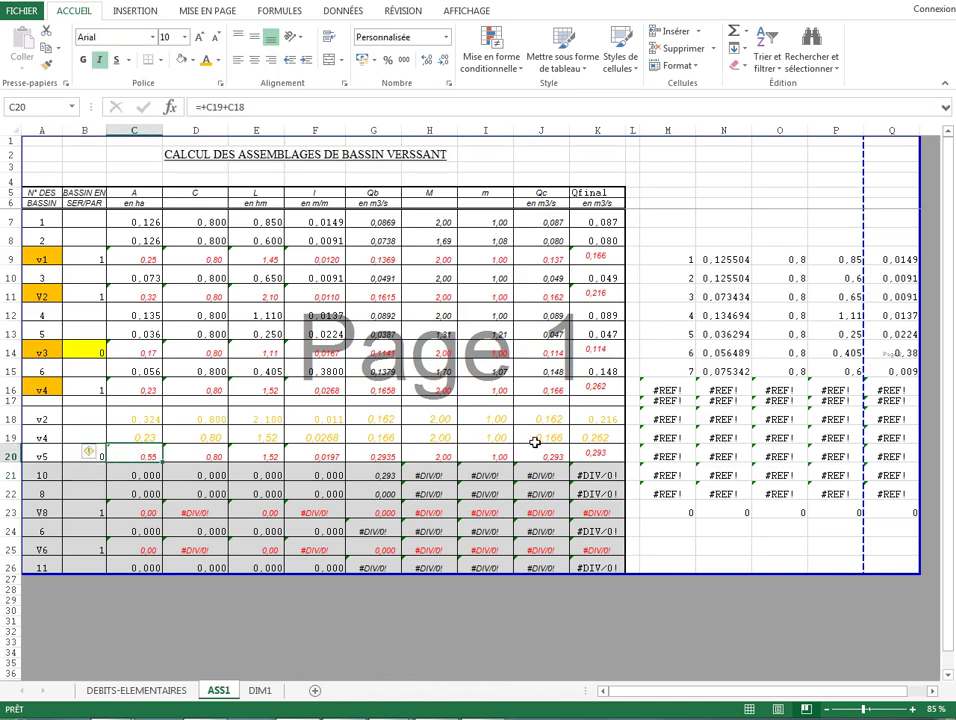
double_click(610, 451)
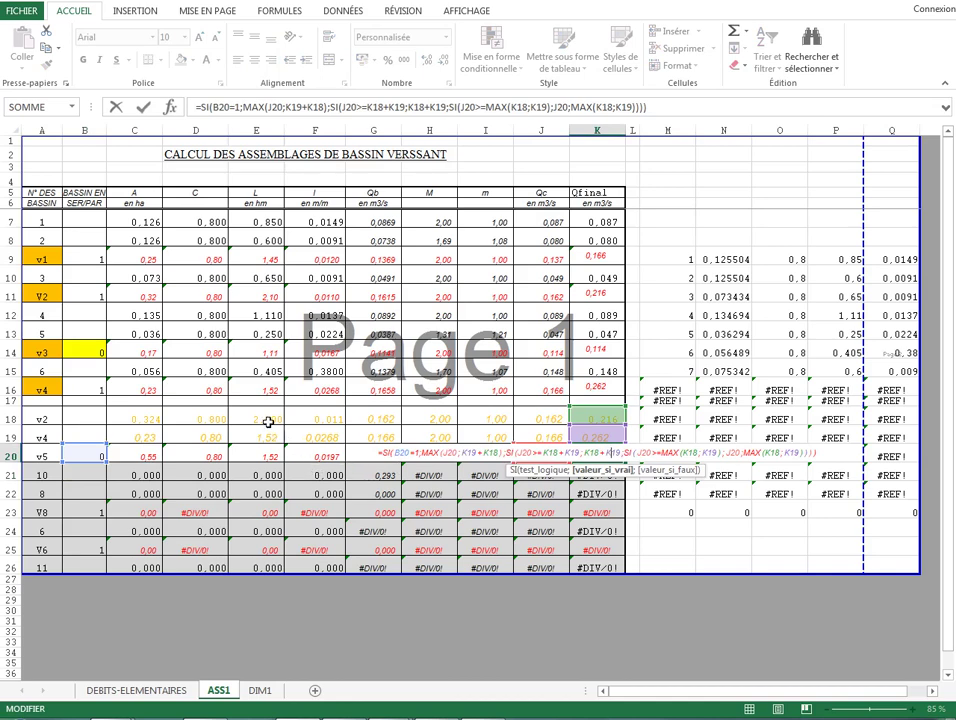
key(Return)
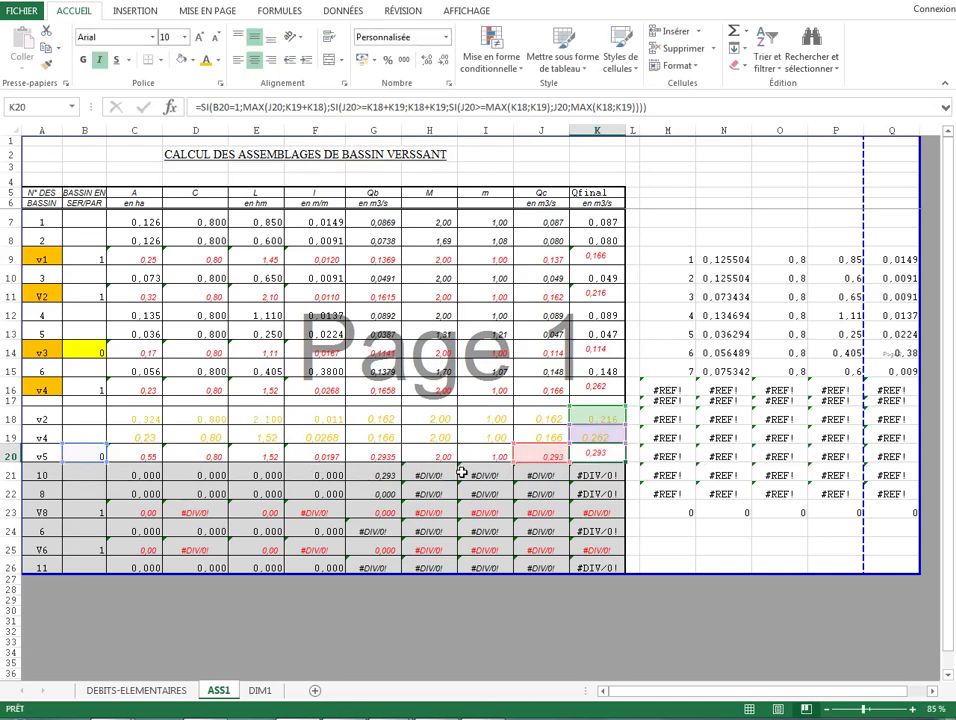
click(134, 475)
Copy the orange label formatting of v4 in A16 to the v5 label in A20
drag(38, 452, 534, 455)
click(49, 448)
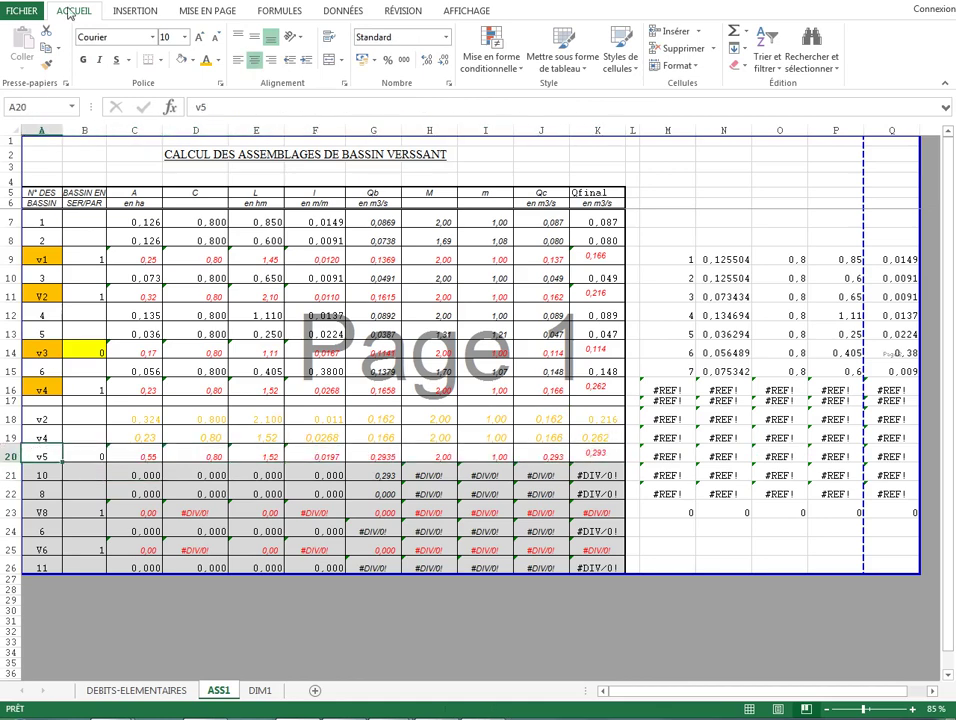
click(43, 391)
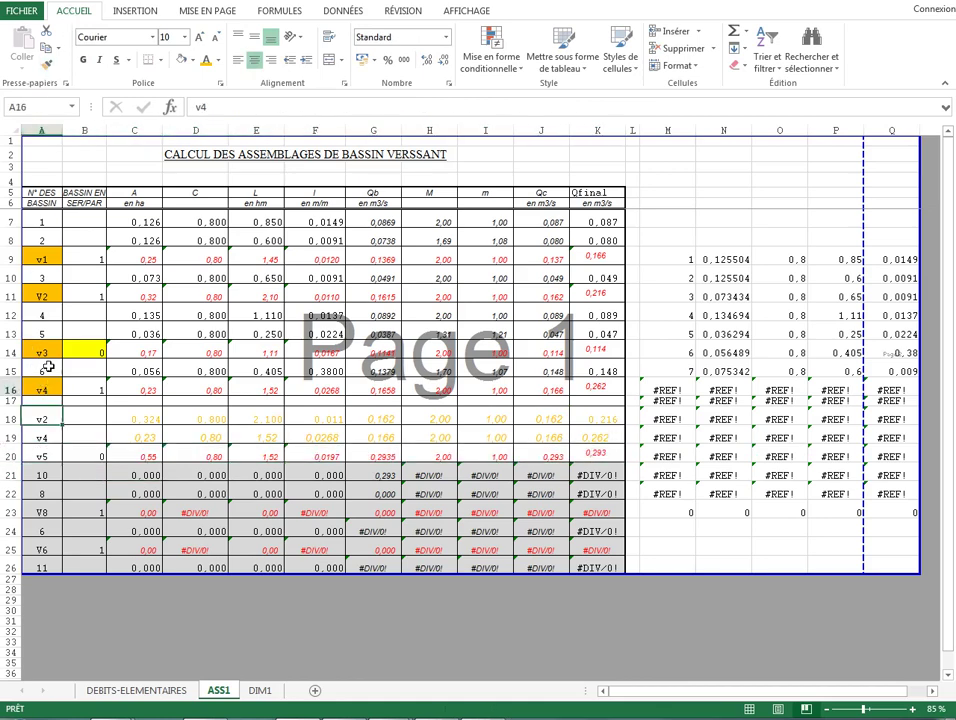
double_click(46, 63)
click(42, 456)
key(Escape)
click(128, 469)
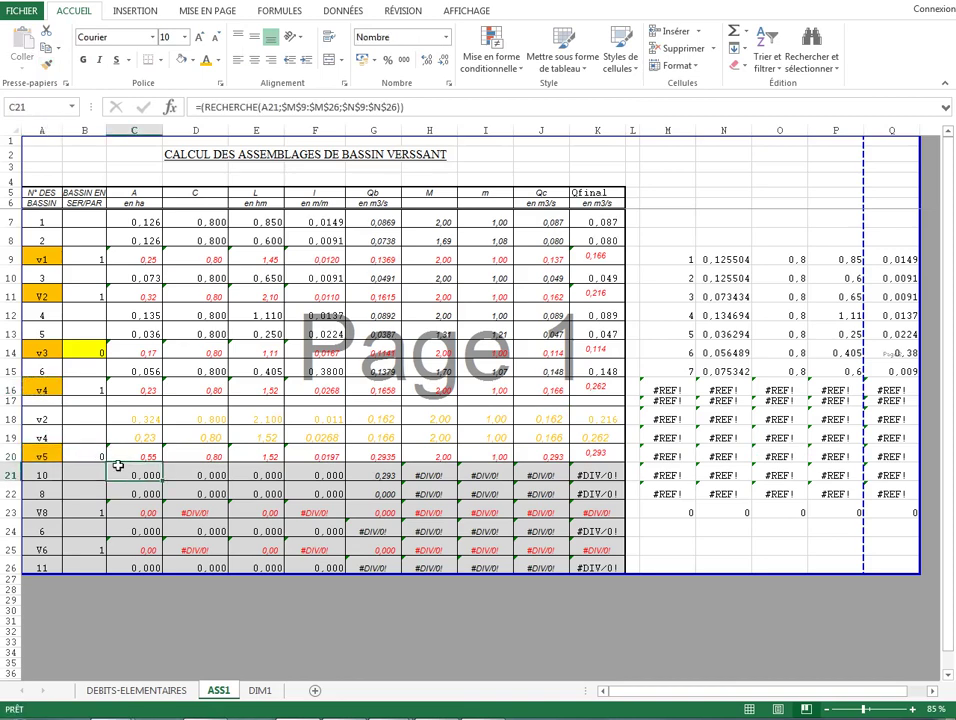
Replace the basin number in A21, directly below v5, with 7
drag(50, 457, 617, 455)
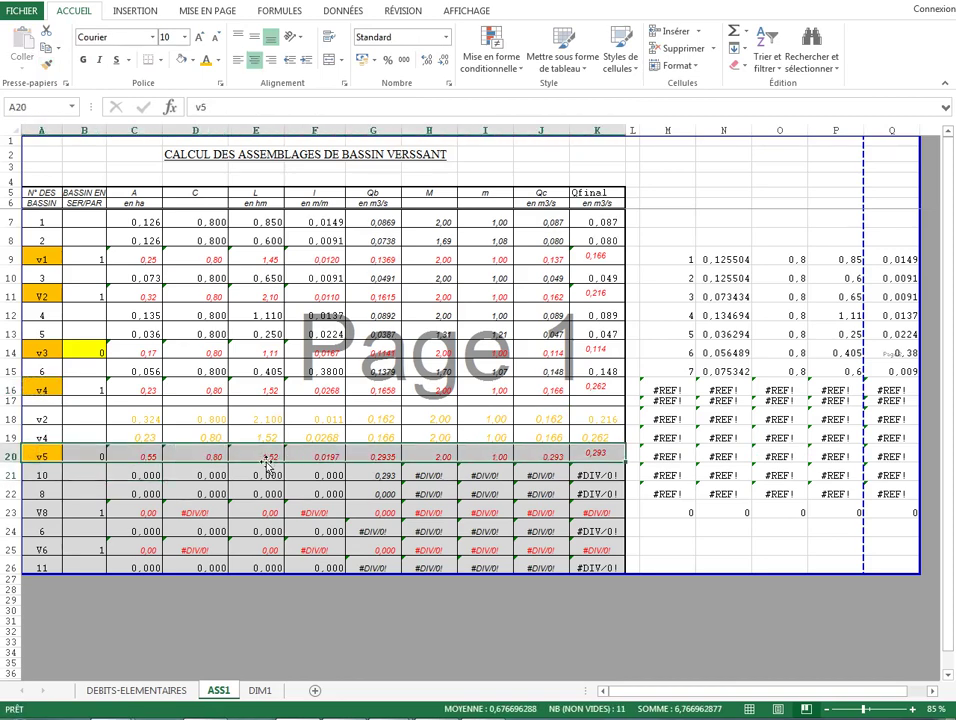
scroll(258, 450, down, 2)
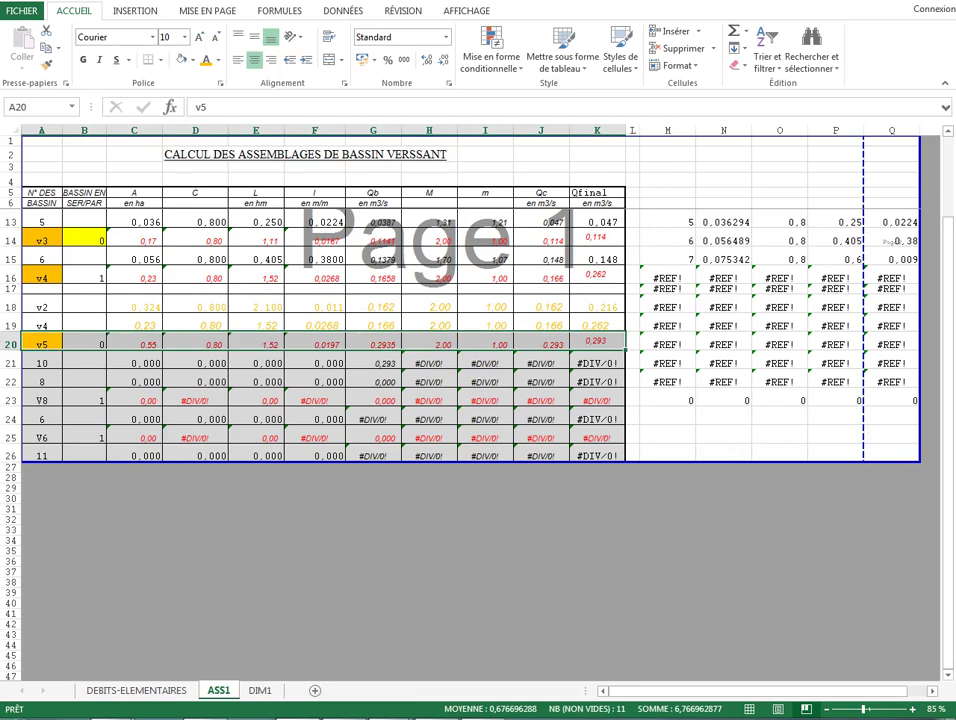
click(54, 364)
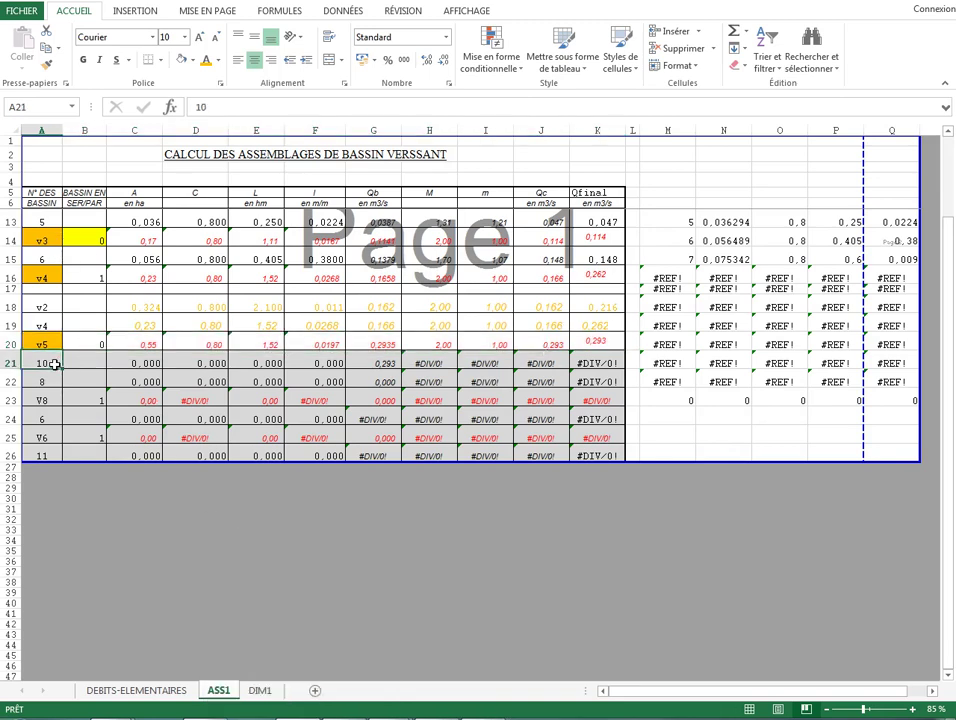
text(7)
key(Tab)
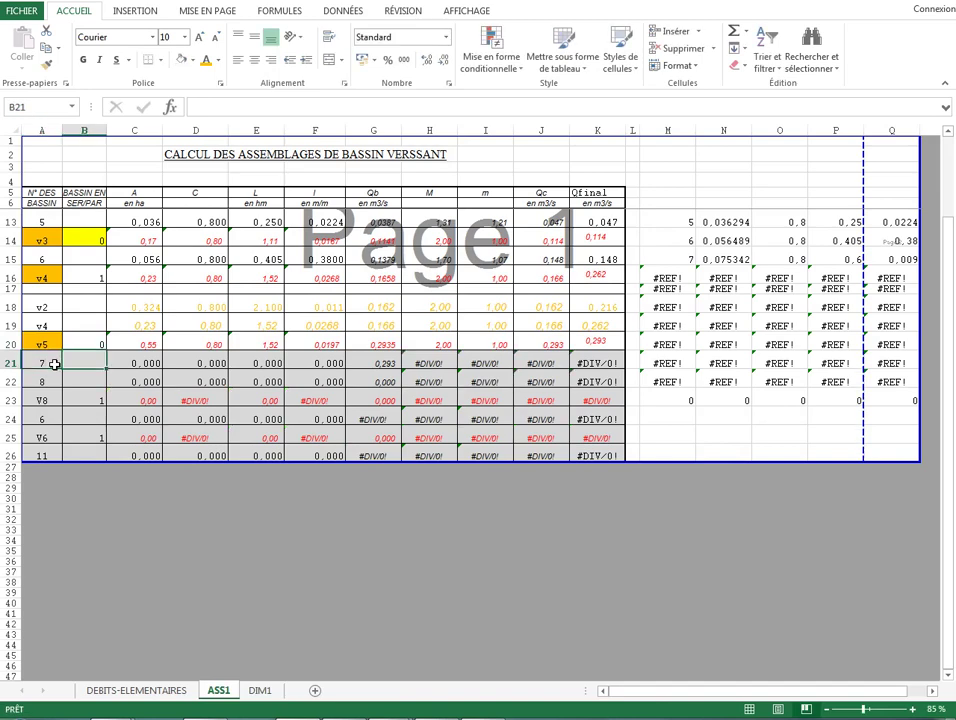
Copy basin 6's formulas and formatting from C15:K15 into basin 7's row, C21:K21, and check the lookup in C21
double_click(146, 256)
key(Escape)
drag(146, 259, 578, 261)
right_click(578, 261)
click(612, 284)
right_click(134, 364)
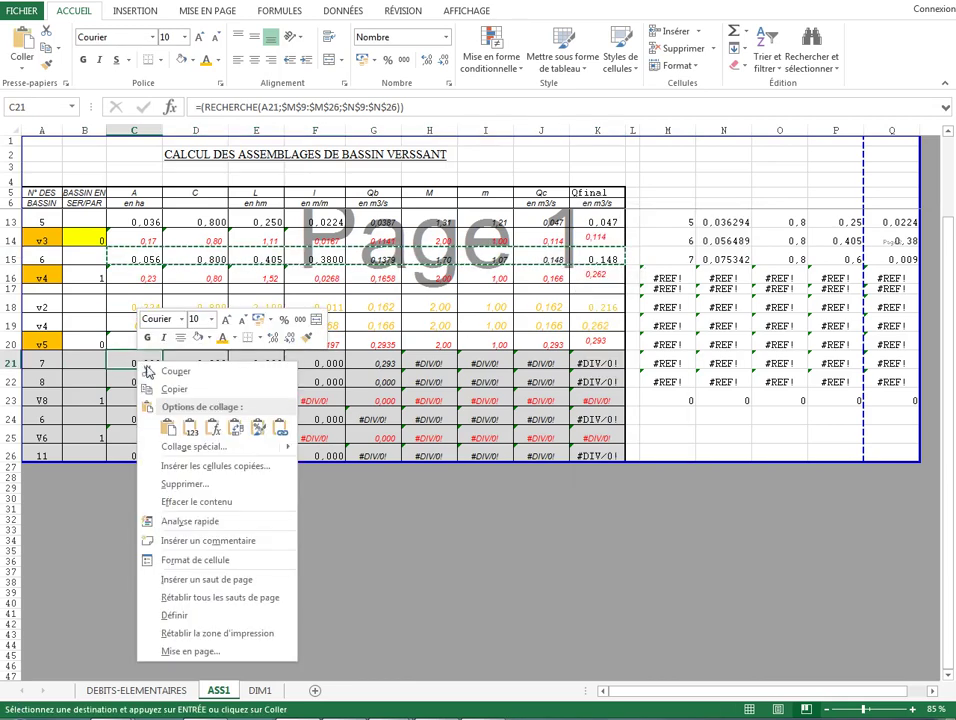
click(189, 429)
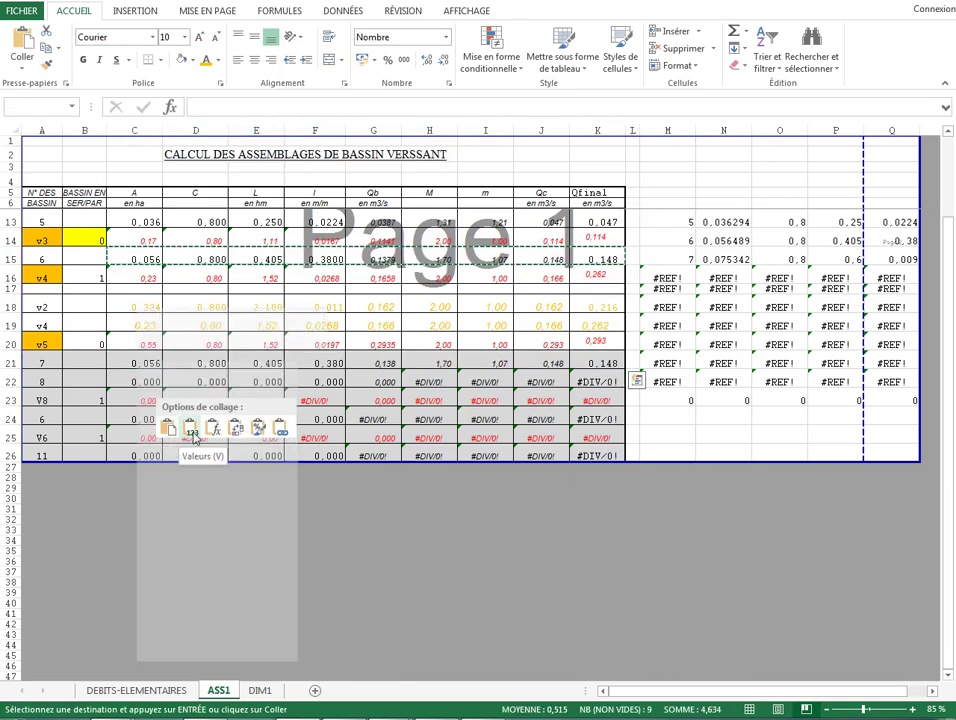
click(171, 430)
double_click(172, 356)
key(Escape)
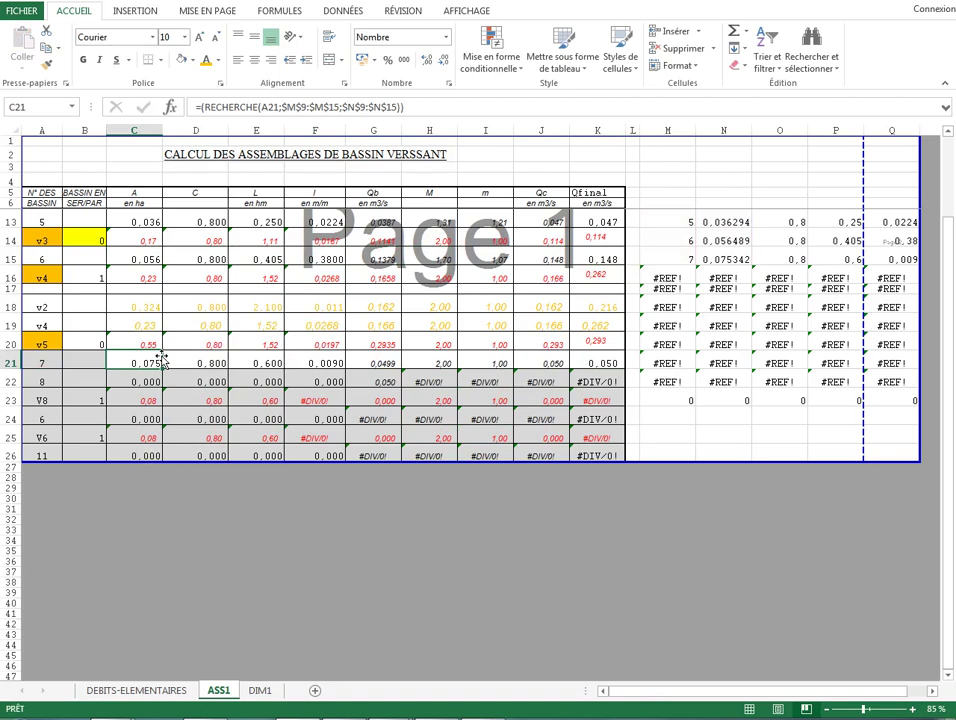
Remove the grey fill from basin 7's number and series/parallel cells, A21:B21
drag(49, 363, 84, 363)
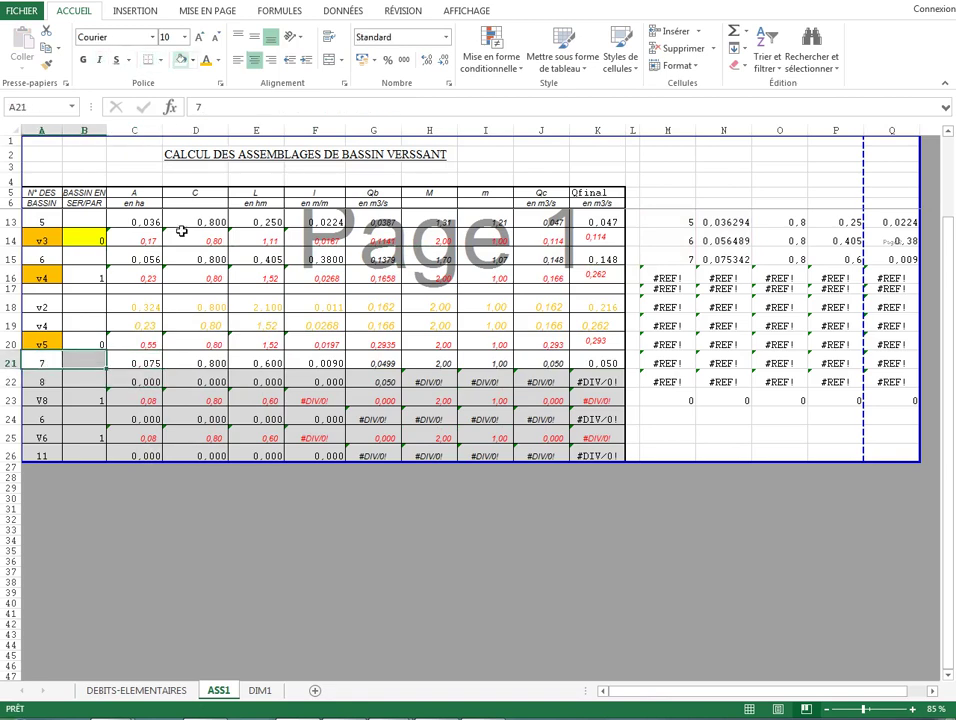
click(145, 455)
scroll(162, 307, up, 2)
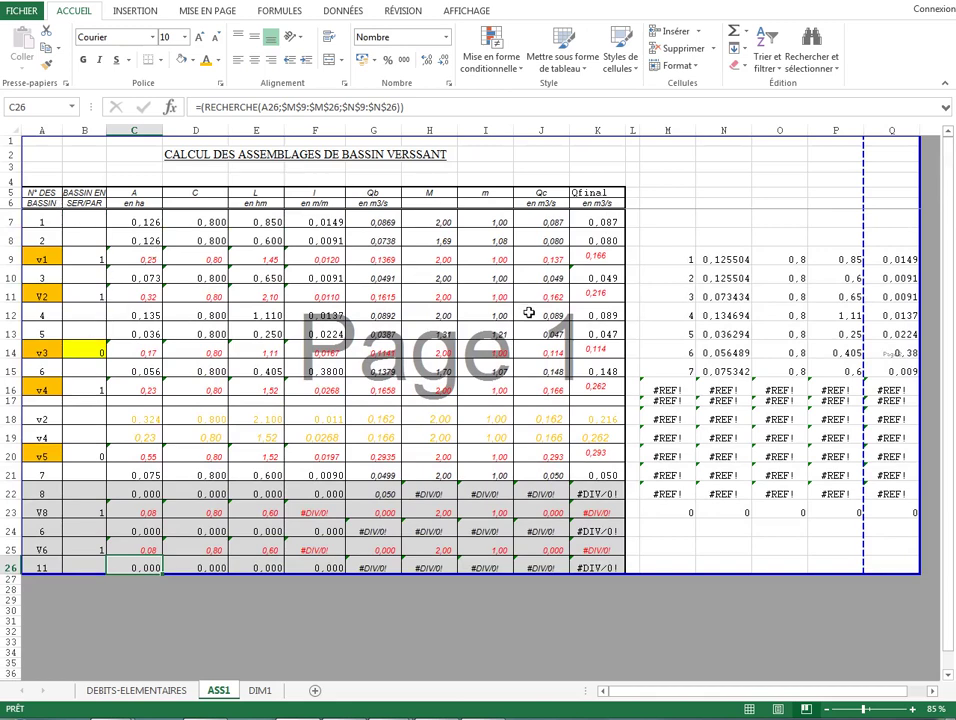
Review the completed assembly rows A7:K21, the basin numbers in column A, and basin 7's input values in row 21
drag(42, 220, 490, 386)
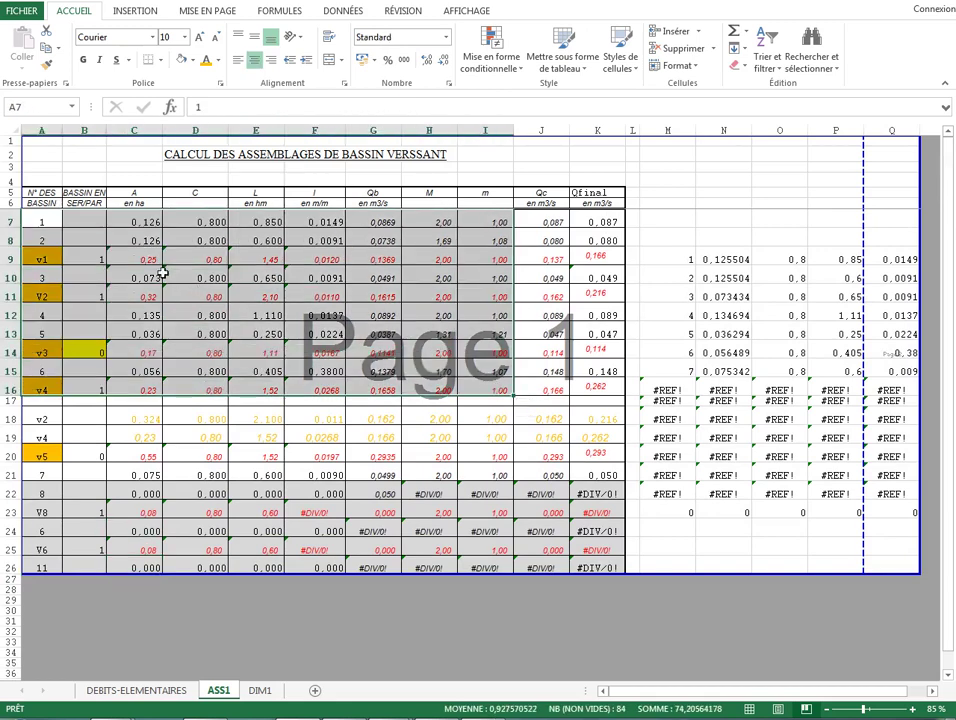
drag(40, 218, 595, 475)
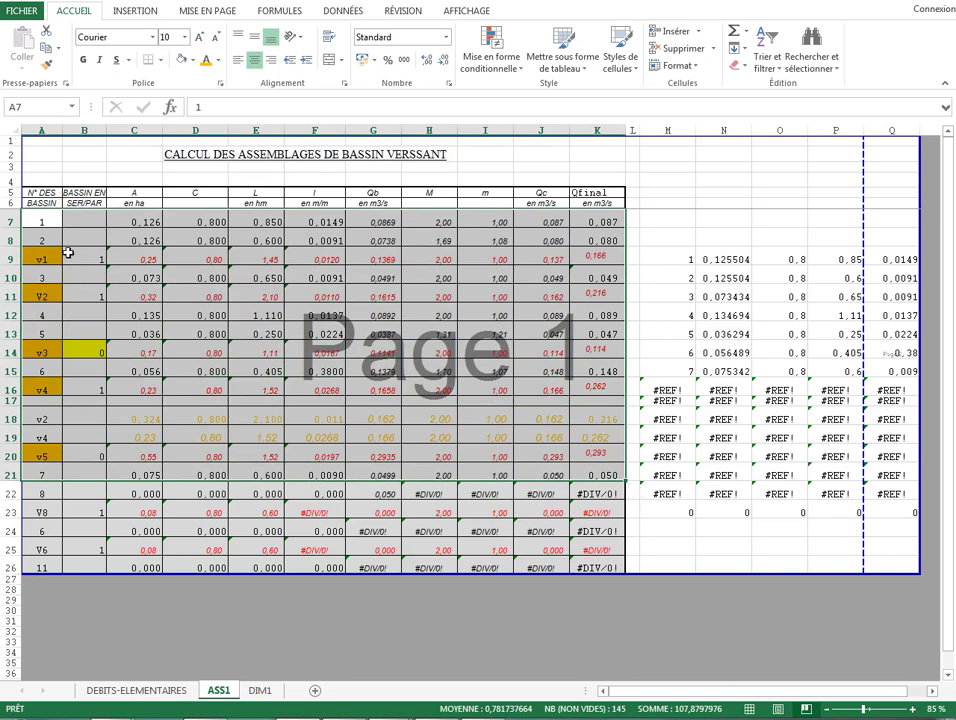
drag(41, 220, 60, 457)
click(62, 473)
key(Right)
key(Right)
key(Right)
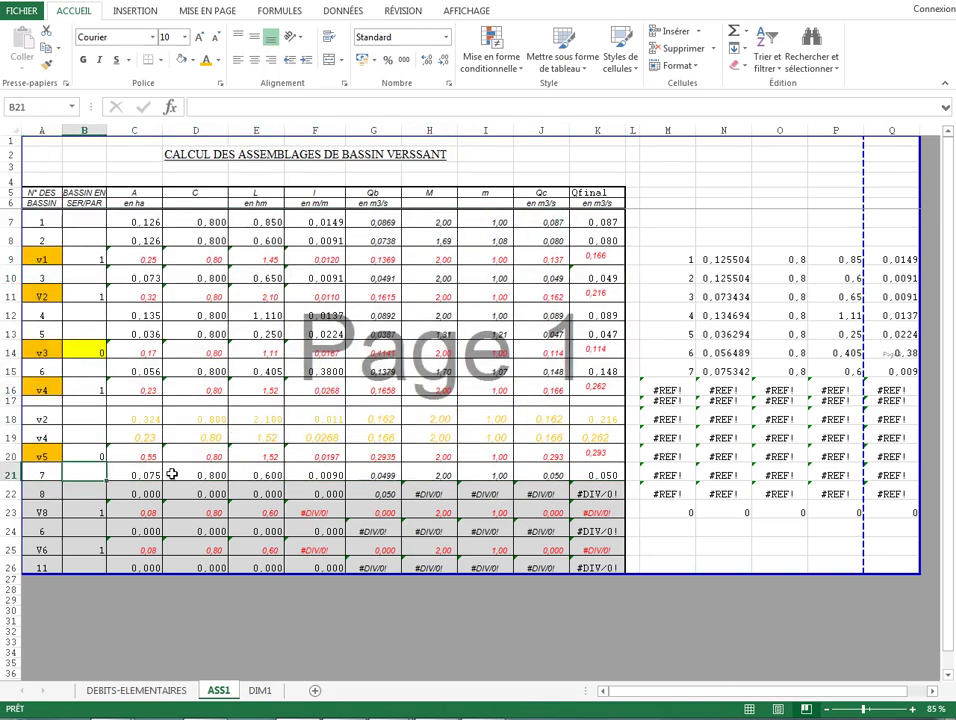
key(Right)
key(Right)
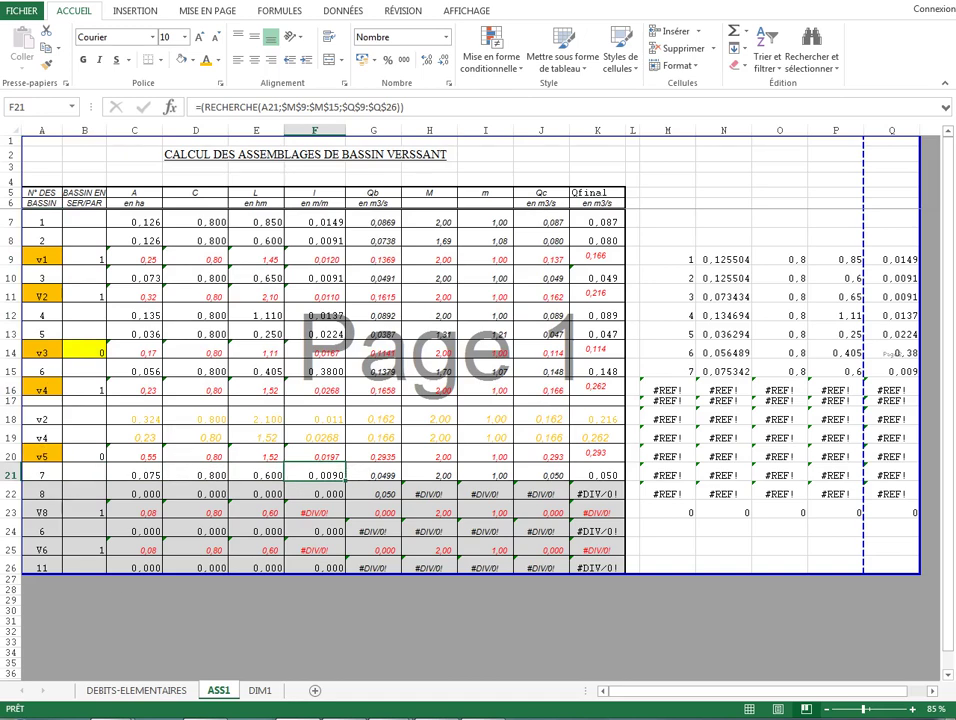
Switch to the Covadis drawing, examine how BV7 connects to BV.3 and the R14 junction, and return to the ASS1 sheet
mouse_move(390, 710)
click(470, 630)
scroll(301, 364, down, 5)
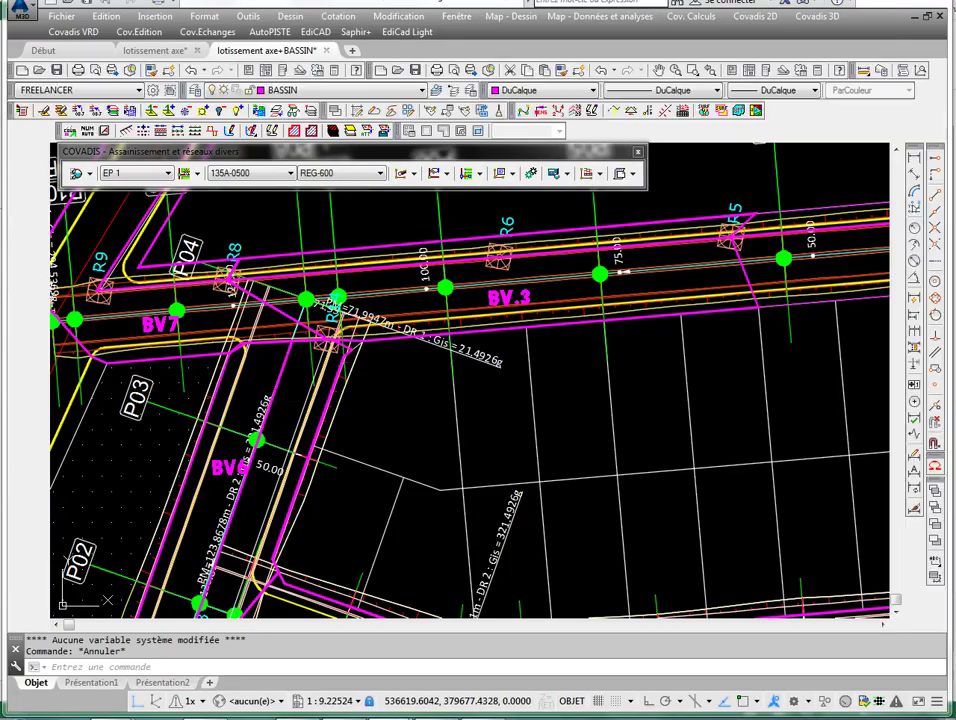
scroll(290, 344, up, 5)
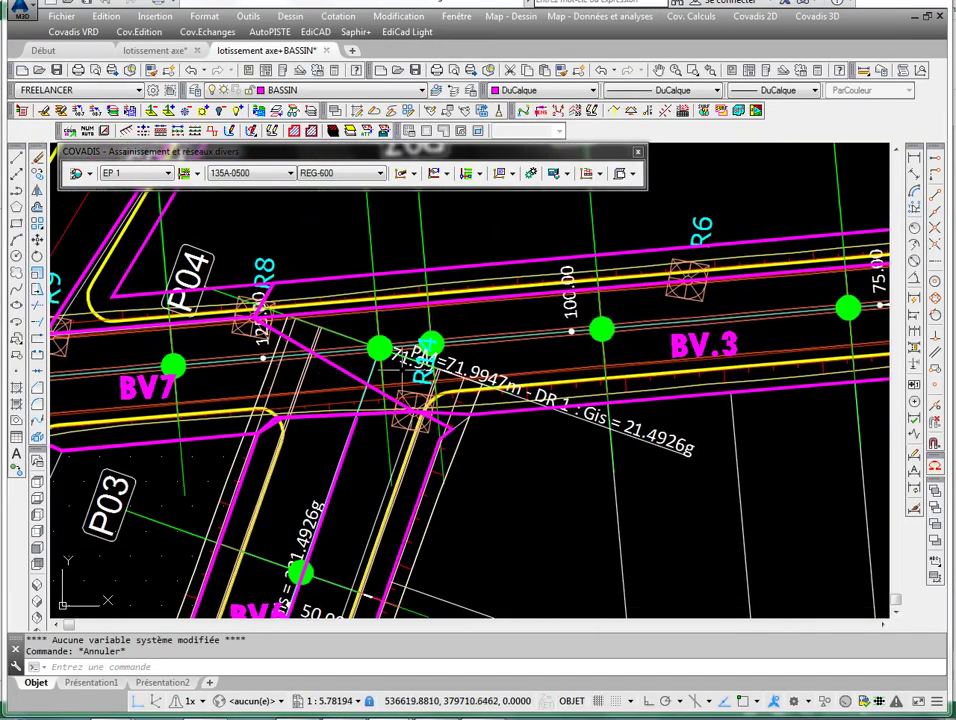
drag(156, 339, 200, 342)
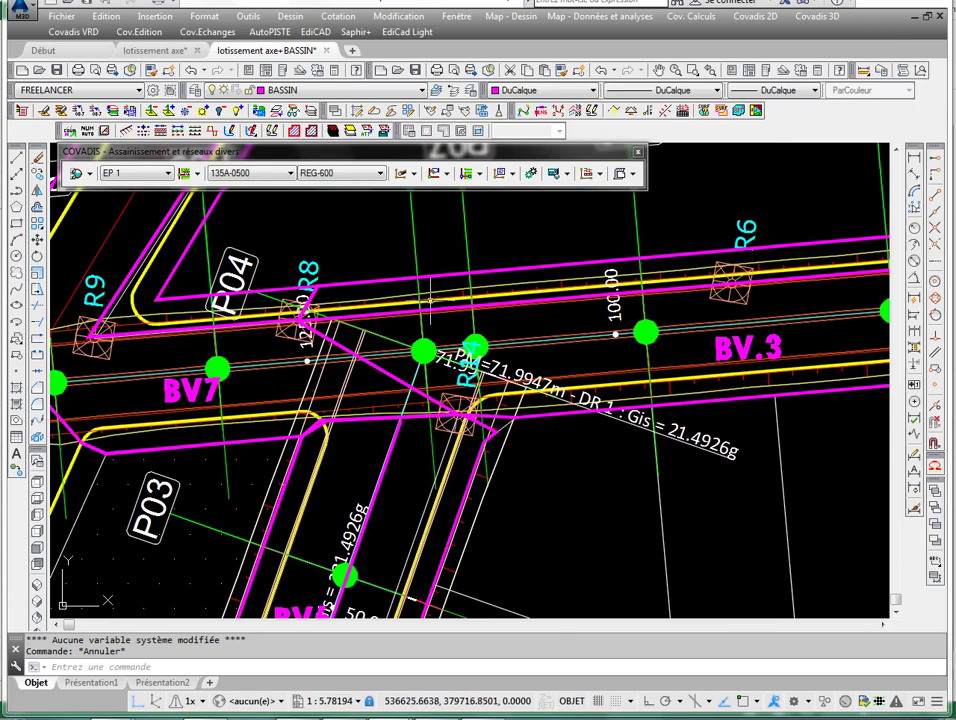
scroll(163, 362, down, 10)
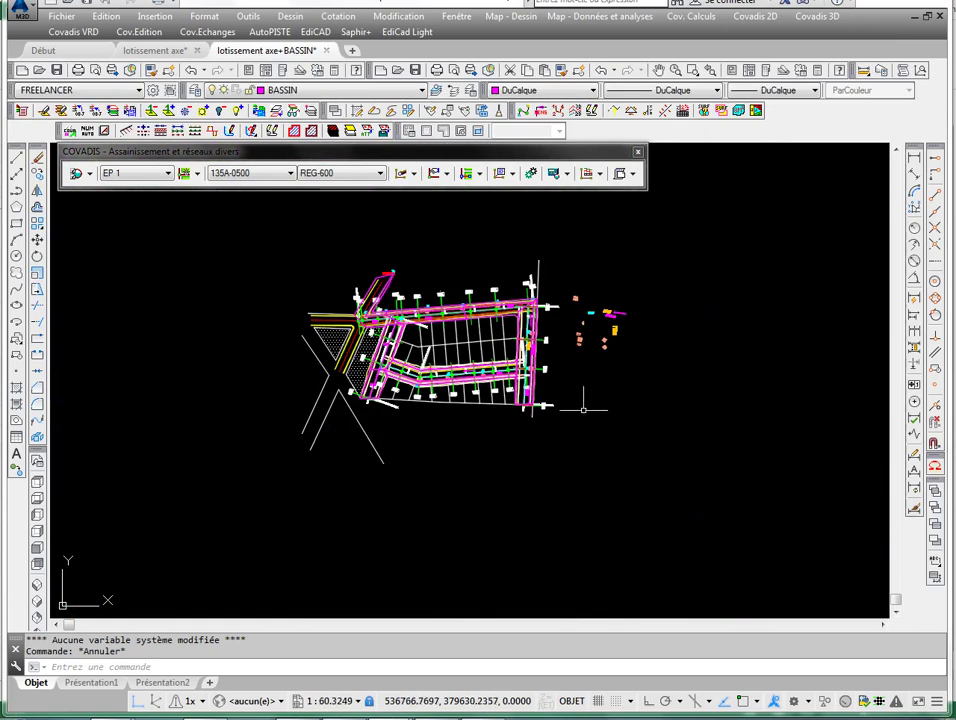
click(300, 716)
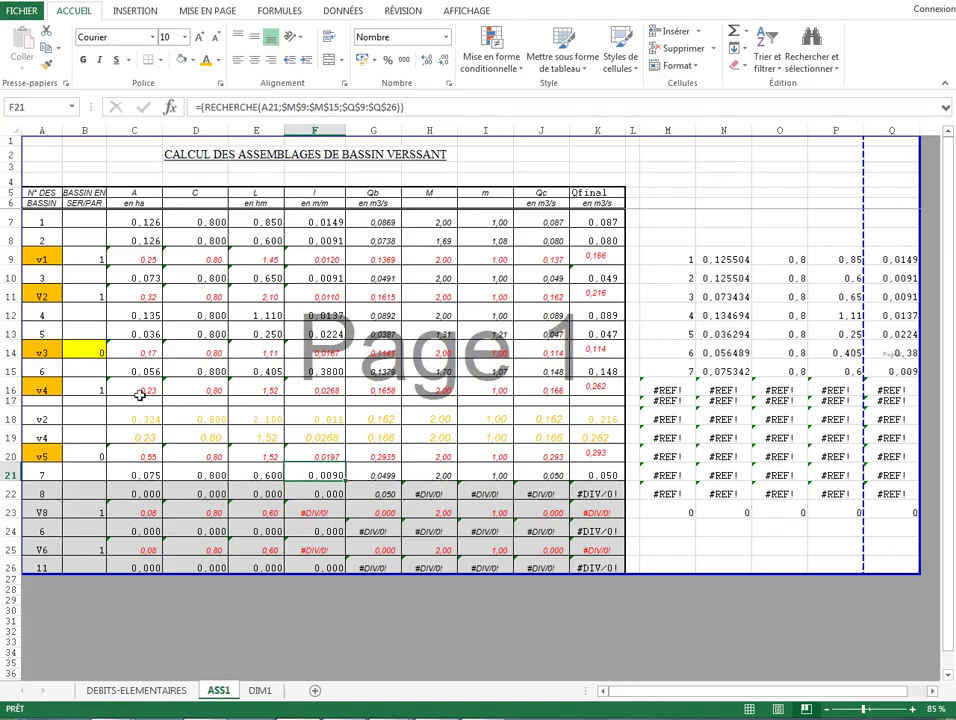
Name the assembly row below basin 7 v6 in A22 and clear the contents of the leftover rows A23:K26
click(100, 474)
click(130, 476)
click(50, 512)
click(56, 489)
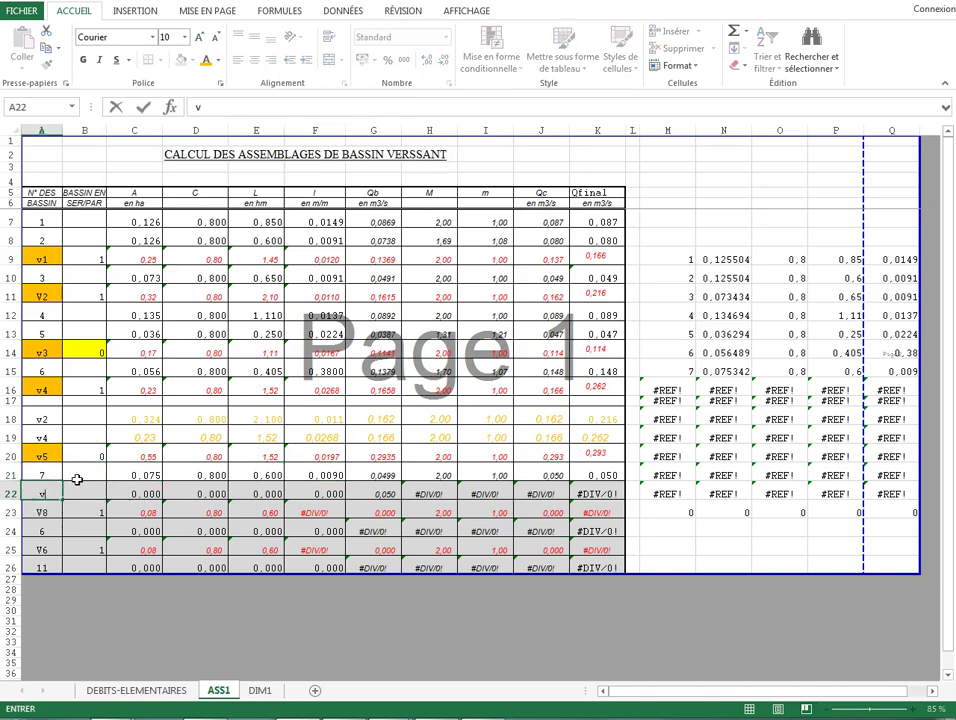
text(v6)
key(Return)
drag(45, 512, 604, 560)
key(Delete)
Set v6's series/parallel code in B22 to 1
click(46, 494)
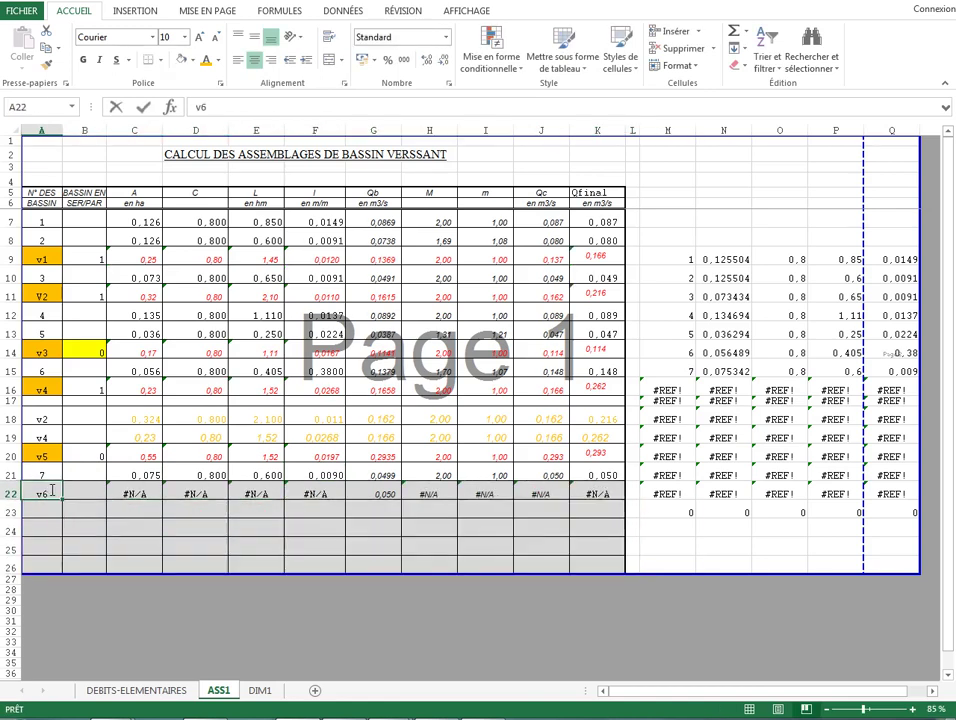
click(84, 494)
double_click(136, 490)
key(Escape)
click(97, 490)
click(98, 491)
click(79, 471)
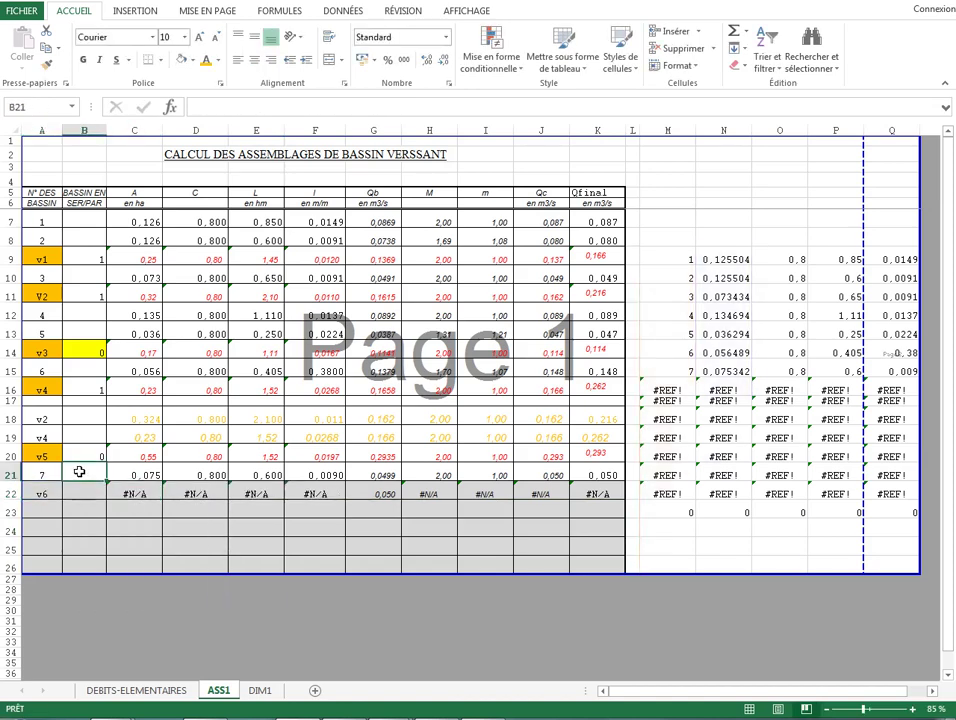
click(77, 493)
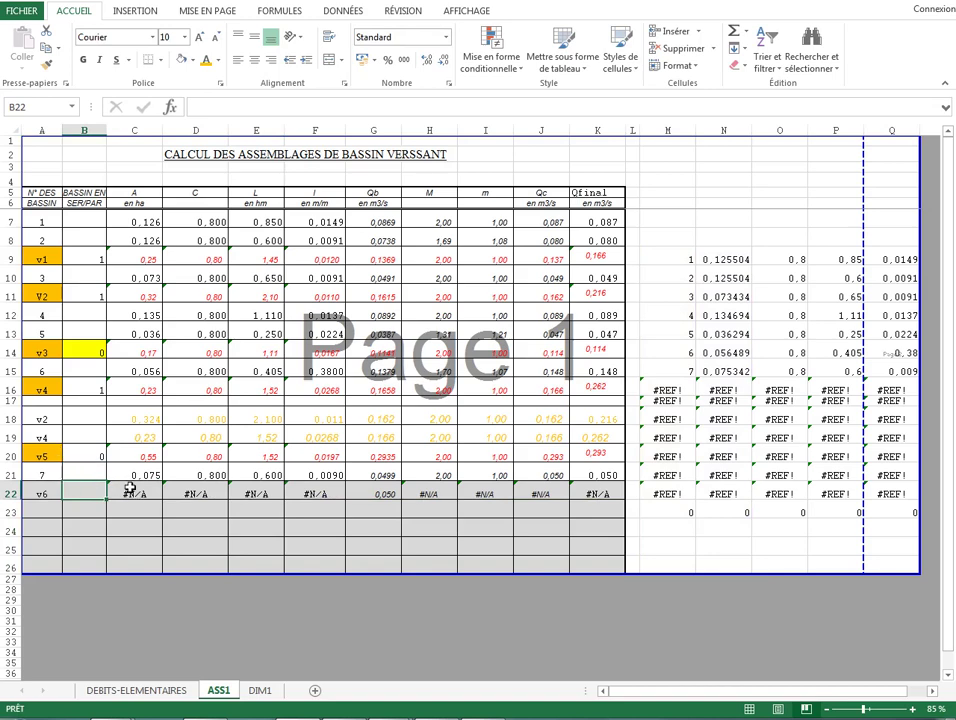
text(1)
key(Tab)
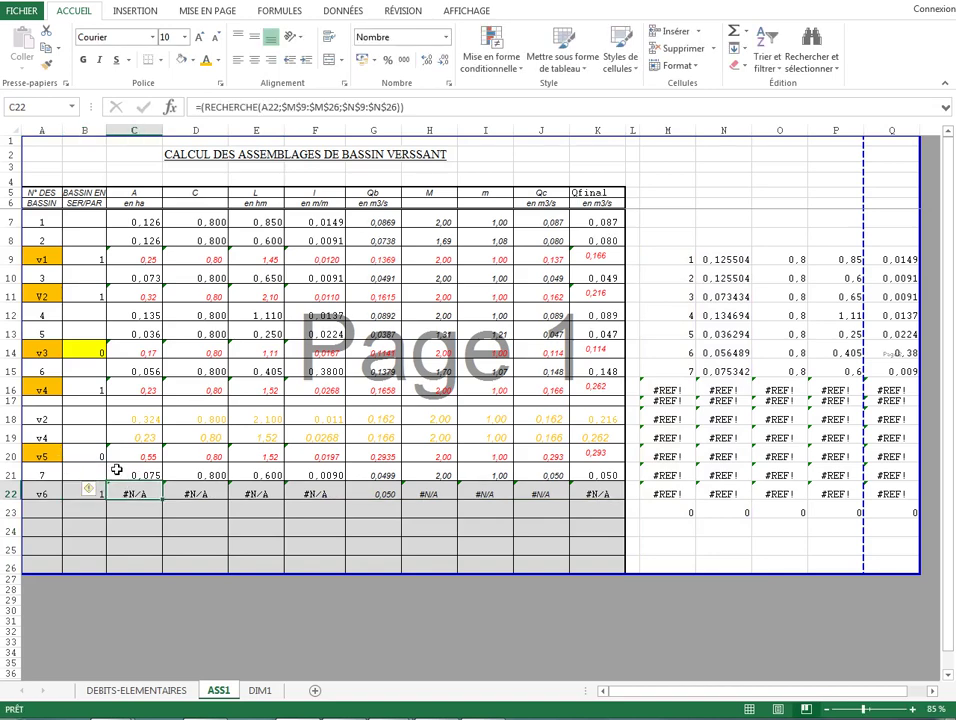
Copy v5's assembly formulas and formatting from C20:K20 into v6's row, C22:K22
drag(145, 463, 603, 457)
right_click(603, 457)
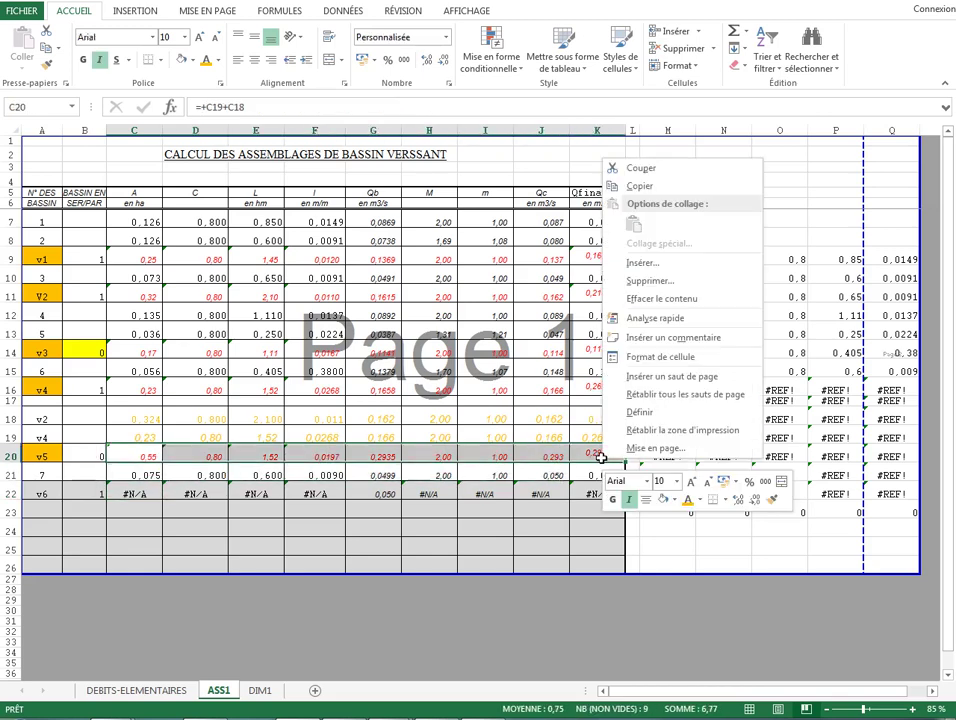
click(638, 185)
right_click(132, 493)
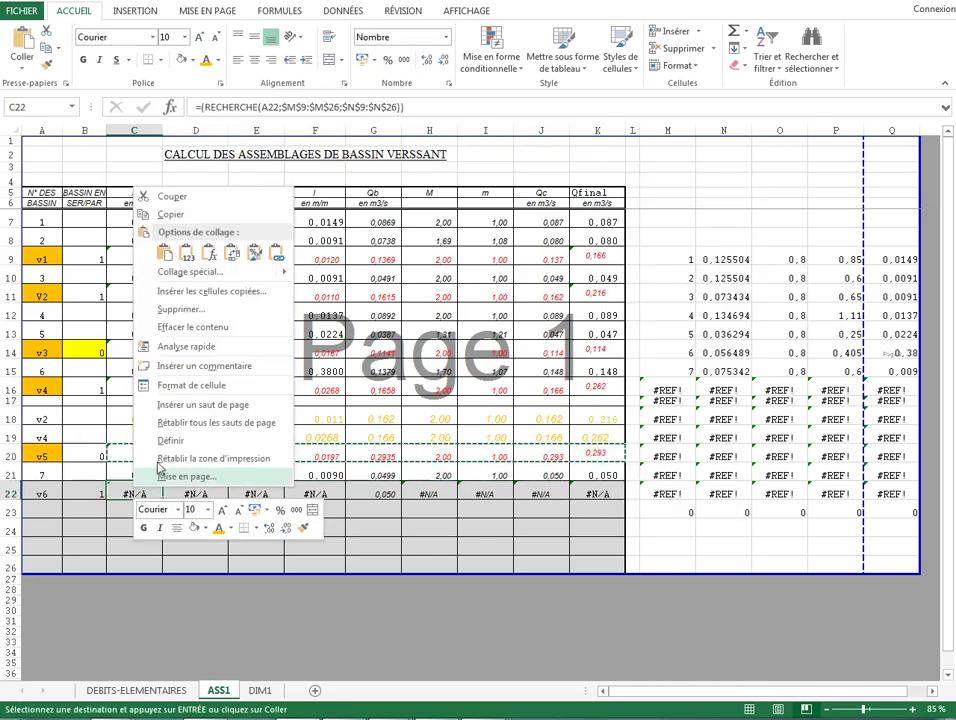
click(165, 253)
Remove the grey fill from v6's row, A22:J22
drag(45, 493, 545, 492)
key(Escape)
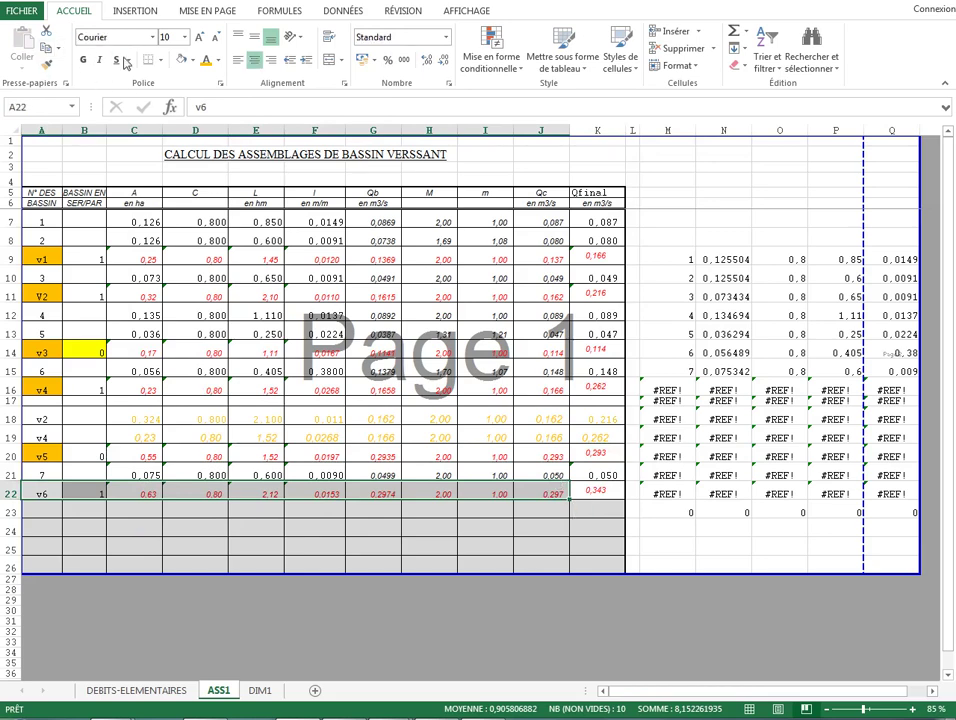
click(136, 530)
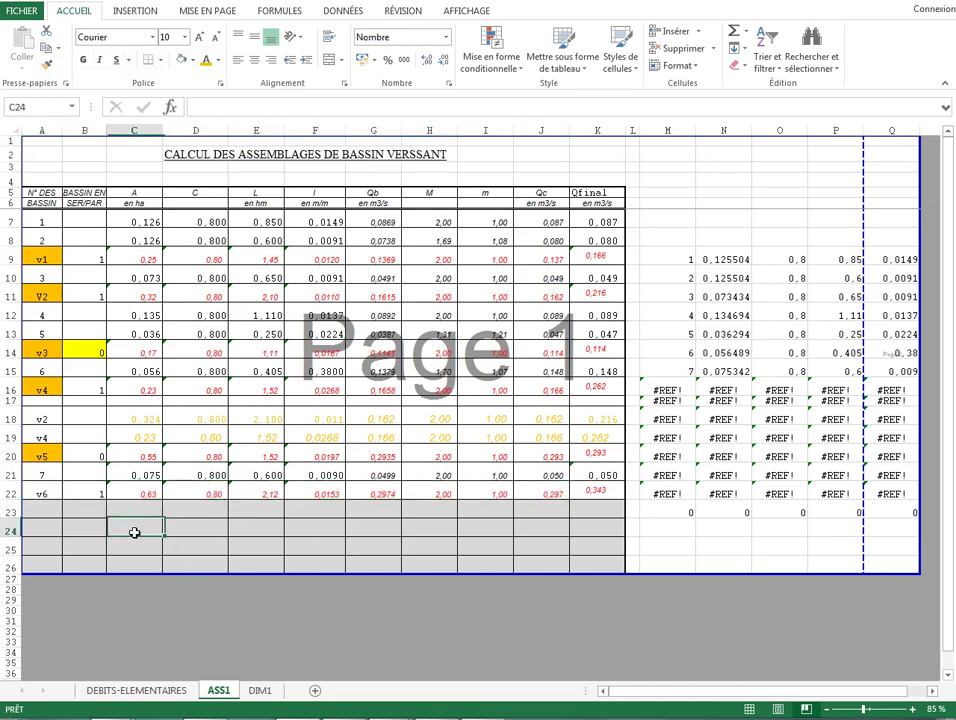
Check v6's Qfinal formula in K22 against the RE outlet in the Covadis drawing, and return to the ASS1 sheet
double_click(603, 491)
key(Escape)
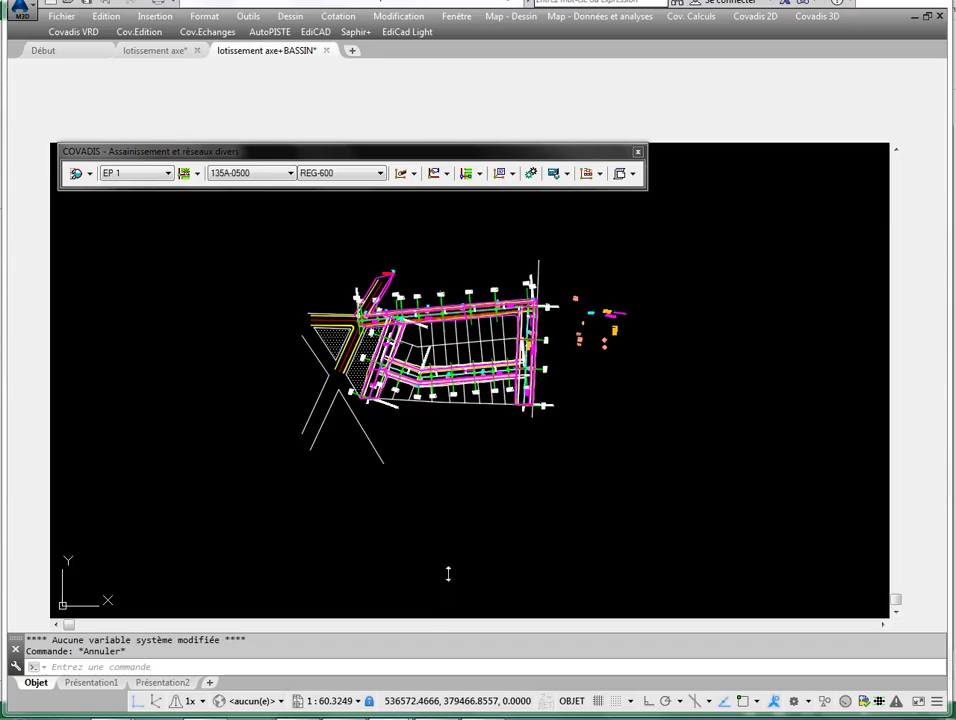
click(418, 619)
scroll(422, 310, up, 2)
scroll(299, 312, up, 1)
drag(274, 316, 231, 444)
scroll(318, 287, up, 2)
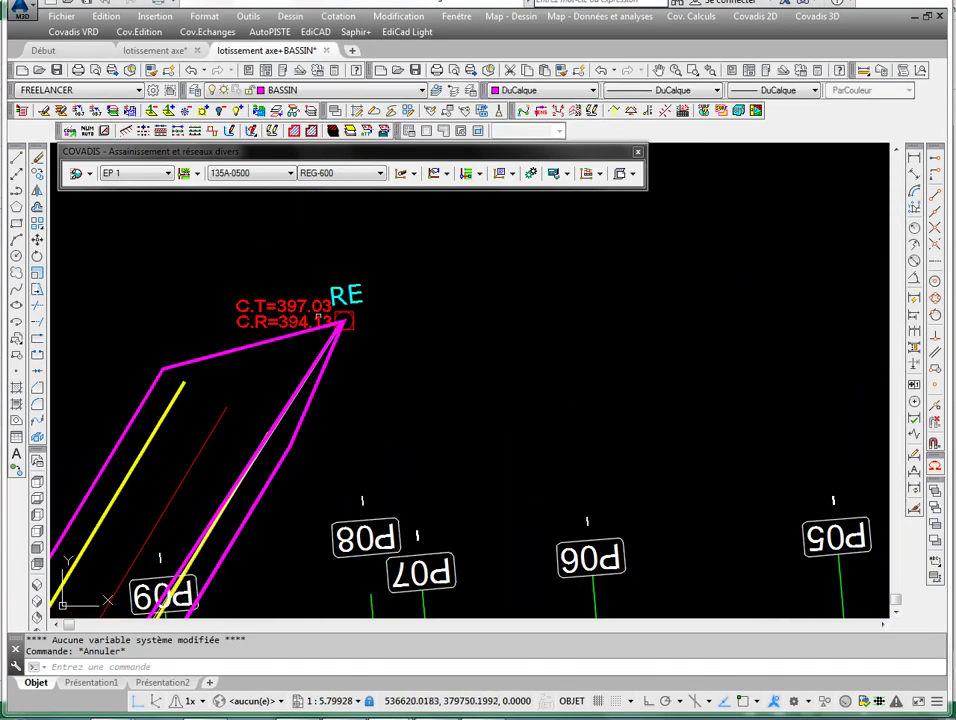
scroll(300, 331, down, 6)
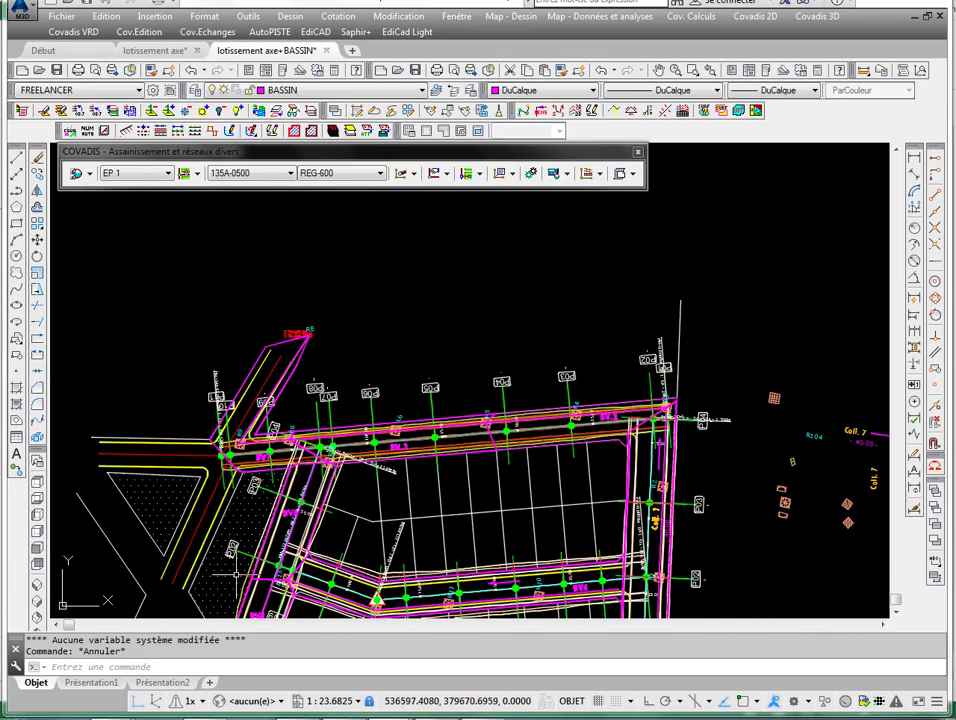
key(alt+Tab)
click(583, 543)
click(602, 492)
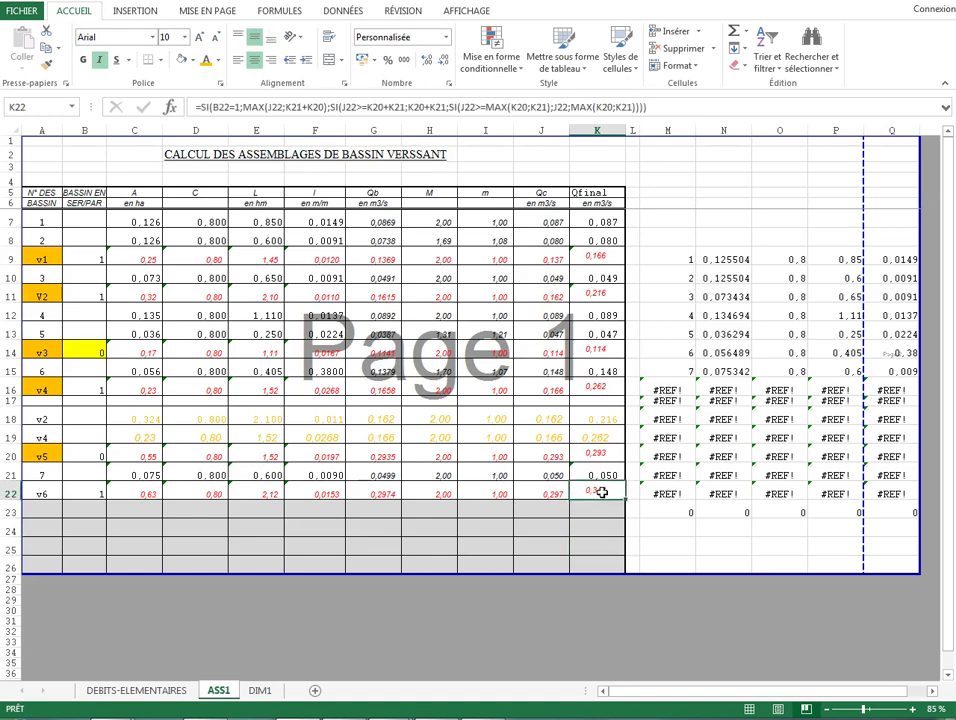
Delete the empty rows 24 to 26 below the assembly table
click(14, 513)
drag(11, 527, 14, 569)
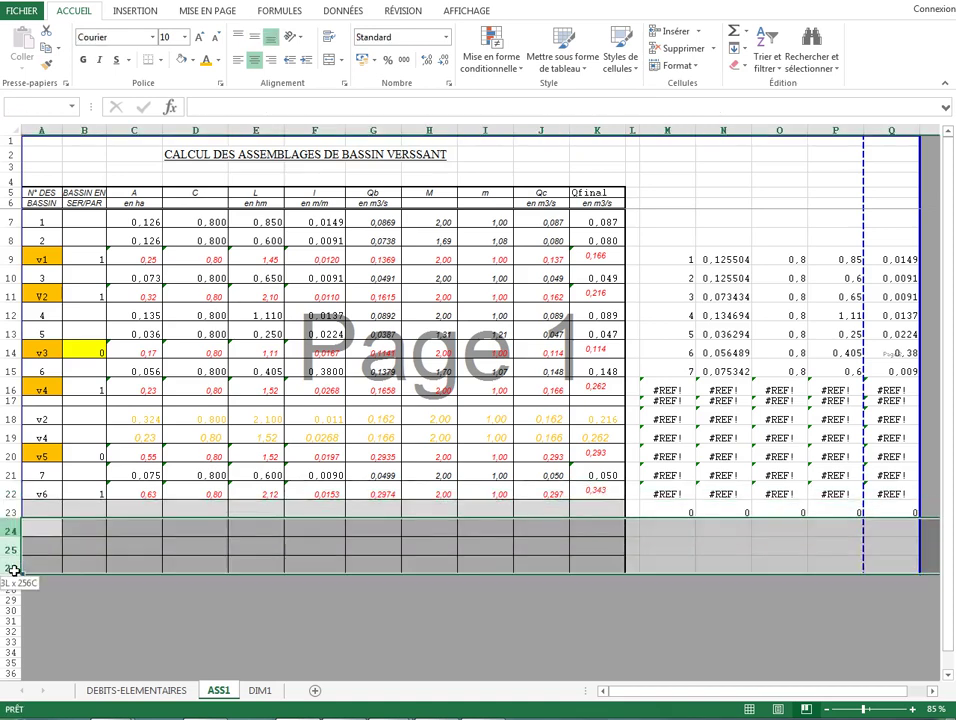
right_click(14, 569)
click(47, 364)
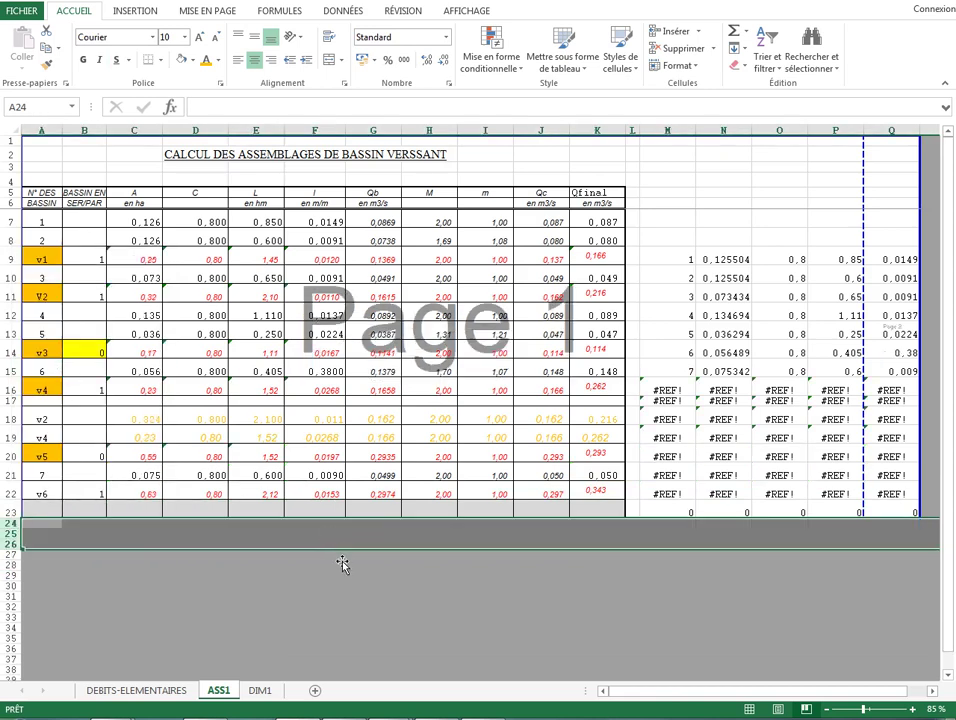
click(384, 584)
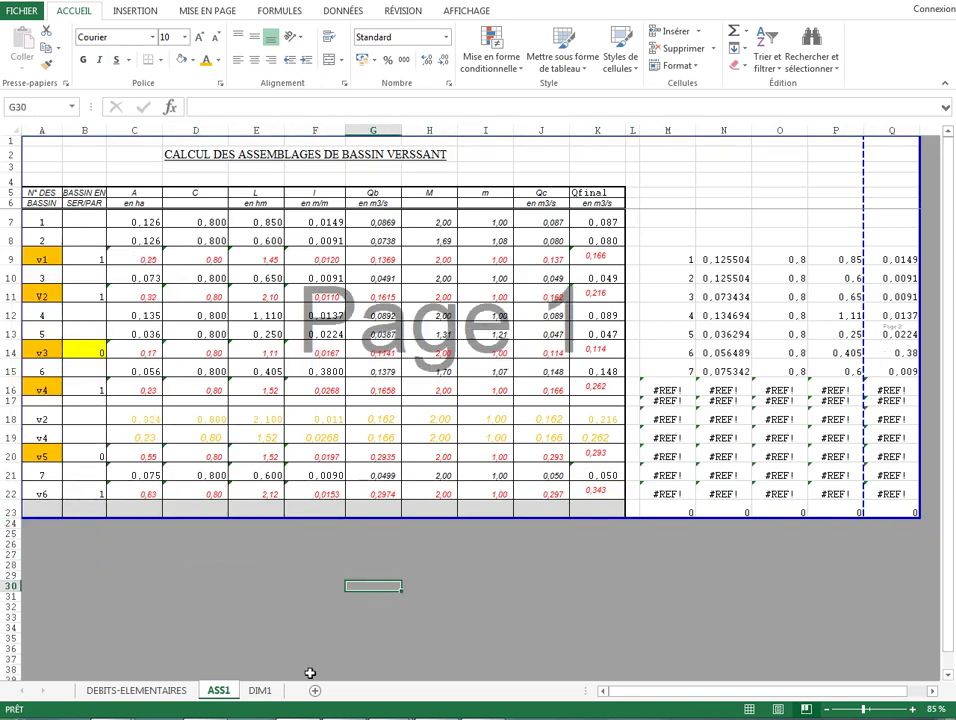
Open the DIM1 sheet and examine how the Débits cells in column G link to the ASS1 final flows
click(258, 690)
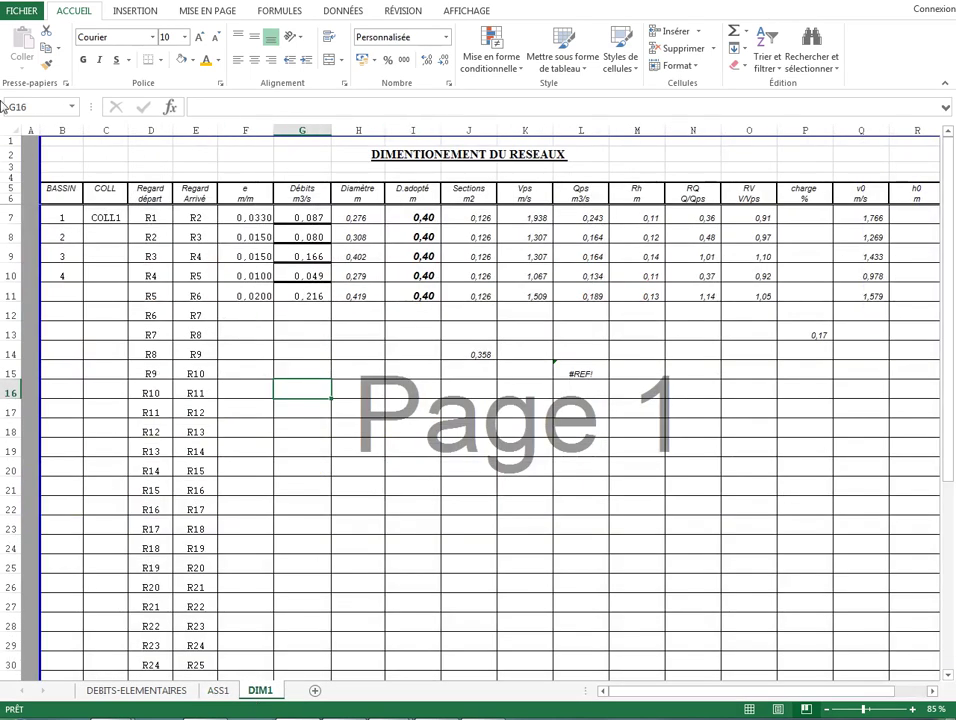
click(325, 218)
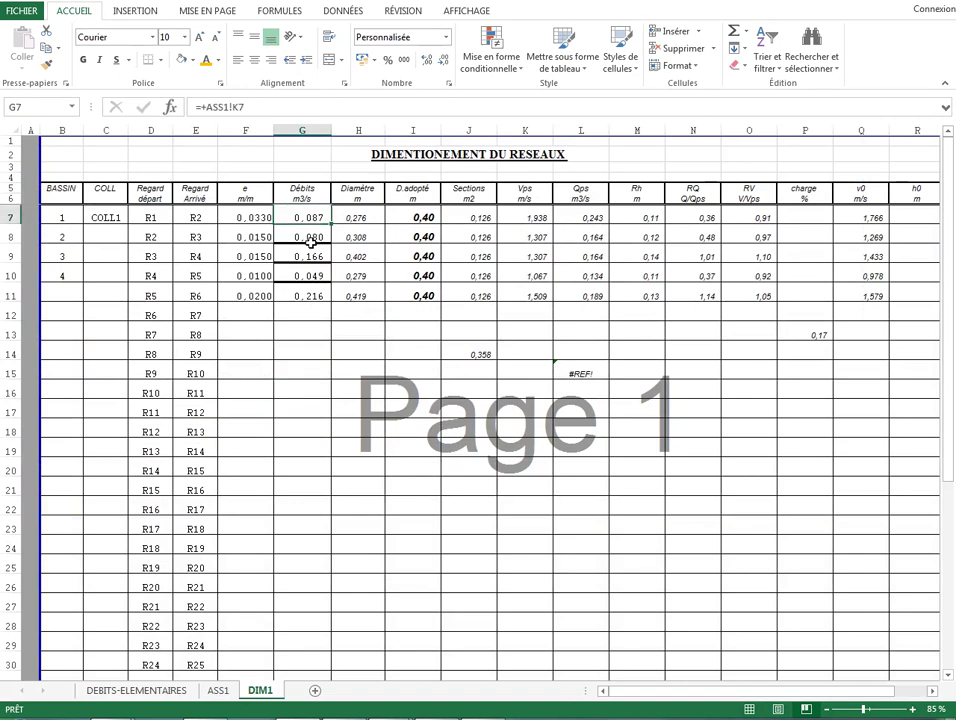
click(312, 242)
click(302, 278)
key(Down)
click(305, 220)
click(307, 257)
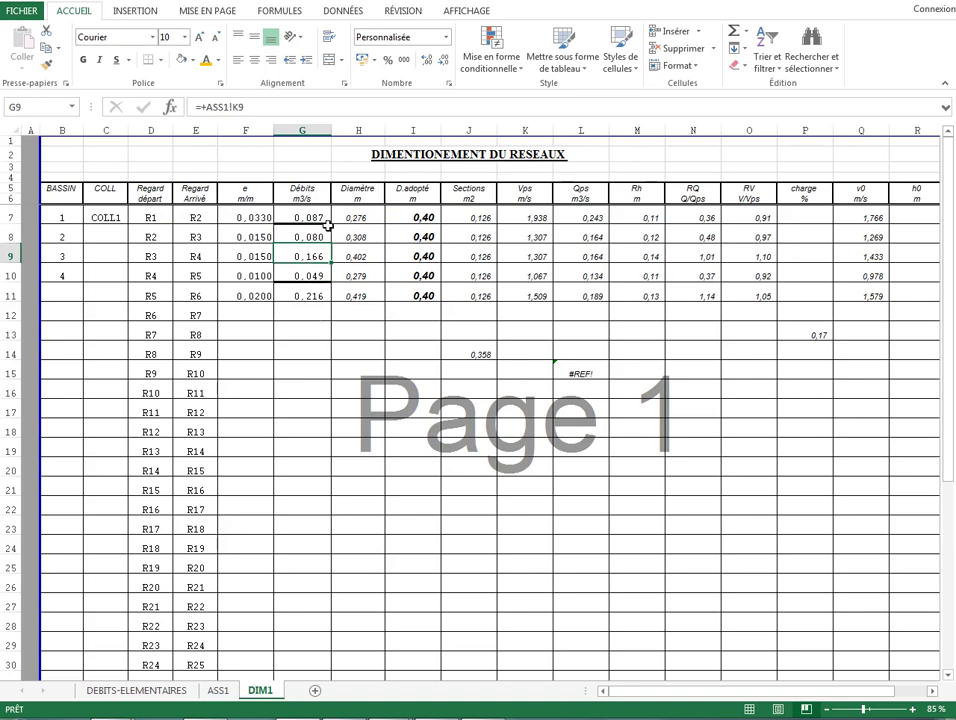
Examine the Diamètre and D.adopté formulas in columns H and I, and the hydraulic results in K7:Q11
double_click(422, 216)
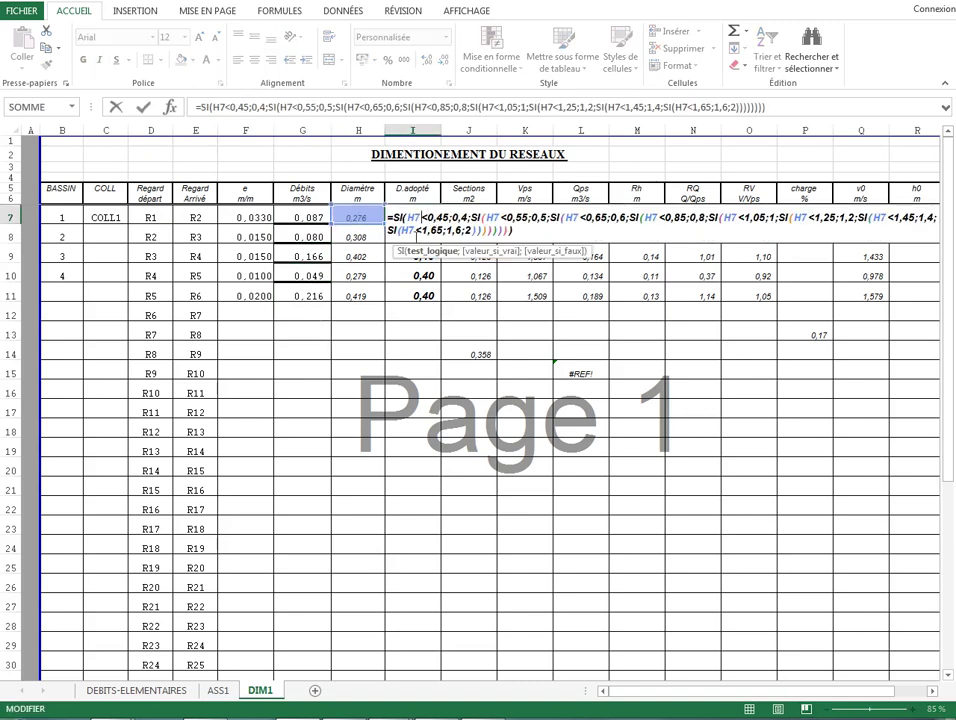
key(Escape)
click(352, 215)
click(354, 256)
drag(411, 218, 408, 292)
double_click(414, 207)
key(Escape)
double_click(413, 212)
key(Escape)
click(398, 235)
click(352, 232)
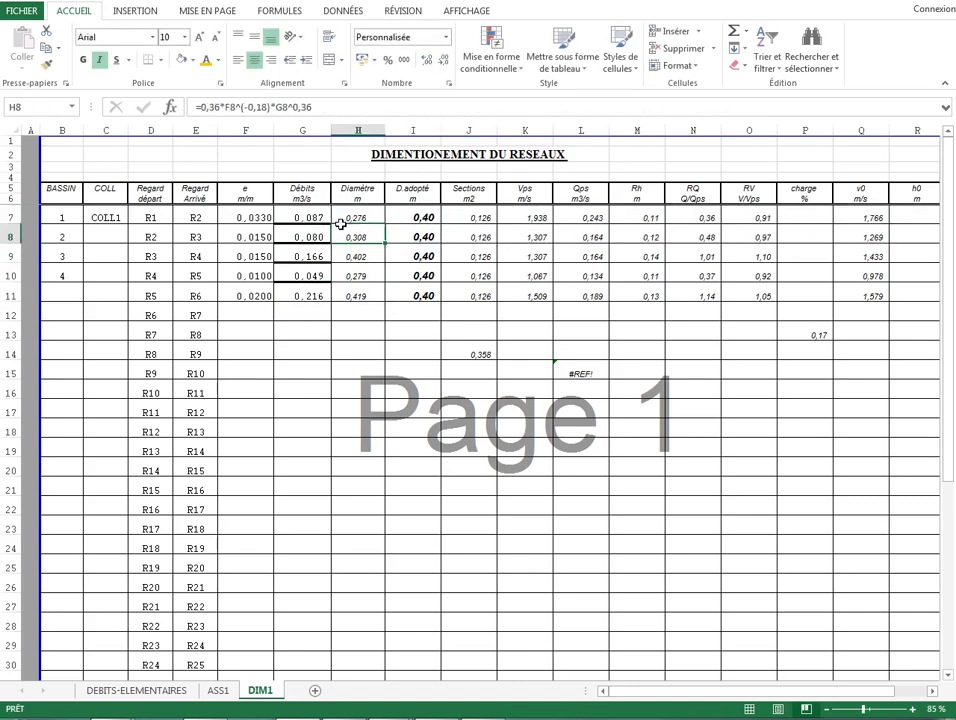
click(408, 219)
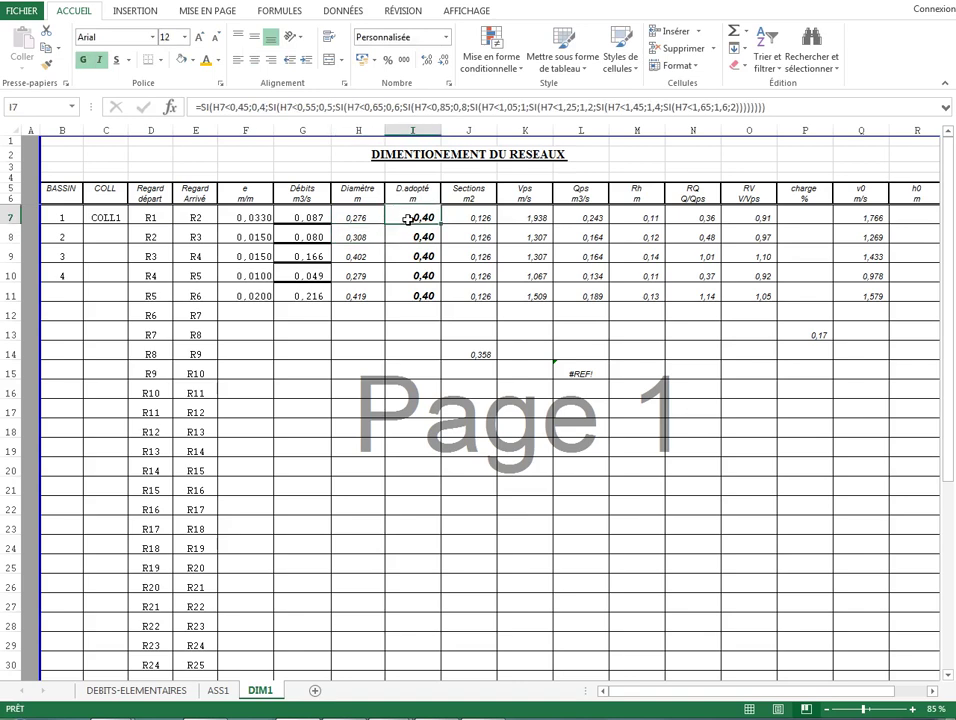
drag(505, 217, 864, 290)
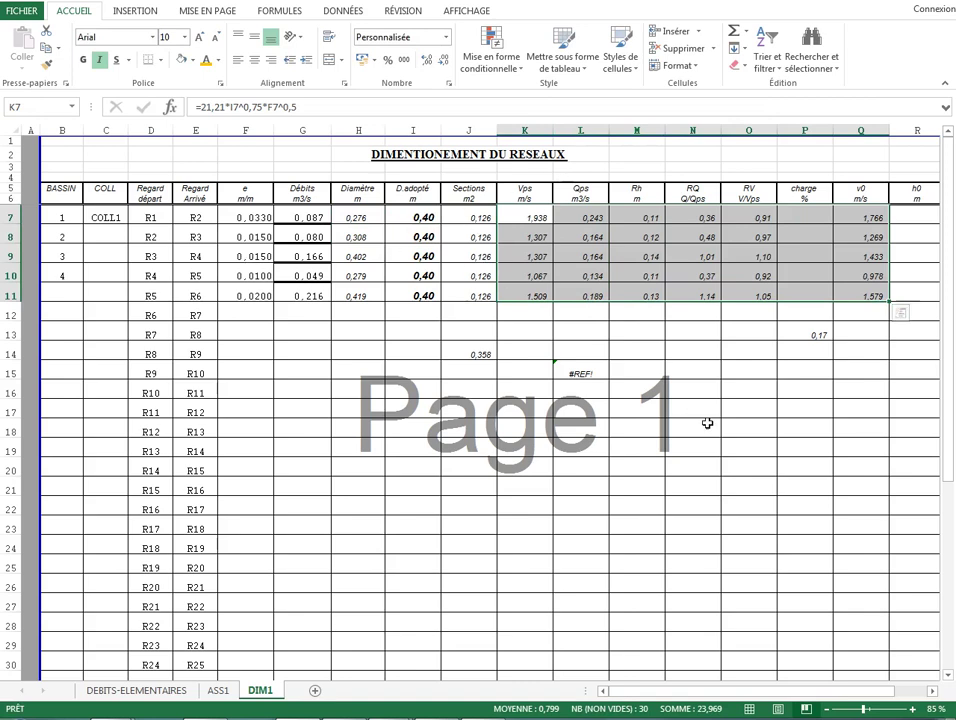
Switch to the Word report and find the Manning-Strickler formula in section 3.2.4
mouse_move(689, 692)
mouse_down()
mouse_move(797, 703)
mouse_move(700, 700)
mouse_up()
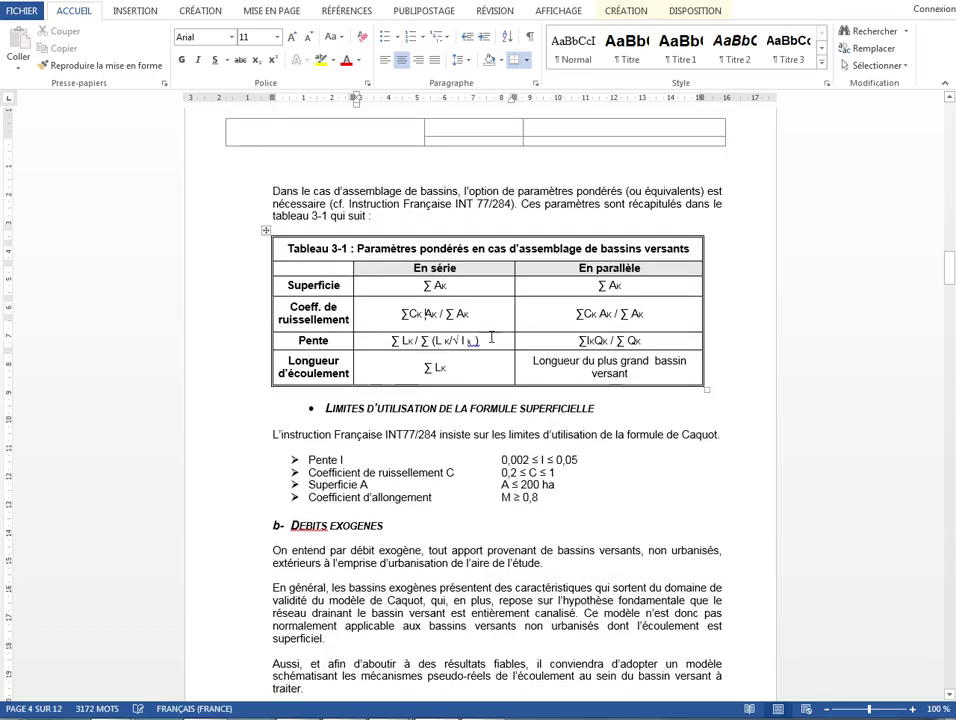
scroll(490, 340, down, 20)
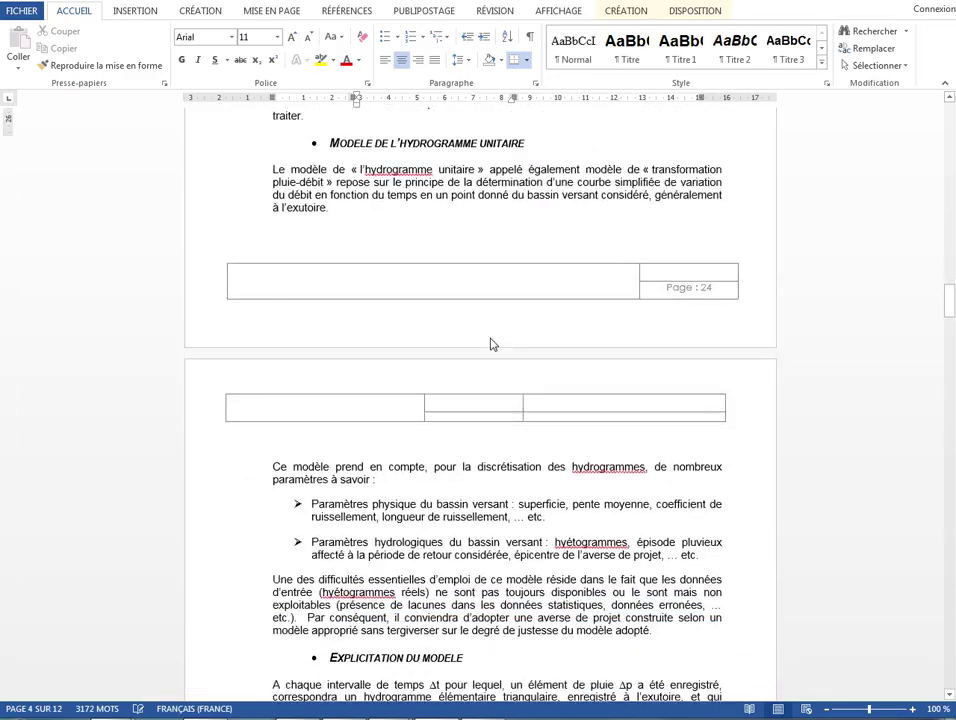
scroll(493, 340, down, 10)
scroll(493, 350, up, 6)
scroll(493, 350, down, 4)
scroll(492, 350, down, 6)
scroll(501, 362, down, 20)
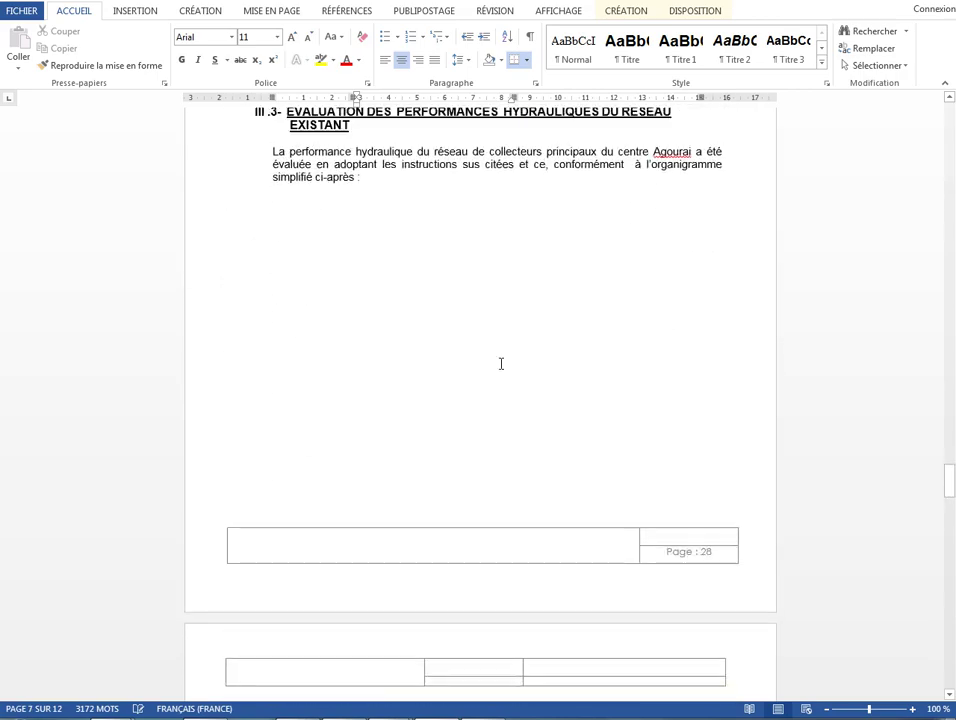
scroll(501, 363, up, 5)
scroll(499, 366, up, 9)
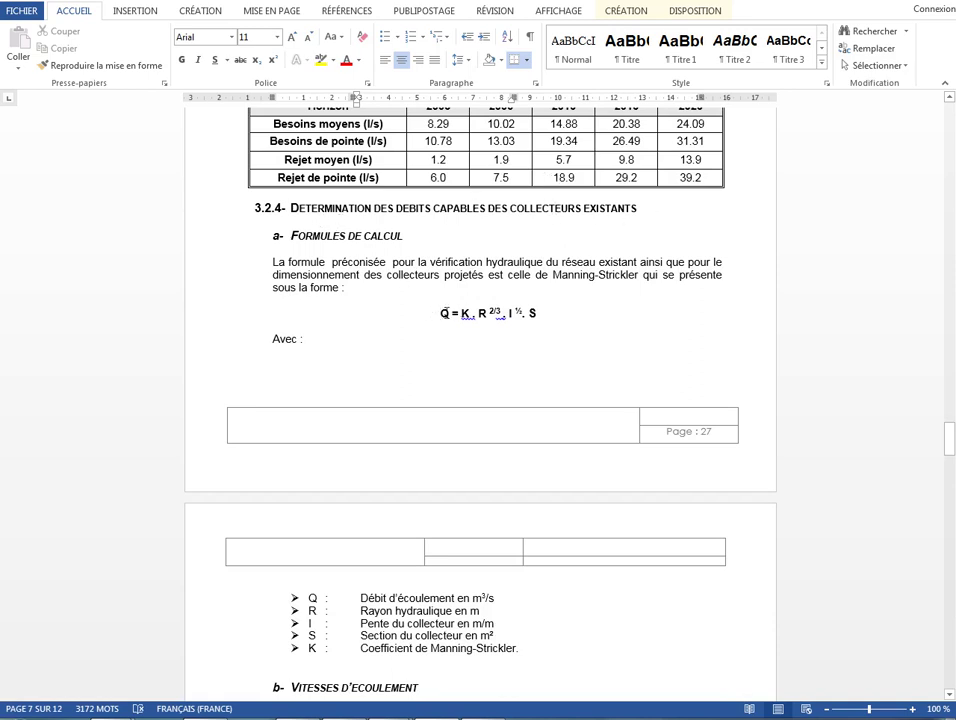
Examine the terms K, R, I and S of the Manning-Strickler formula Q = K . R 2/3 . I ½. S
drag(441, 313, 559, 309)
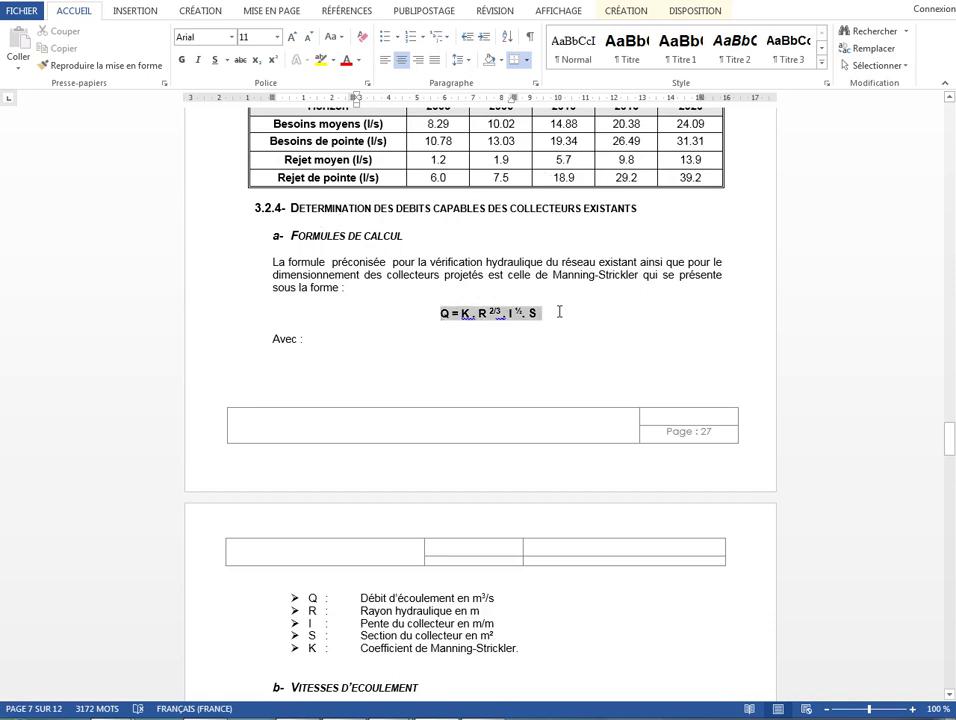
click(469, 318)
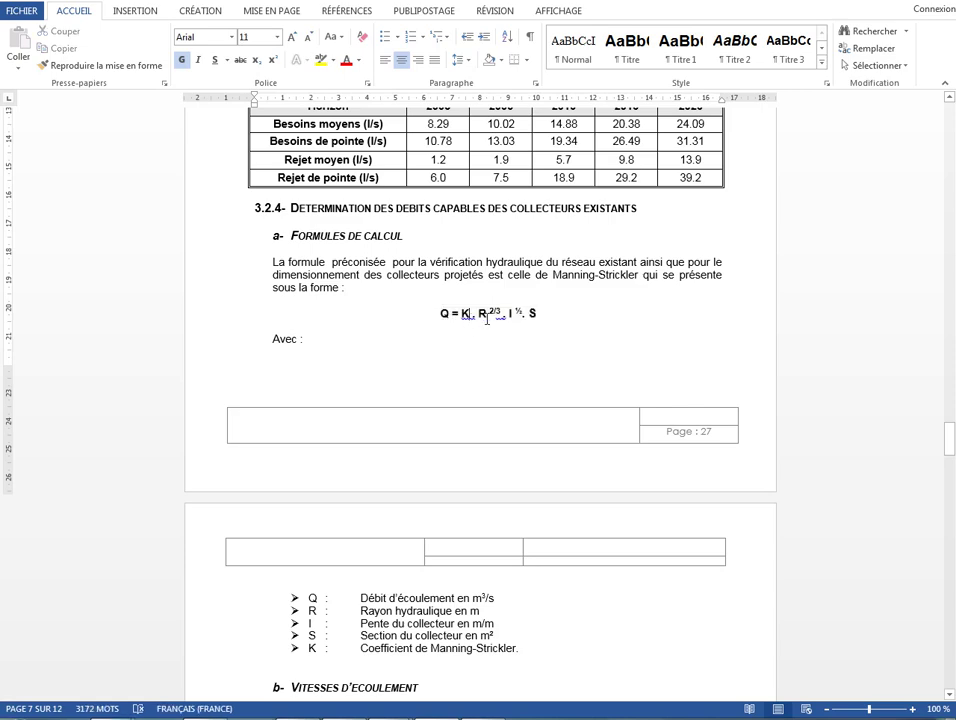
click(537, 315)
scroll(542, 316, down, 3)
double_click(533, 205)
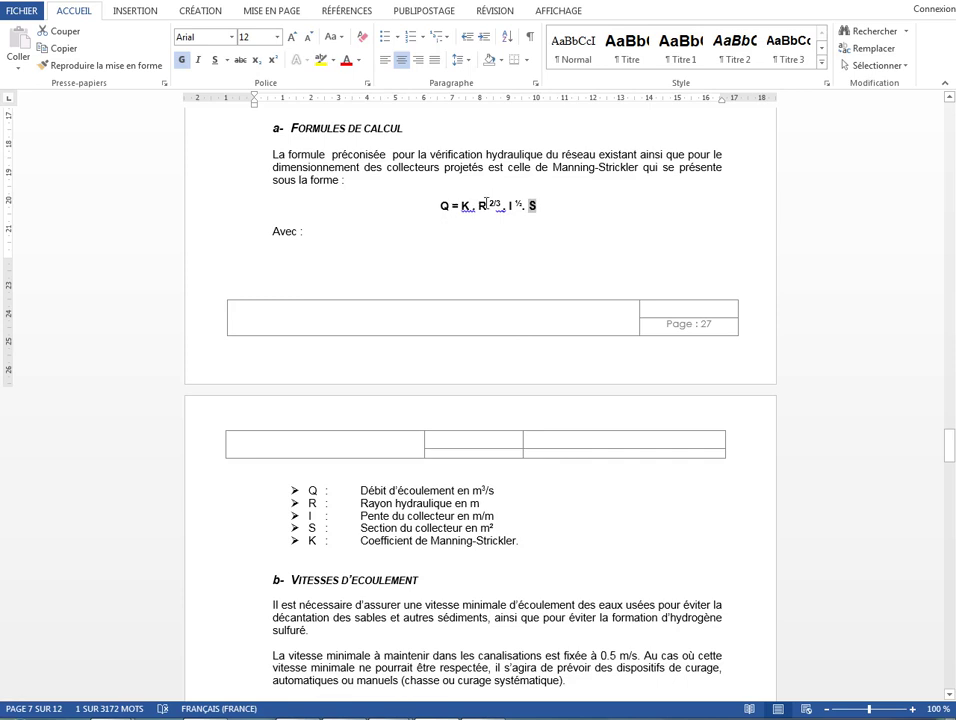
drag(479, 204, 509, 205)
click(524, 205)
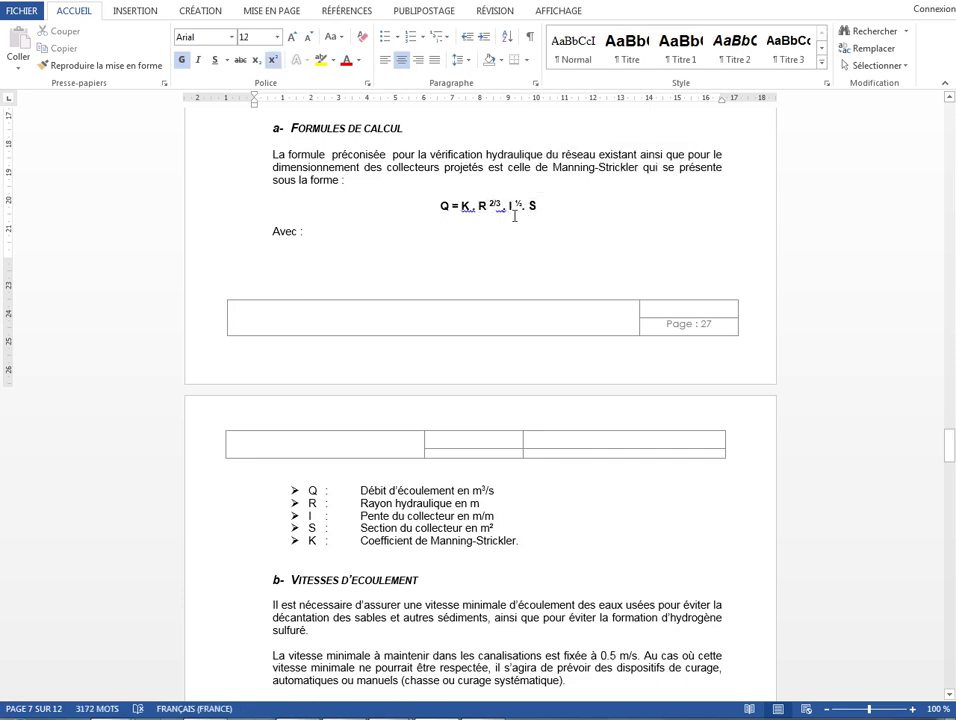
click(513, 215)
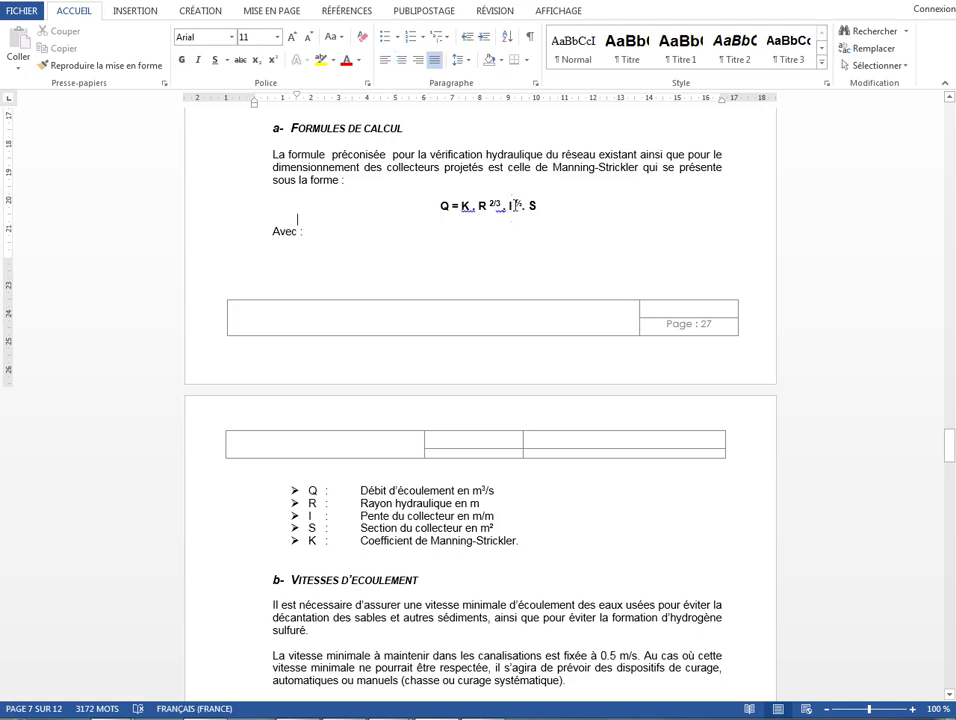
click(511, 211)
Read the collector slope definition and the flow velocity limits in the Vitesses d'écoulement section
drag(361, 516, 498, 516)
scroll(487, 503, down, 4)
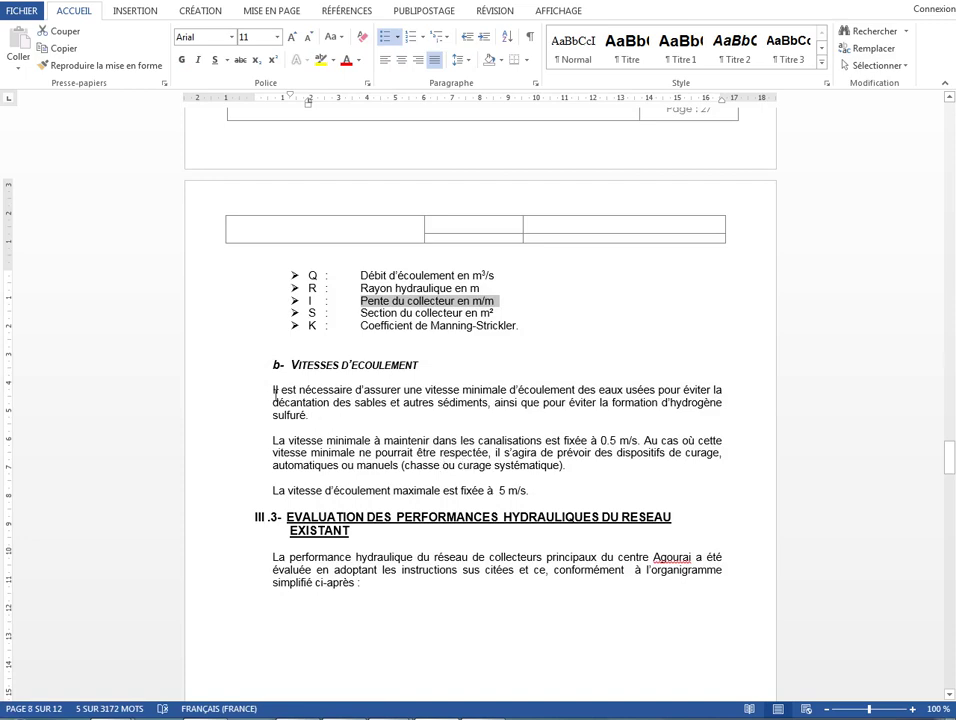
scroll(378, 452, down, 2)
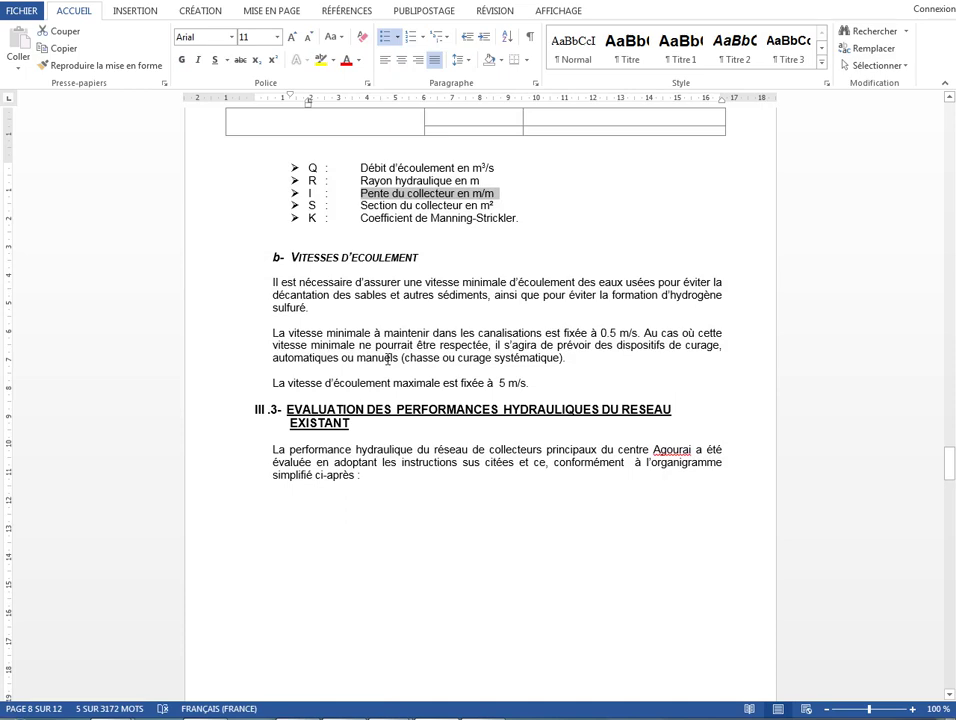
scroll(388, 358, up, 5)
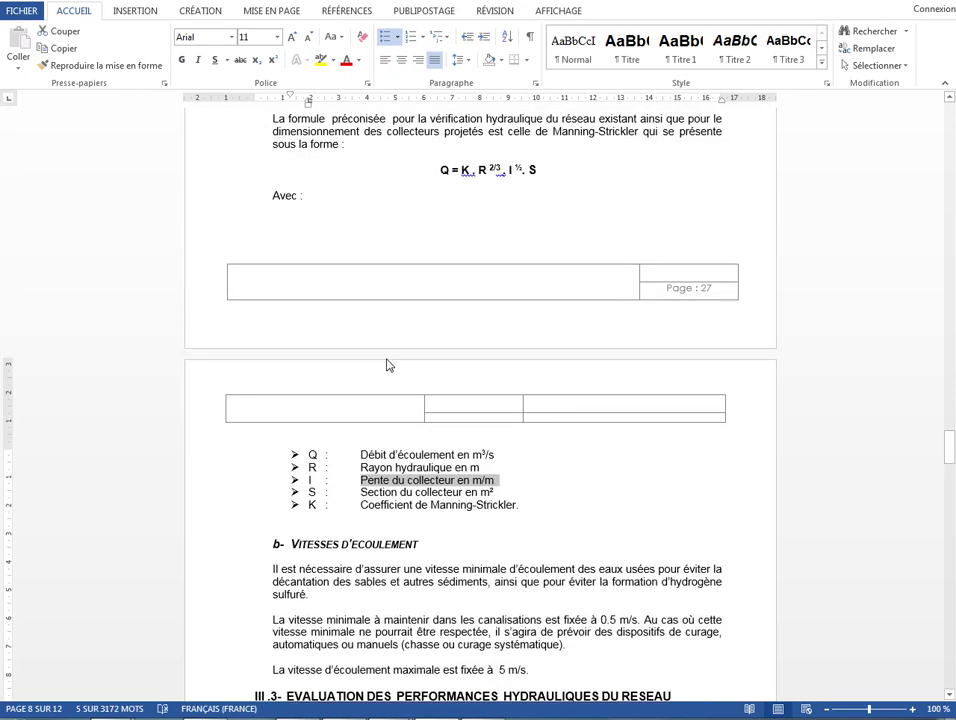
Read the maximum flow velocity limit in the last sentence of the Vitesses d'écoulement section
scroll(389, 362, down, 6)
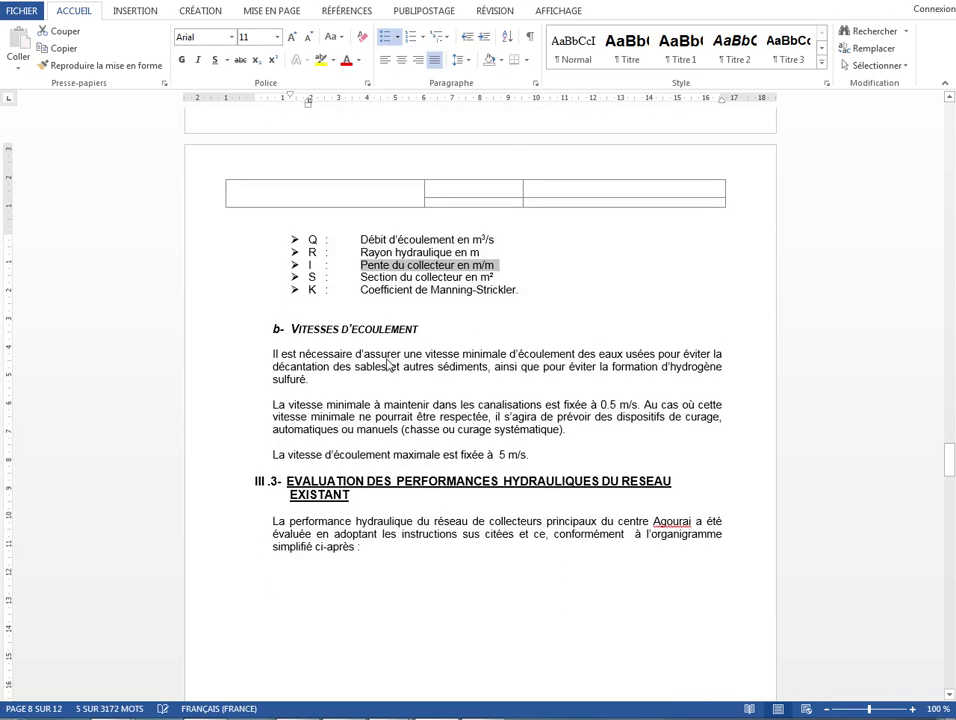
drag(282, 309, 589, 312)
click(575, 322)
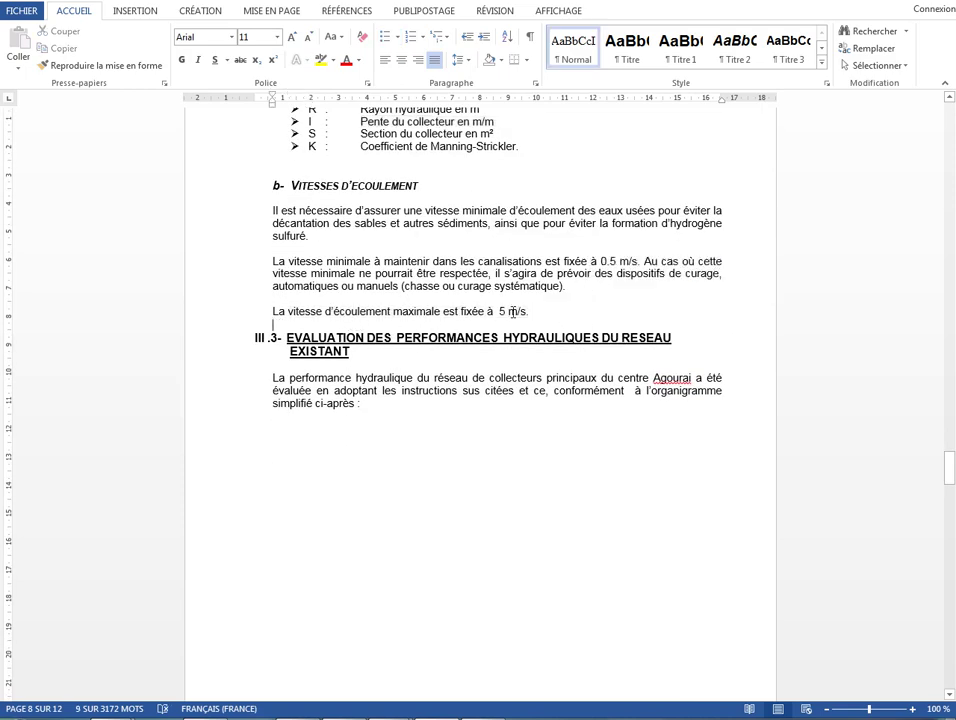
click(511, 311)
drag(536, 311, 463, 311)
click(542, 311)
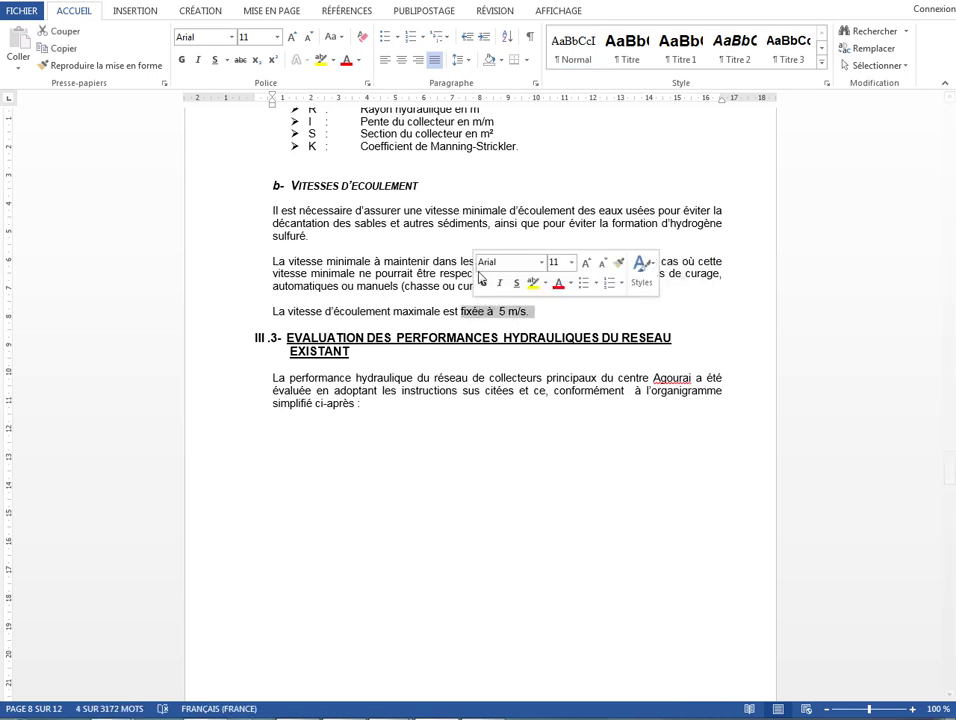
click(530, 311)
drag(542, 311, 273, 316)
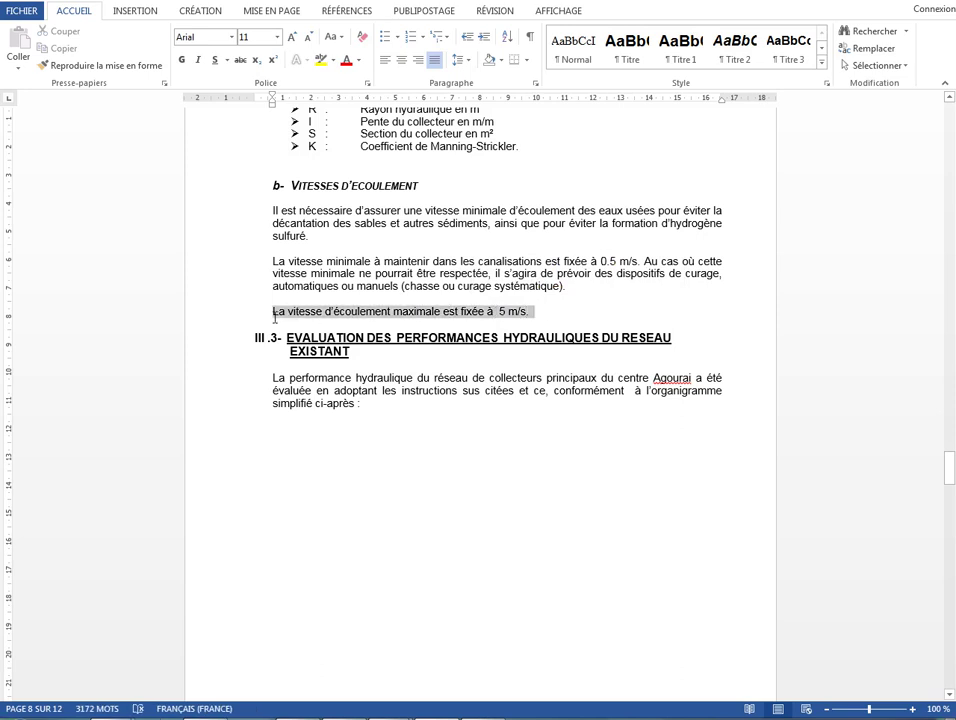
Compare the minimum velocity paragraph with the maximum velocity sentence, and reread the whole Vitesses d'écoulement text
click(331, 237)
drag(302, 313, 300, 264)
click(604, 286)
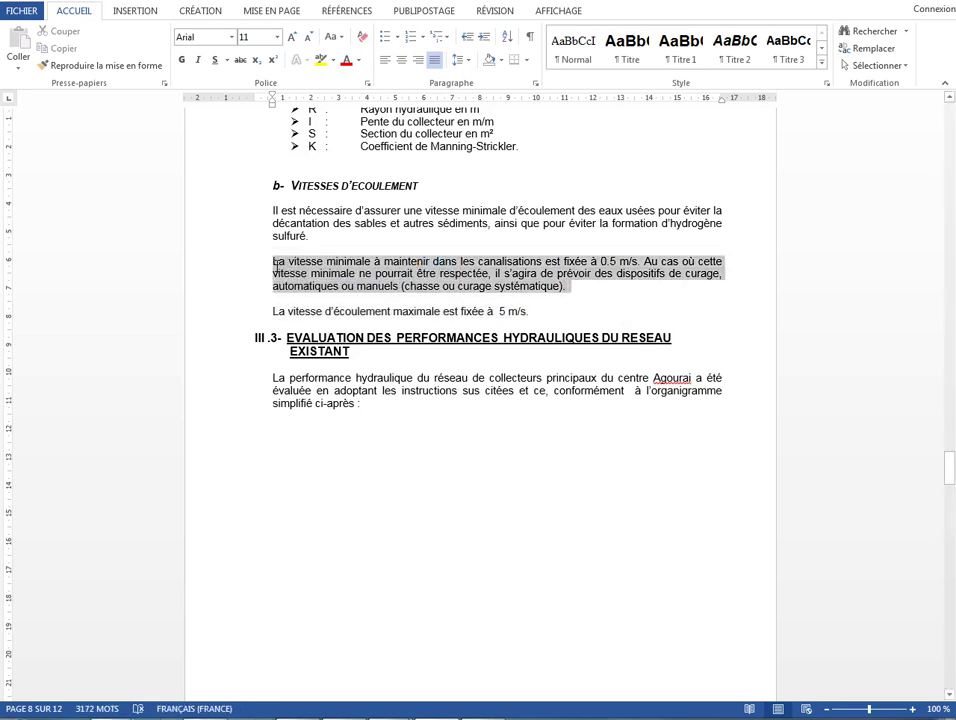
drag(537, 313, 278, 311)
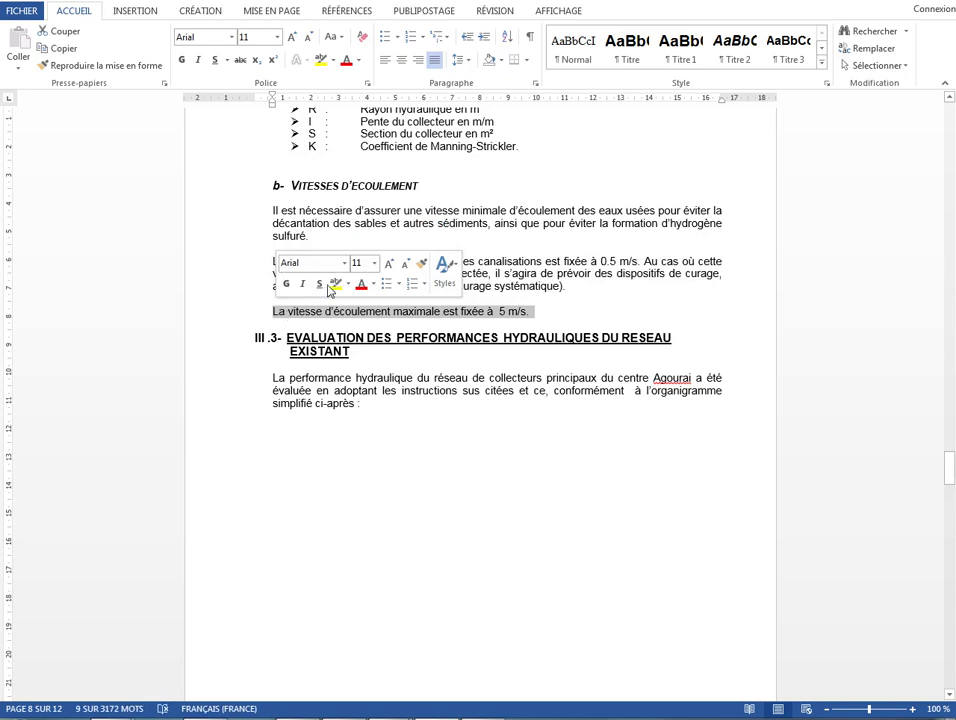
click(521, 273)
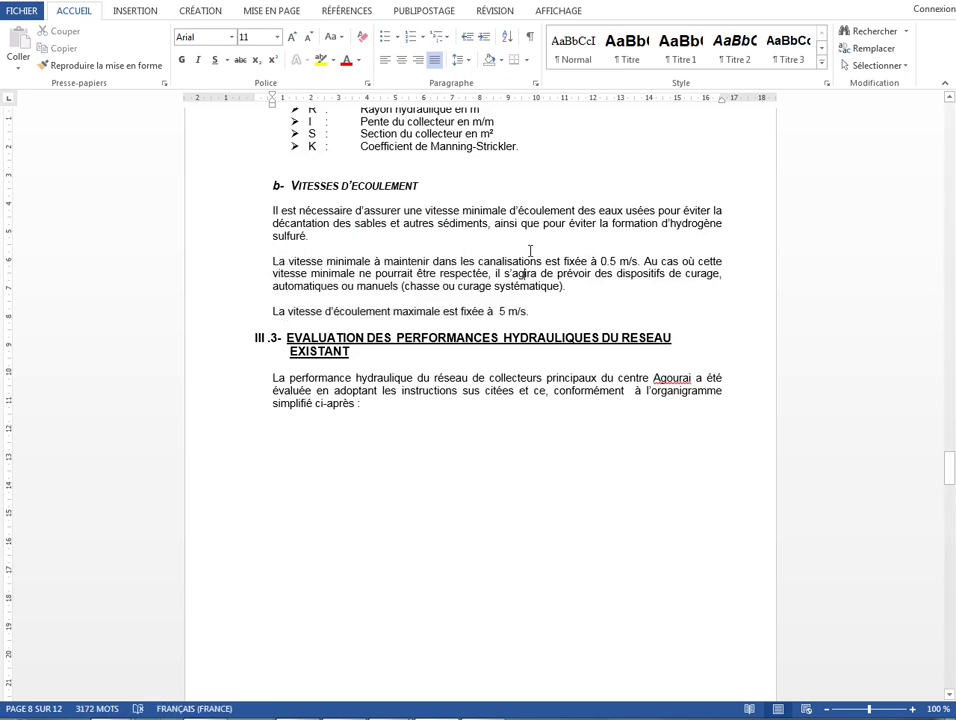
drag(507, 316, 395, 312)
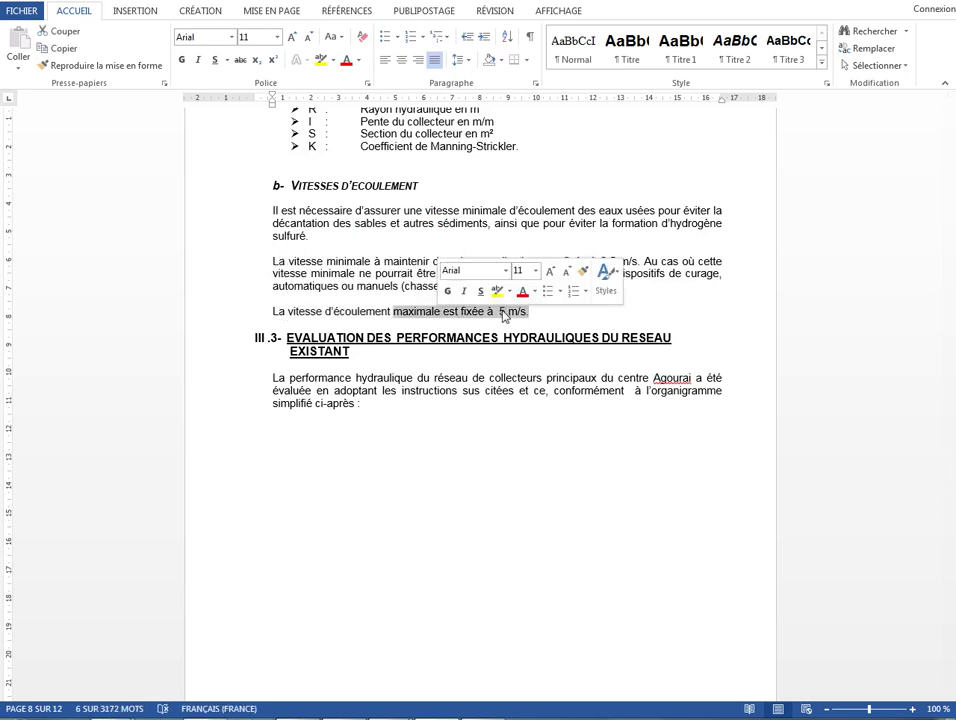
click(504, 312)
drag(547, 313, 275, 208)
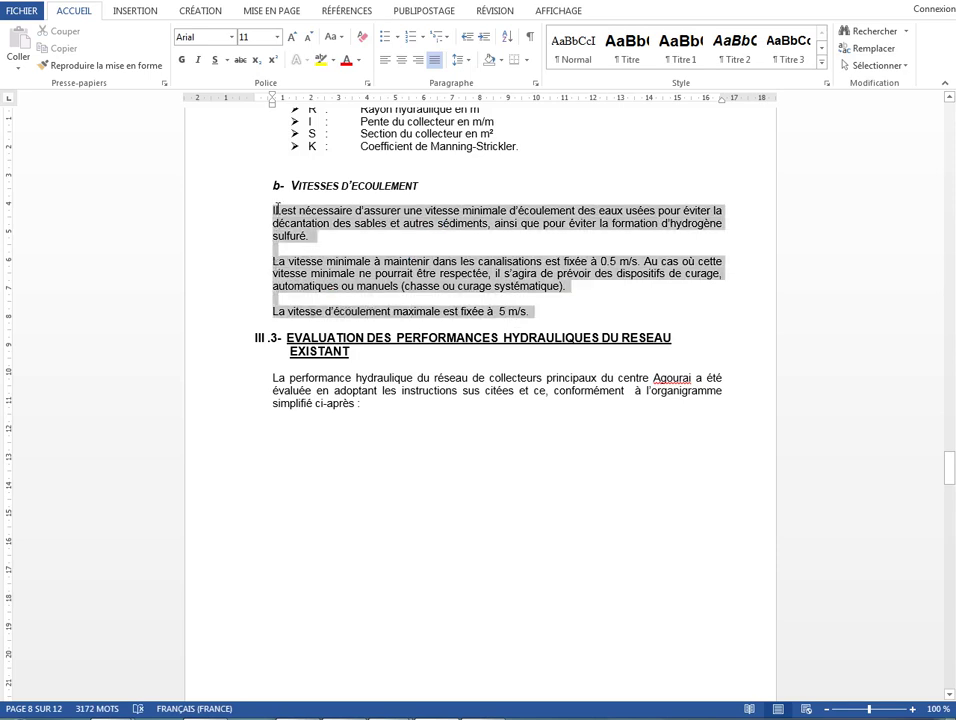
click(309, 229)
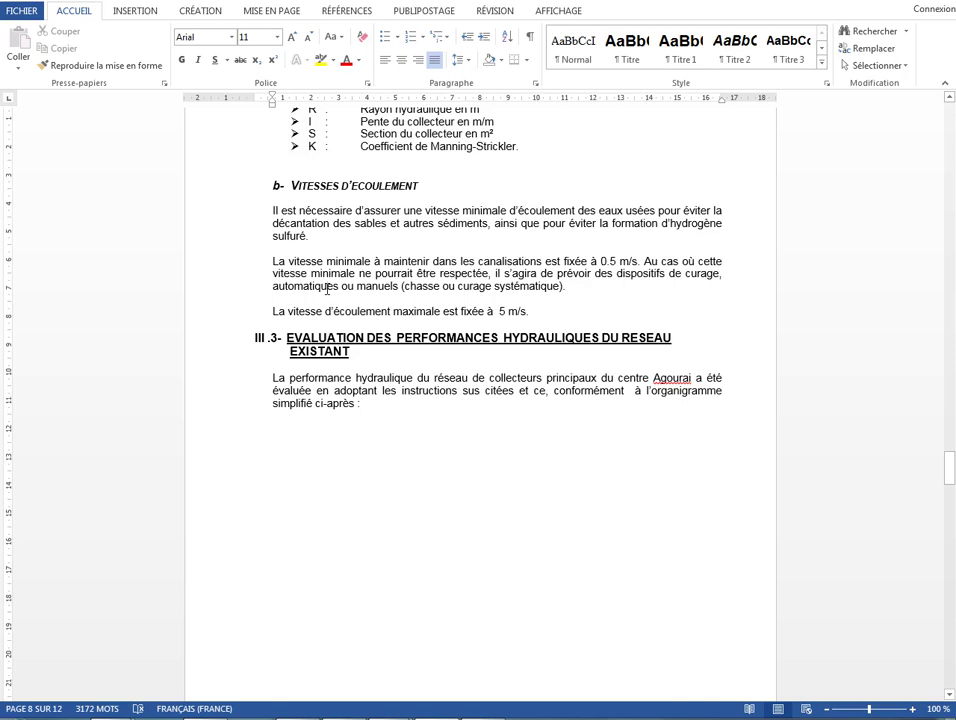
drag(531, 311, 503, 314)
click(511, 311)
Look through the rest of the report, including the return-period flow formulas, the Caquot formula limits and the unit hydrograph model
scroll(511, 311, down, 2)
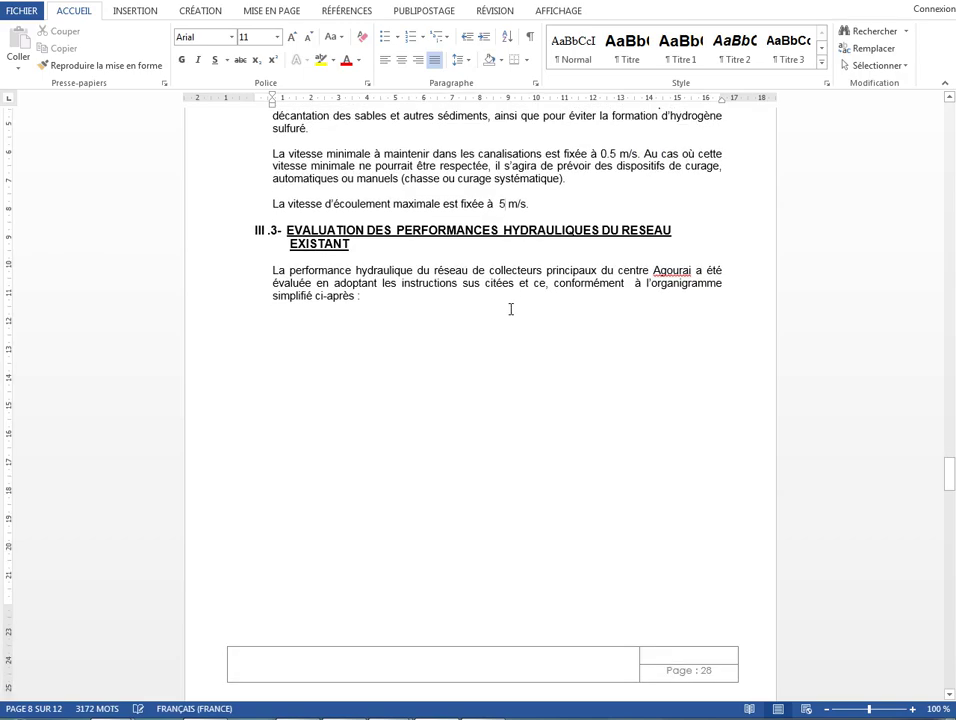
scroll(510, 310, down, 14)
scroll(508, 343, down, 20)
scroll(505, 333, down, 12)
scroll(404, 362, up, 4)
scroll(406, 360, up, 20)
scroll(412, 362, up, 18)
drag(950, 519, 951, 190)
scroll(419, 281, up, 6)
scroll(419, 281, up, 20)
scroll(424, 290, down, 5)
scroll(424, 290, down, 12)
scroll(428, 312, down, 12)
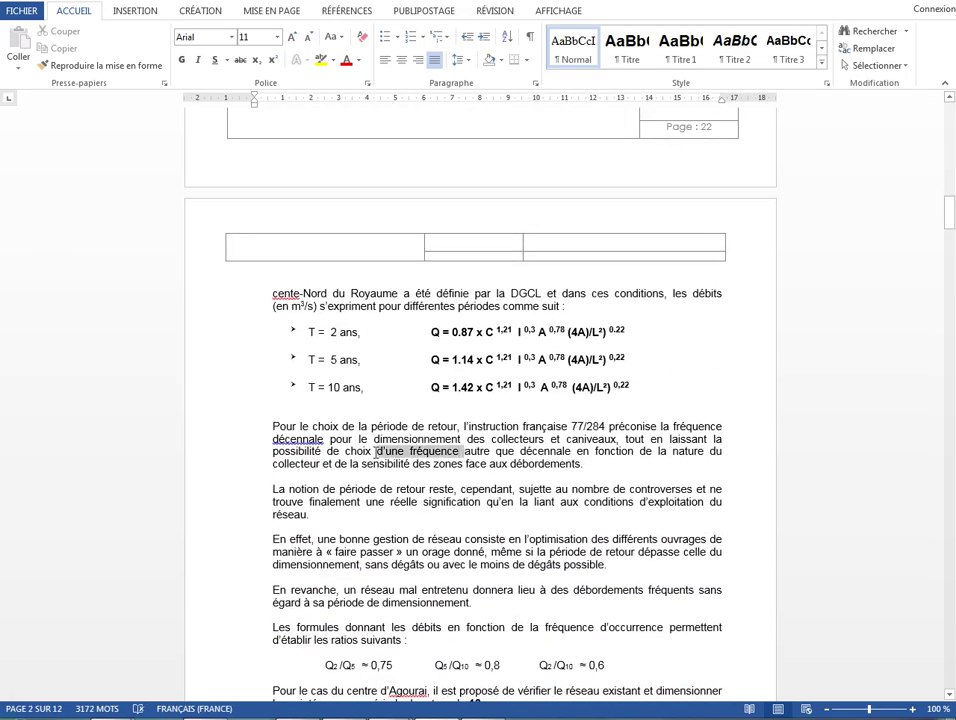
scroll(400, 470, down, 12)
scroll(399, 470, down, 10)
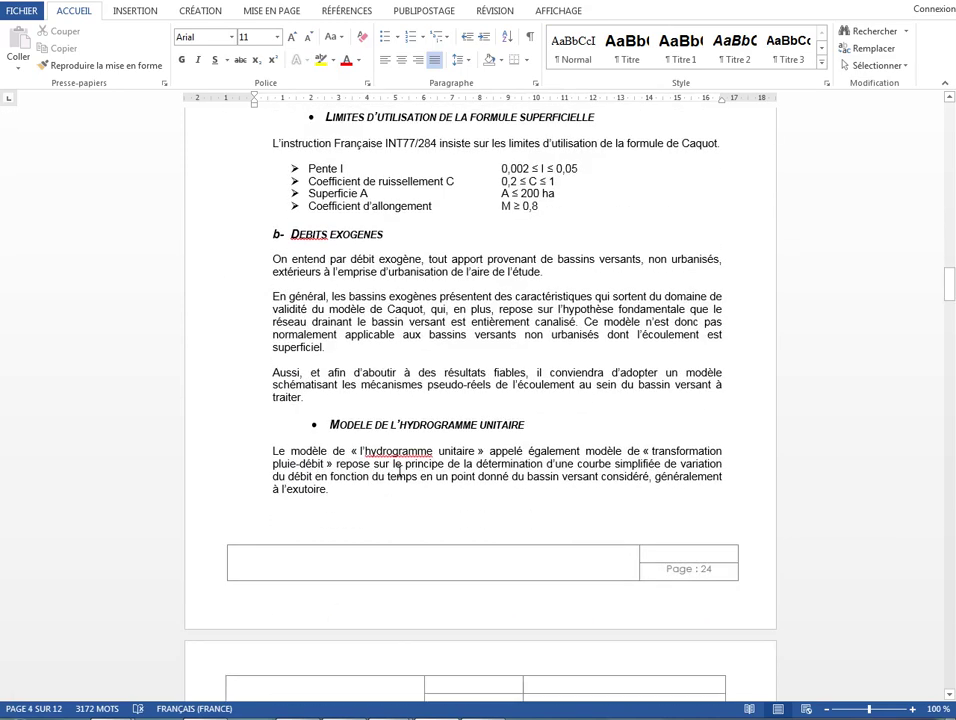
scroll(400, 478, down, 5)
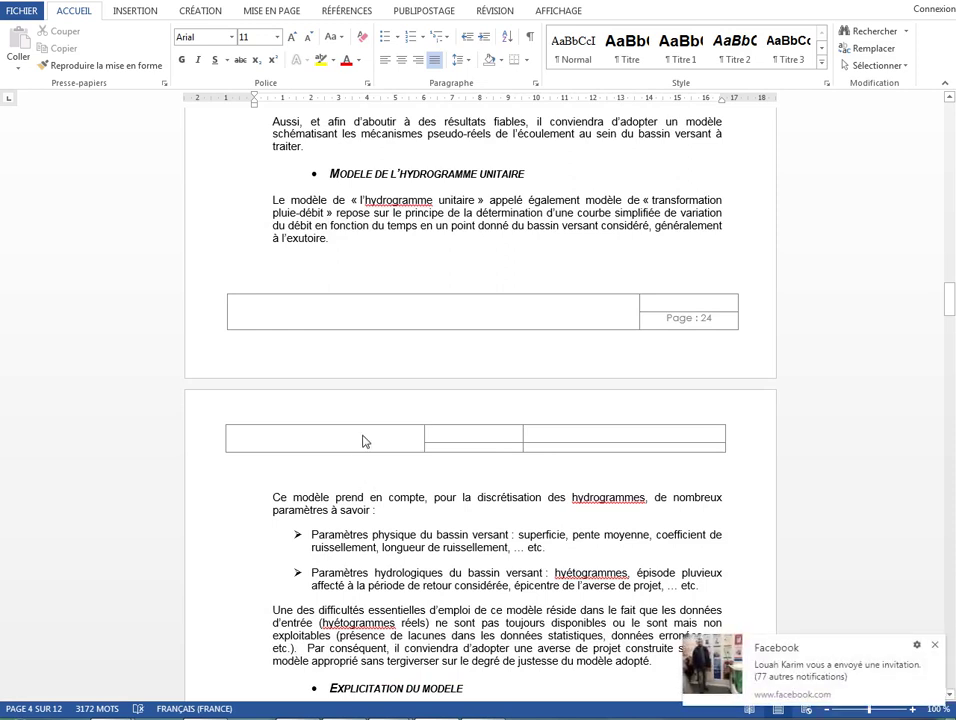
Dismiss the Facebook notification and switch to the Excel workbook with the DIM1 network sizing sheet
click(934, 644)
click(364, 717)
click(405, 316)
click(393, 393)
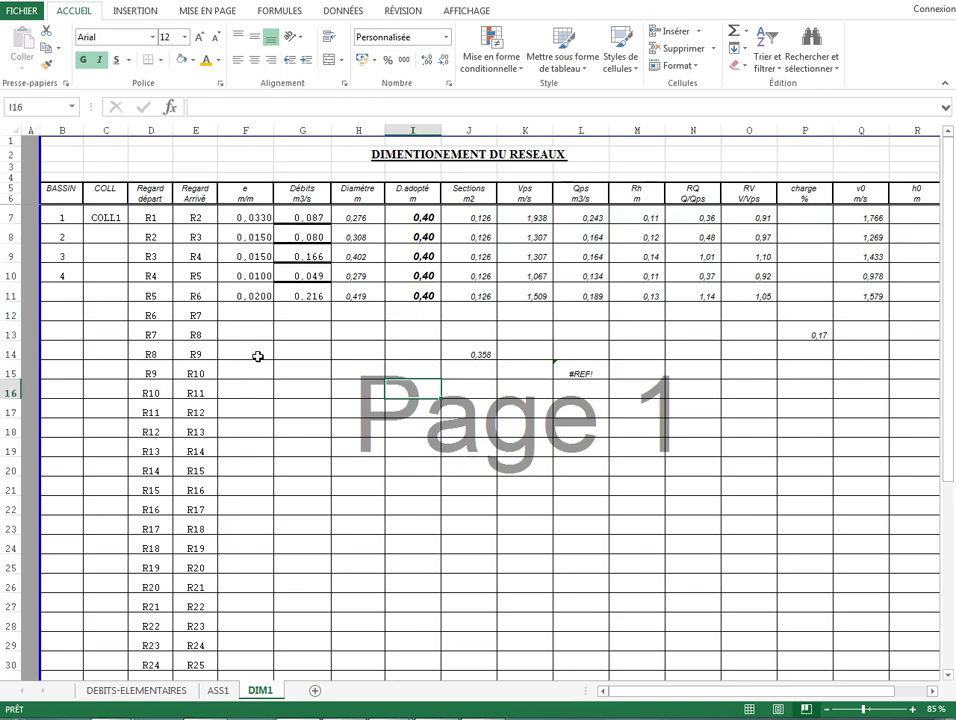
click(258, 356)
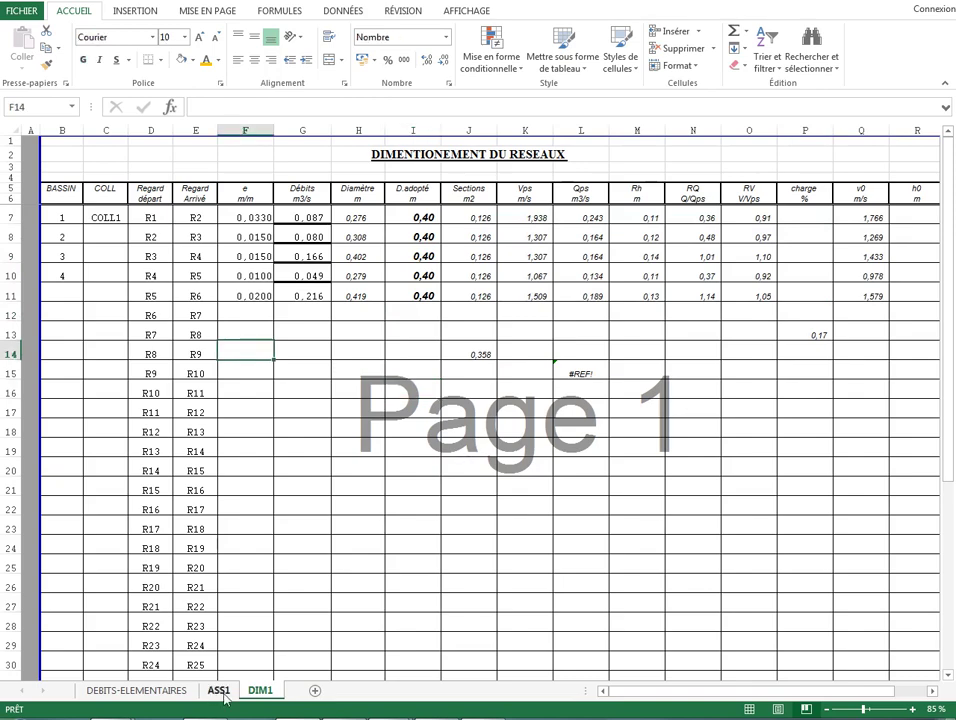
key(alt+Tab)
key(alt+Tab)
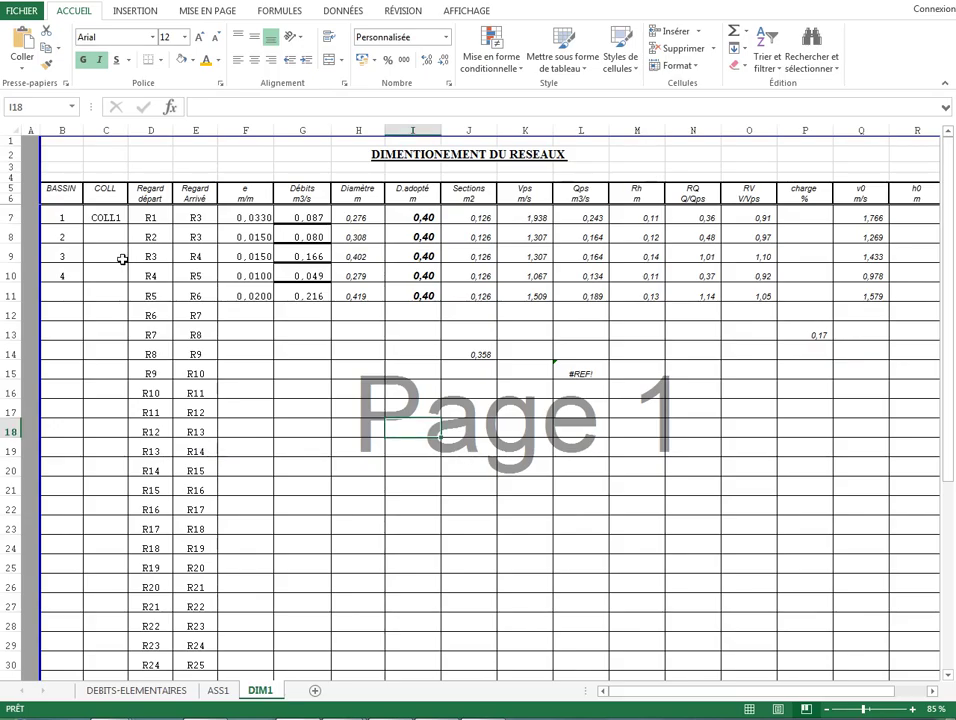
Examine the DIM1 table column by column, from the manholes, slopes, flows and diameters to the hydraulic results and the Vps formula
click(132, 297)
drag(62, 191, 903, 356)
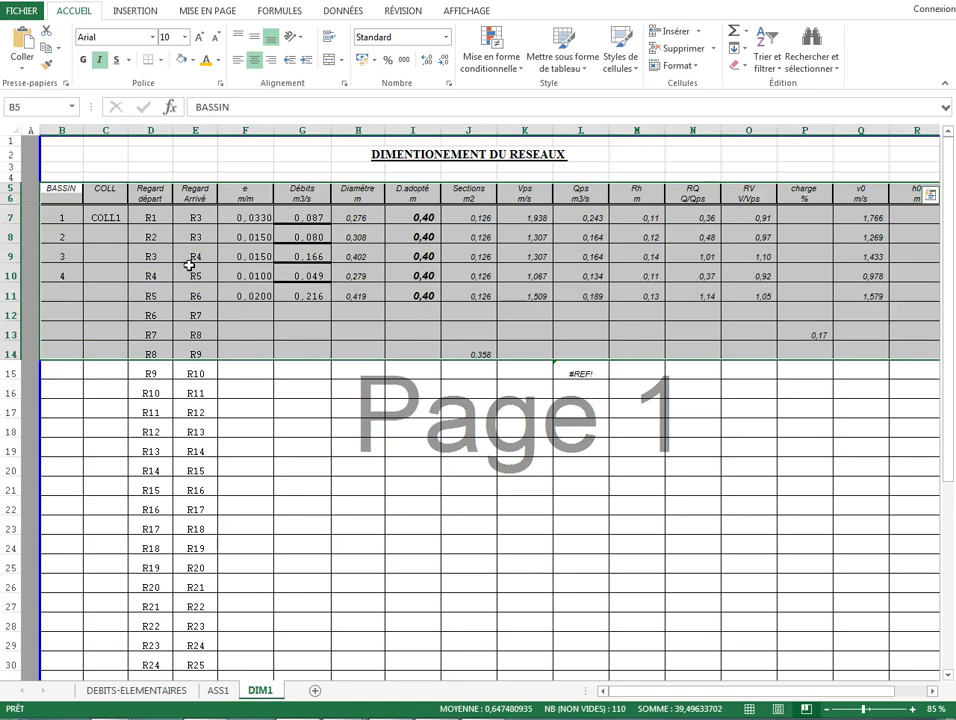
drag(63, 192, 358, 292)
drag(163, 195, 215, 302)
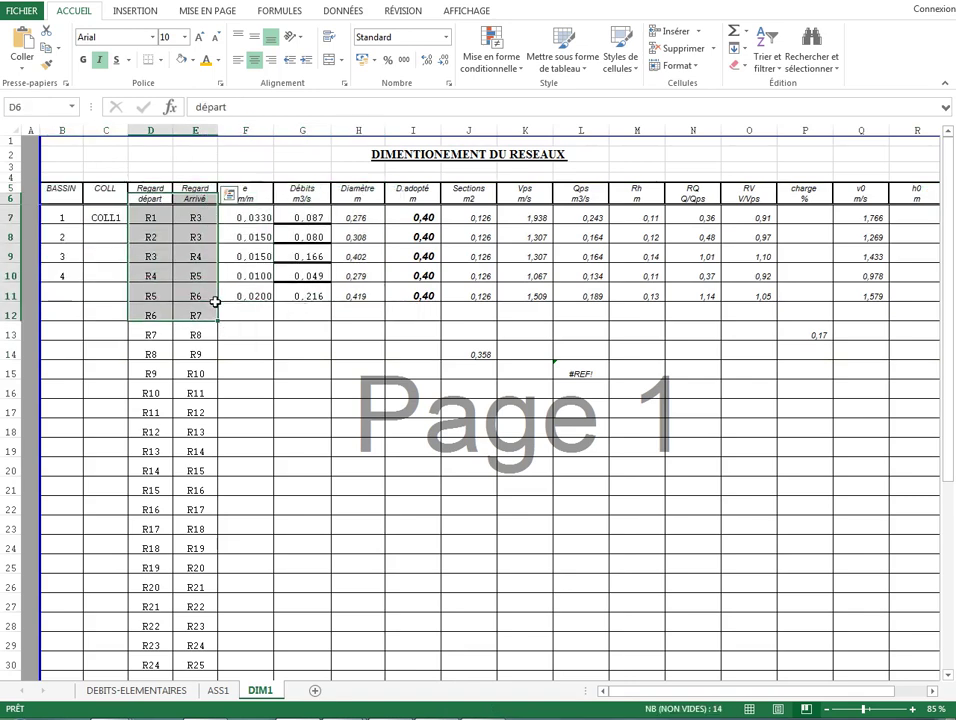
drag(255, 198, 258, 296)
drag(302, 193, 300, 296)
drag(357, 193, 357, 296)
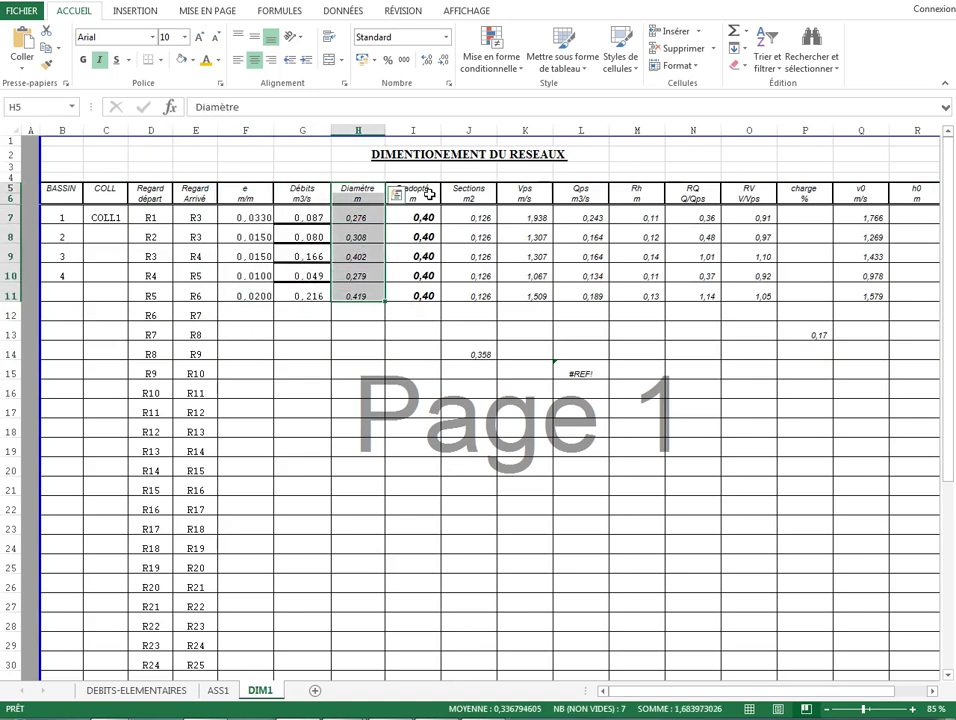
drag(428, 193, 430, 296)
drag(490, 193, 879, 280)
click(499, 217)
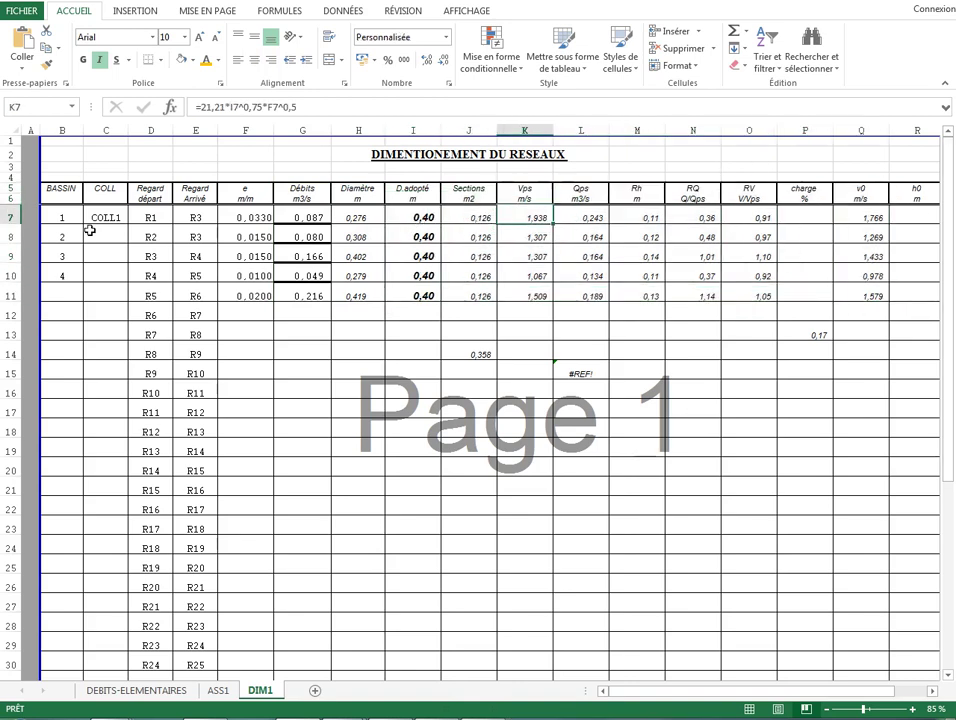
Review the slope column e in DIM1, then switch to the lotissement axe+BASSIN drawing and inspect its collectors
drag(255, 186, 252, 295)
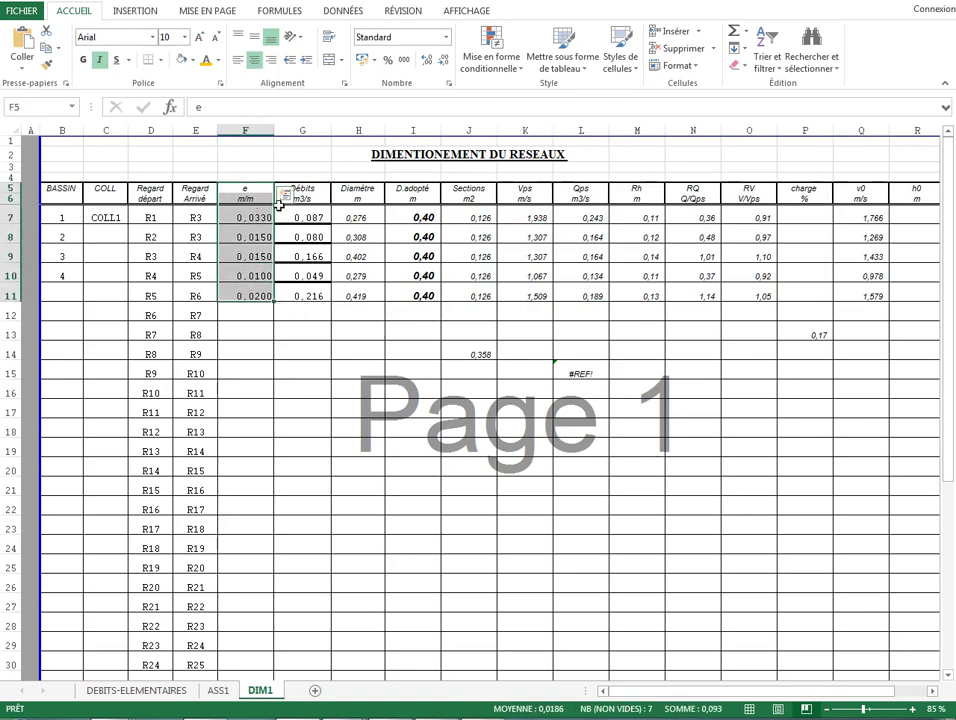
click(412, 664)
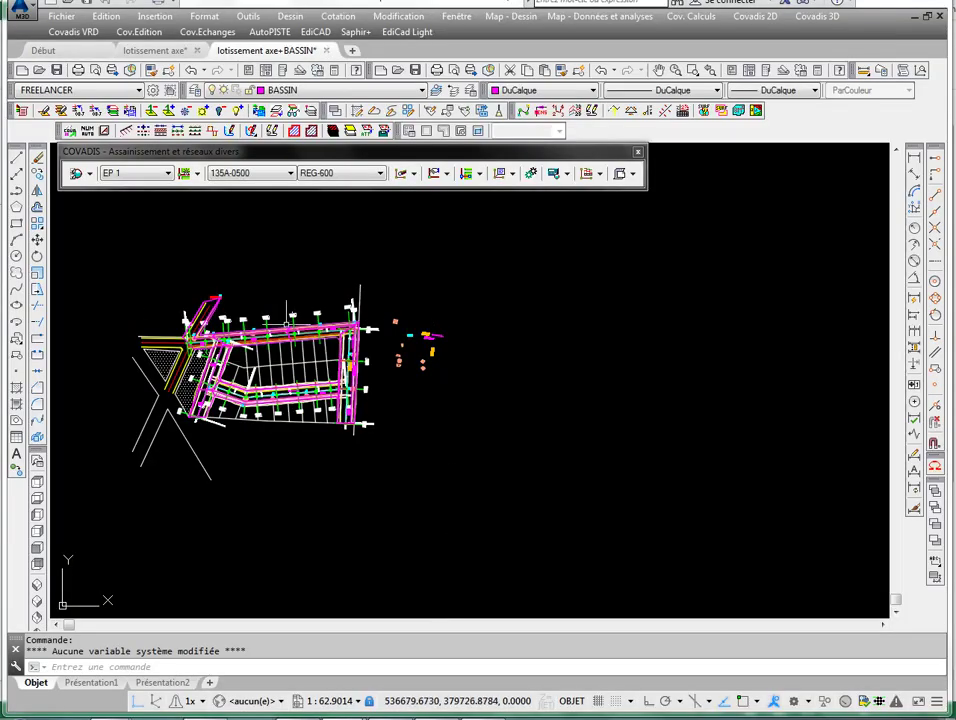
scroll(357, 316, up, 4)
scroll(357, 316, down, 2)
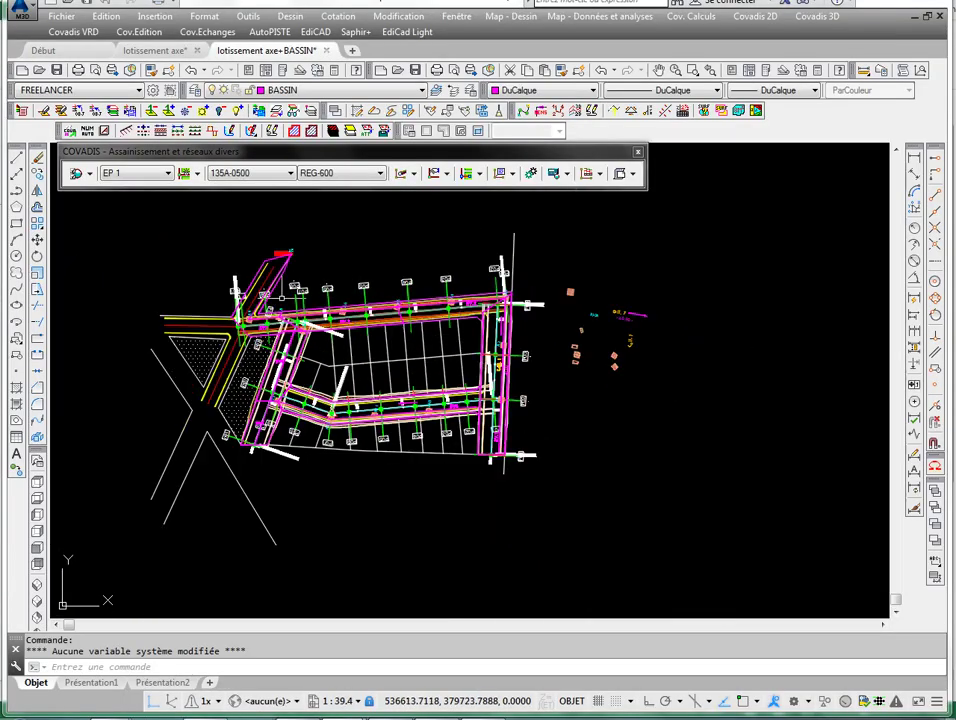
scroll(474, 370, up, 1)
drag(474, 370, 305, 342)
scroll(468, 361, down, 3)
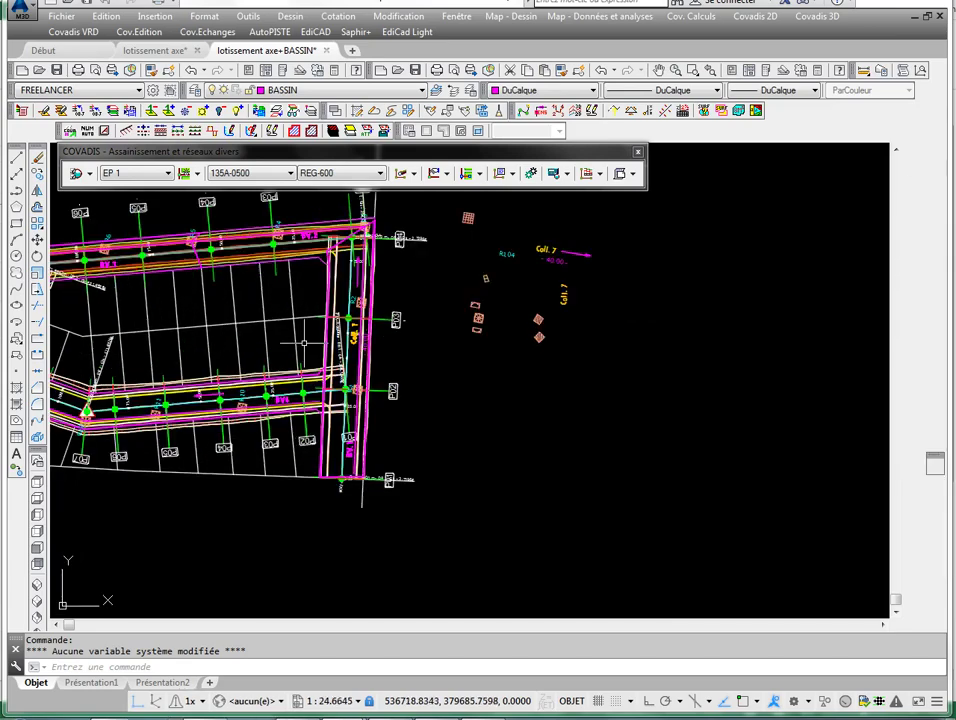
scroll(548, 360, up, 2)
drag(205, 301, 410, 292)
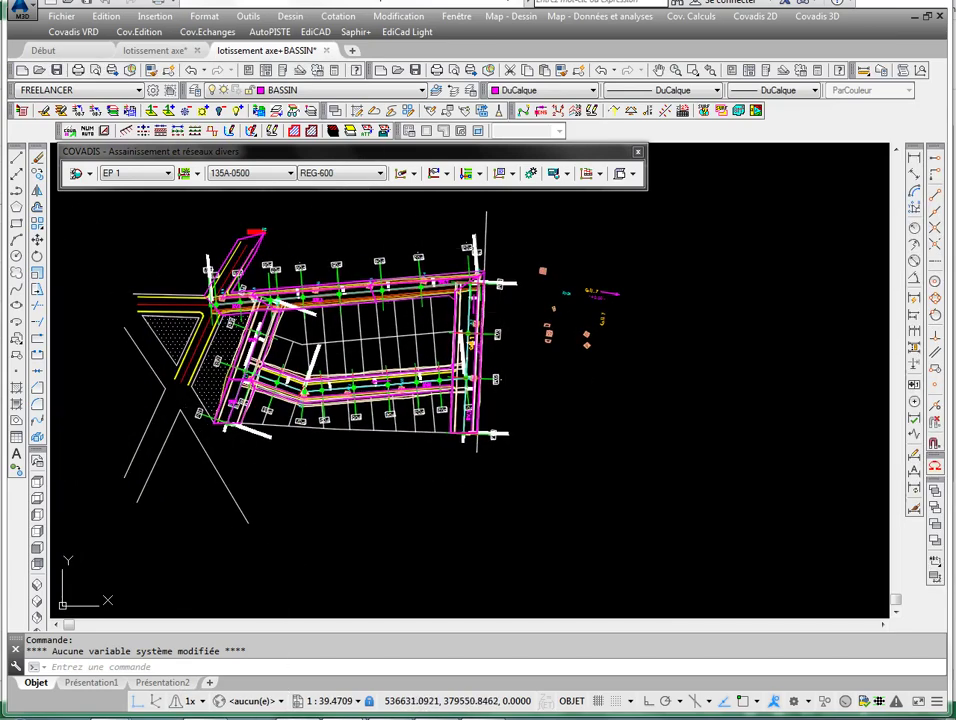
Return to the DIM1 sheet in Excel and examine the slopes in column F and the adopted diameters in I7:I11
click(304, 717)
drag(250, 217, 251, 237)
key(Down)
key(Down)
key(Down)
key(Down)
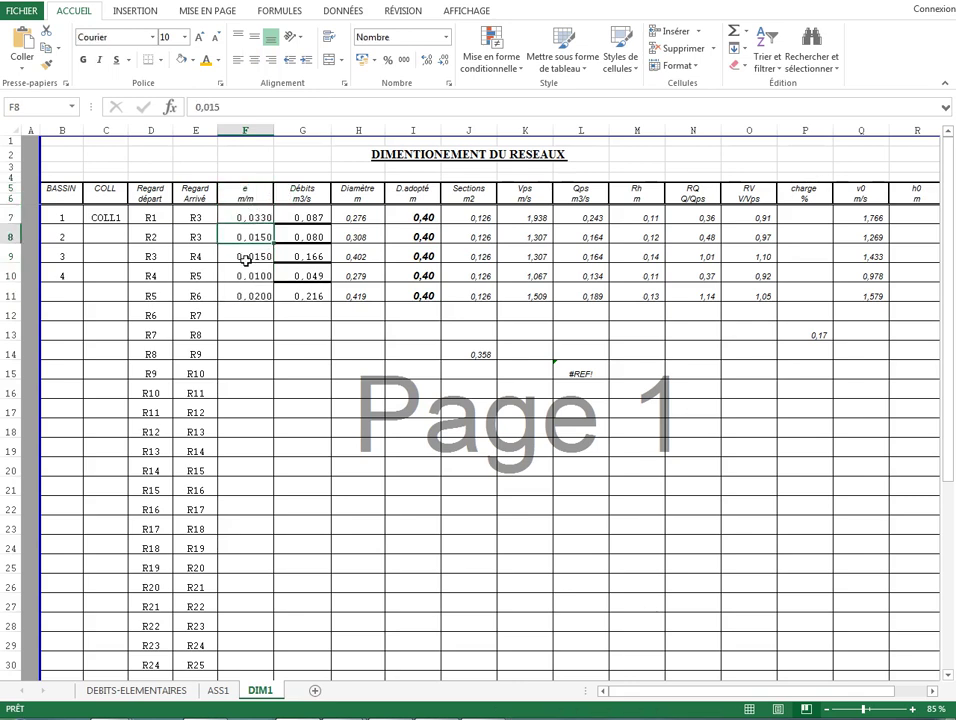
drag(424, 216, 424, 300)
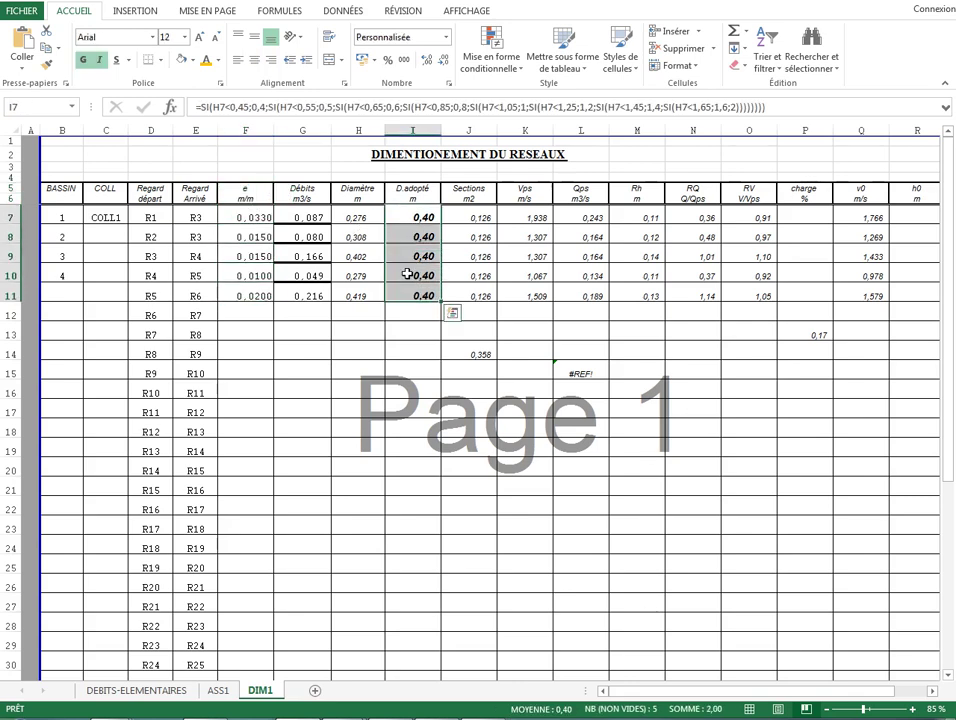
click(302, 433)
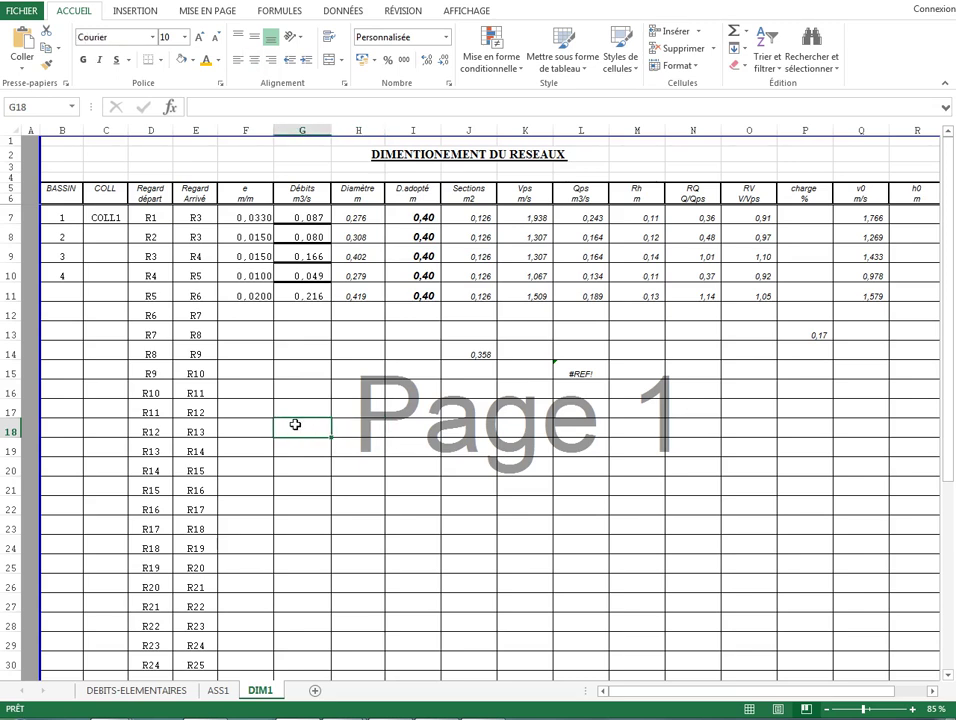
click(427, 551)
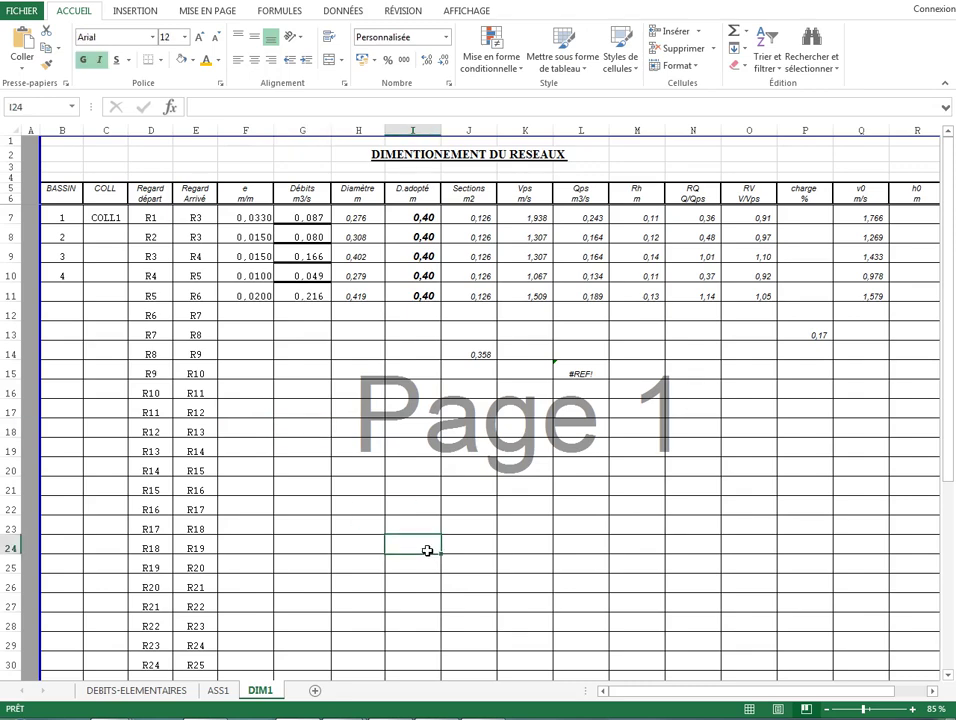